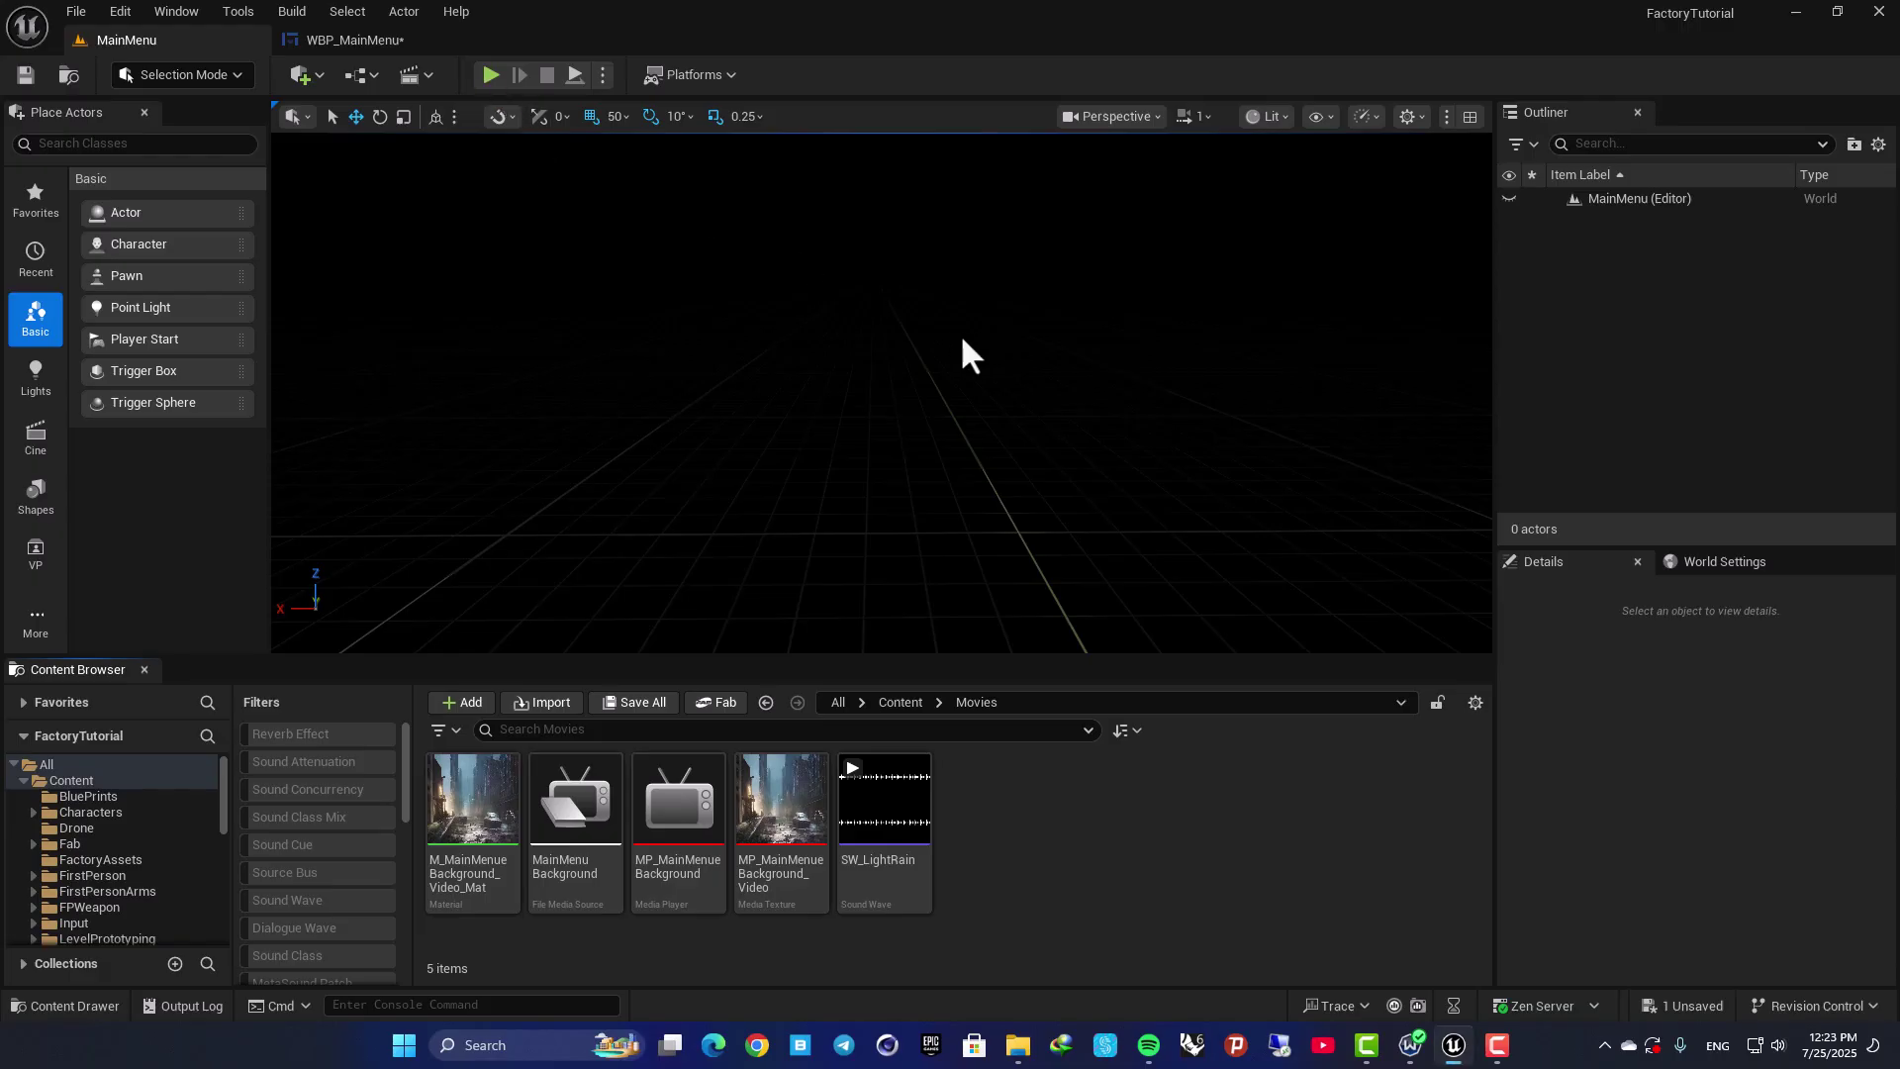
Step: Play the level full screen to preview the main menu, then stop the session
left_click(489, 75)
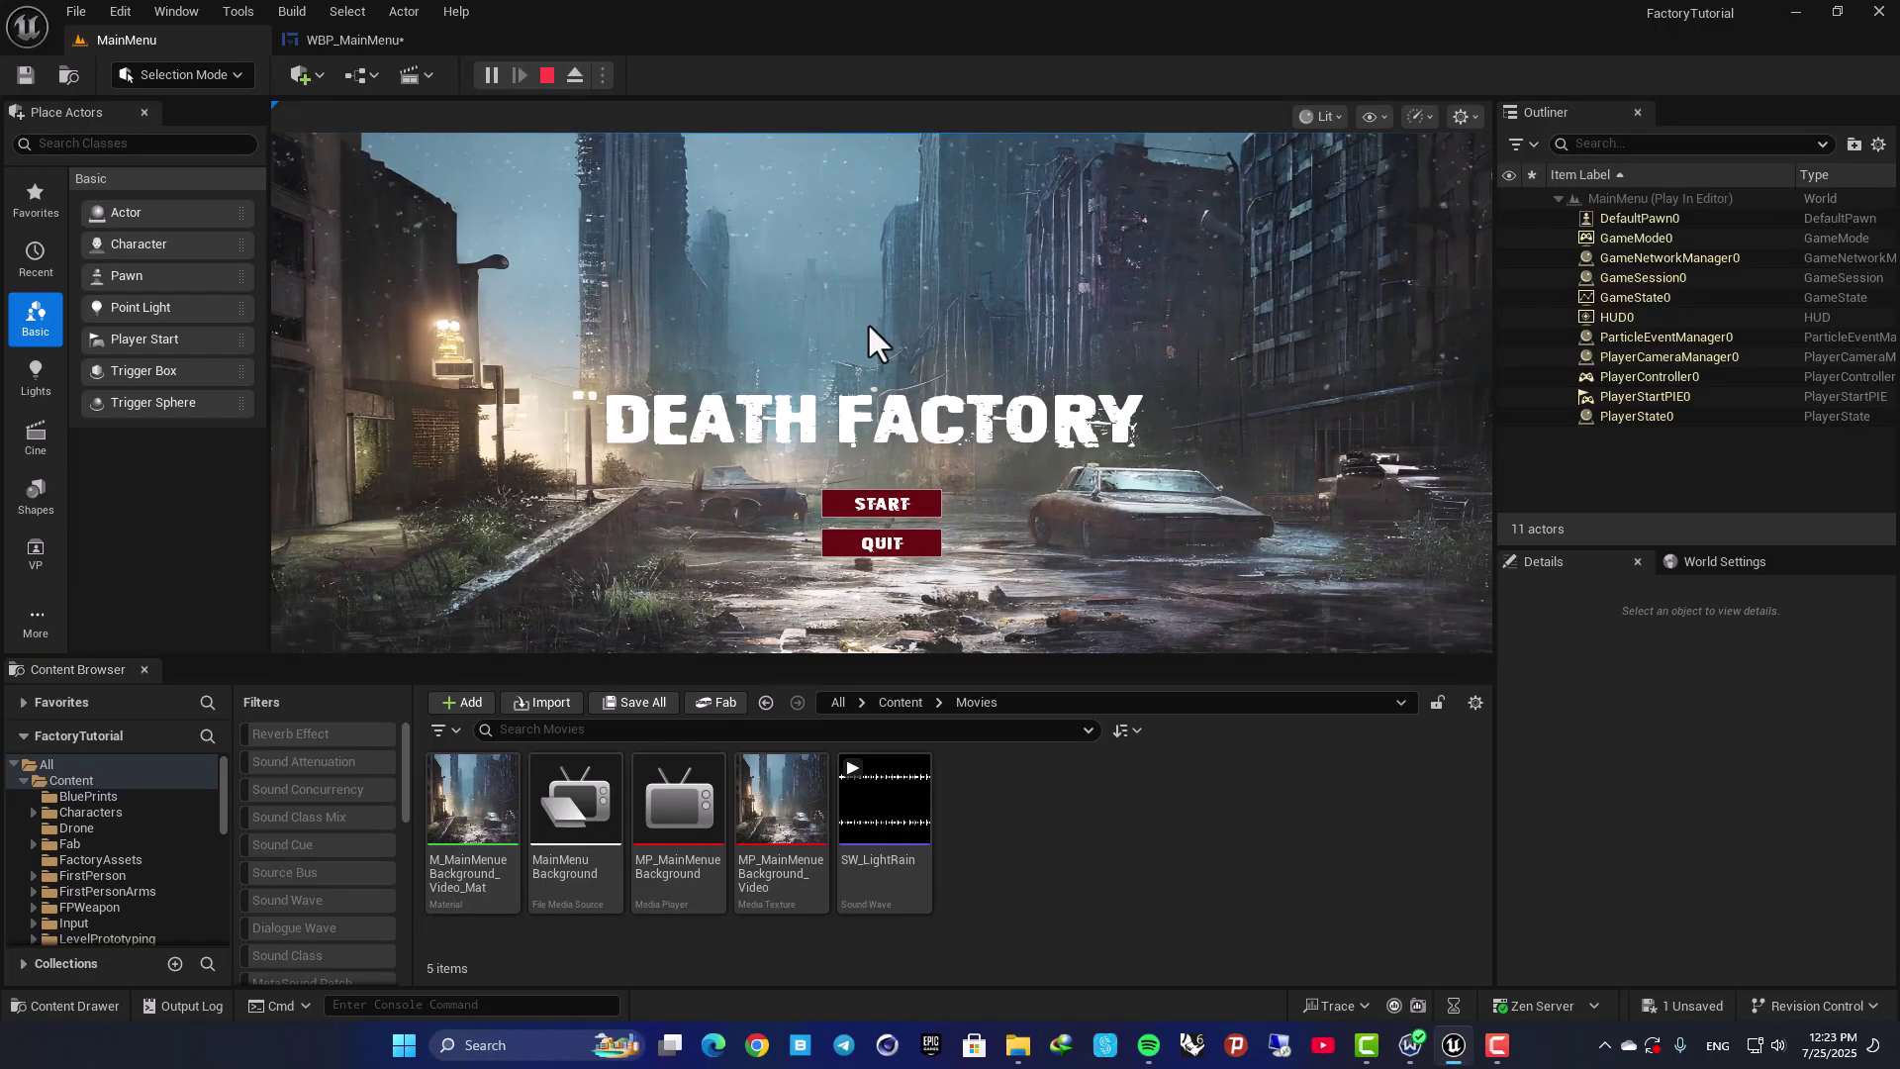
key("F11")
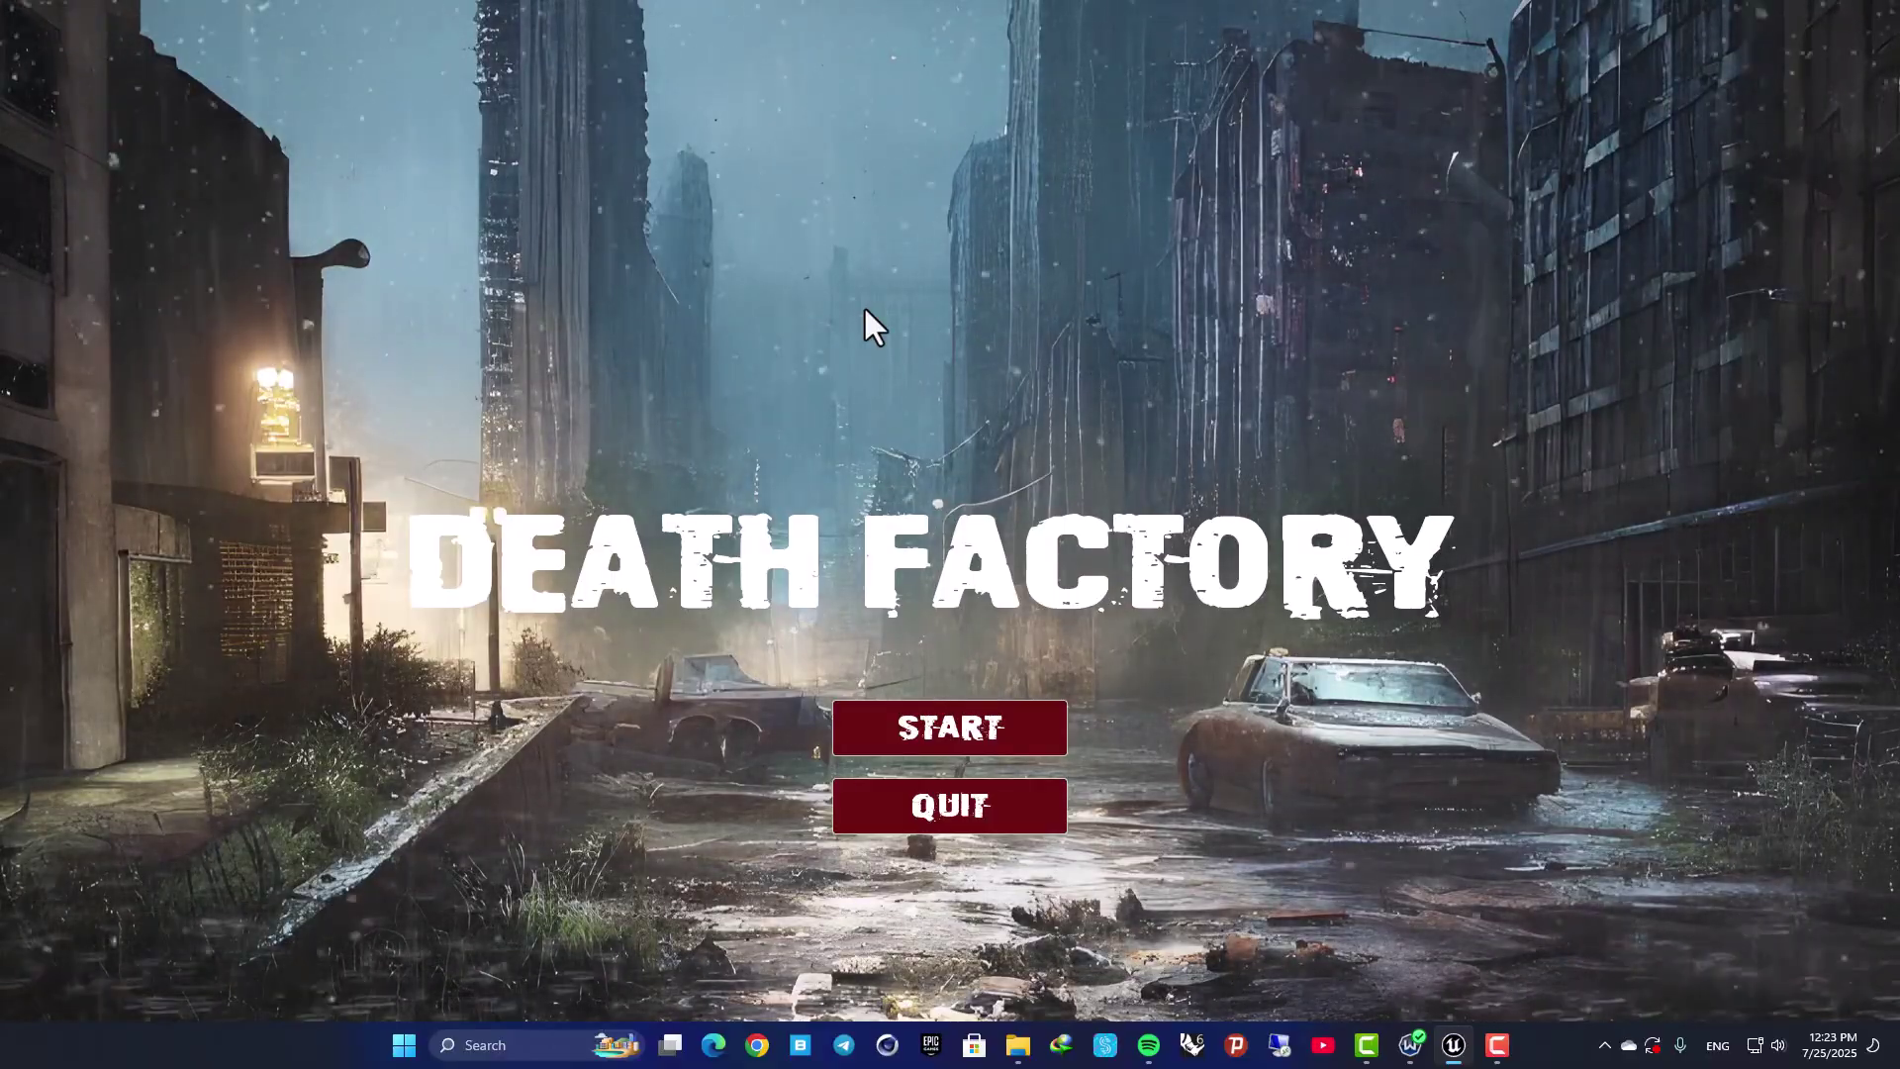
key("F11")
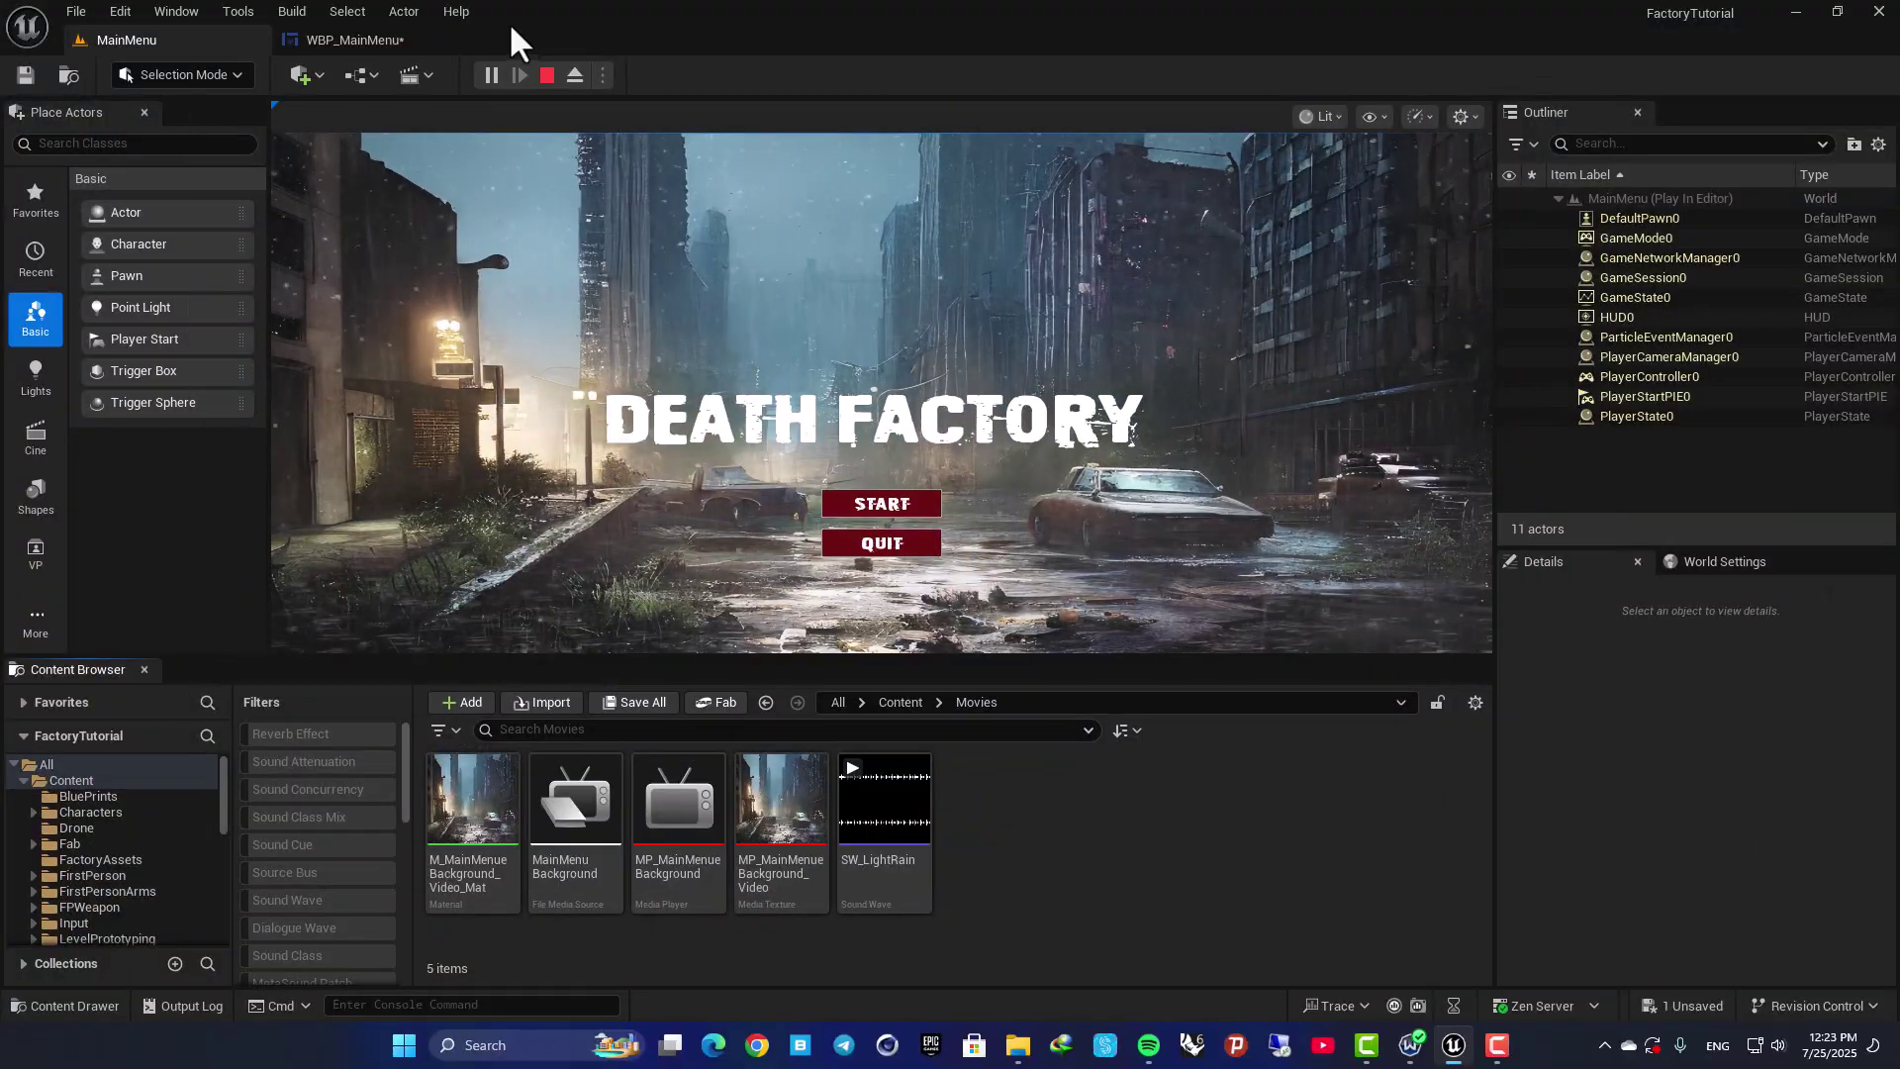
left_click(548, 76)
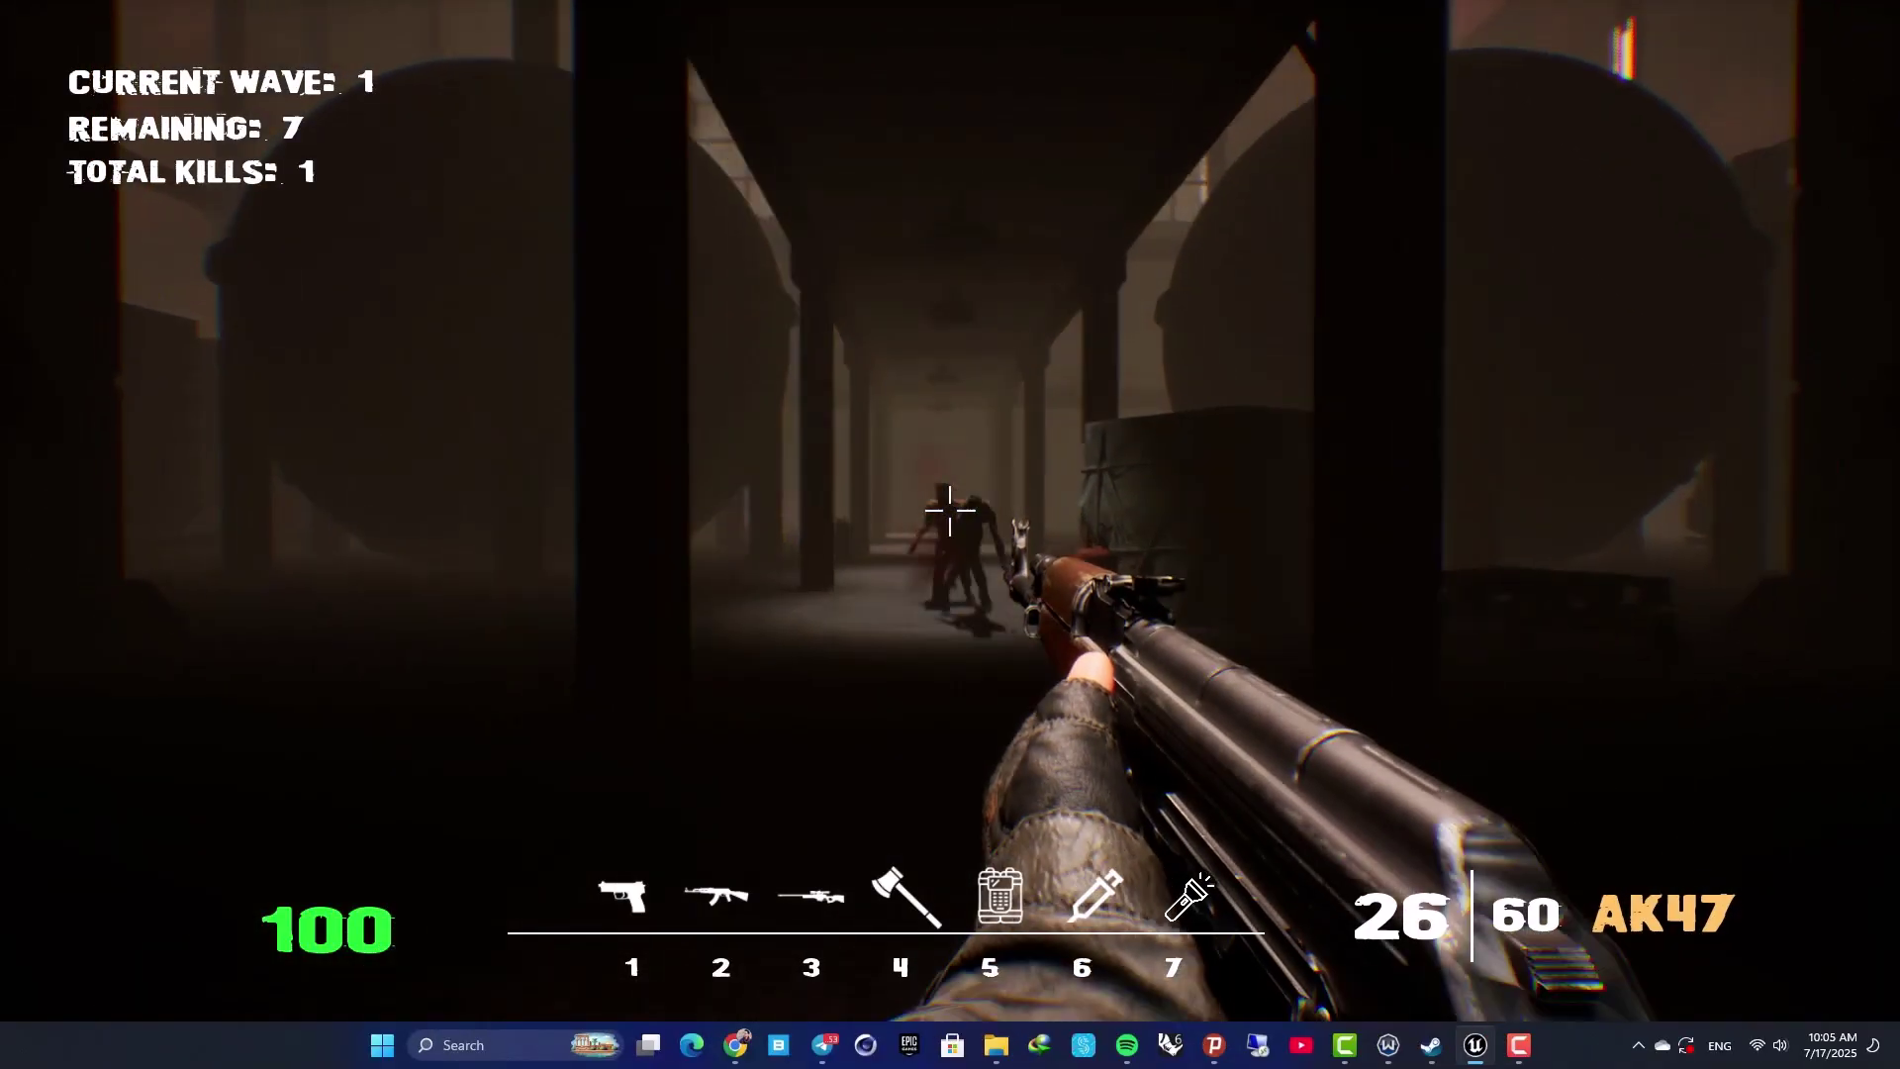
Step: Shoot zombies with the AK47 and USP pistol, and play the pistol firing animation from frame 0009
left_click(950, 511)
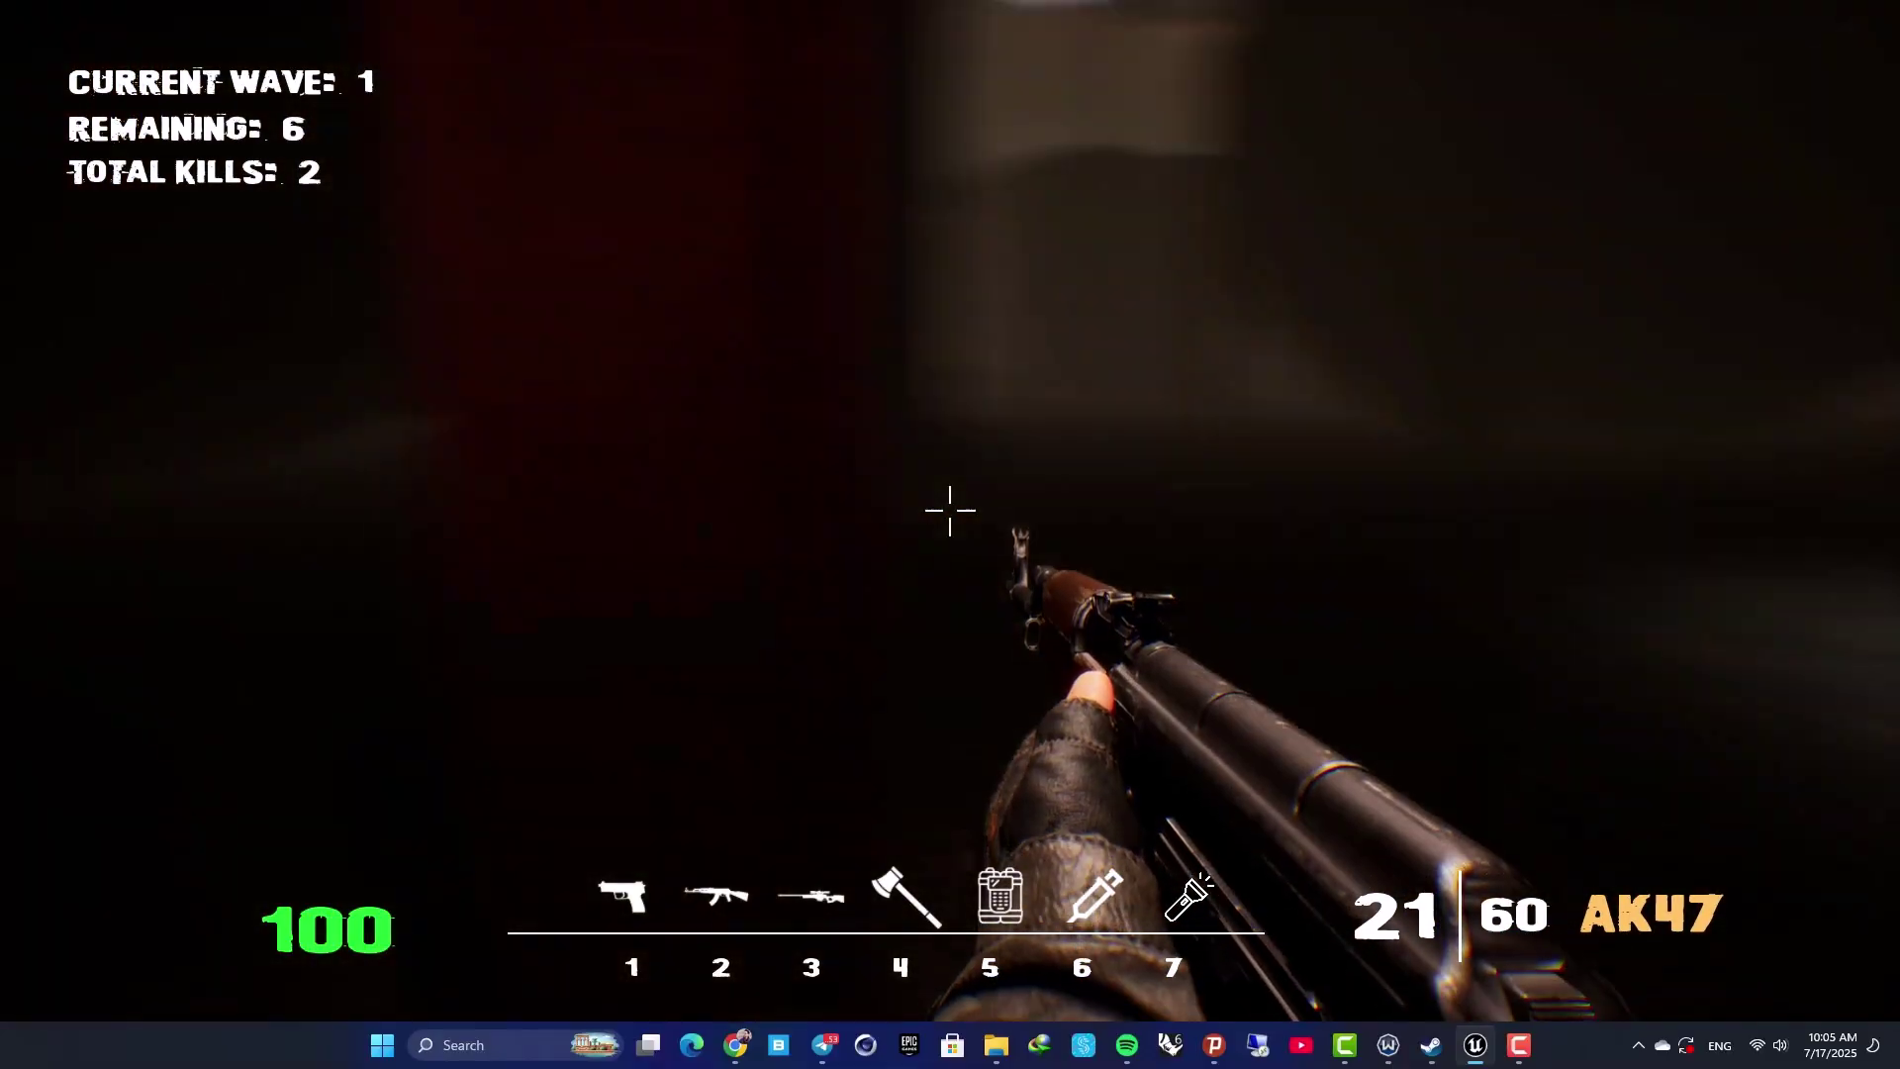
key("1")
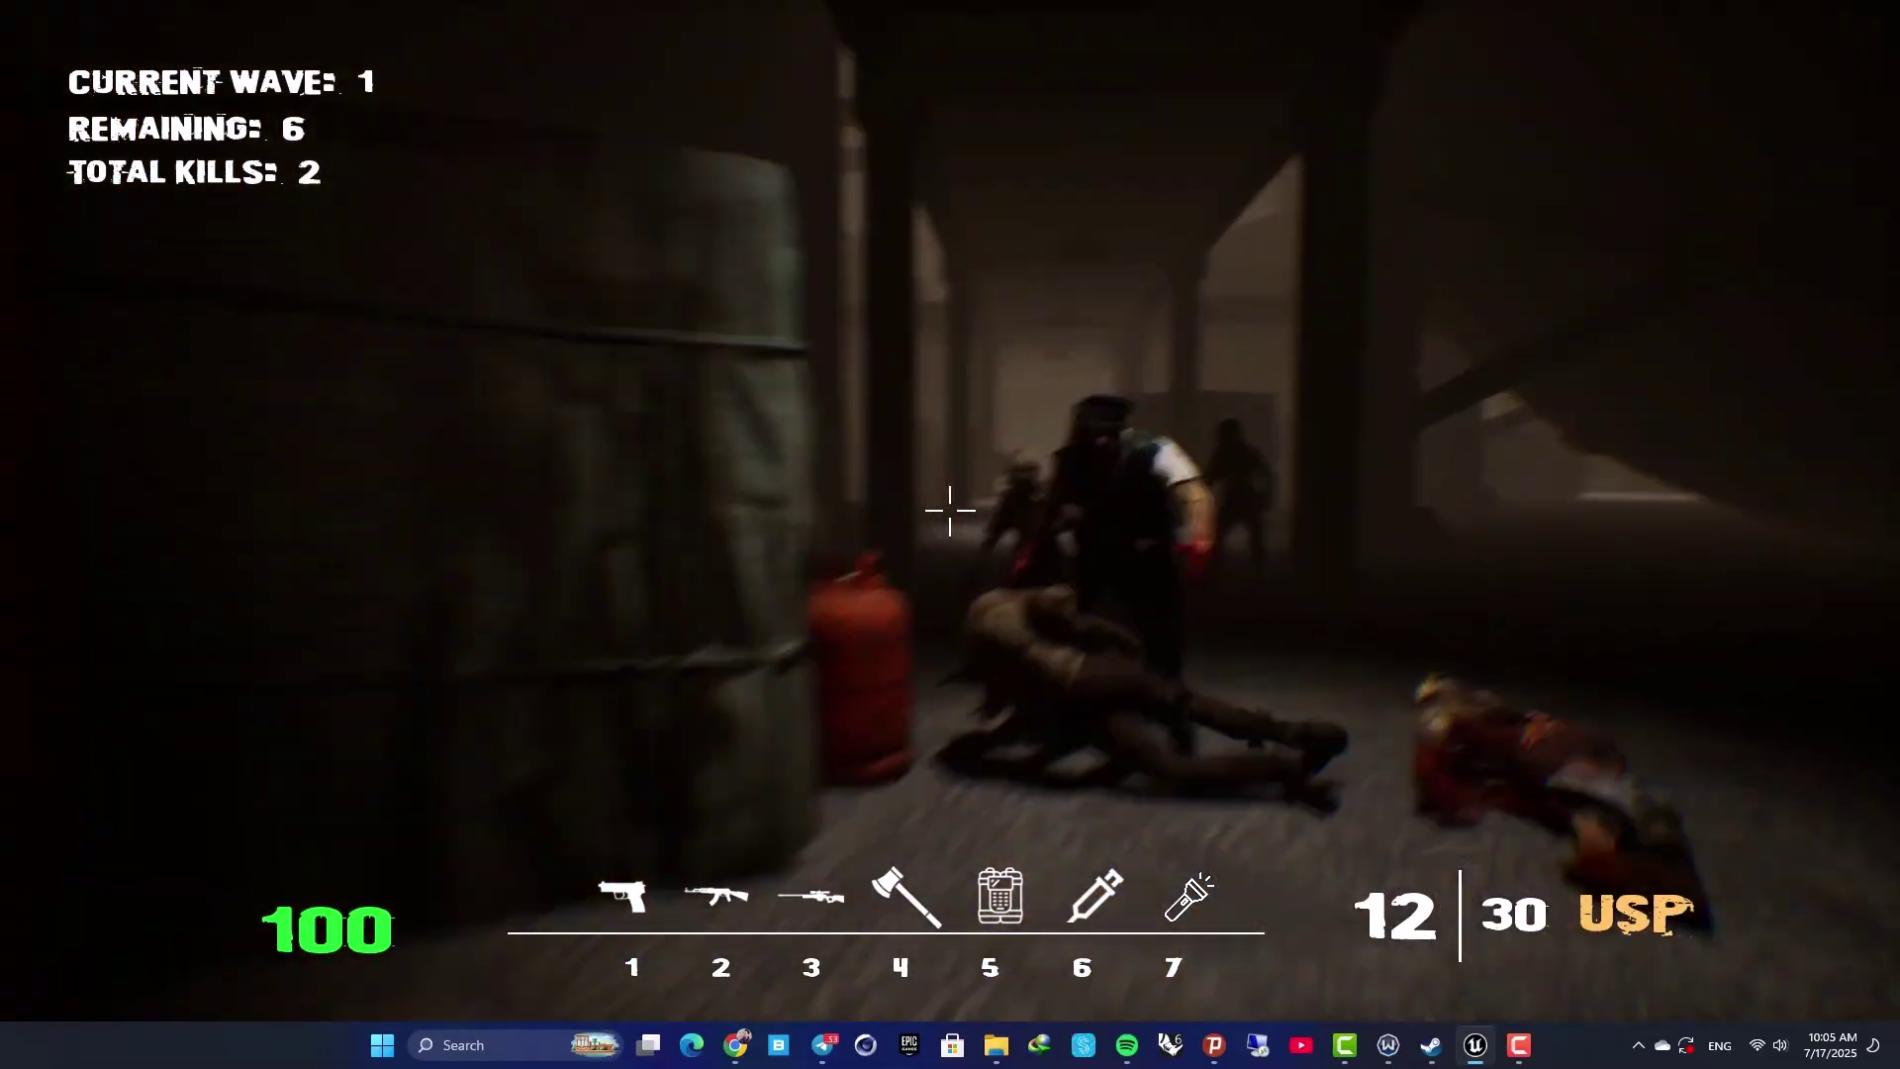
left_click(950, 510)
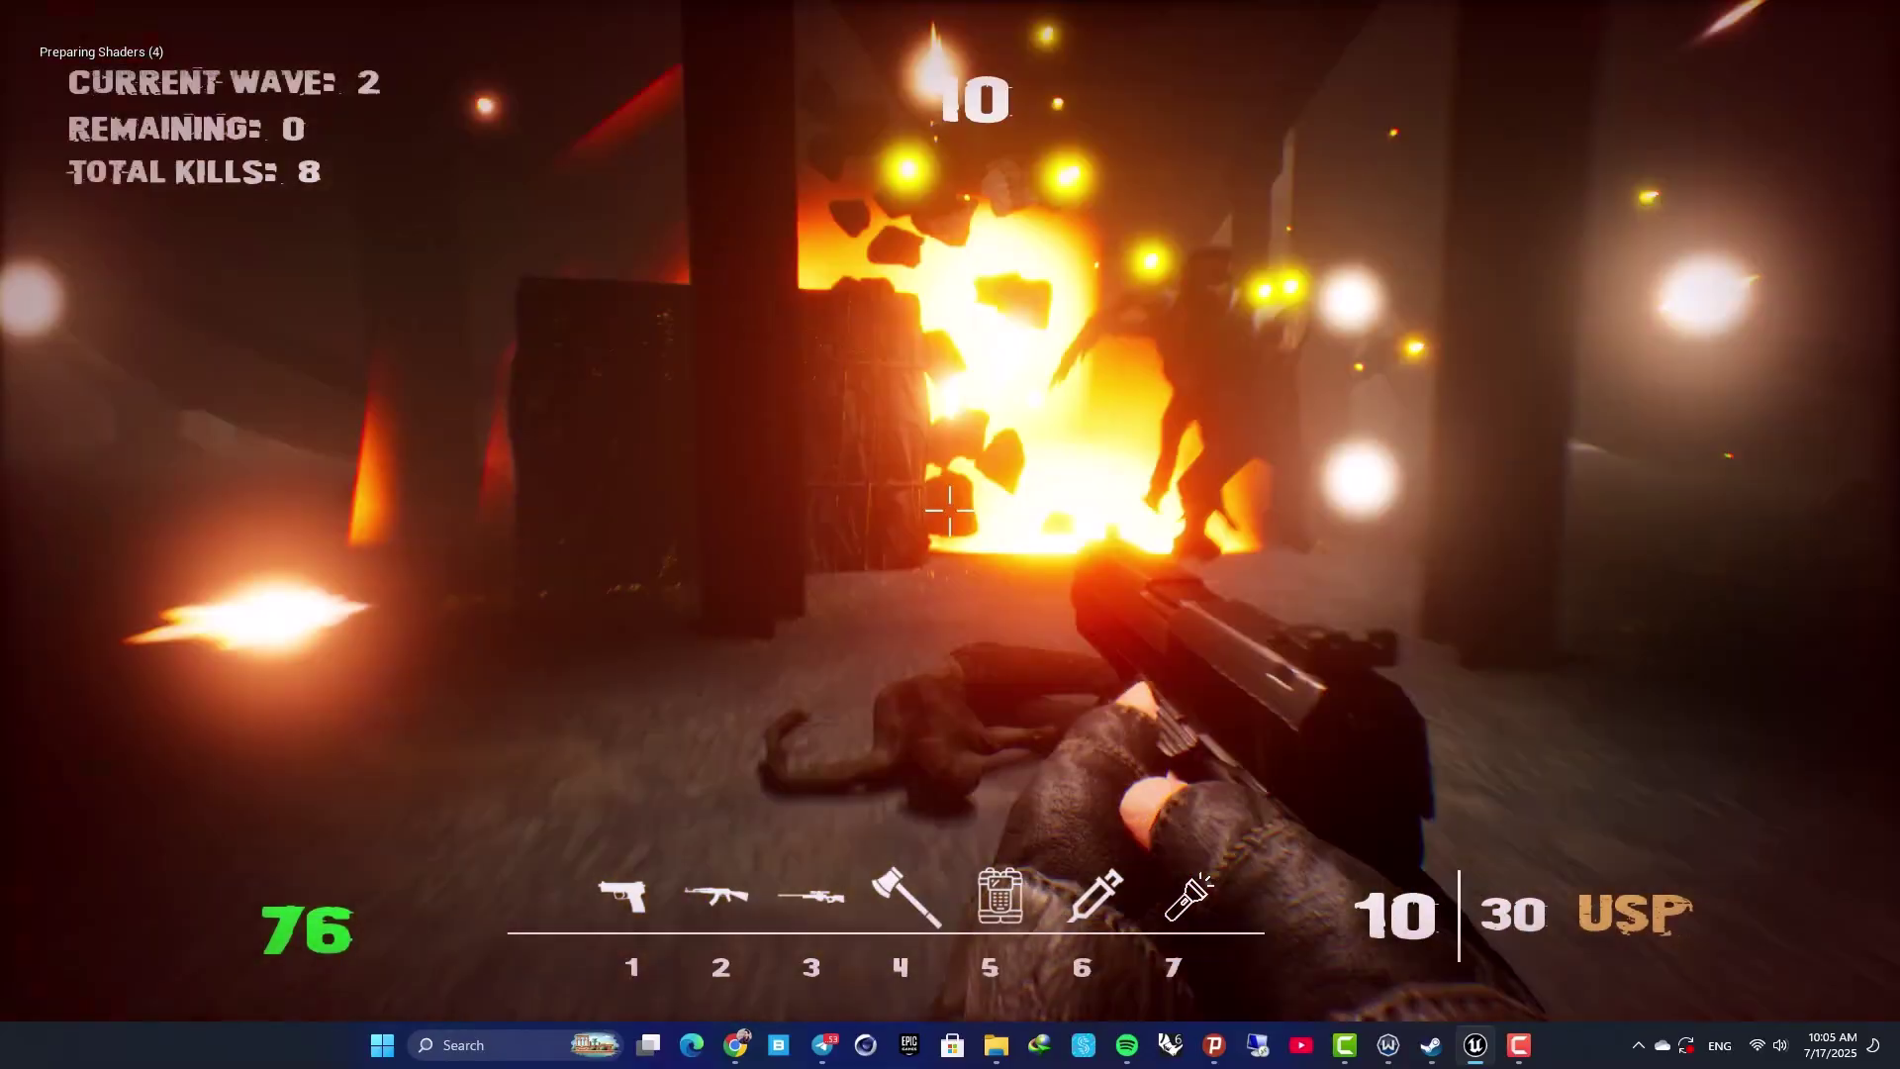
left_click(950, 511)
left_click(951, 510)
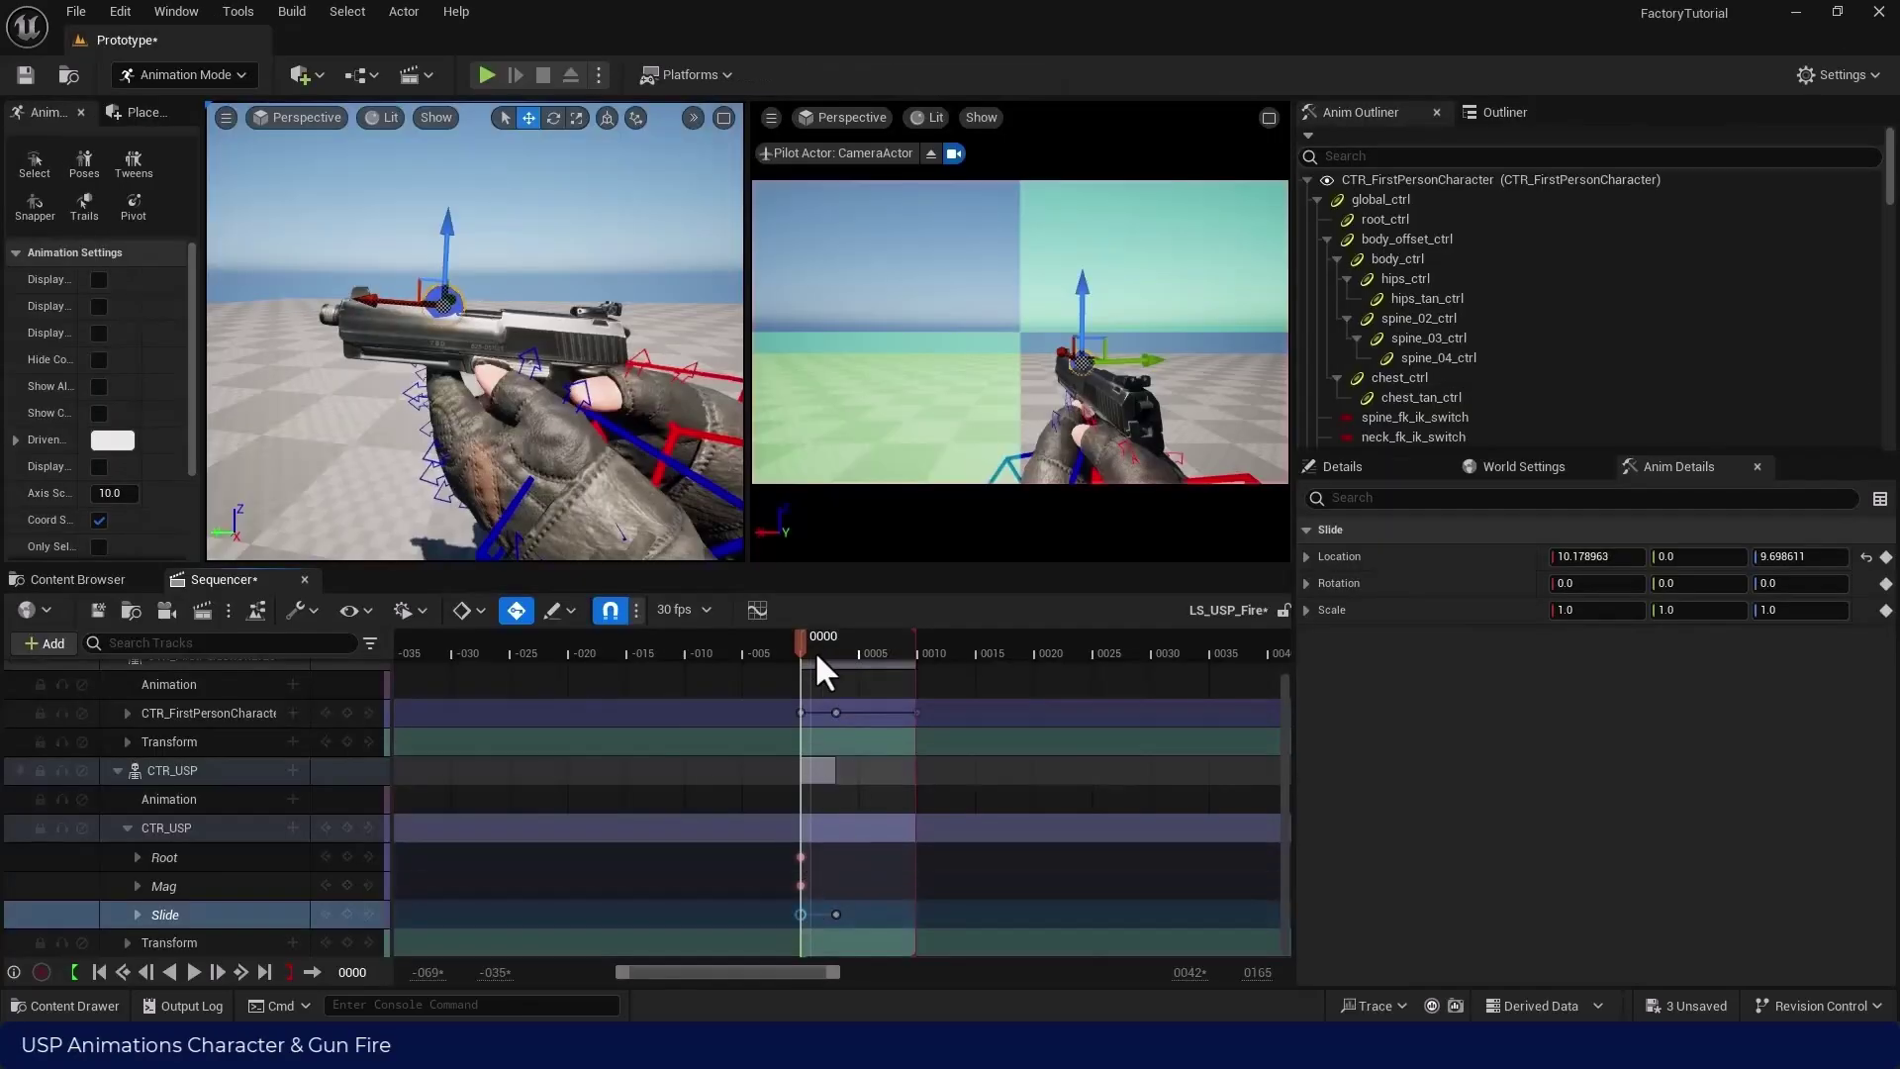
left_click_drag(816, 651, 916, 658)
key("space")
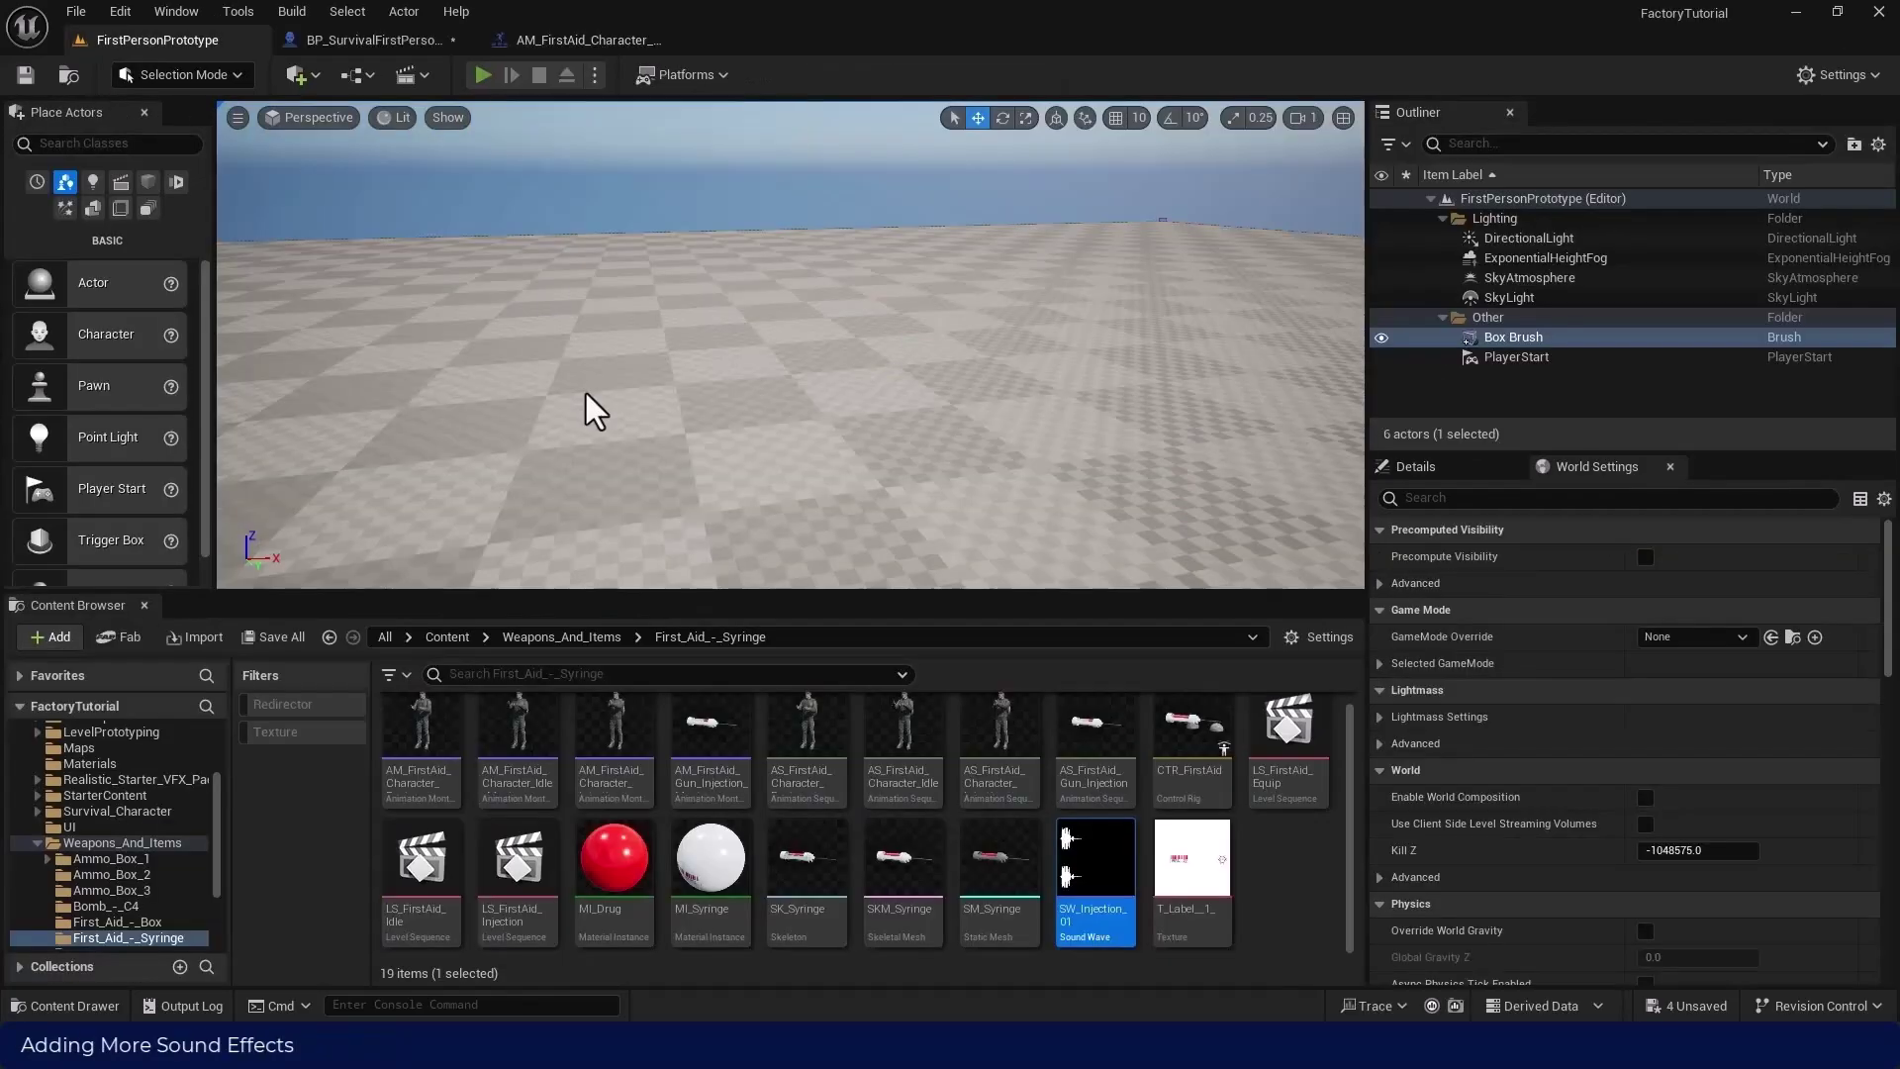
Step: Play full screen again, firing the AK47 at the incoming zombie wave
key("alt+p")
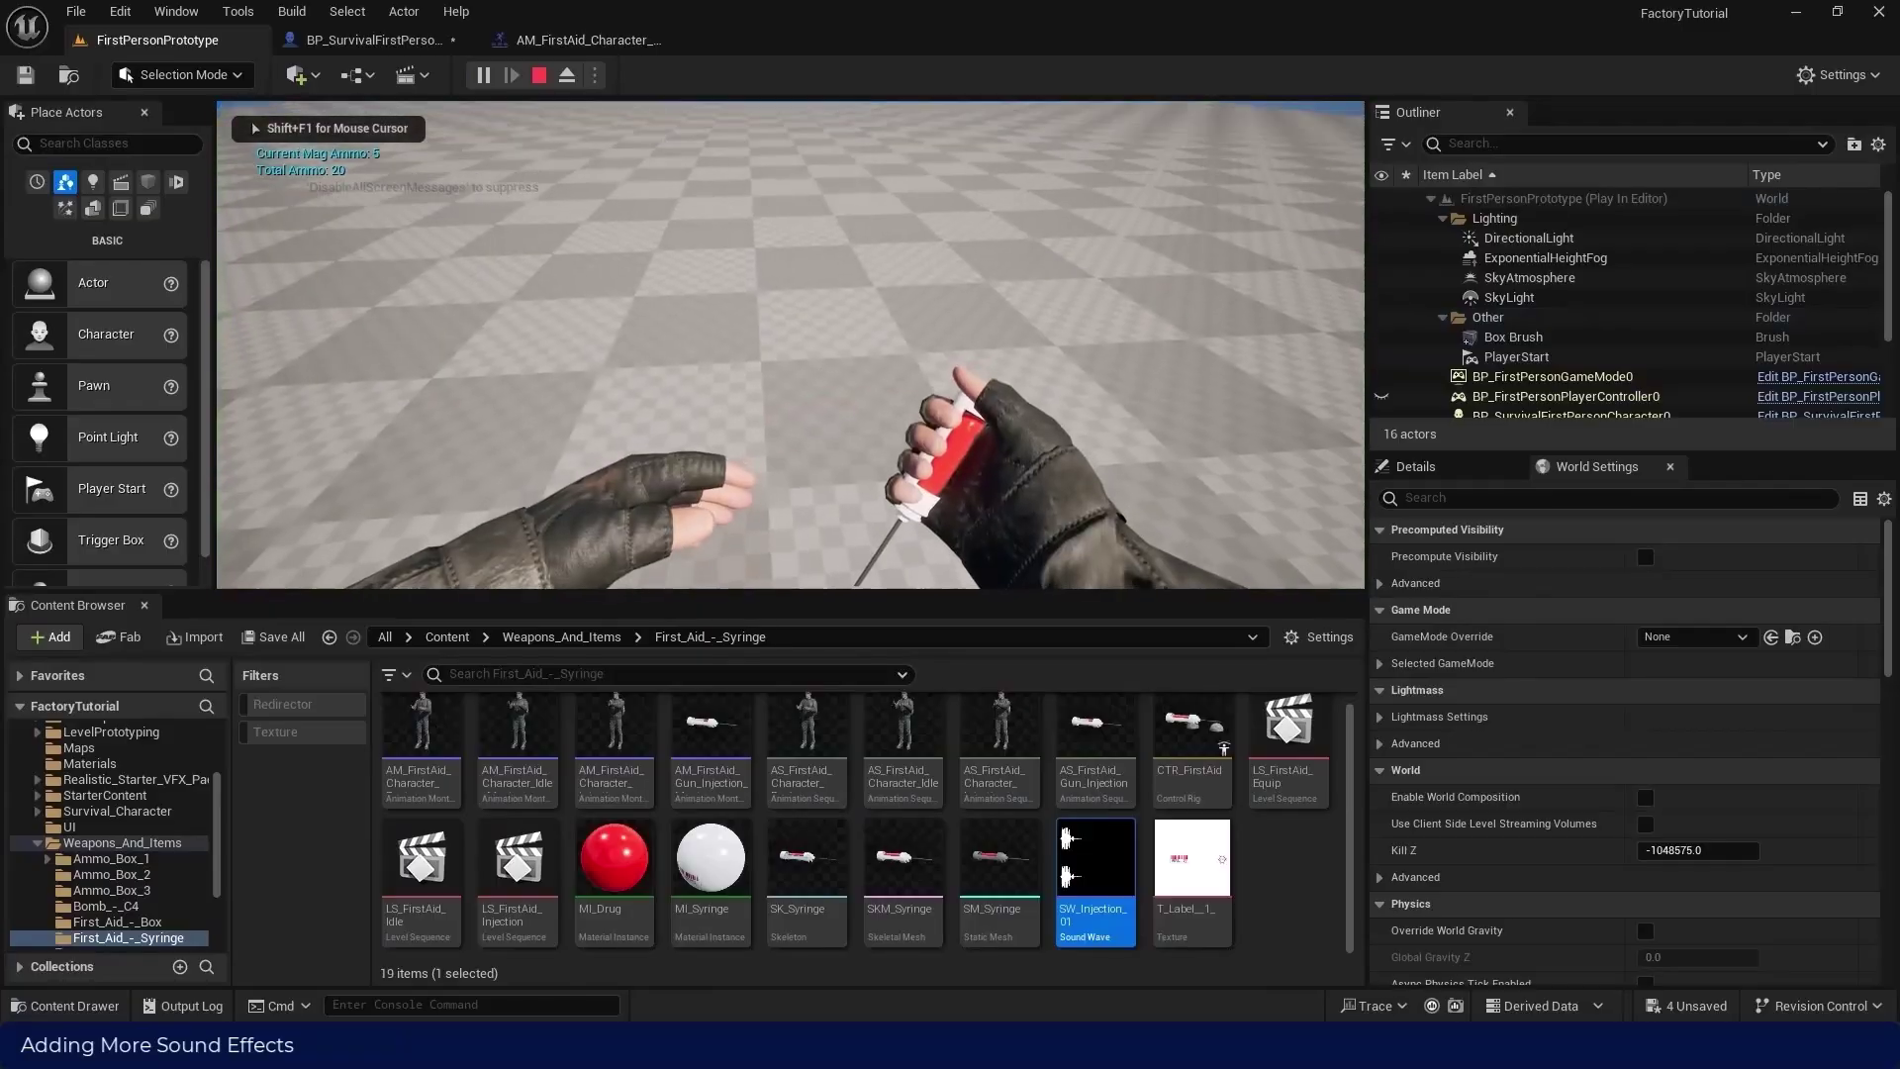
key("F11")
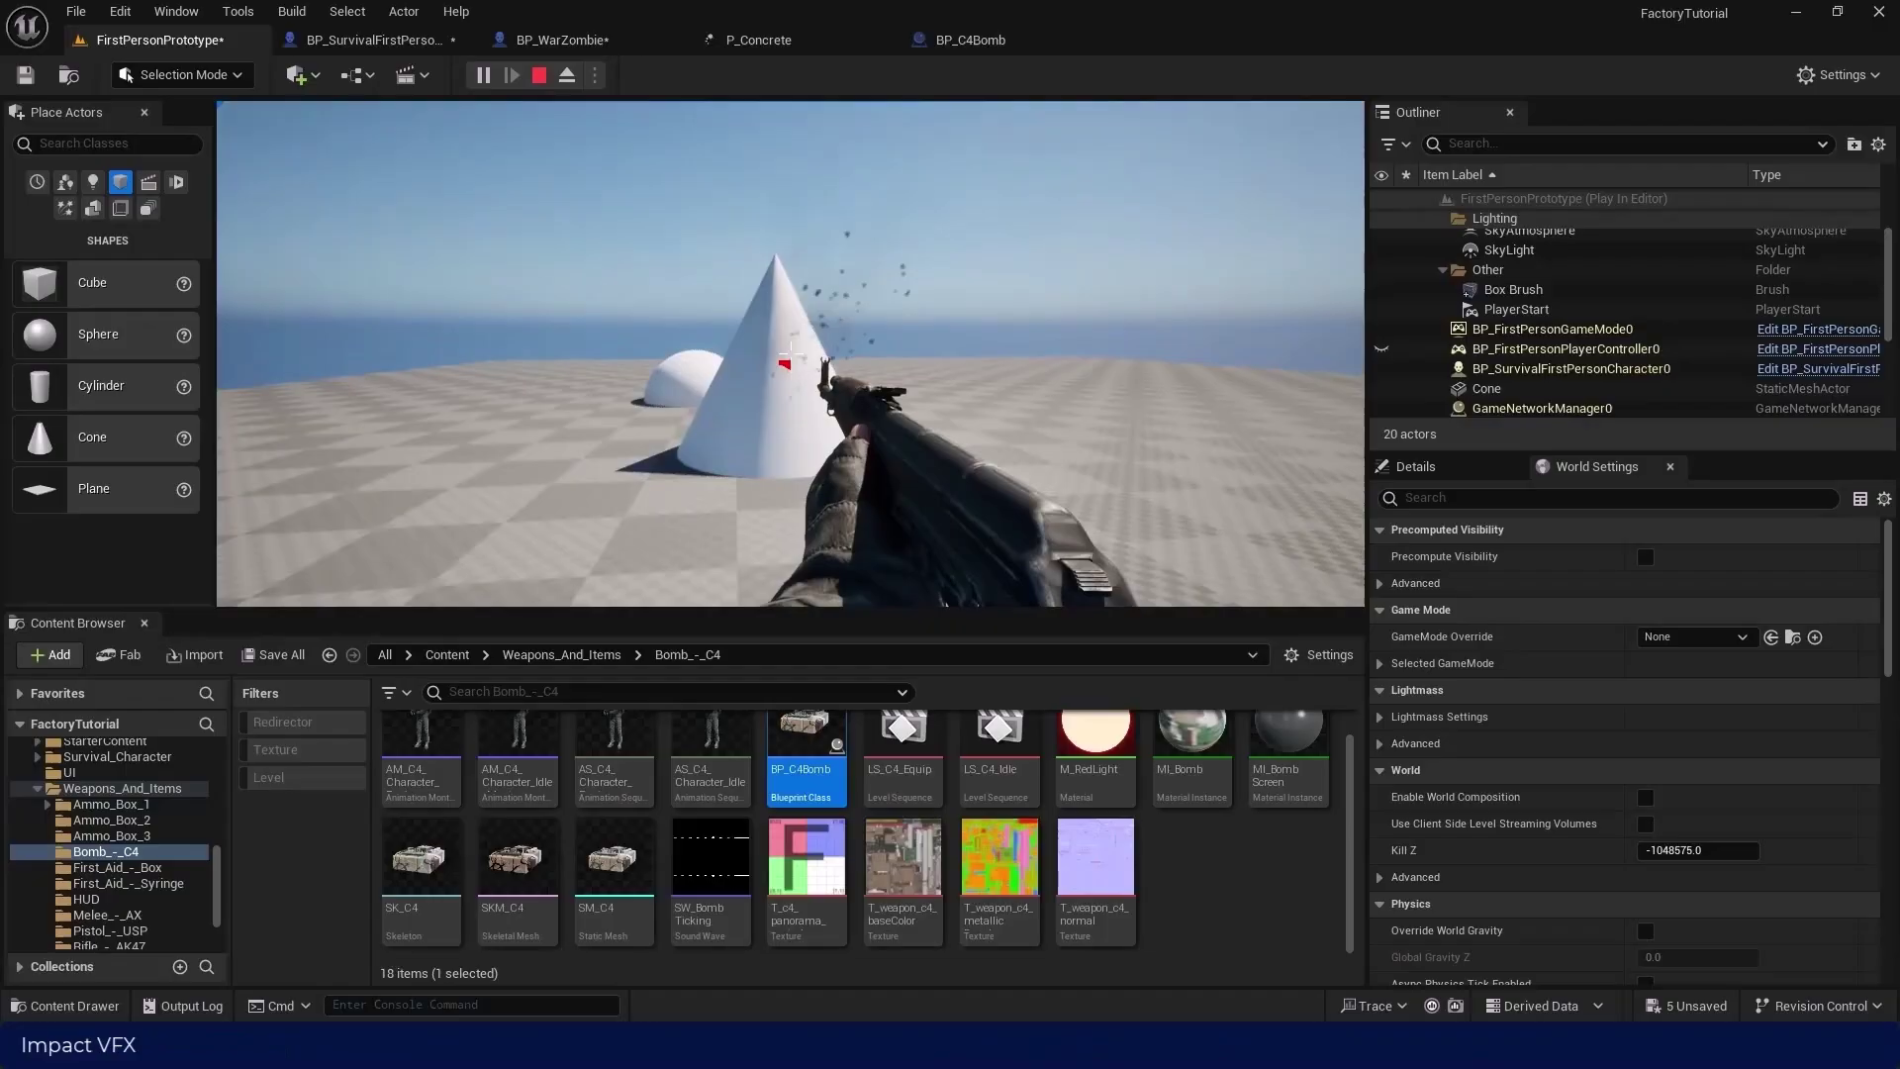
left_click_drag(789, 353, 789, 354)
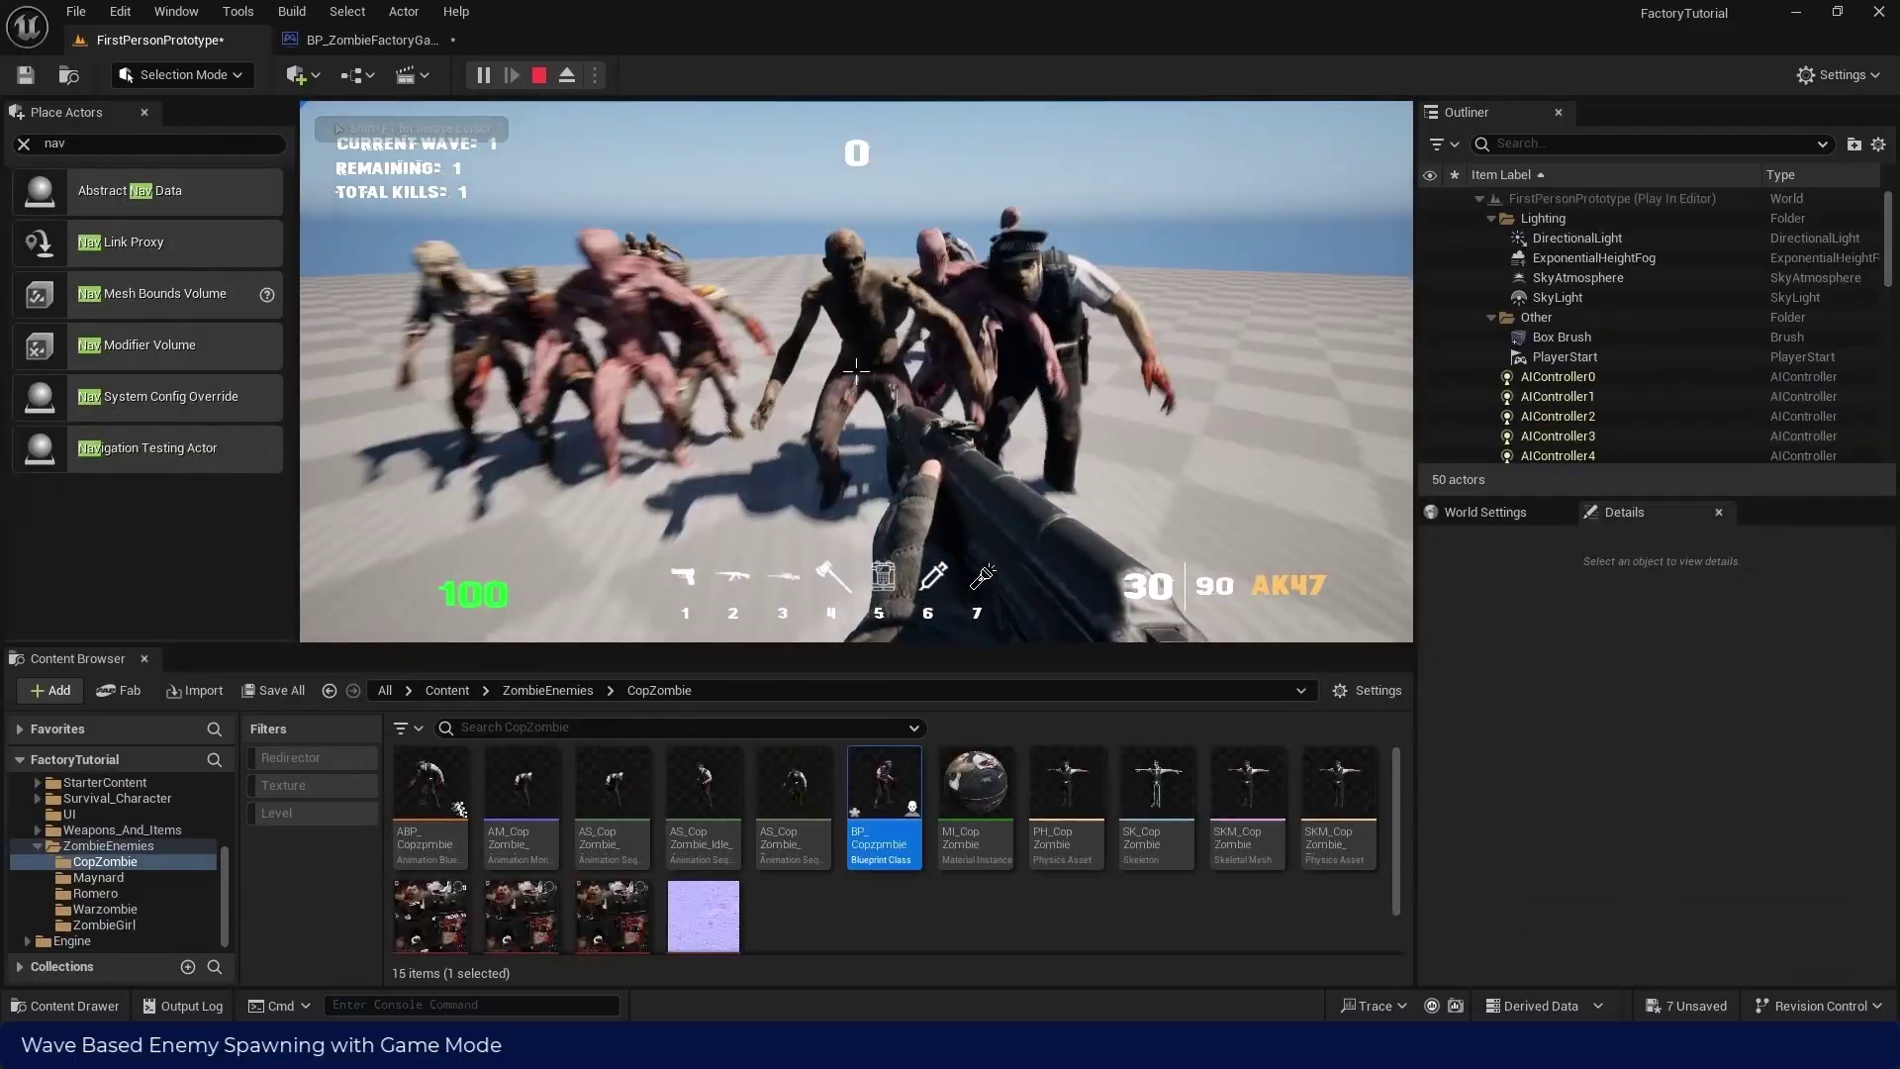
left_click(856, 372)
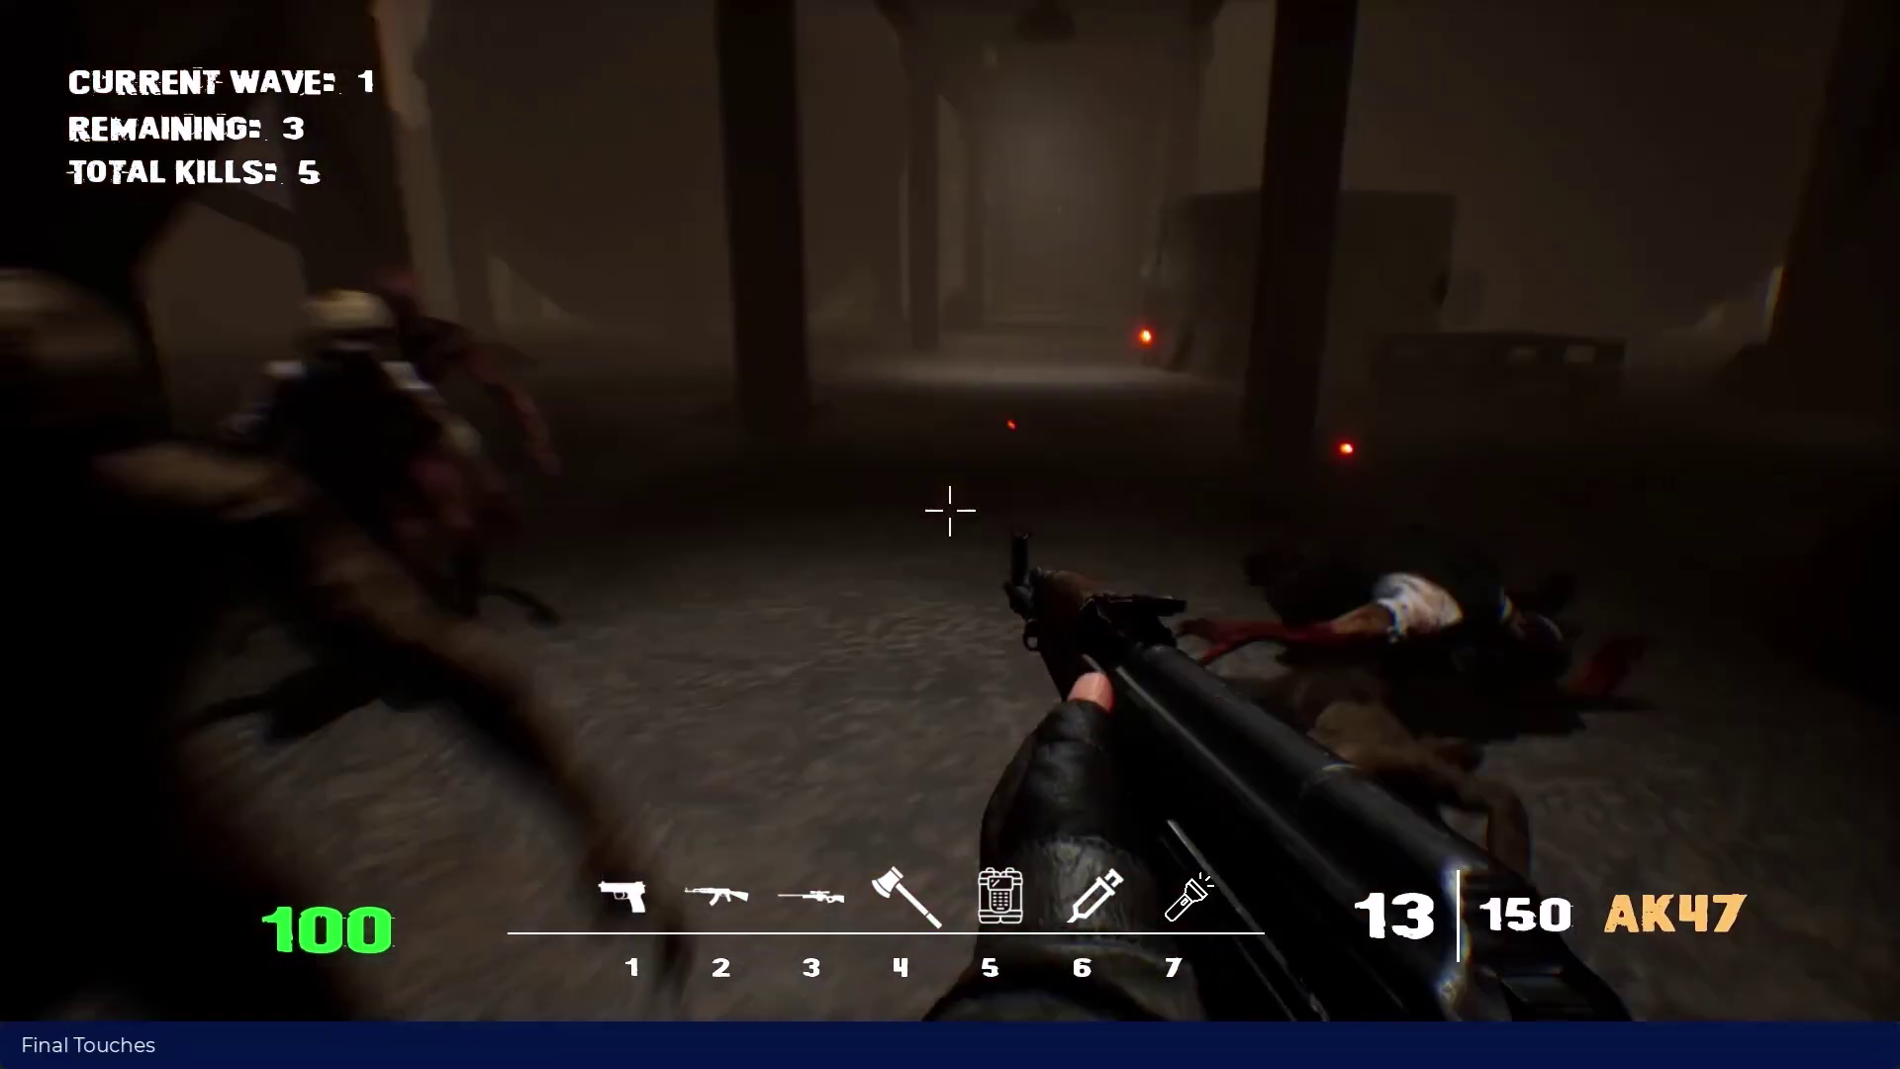
key("r")
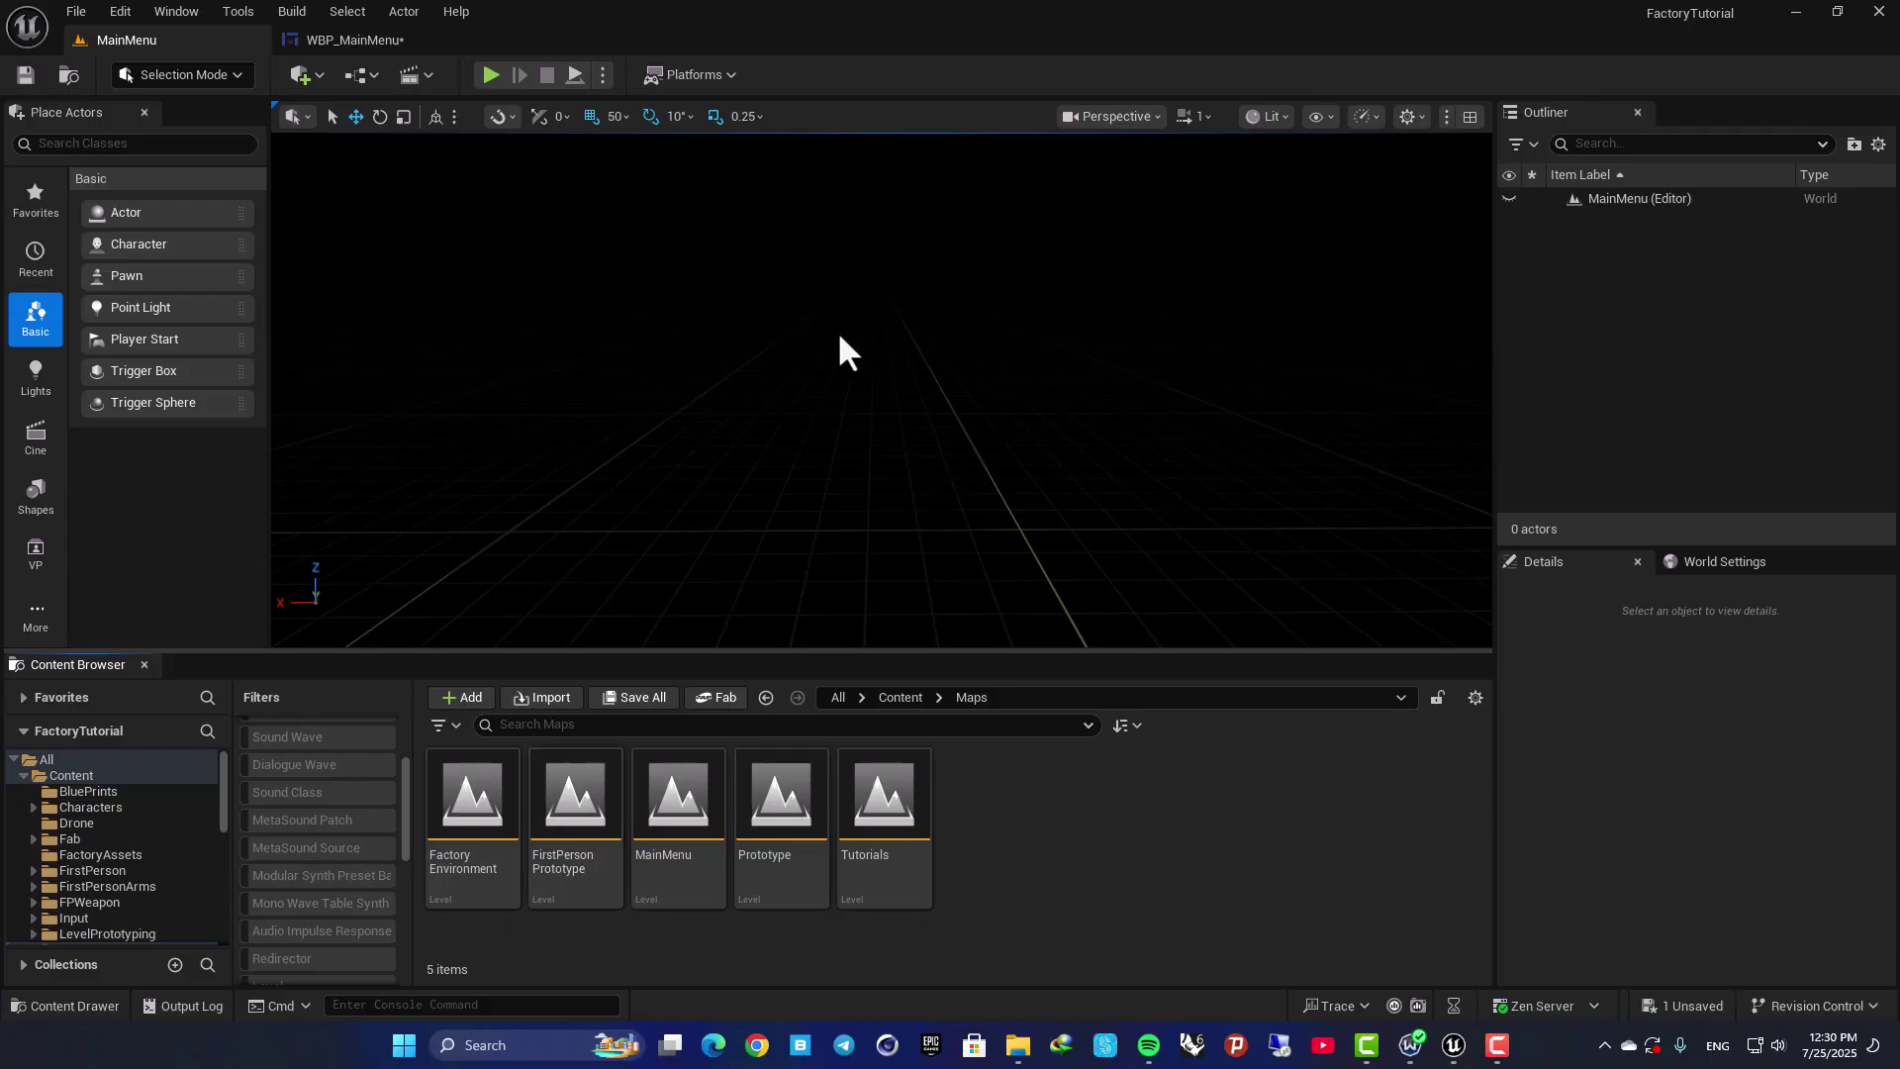
Step: Select the MainMenu map asset and bring up the WBP_MainMenu widget designer
mouse_move(692, 818)
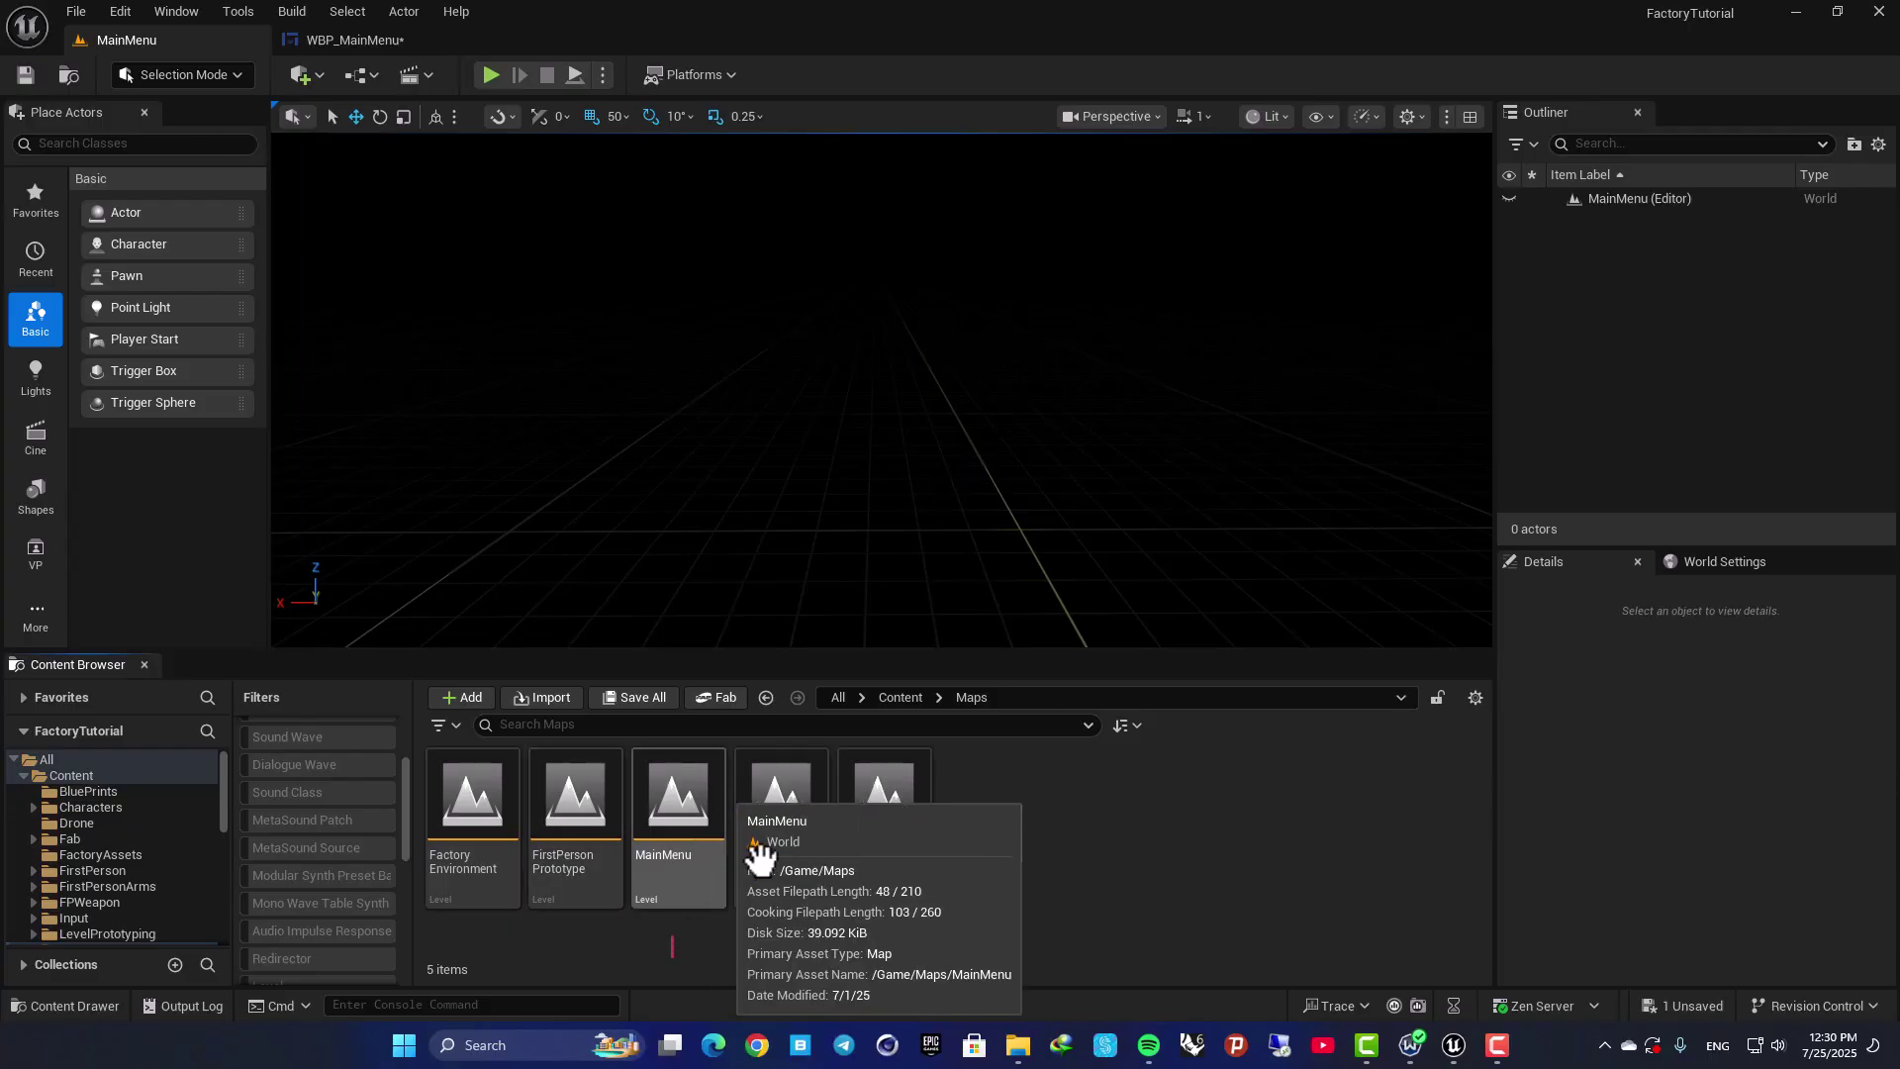
left_click(690, 791)
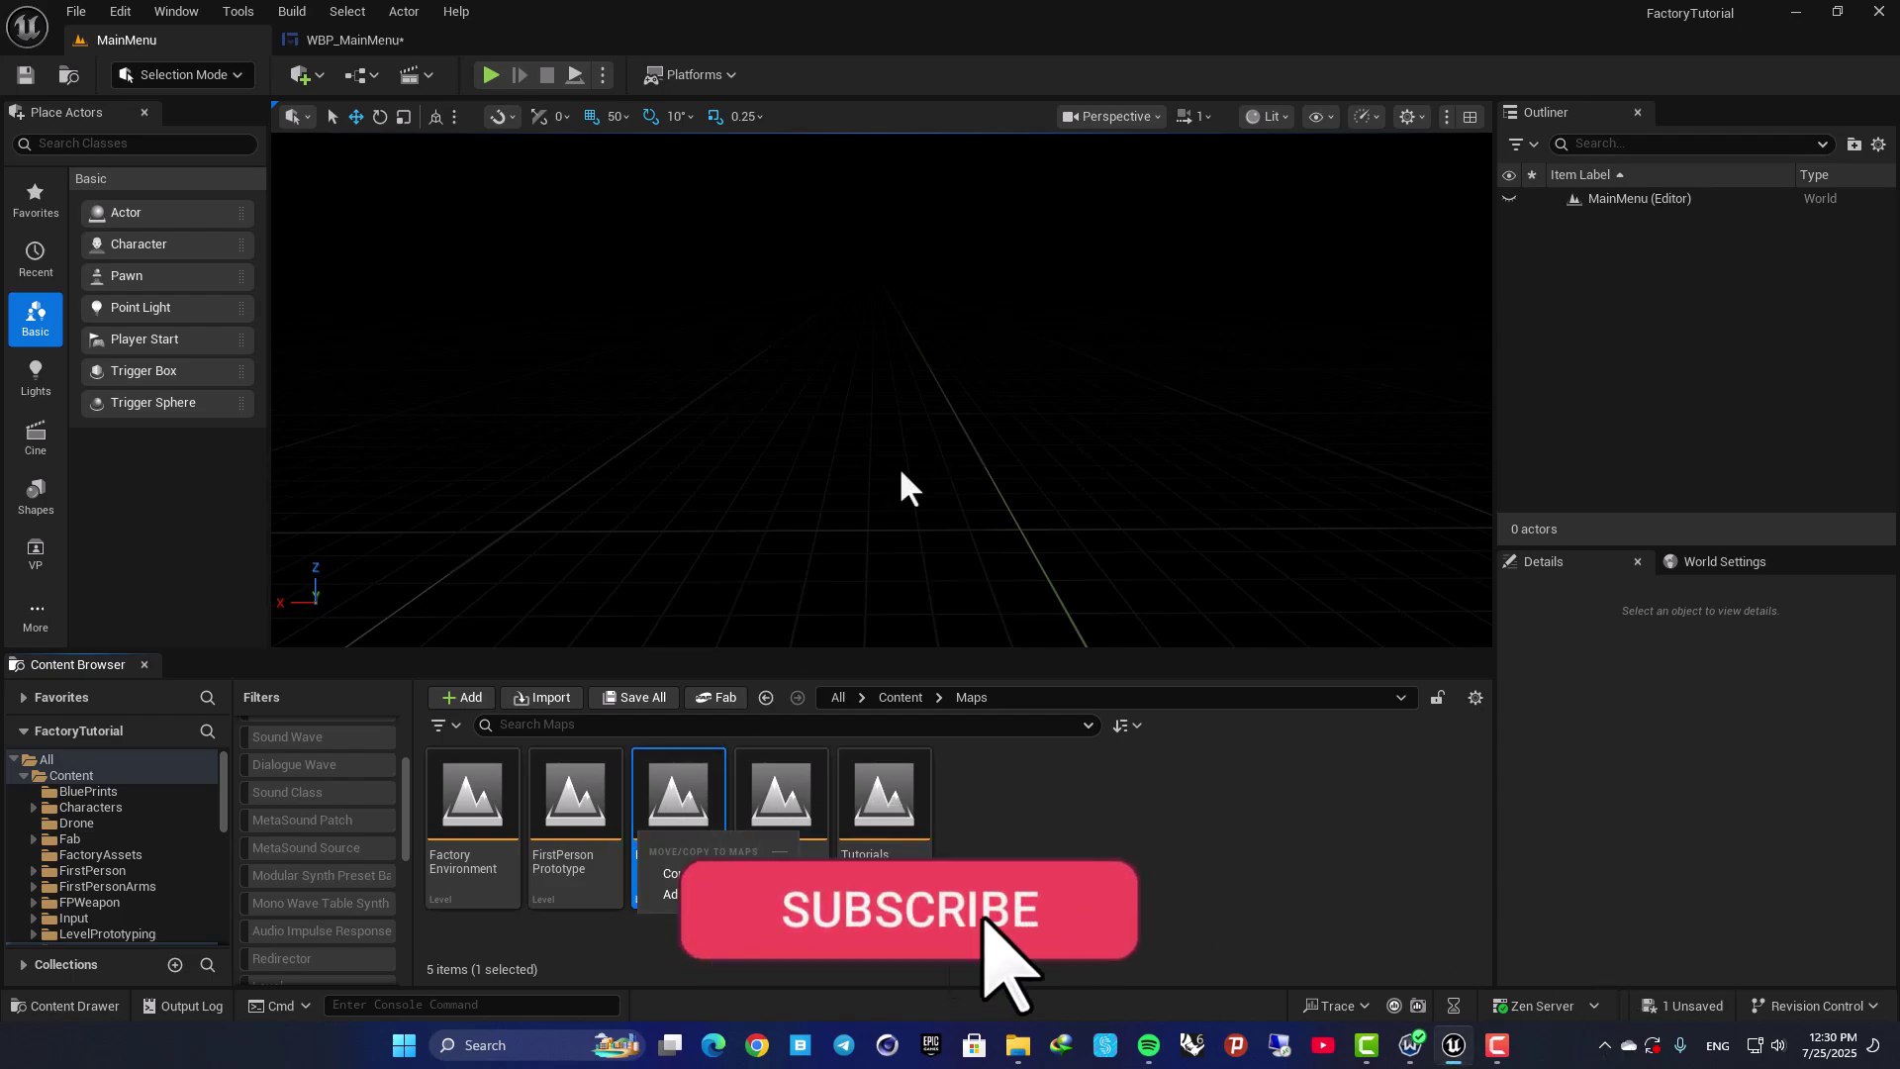
left_click(356, 41)
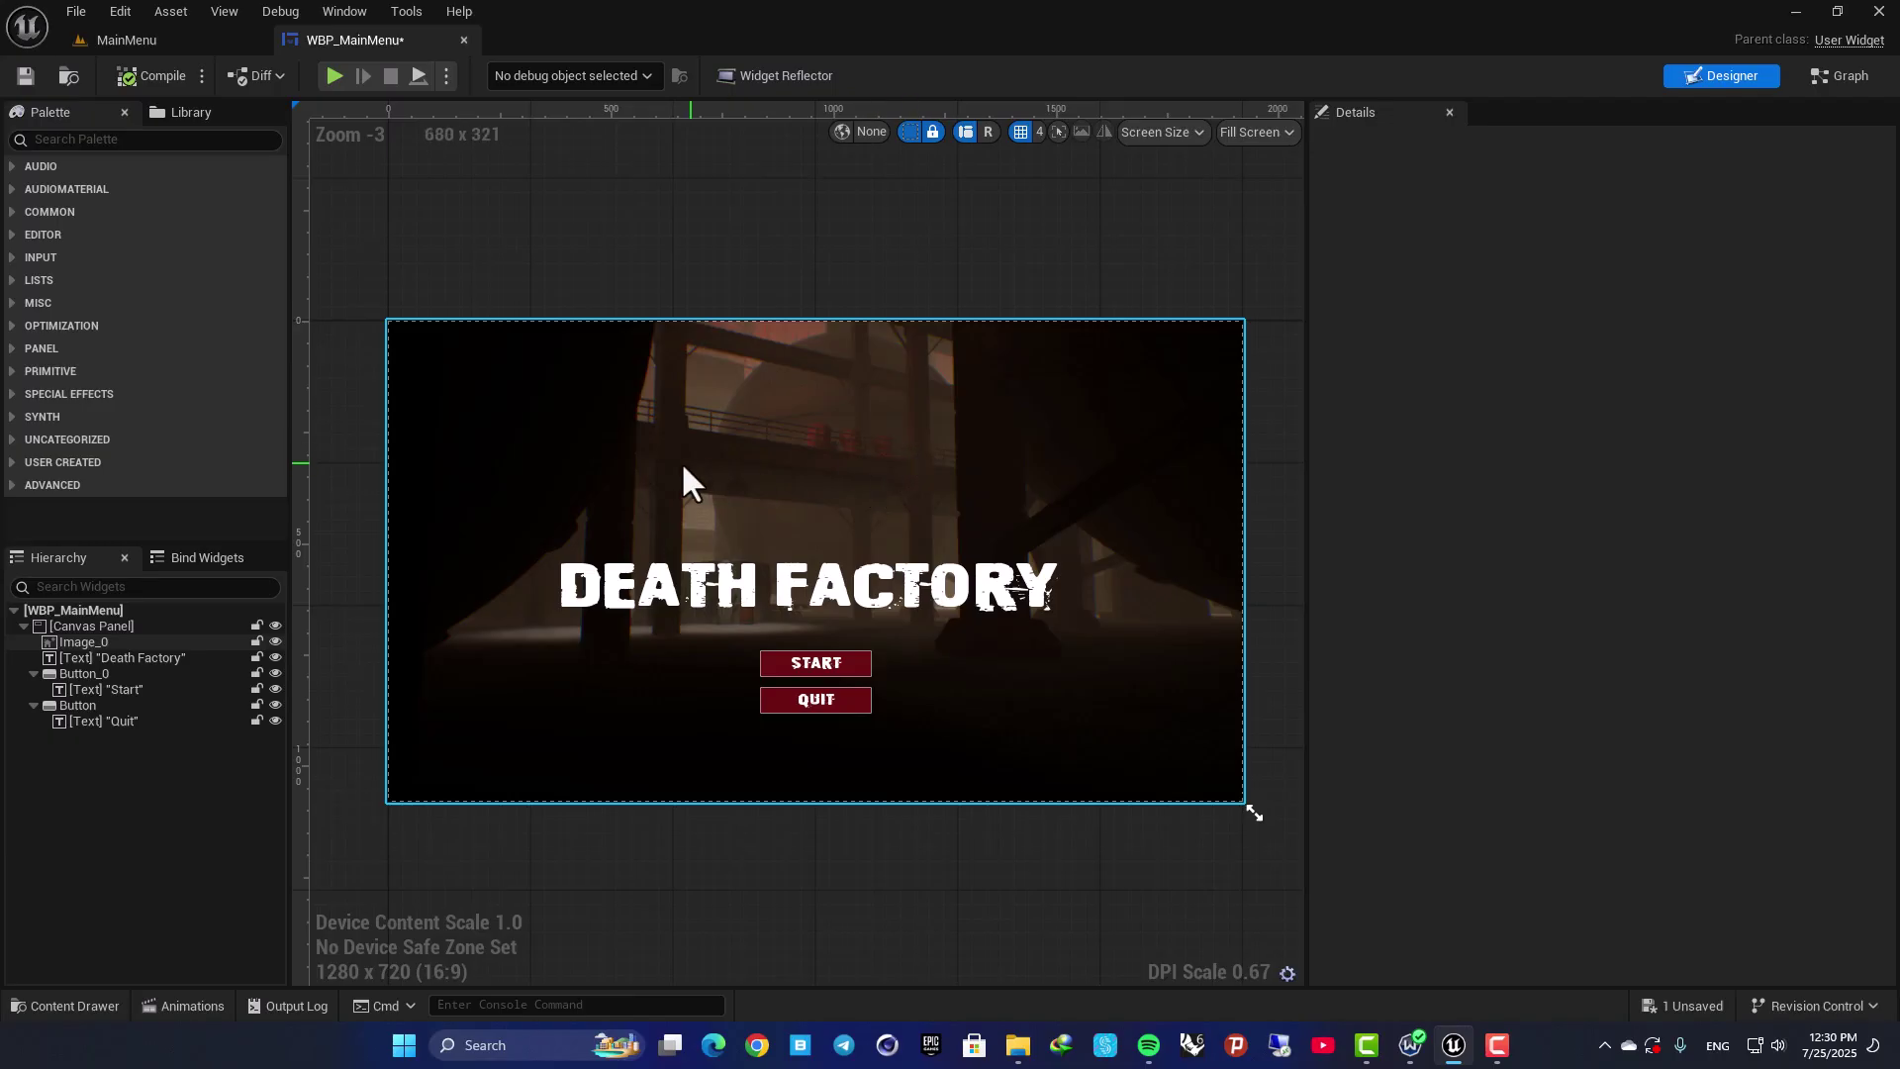
Step: Delete the Image_0 background, keeping the DEATH FACTORY title and START/QUIT buttons
left_click(899, 423)
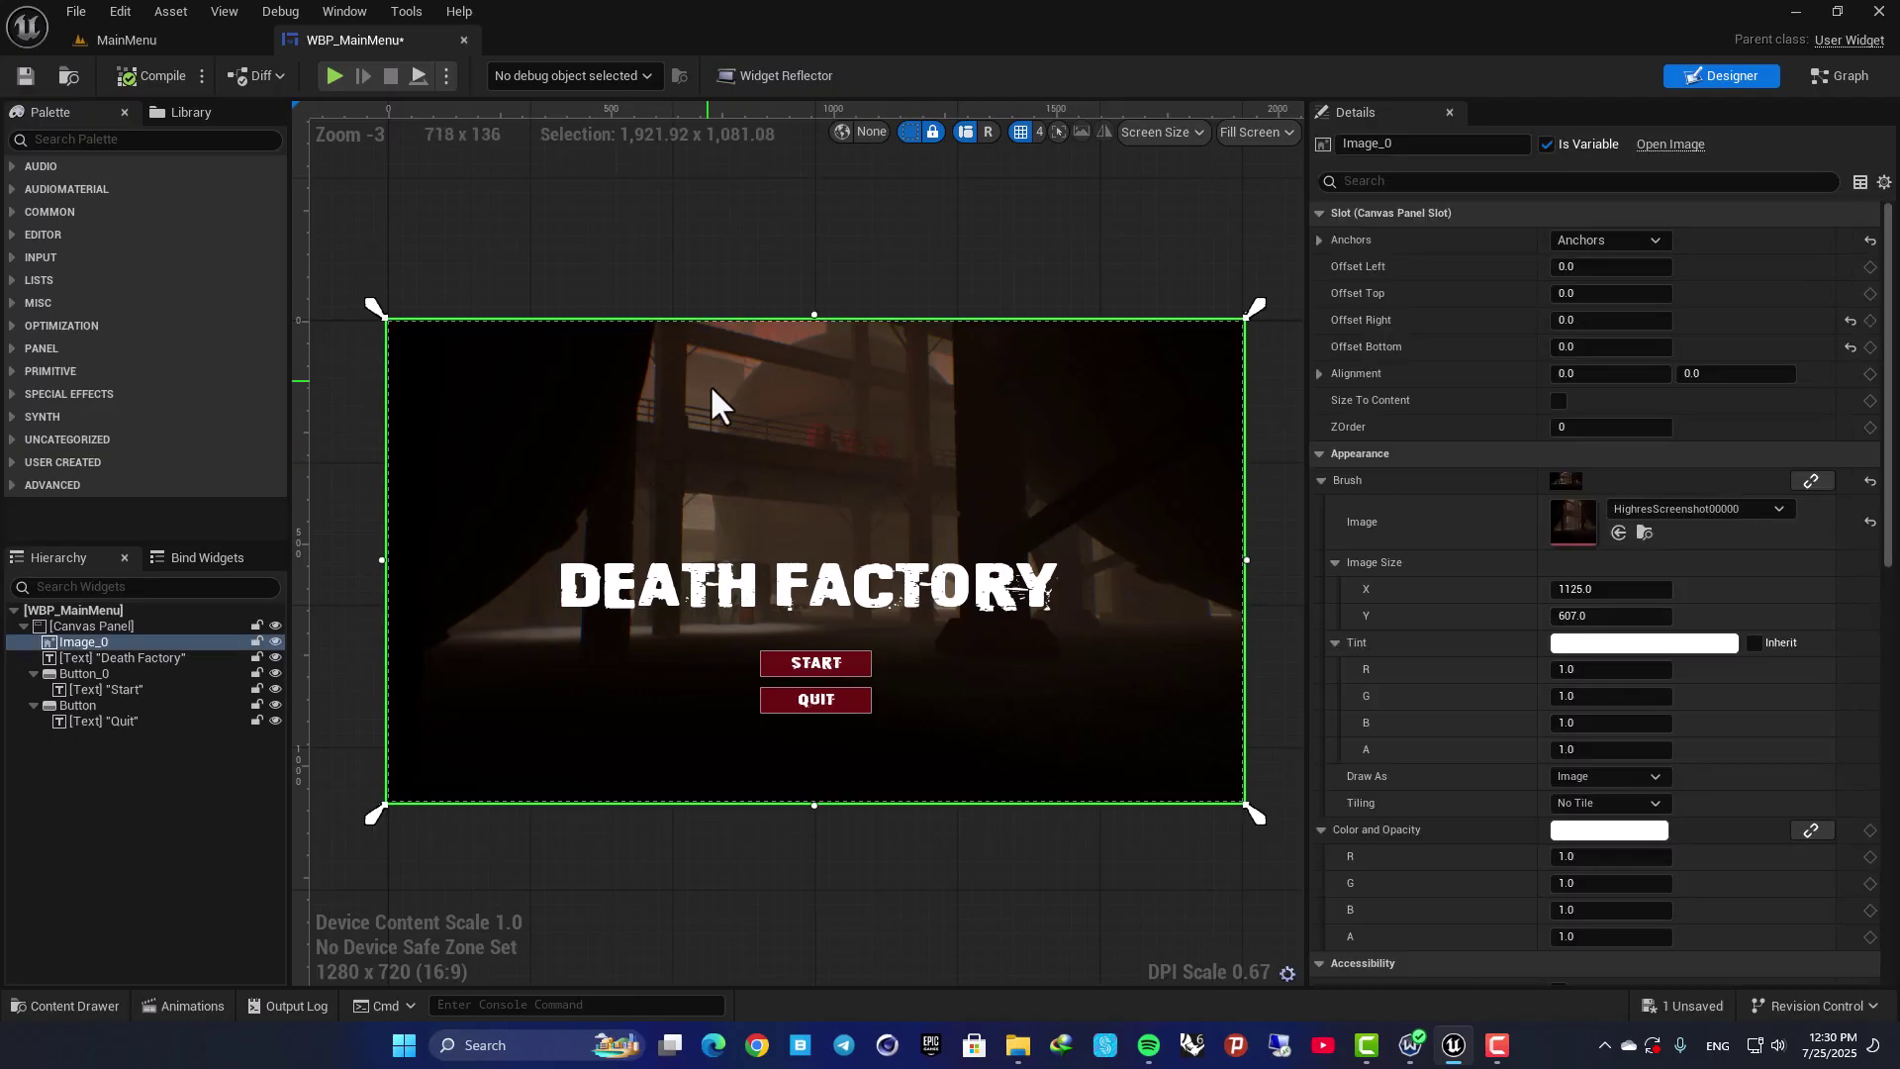
left_click(823, 568)
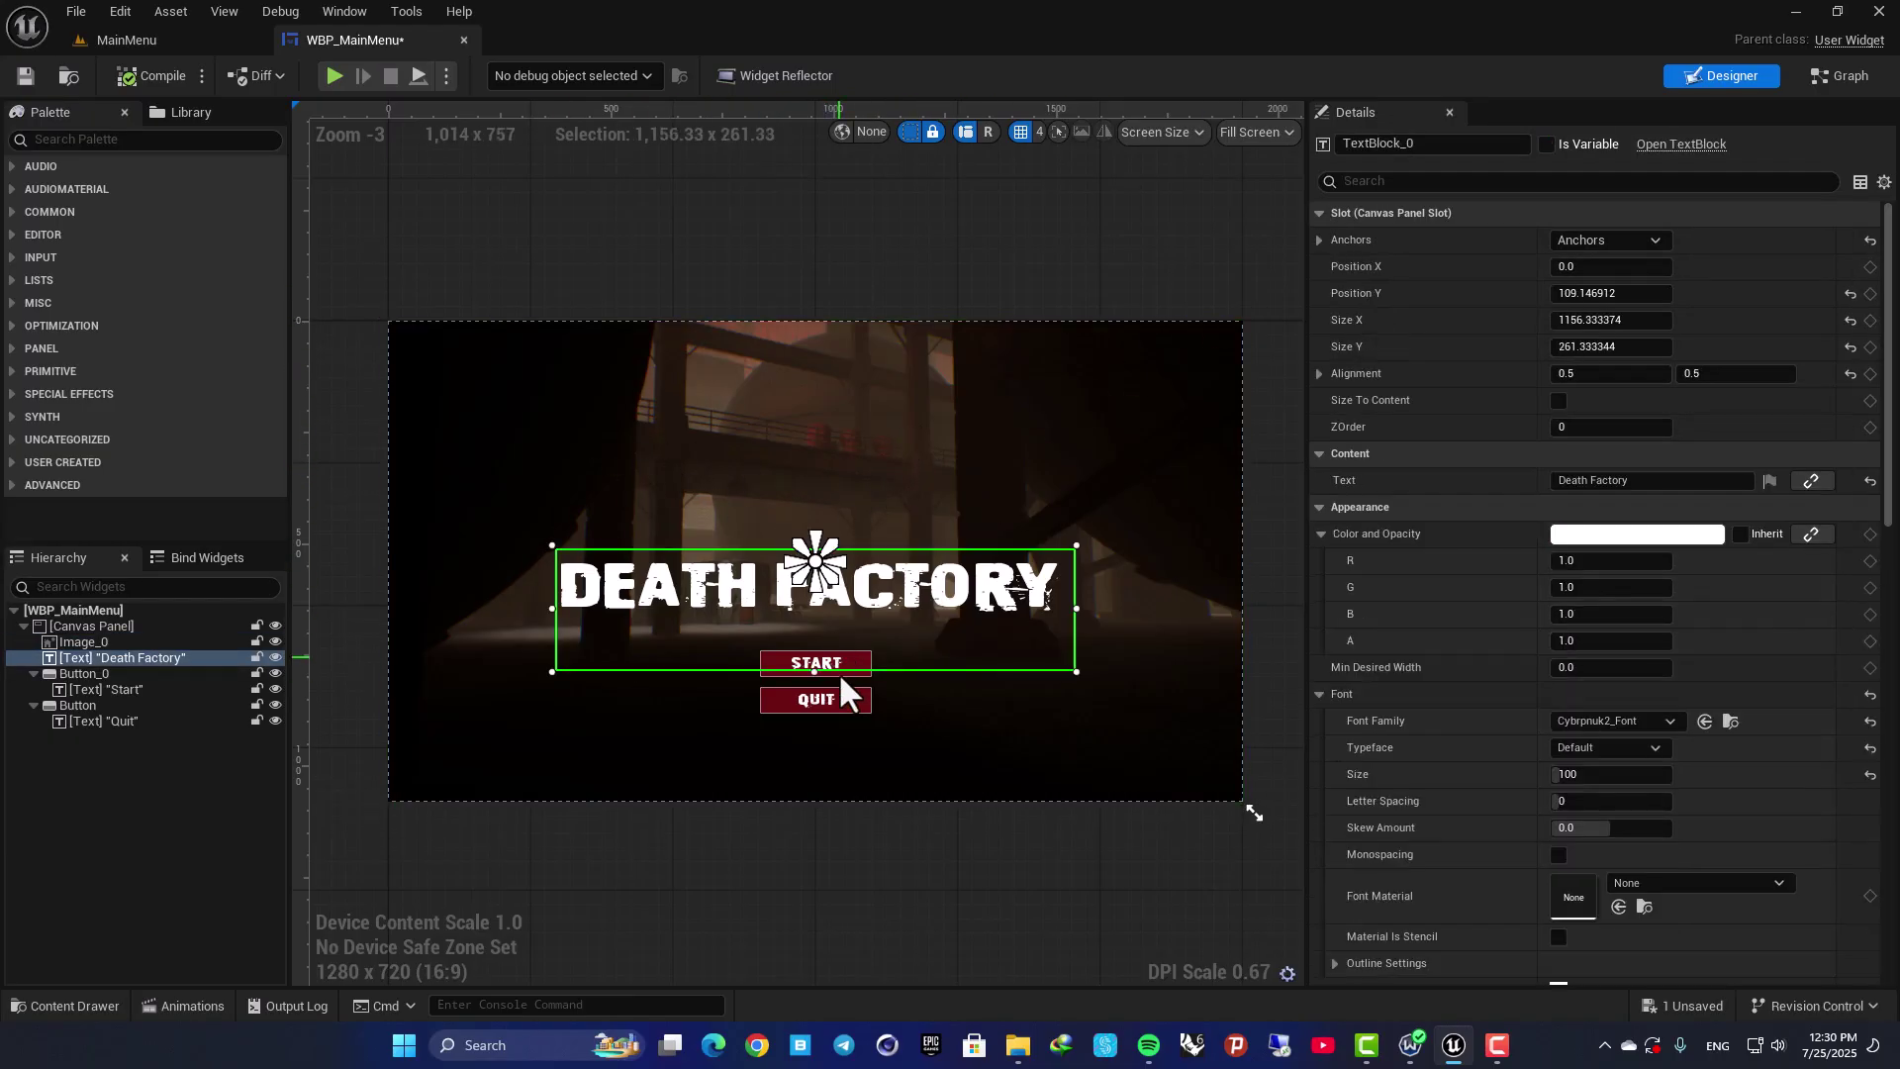
left_click(792, 949)
left_click(970, 406)
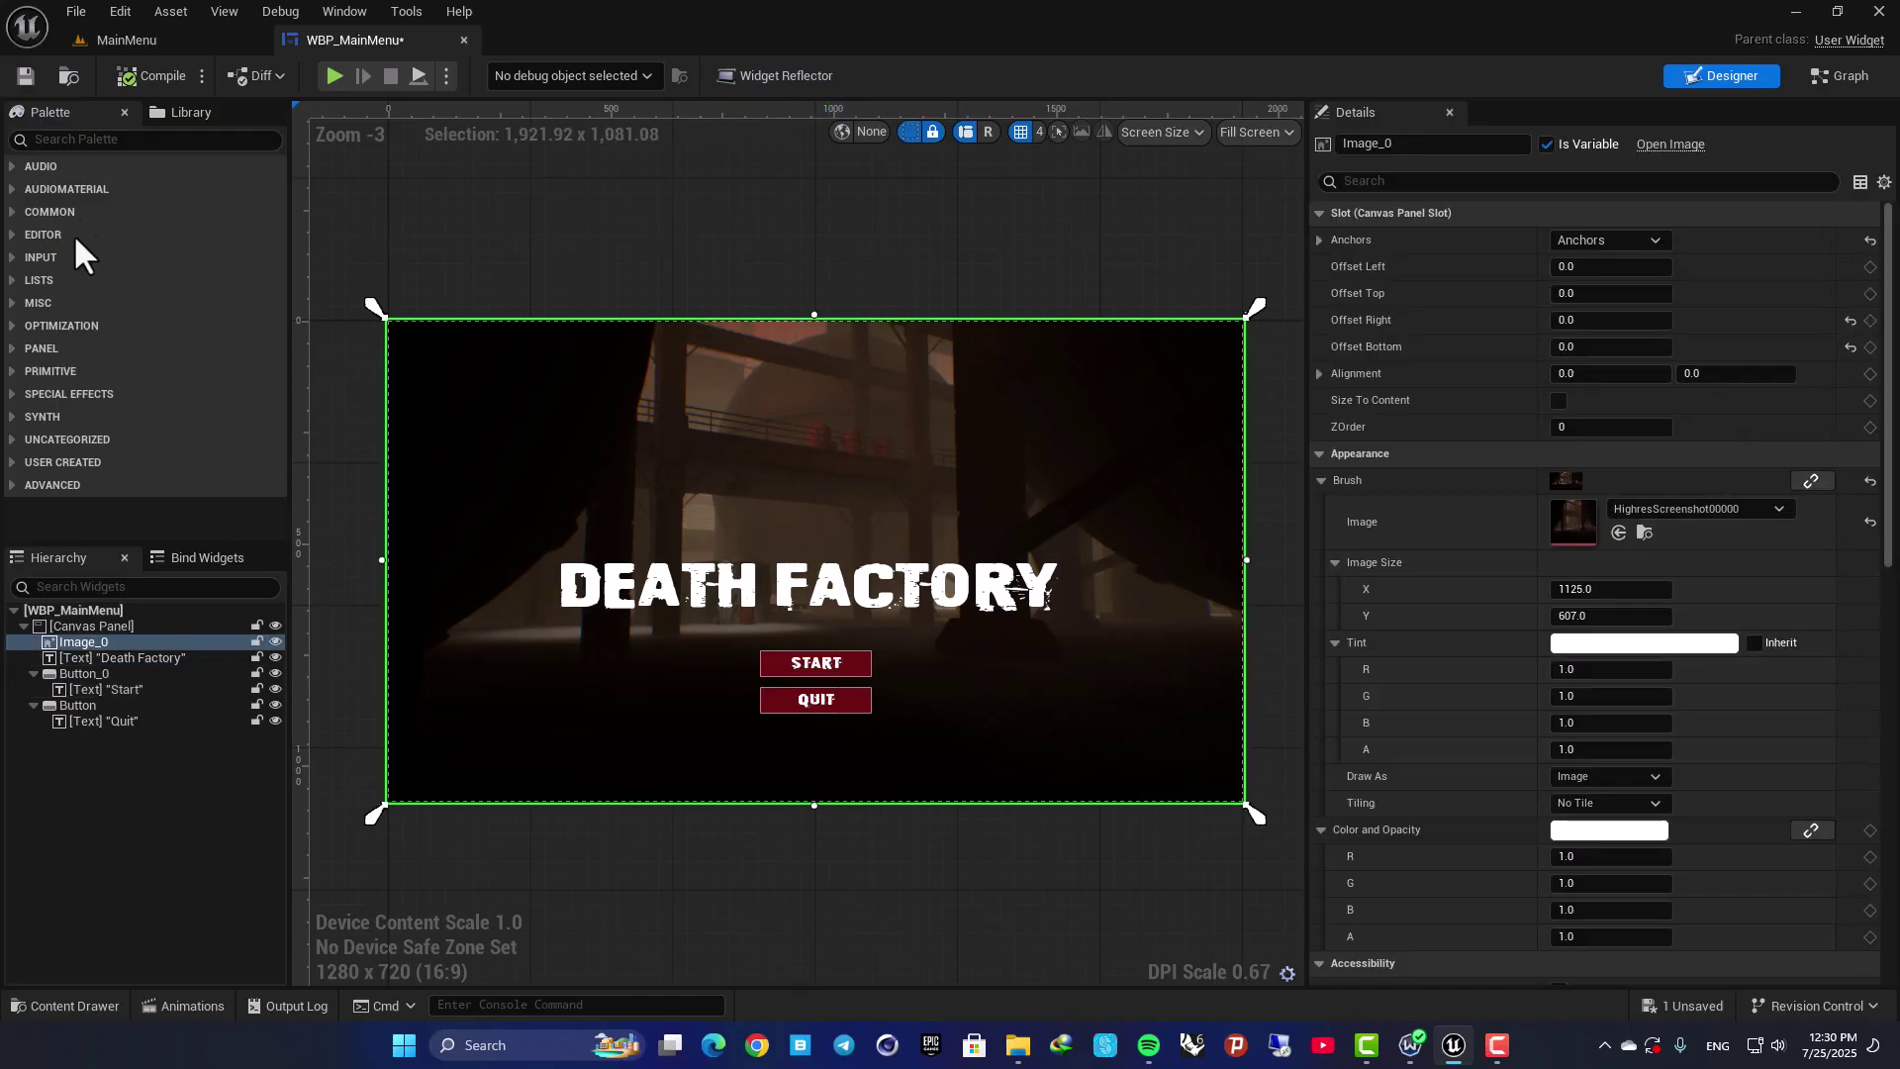
left_click(552, 280)
right_click_drag(551, 280, 636, 254)
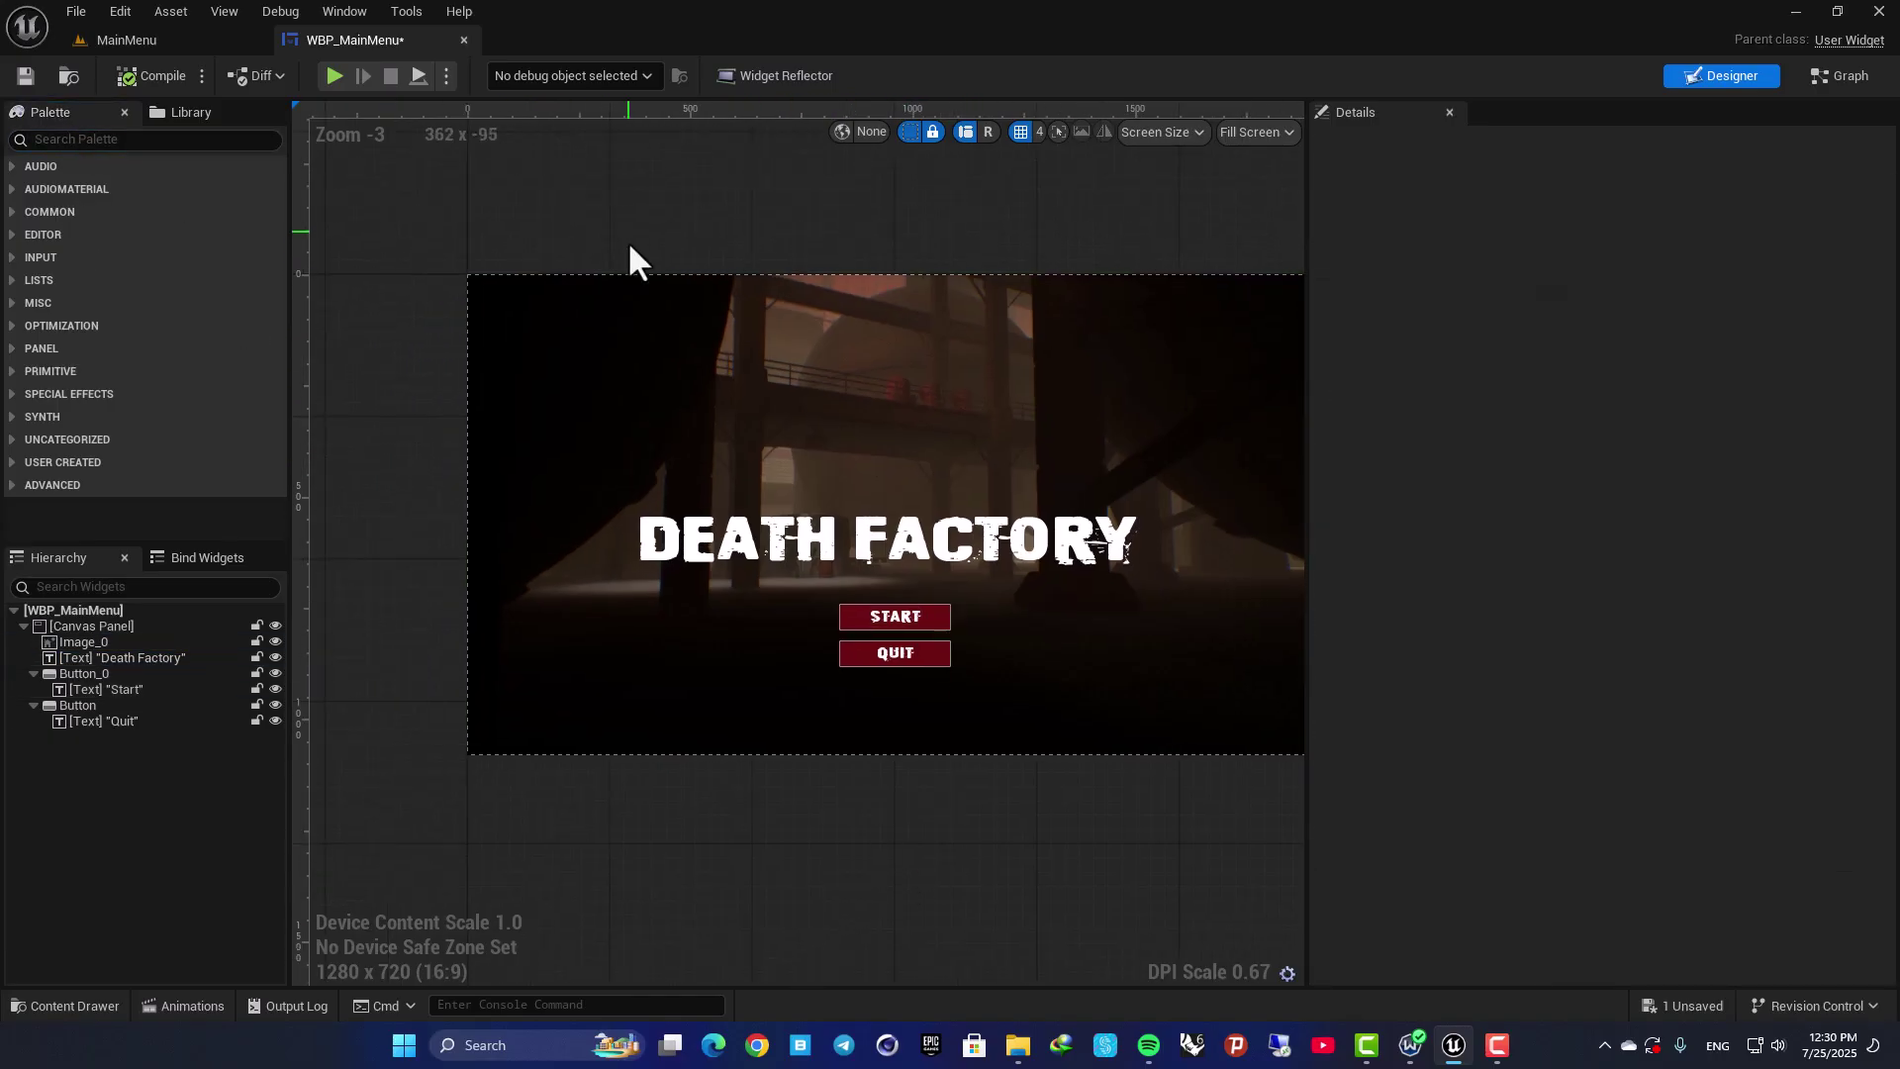
right_click_drag(805, 225, 675, 210)
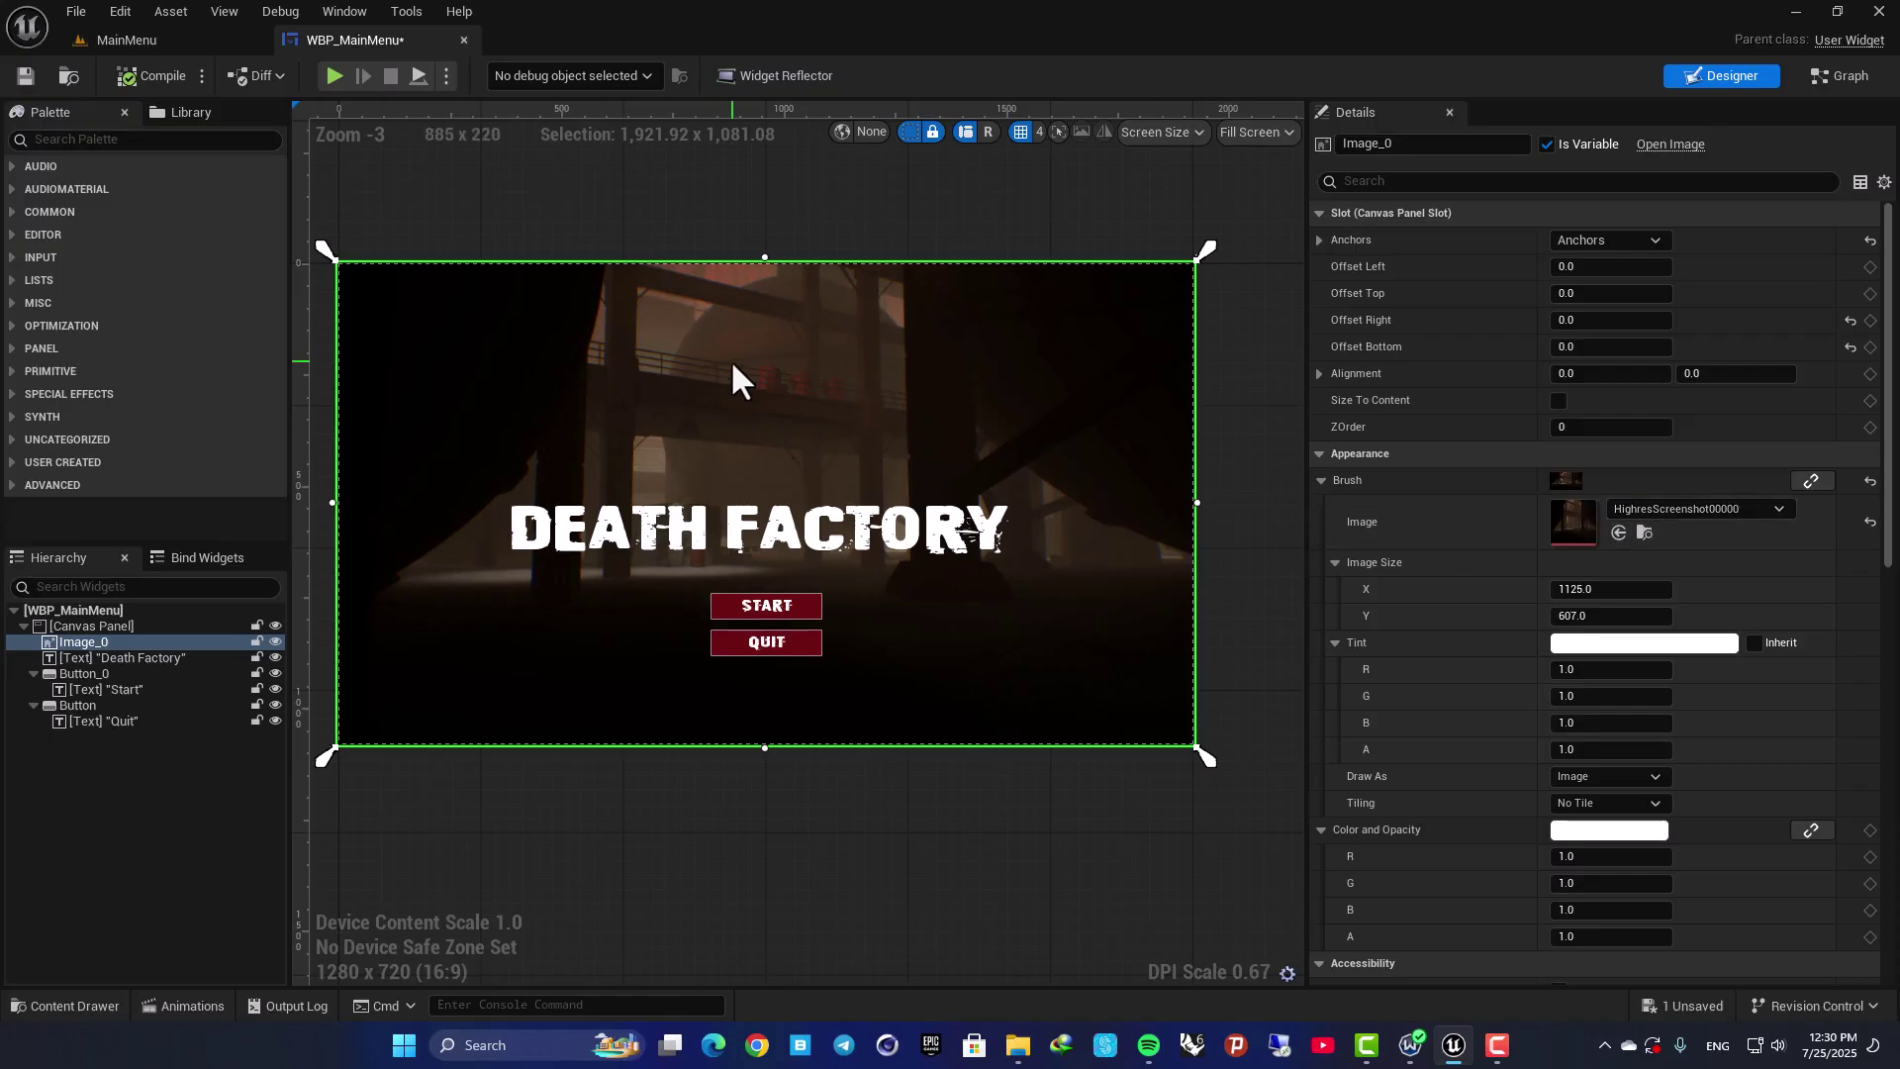
key("Delete")
left_click(726, 388)
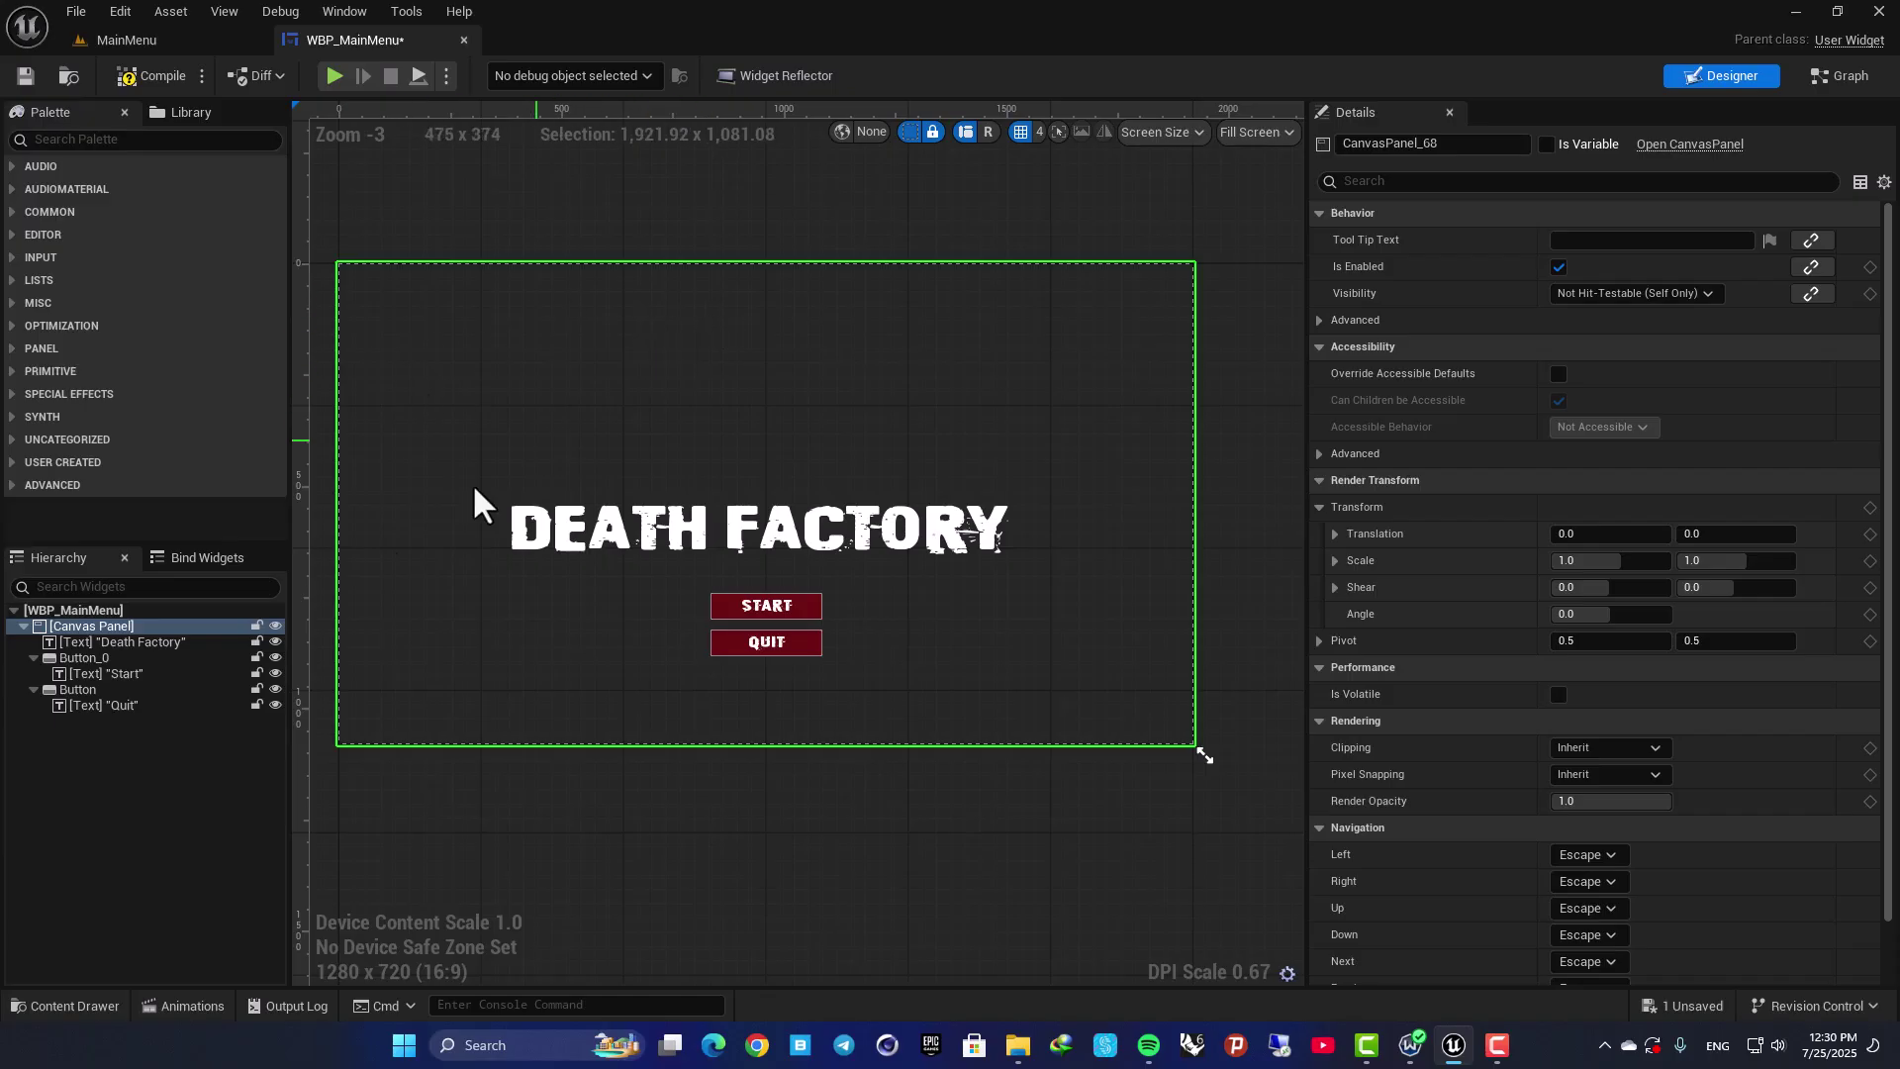
Step: Add an Image widget from the Palette and anchor it to full stretch
left_click(66, 140)
type("image")
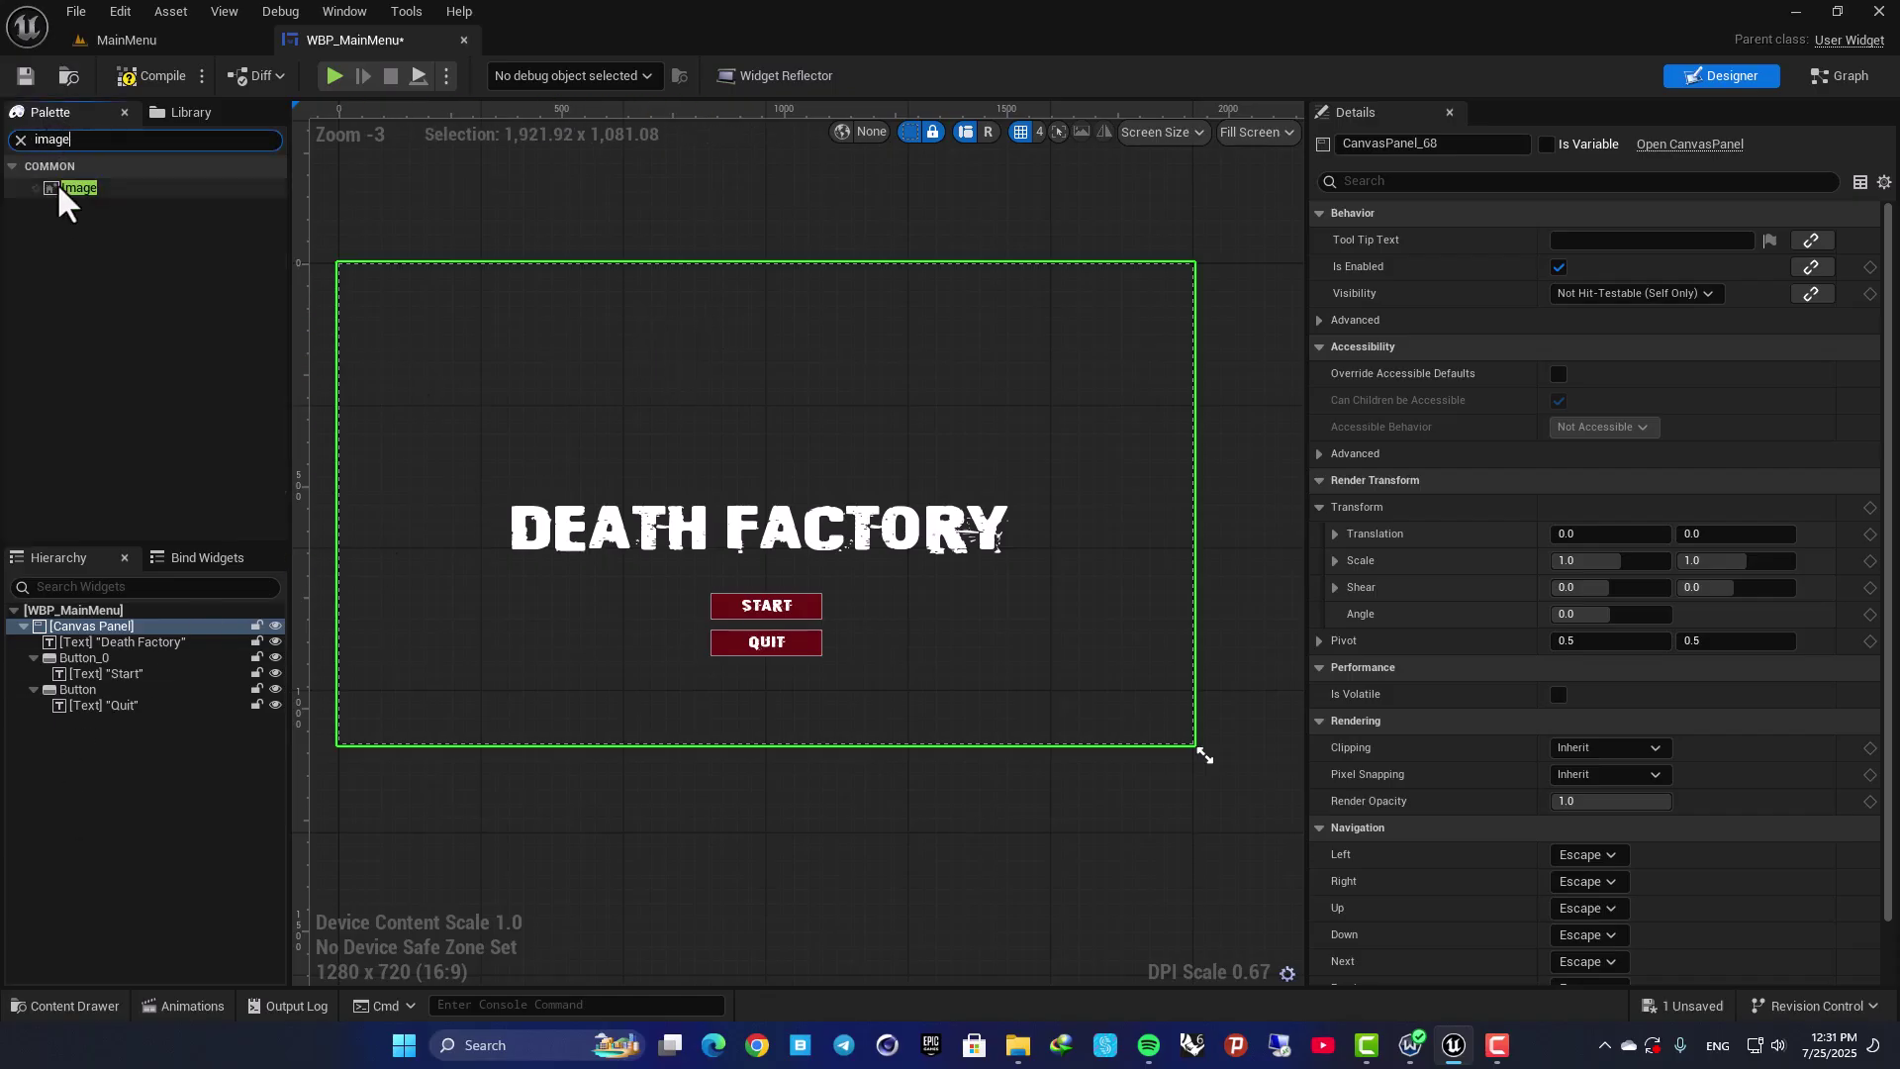
left_click_drag(69, 188, 1166, 555)
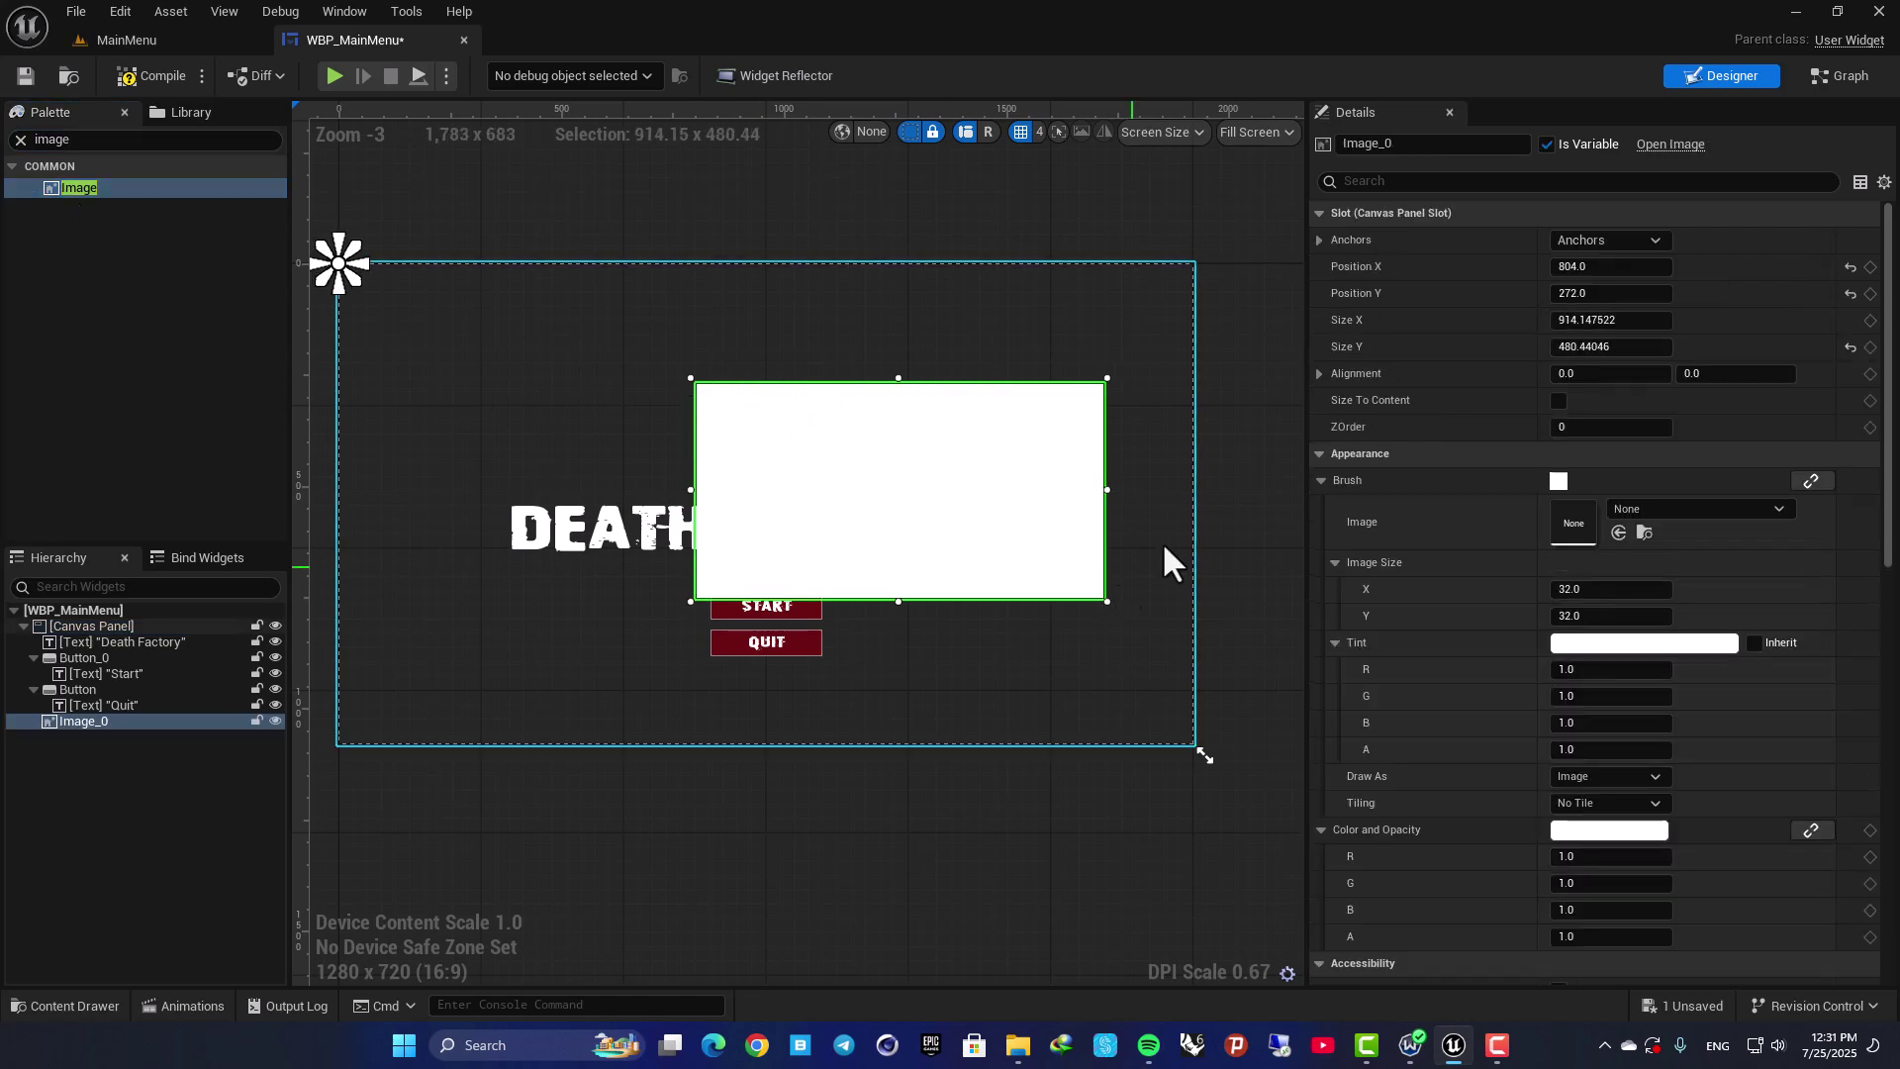
left_click(1608, 240)
left_click(1791, 494)
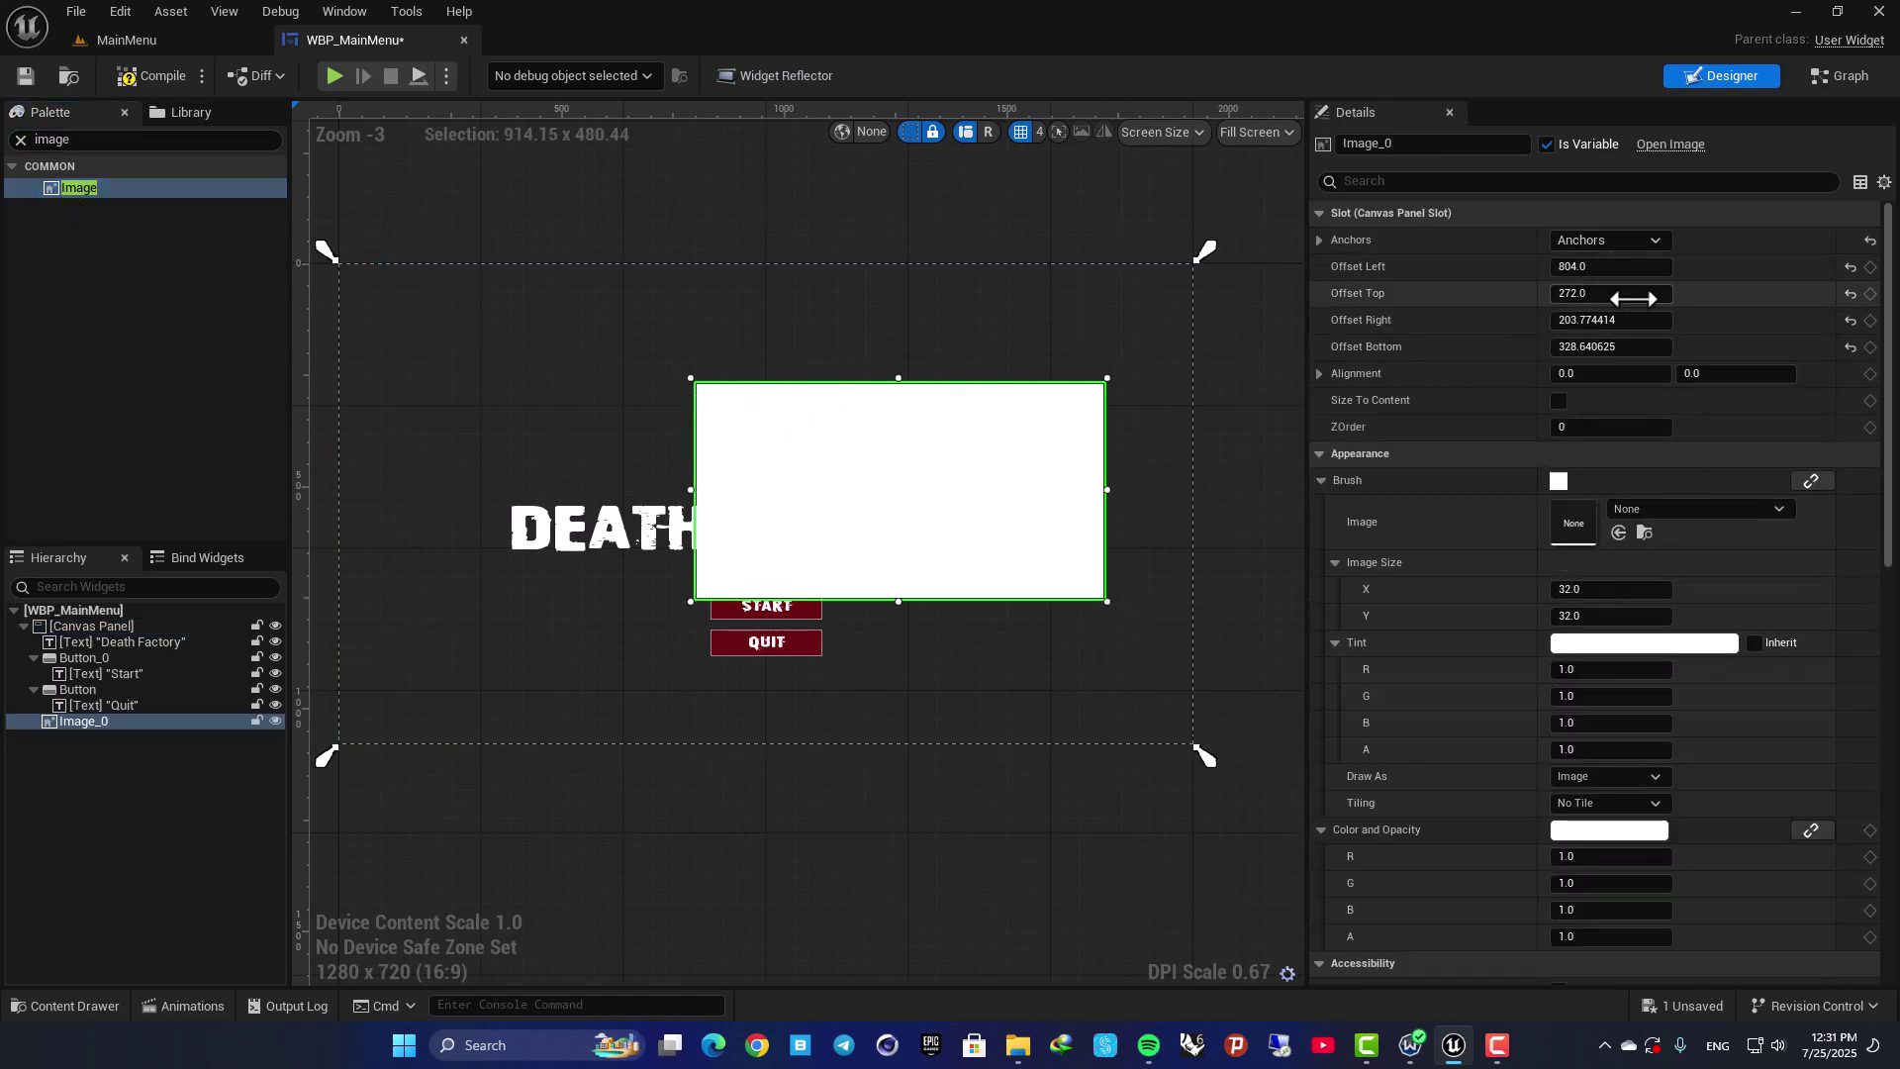
Step: Set all four offsets of the new image to 0
type("0")
key("Return")
type("0")
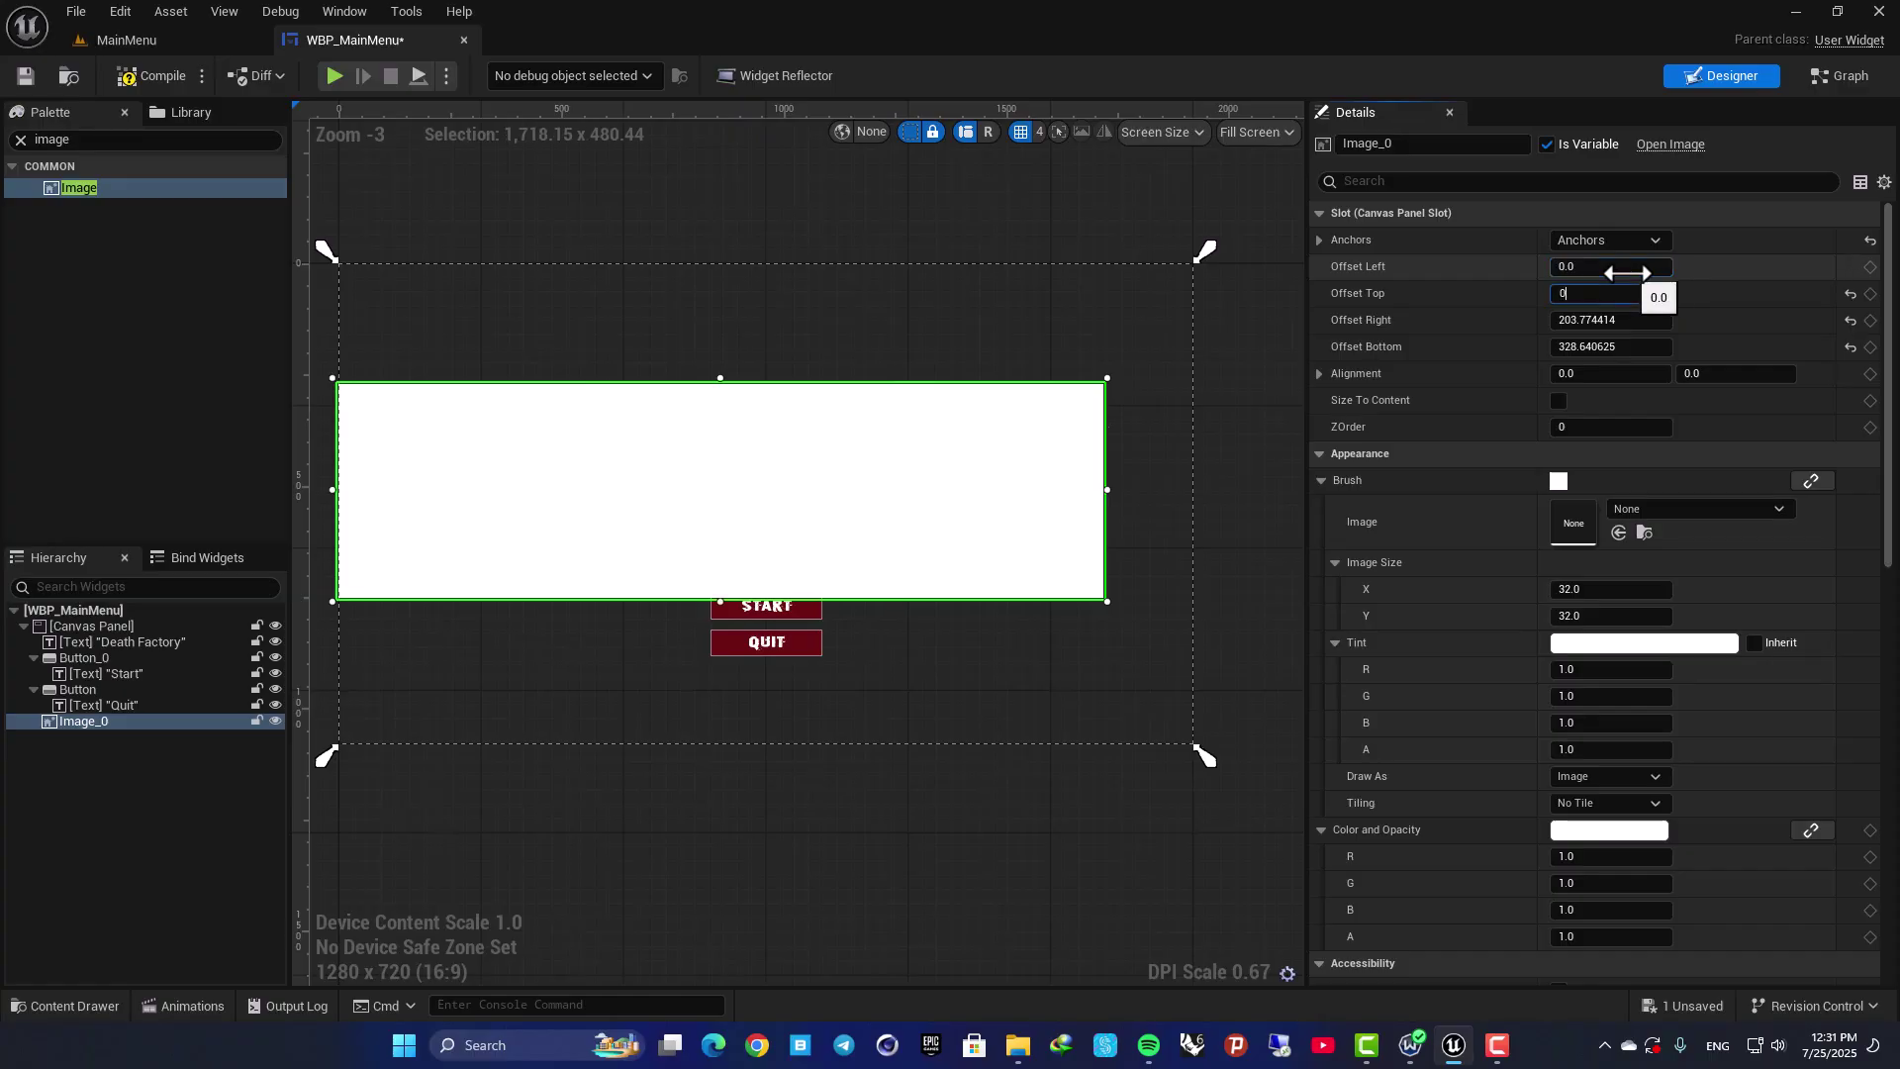
key("Tab")
type("0")
key("Tab")
type("0")
key("Return")
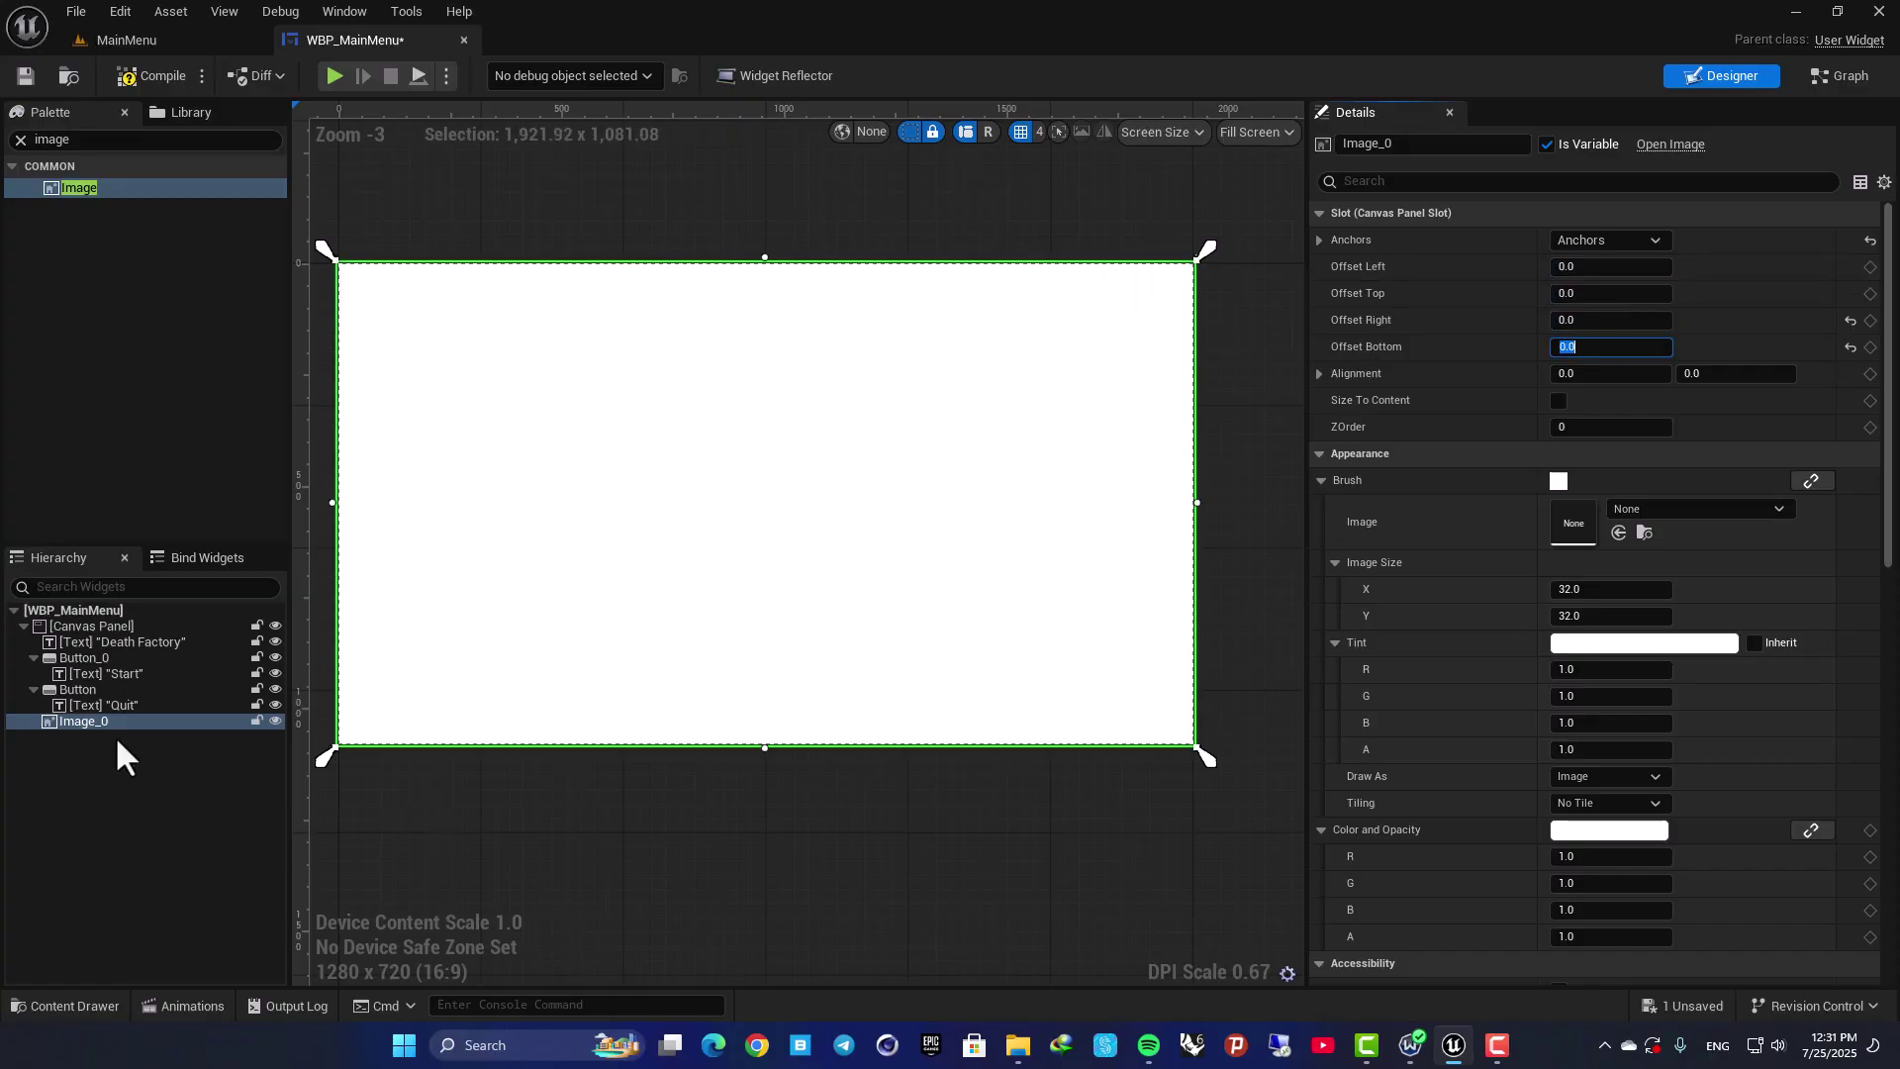
Step: Move Image_0 to the top of the Canvas Panel hierarchy, behind everything
left_click(75, 721)
left_click_drag(95, 632, 129, 631)
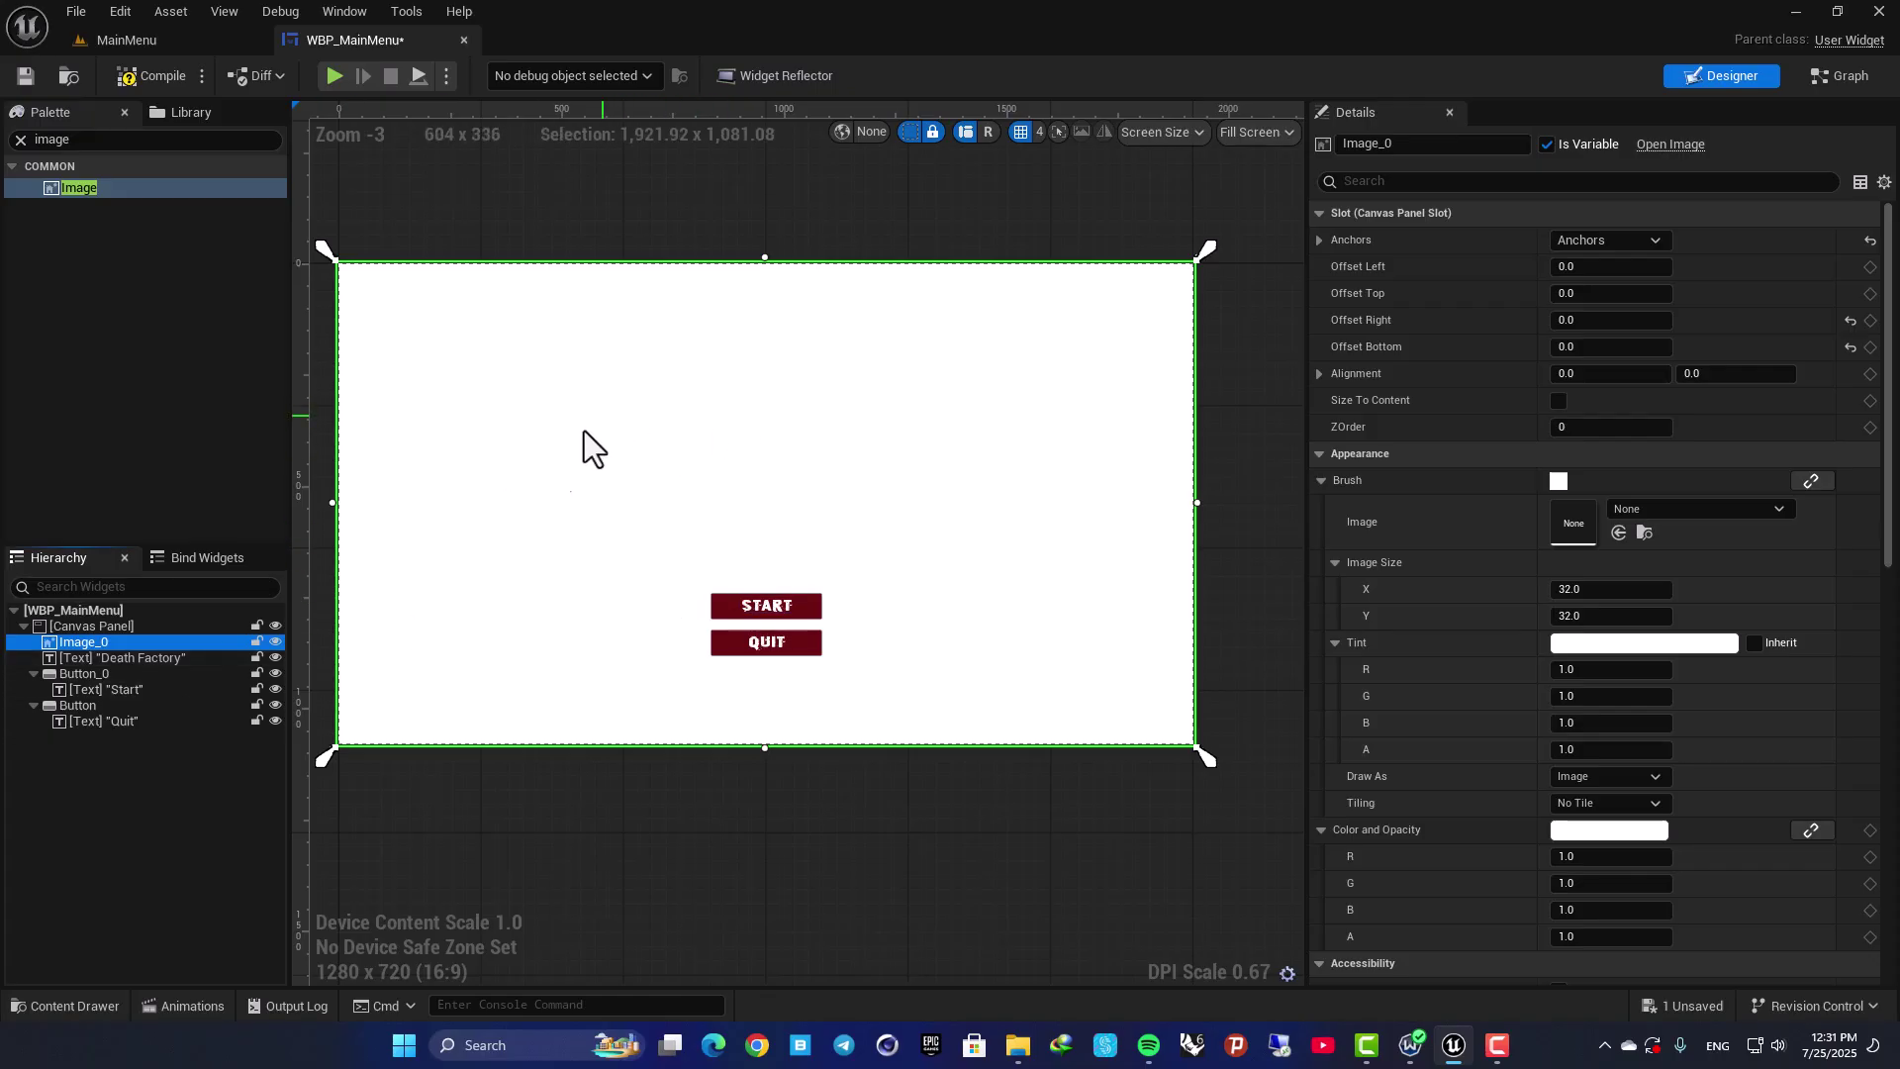
left_click(651, 325)
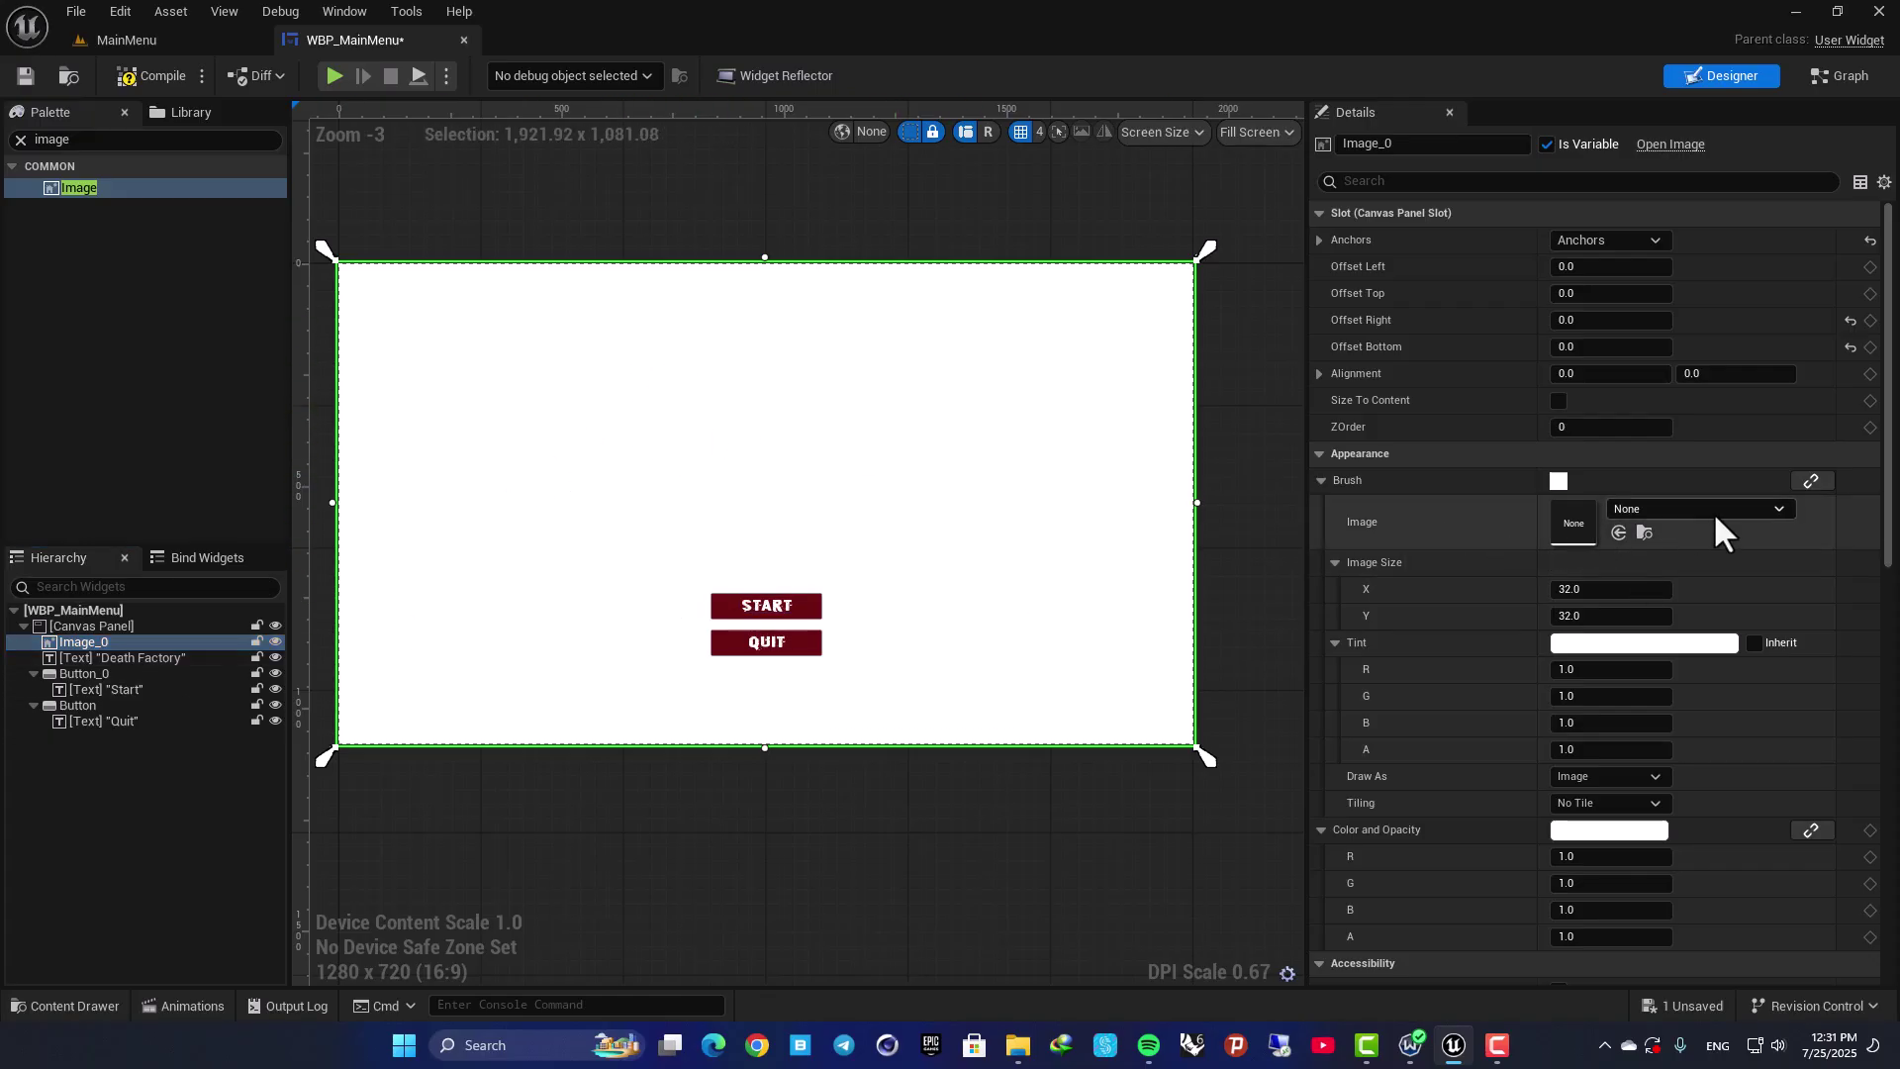
Step: Compile the widget, return to the level editor, and check the empty Movies folder
left_click(163, 71)
left_click(162, 36)
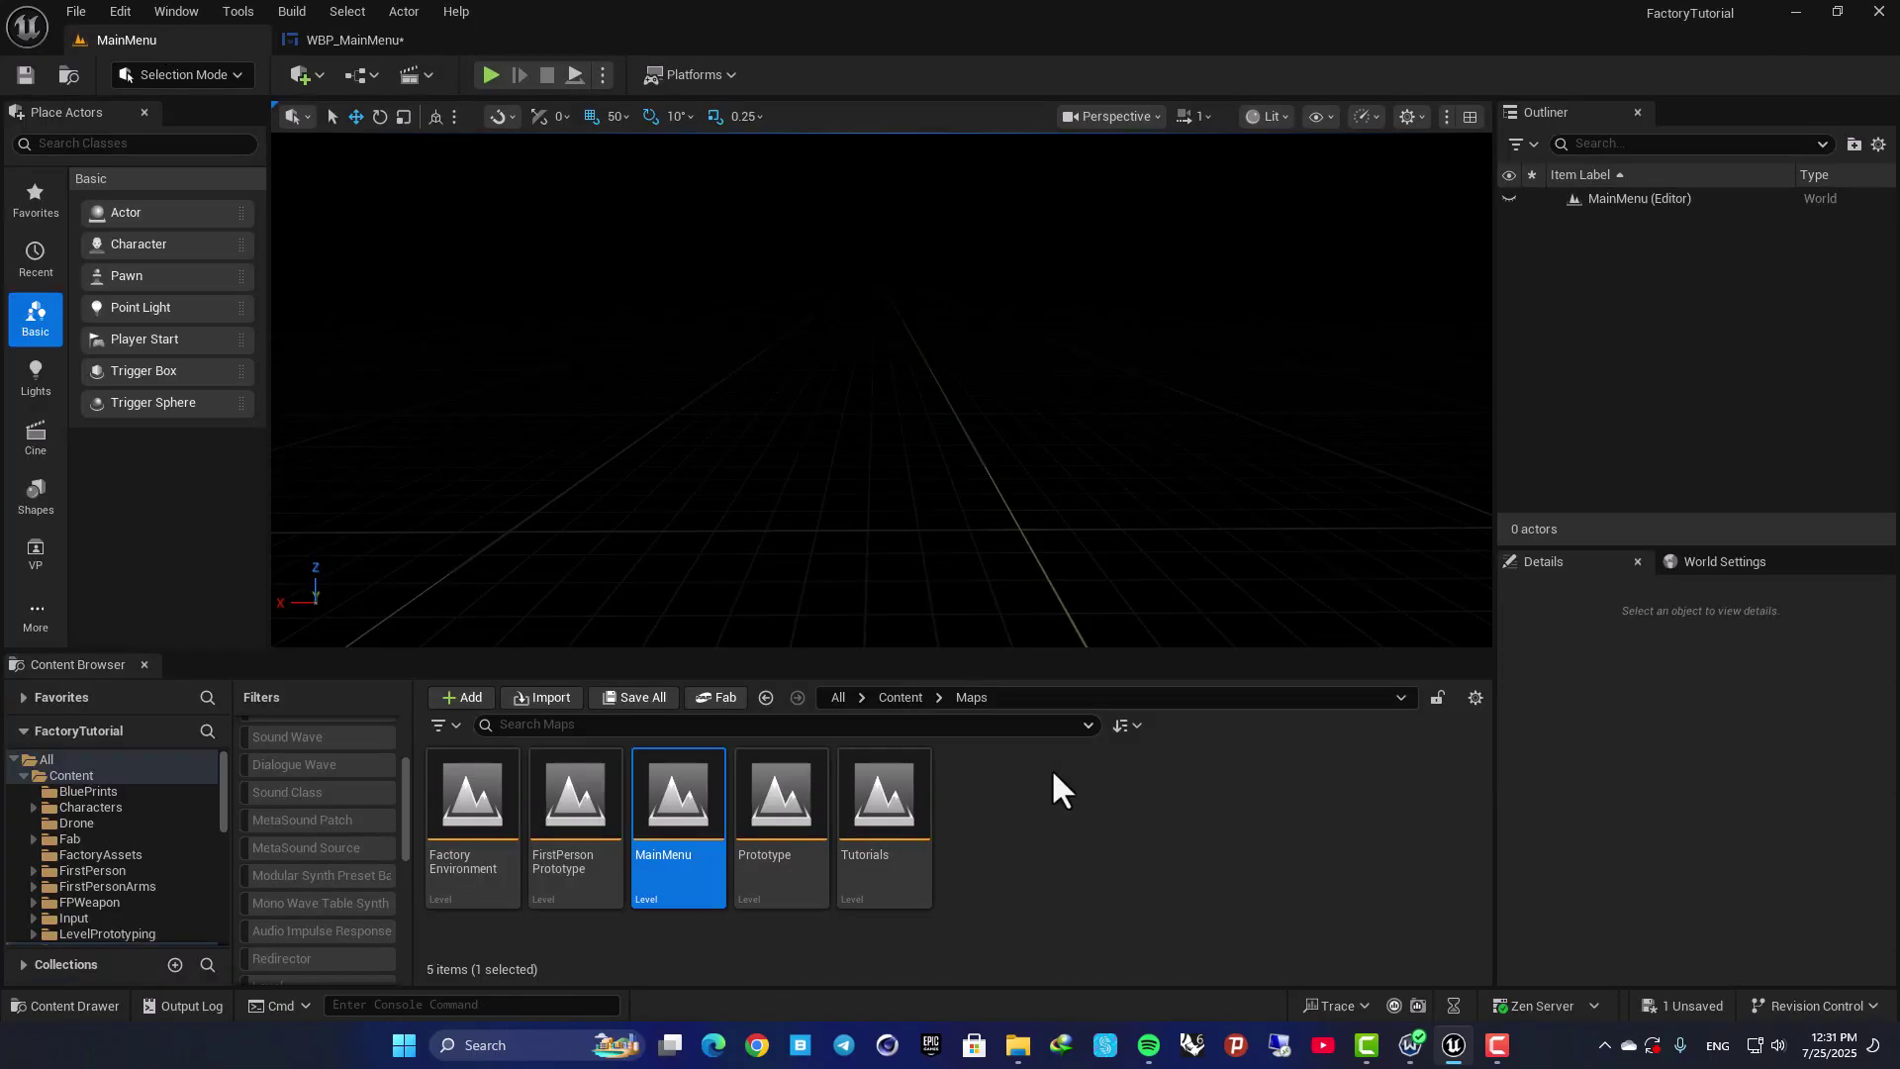
left_click(901, 697)
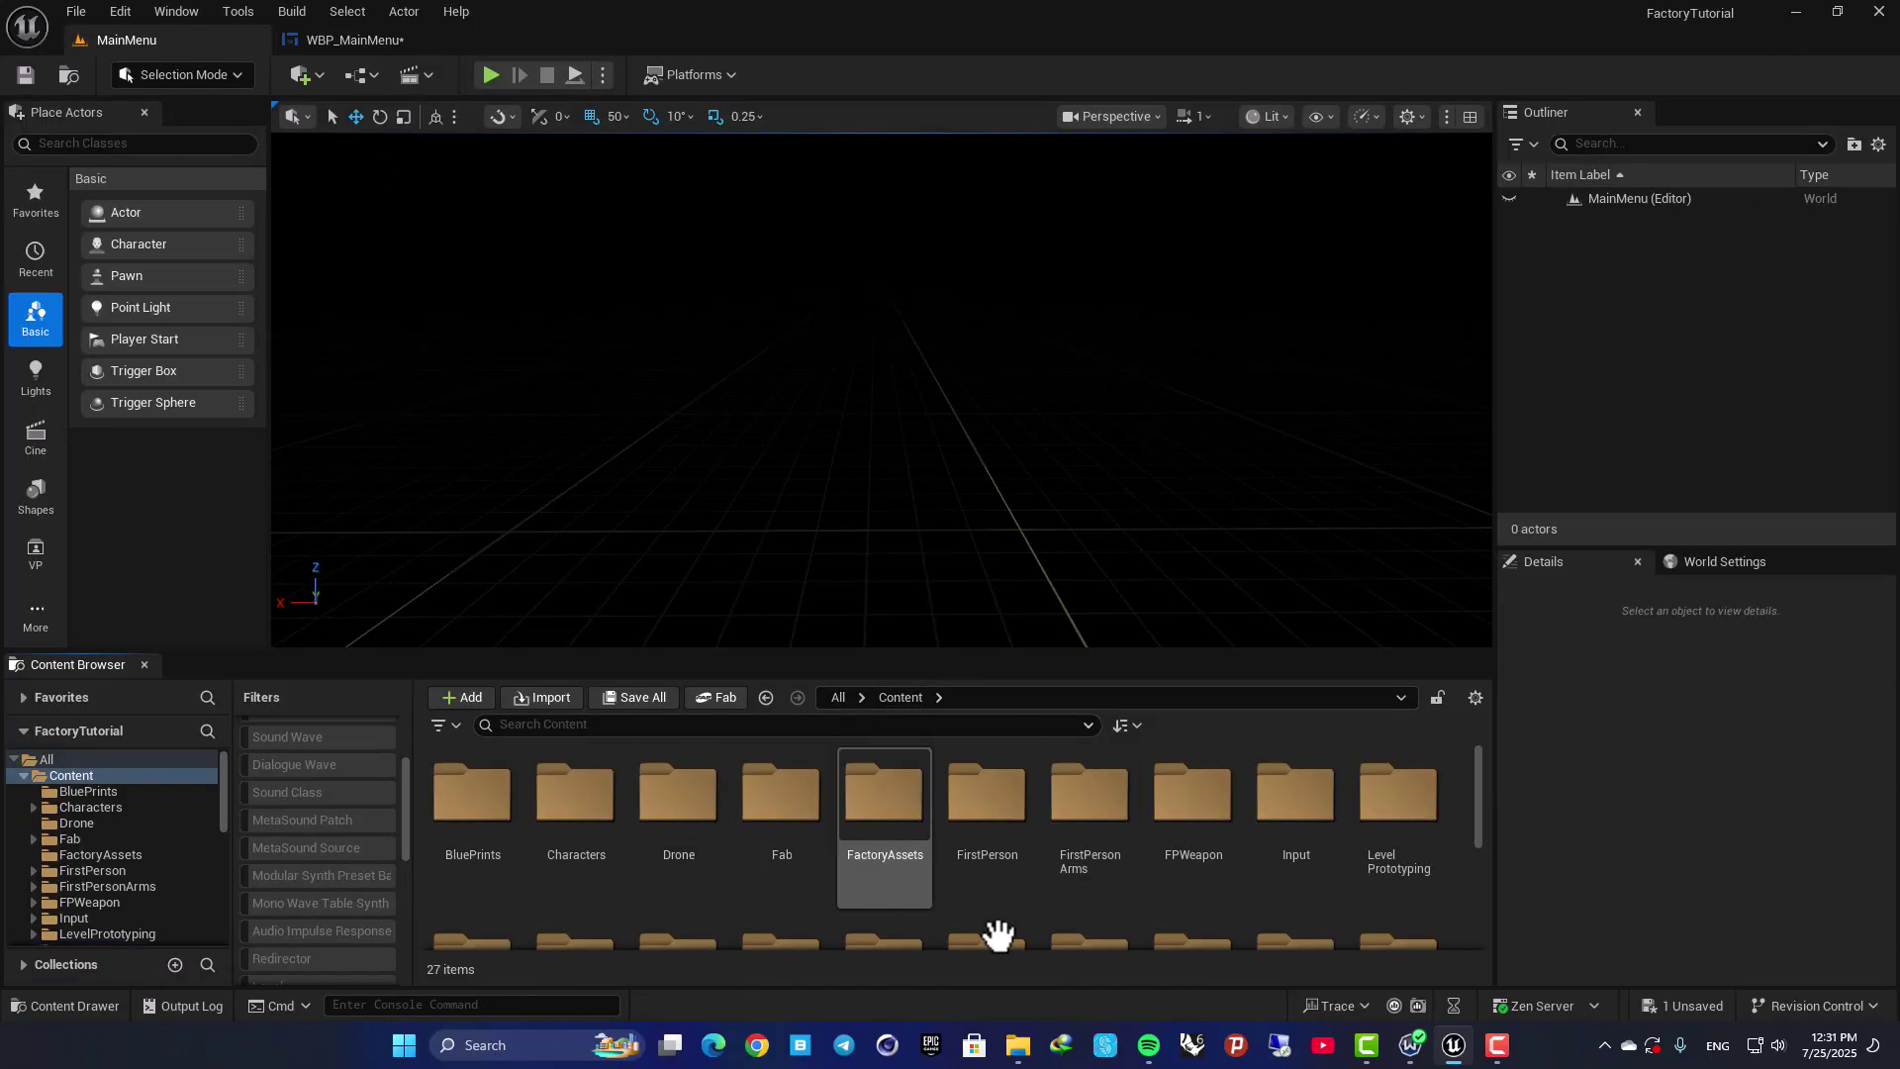
scroll(1029, 871, "down", 3)
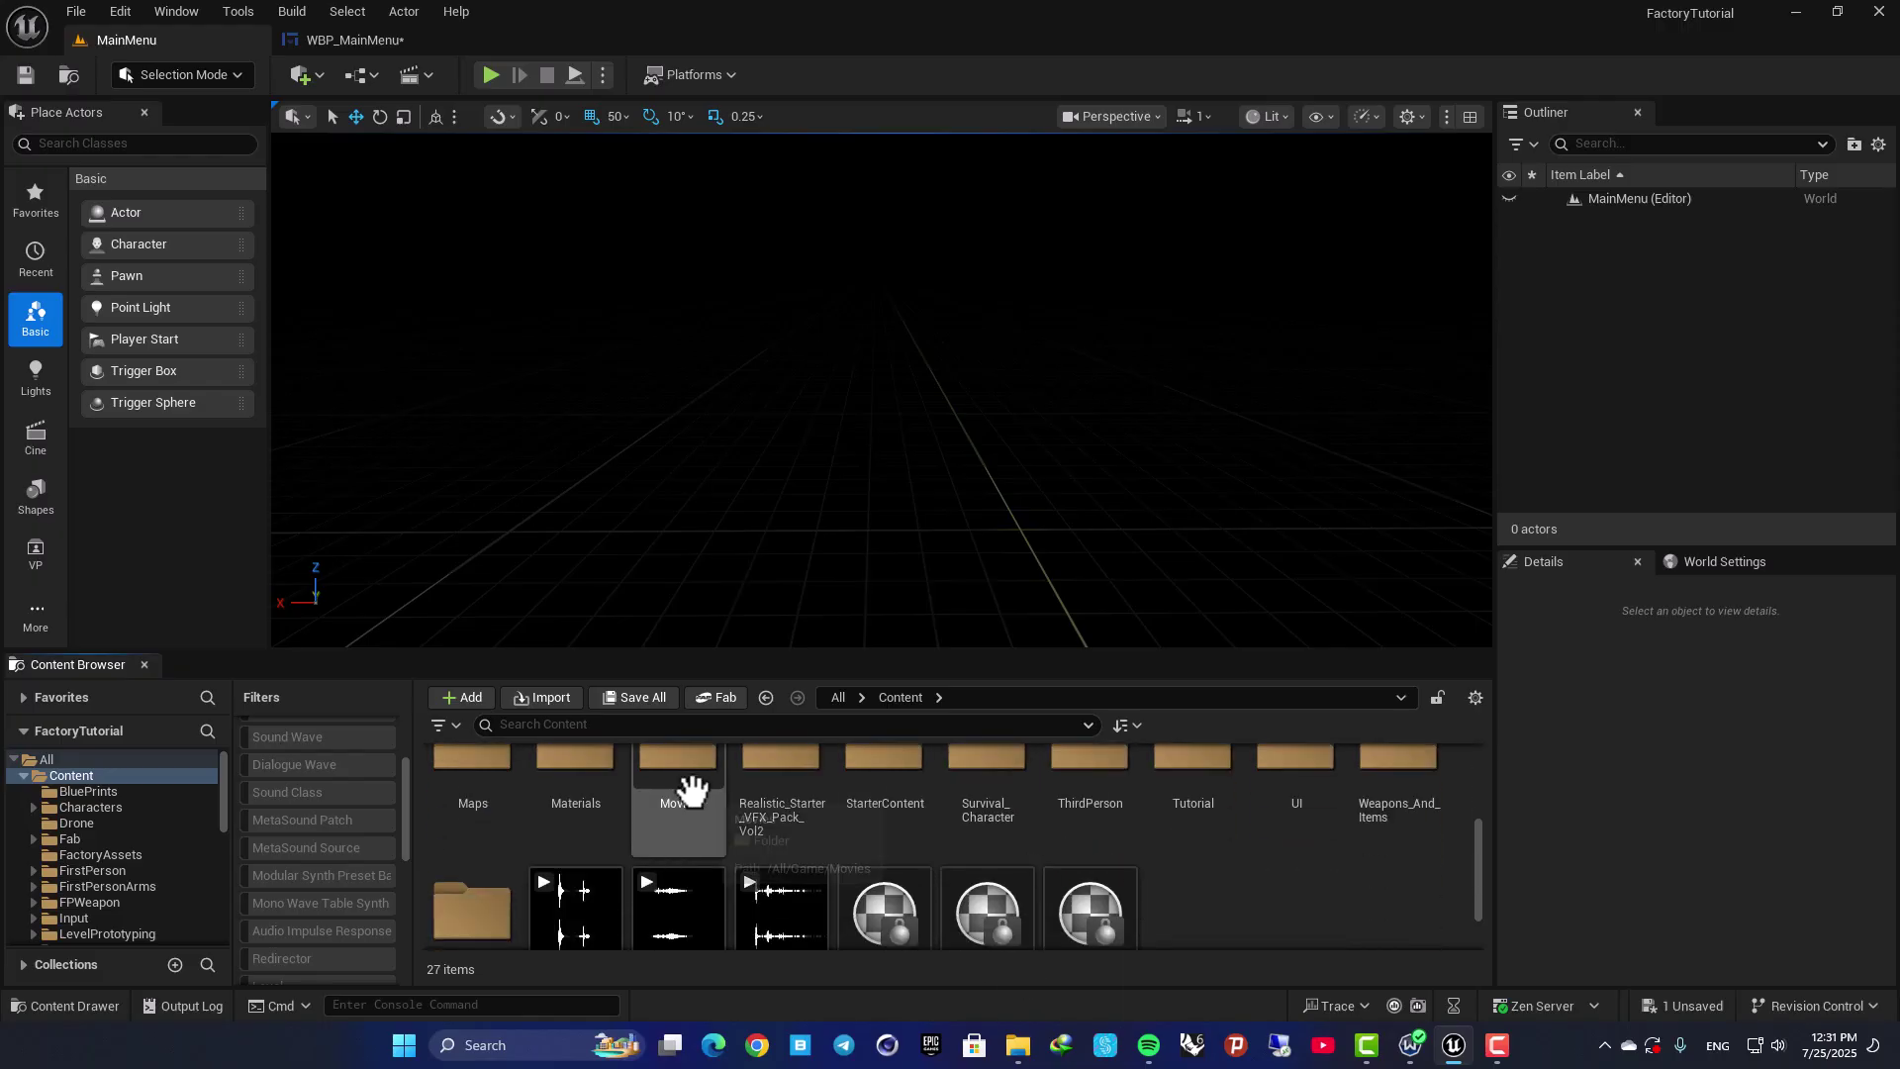
scroll(729, 796, "up", 1)
left_click(691, 817)
double_click(685, 822)
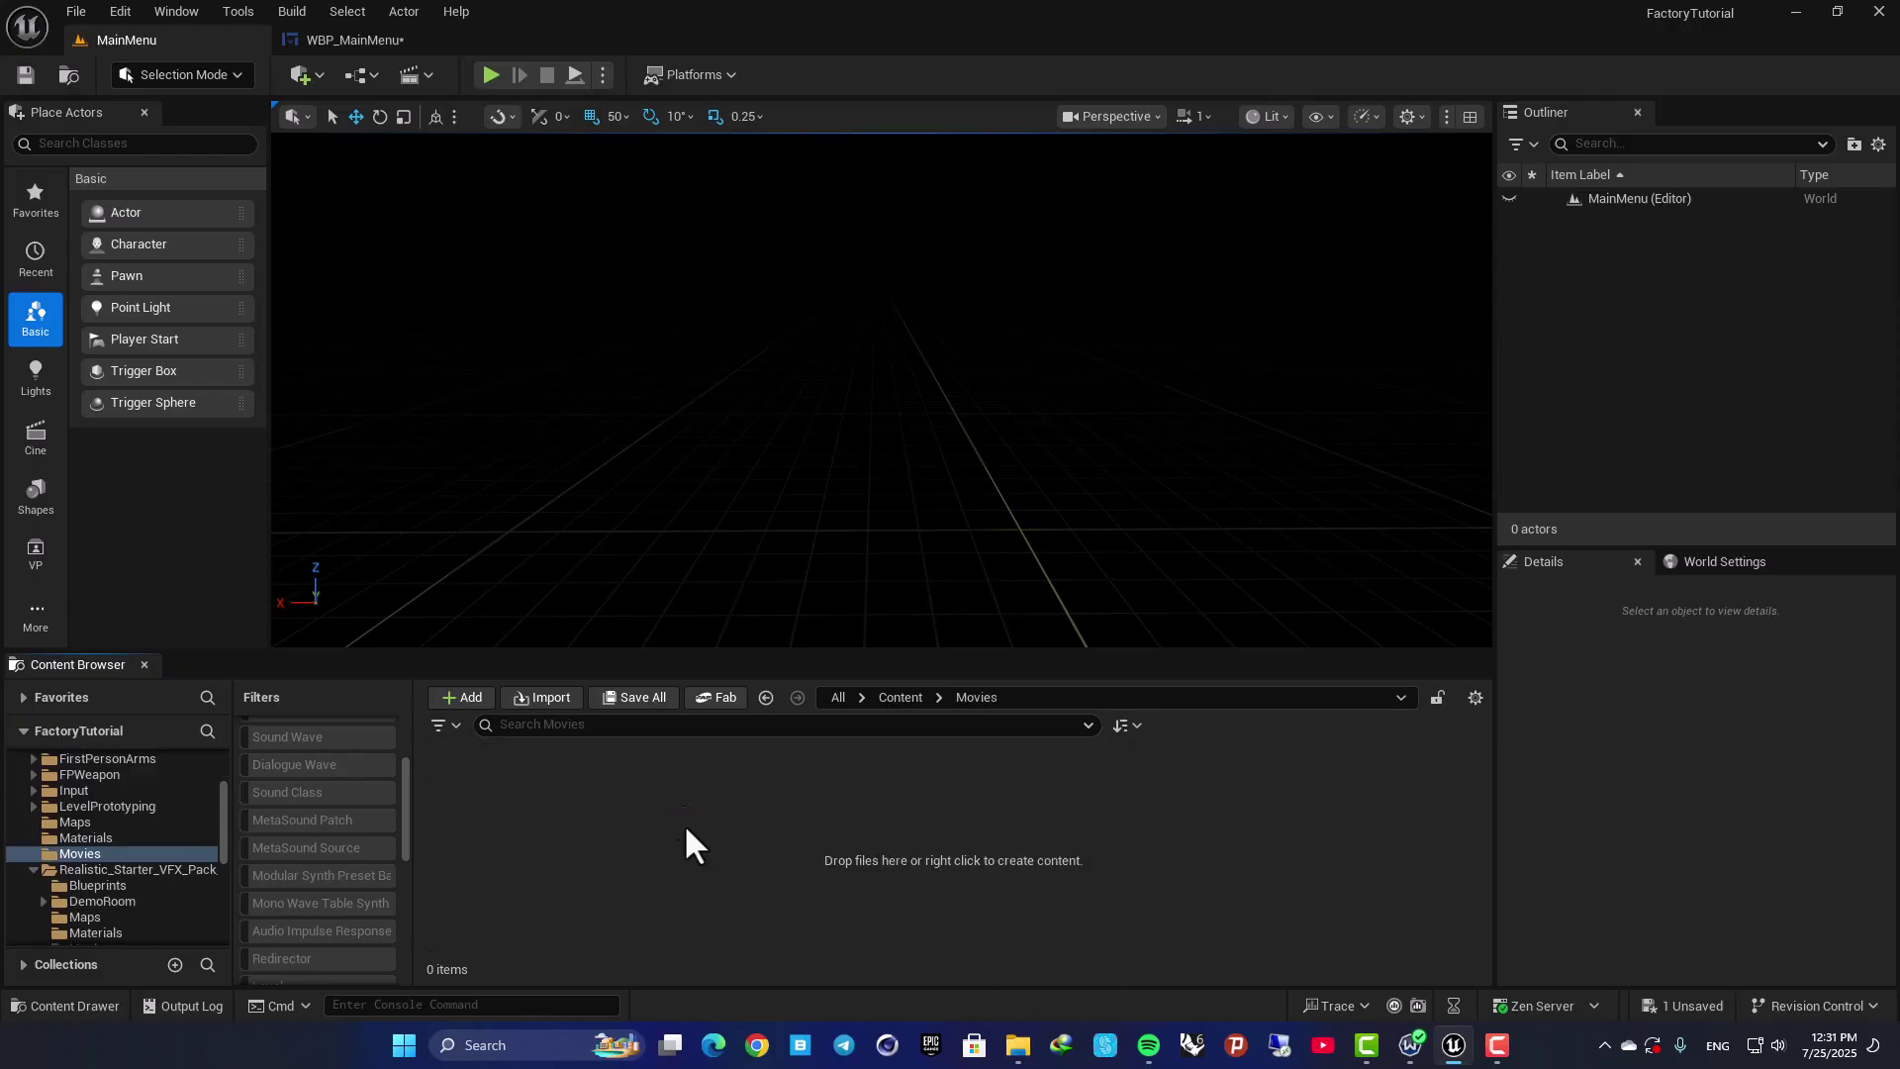
key("alt+Left")
Step: Go back to Content and bring up the Movies folder's context menu
scroll(1088, 881, "down", 2)
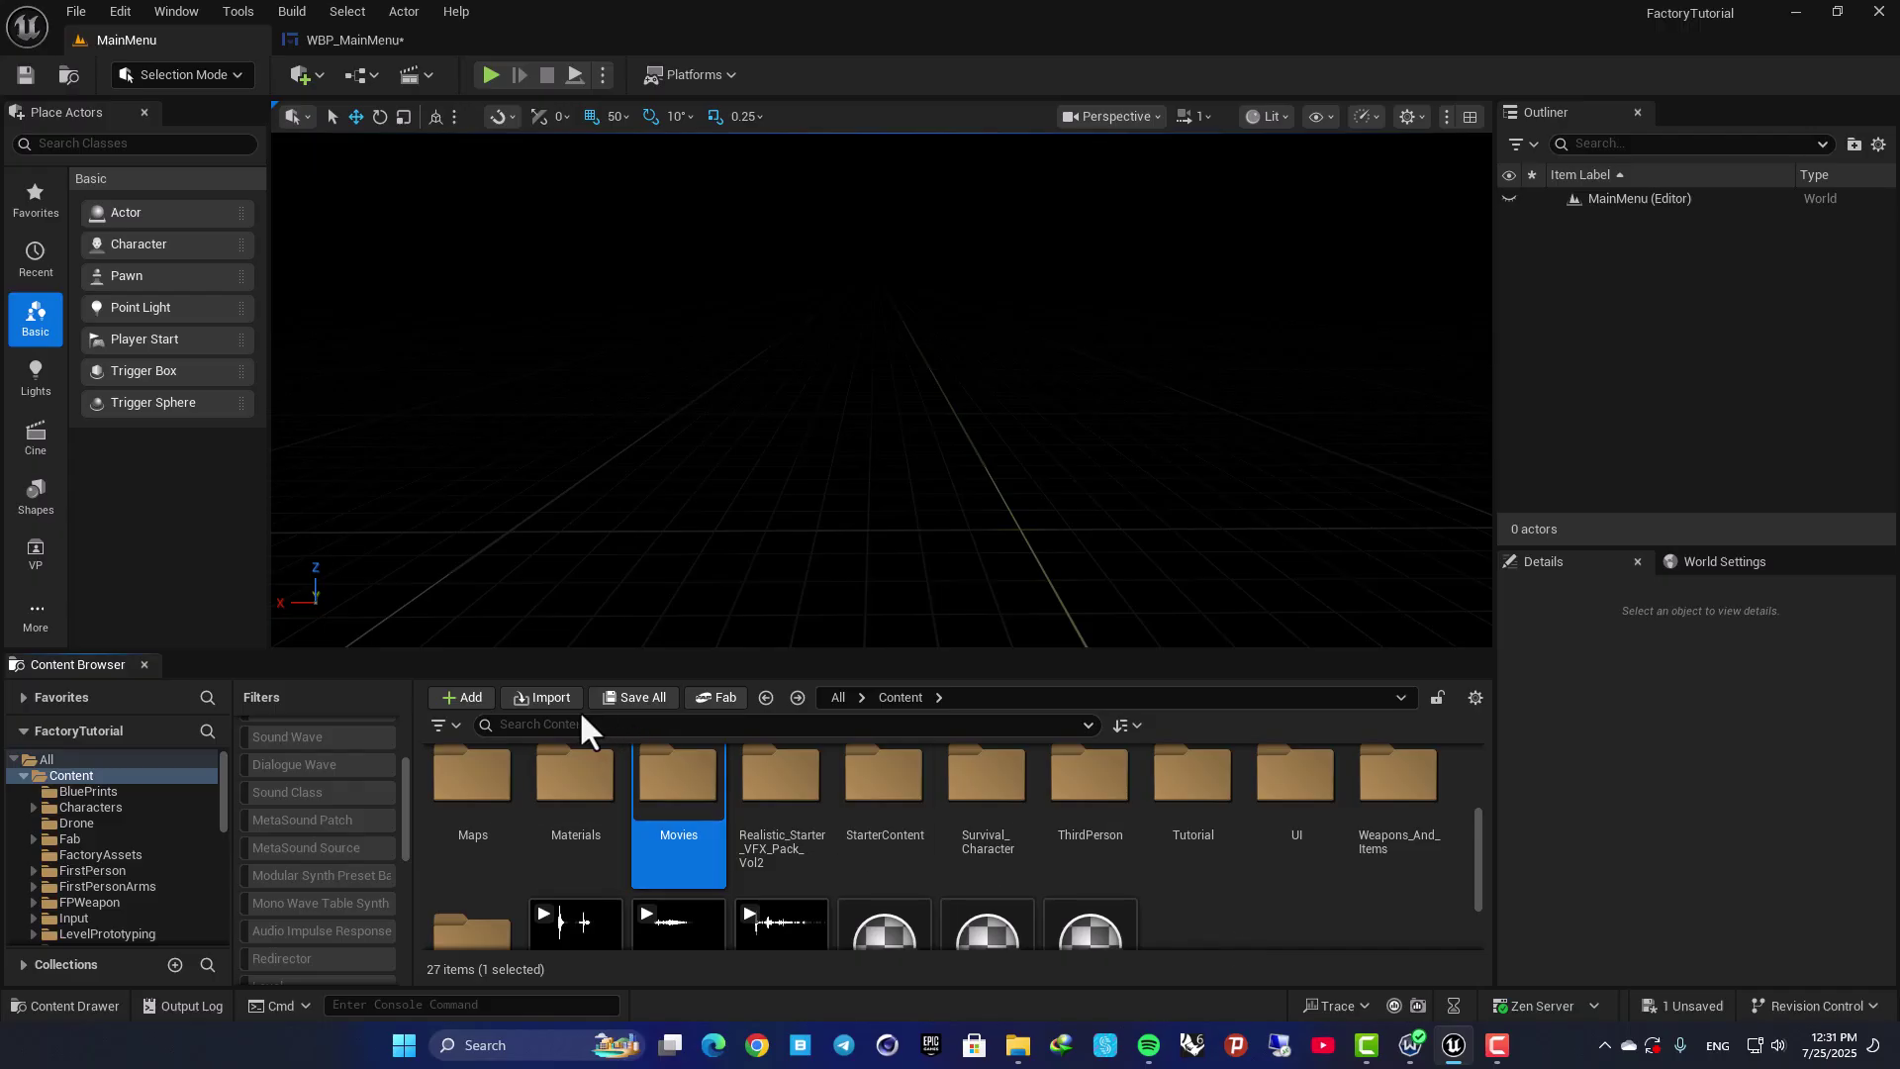
right_click(1229, 924)
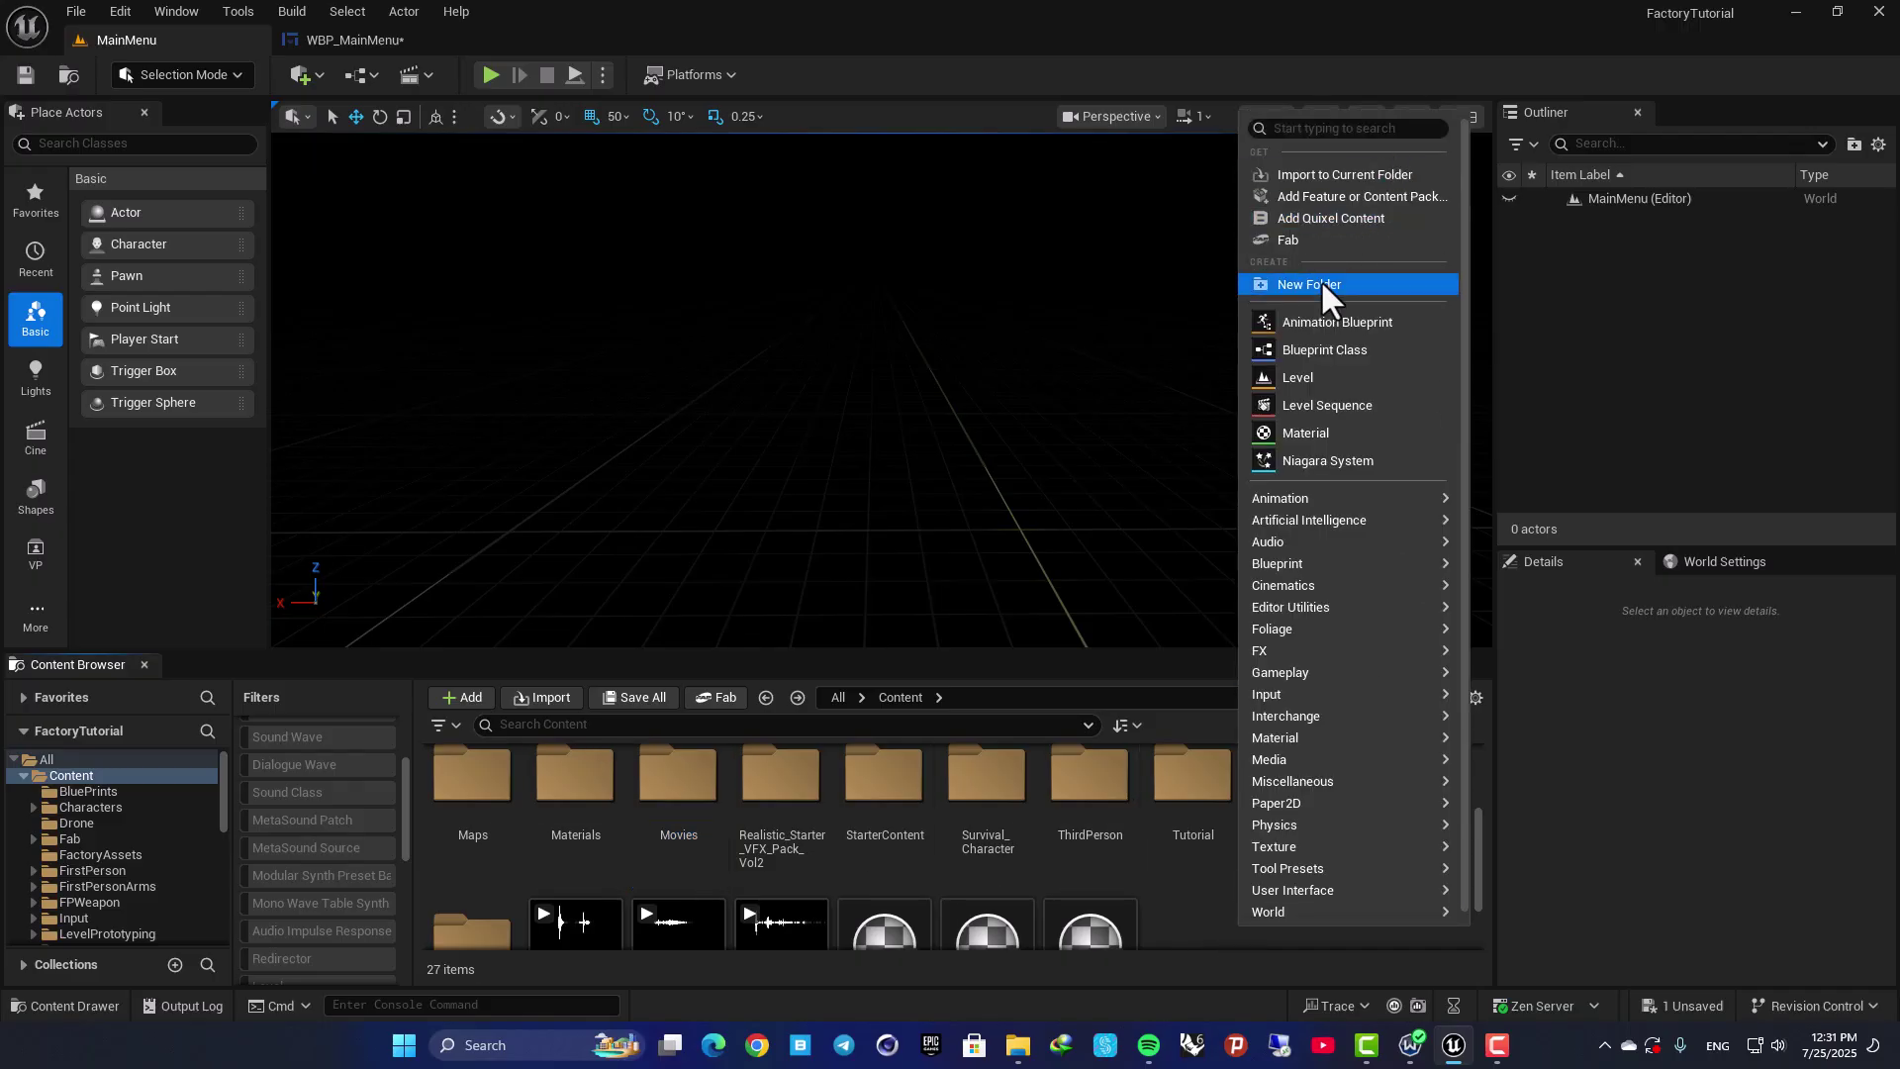
left_click(693, 787)
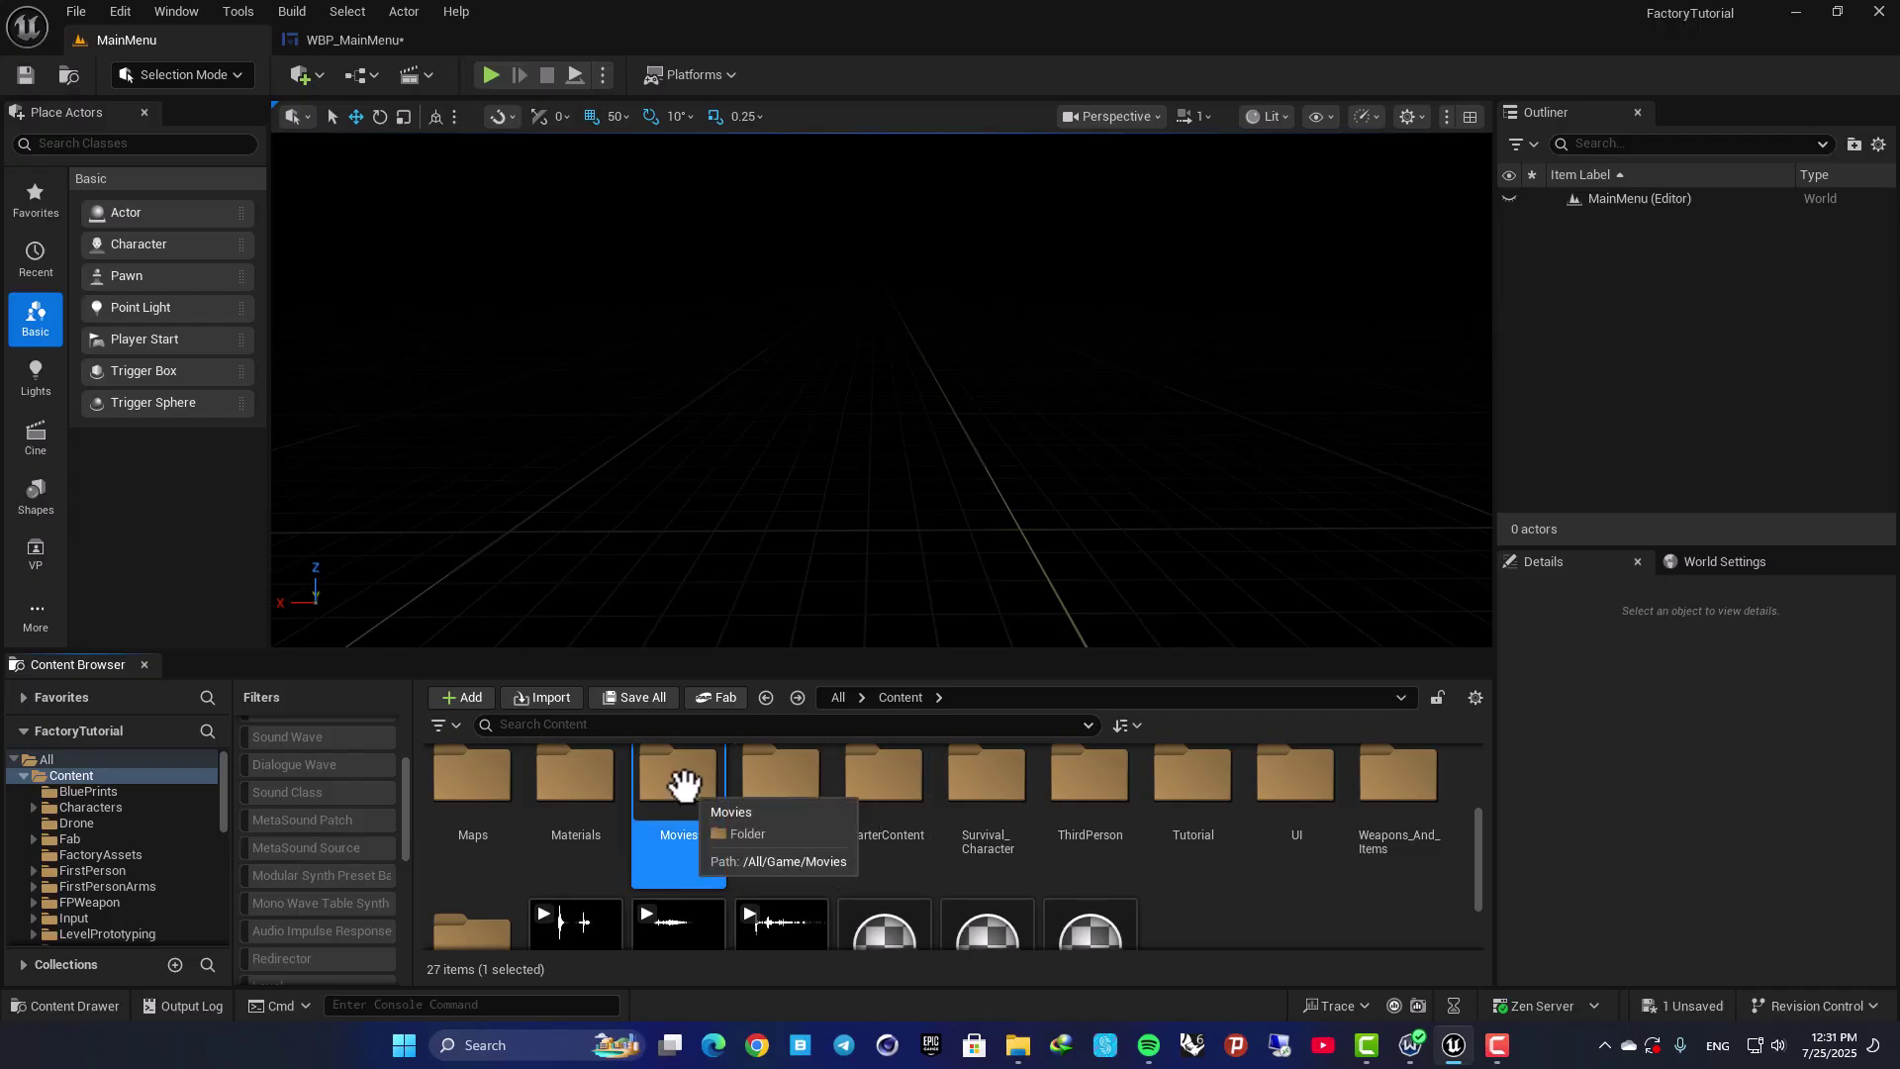
double_click(684, 784)
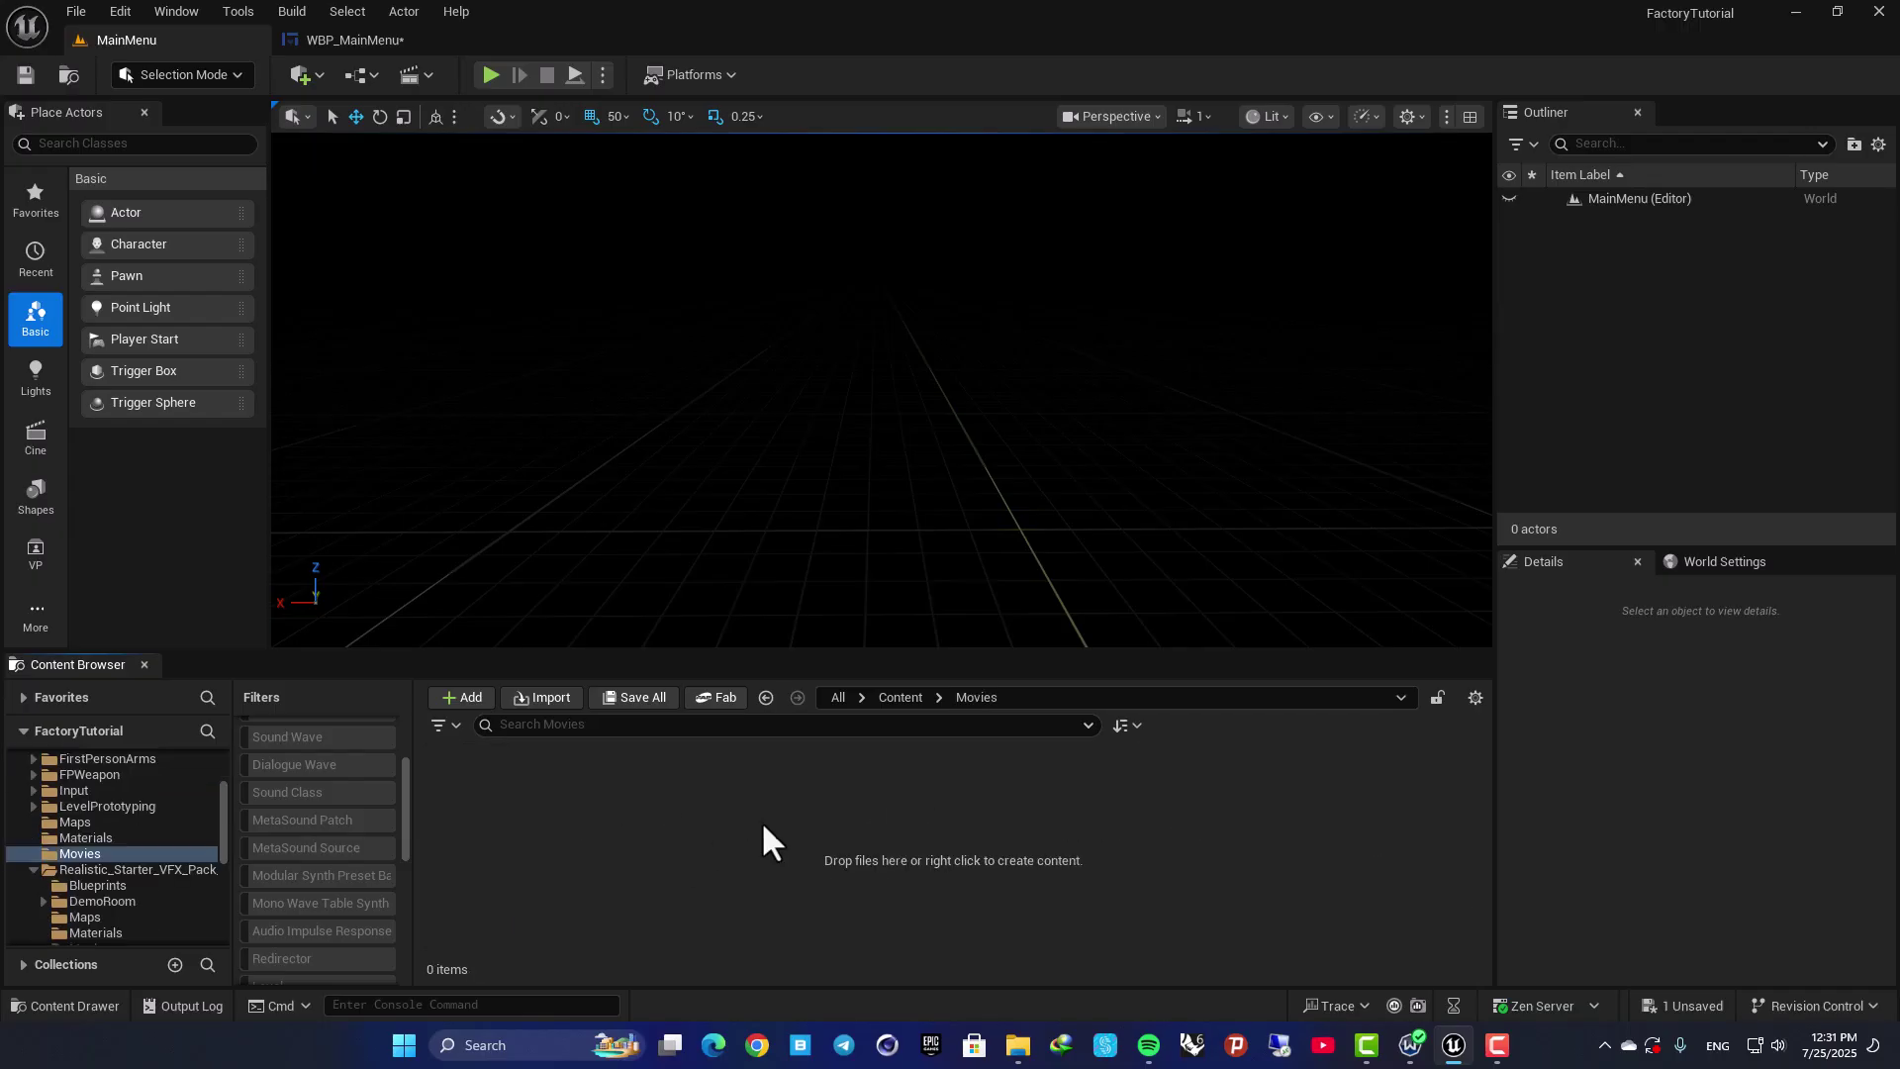
key("alt+Left")
scroll(792, 842, "down", 1)
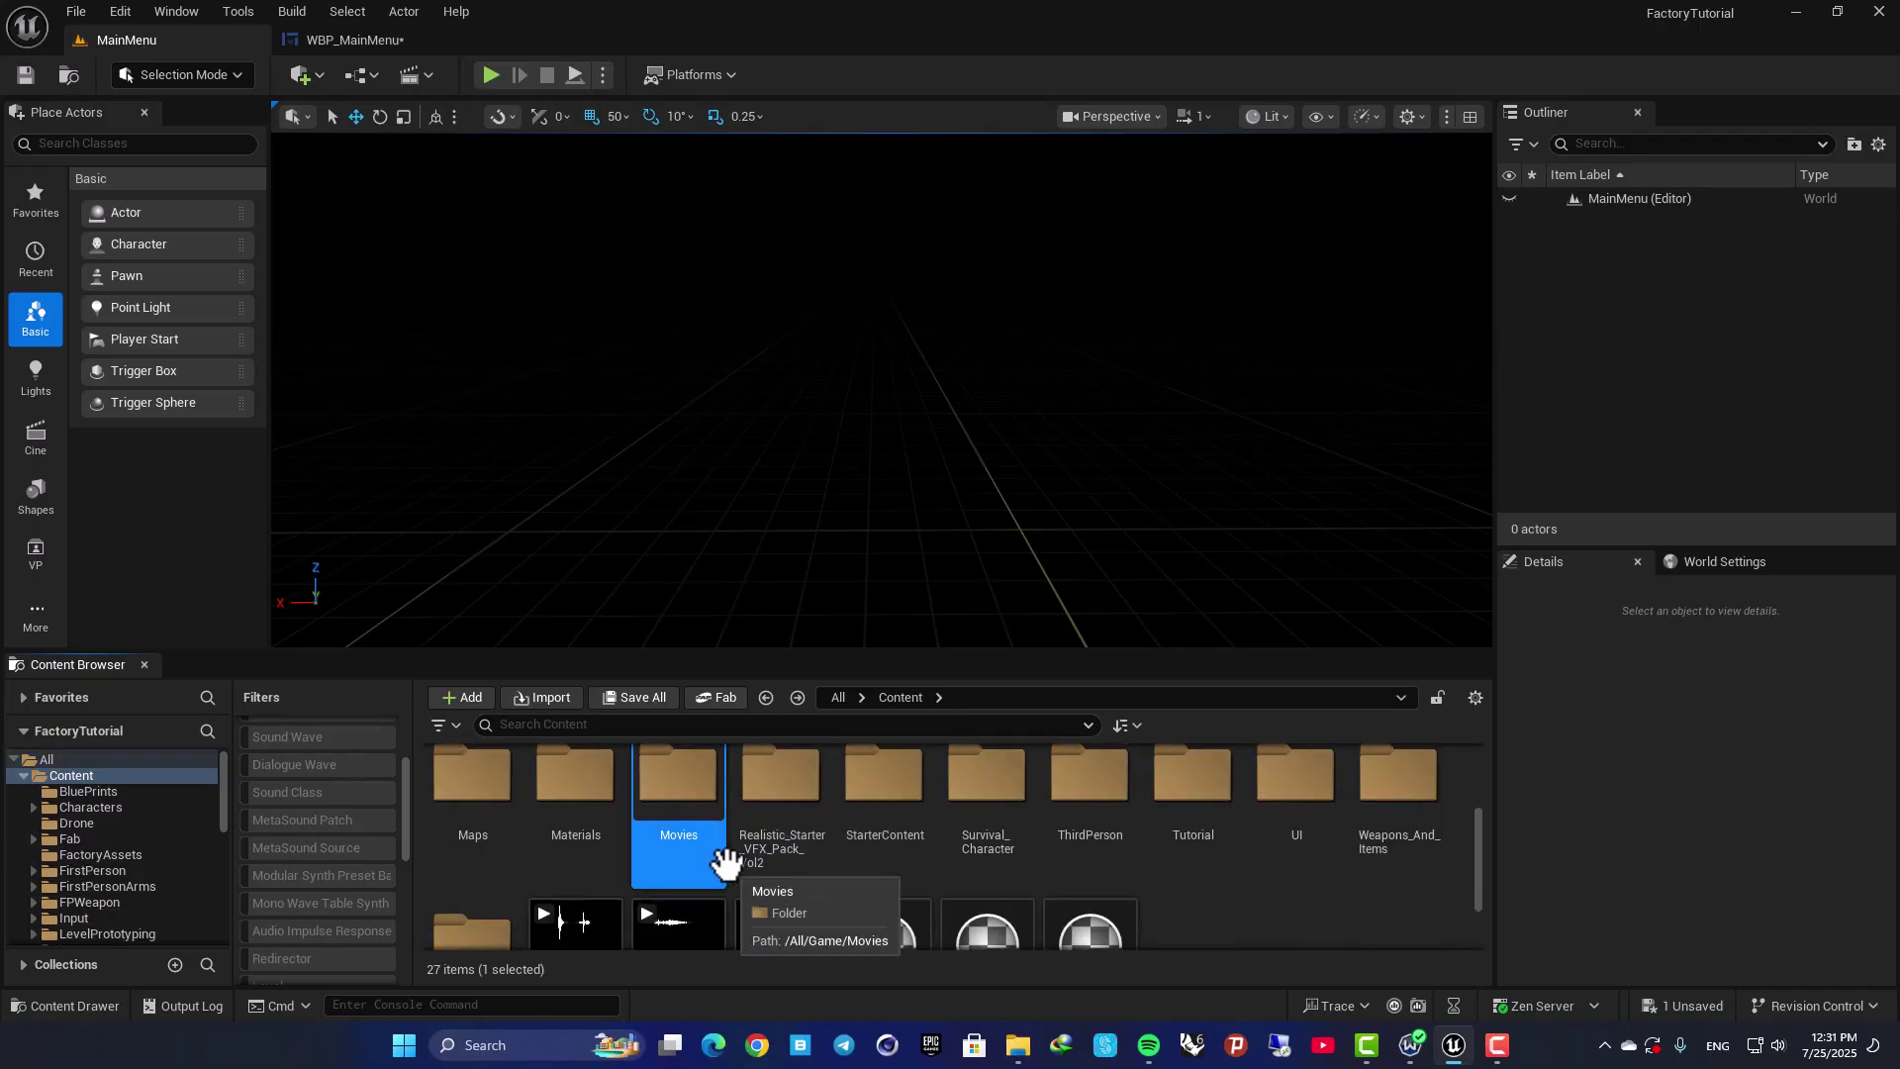
right_click(673, 787)
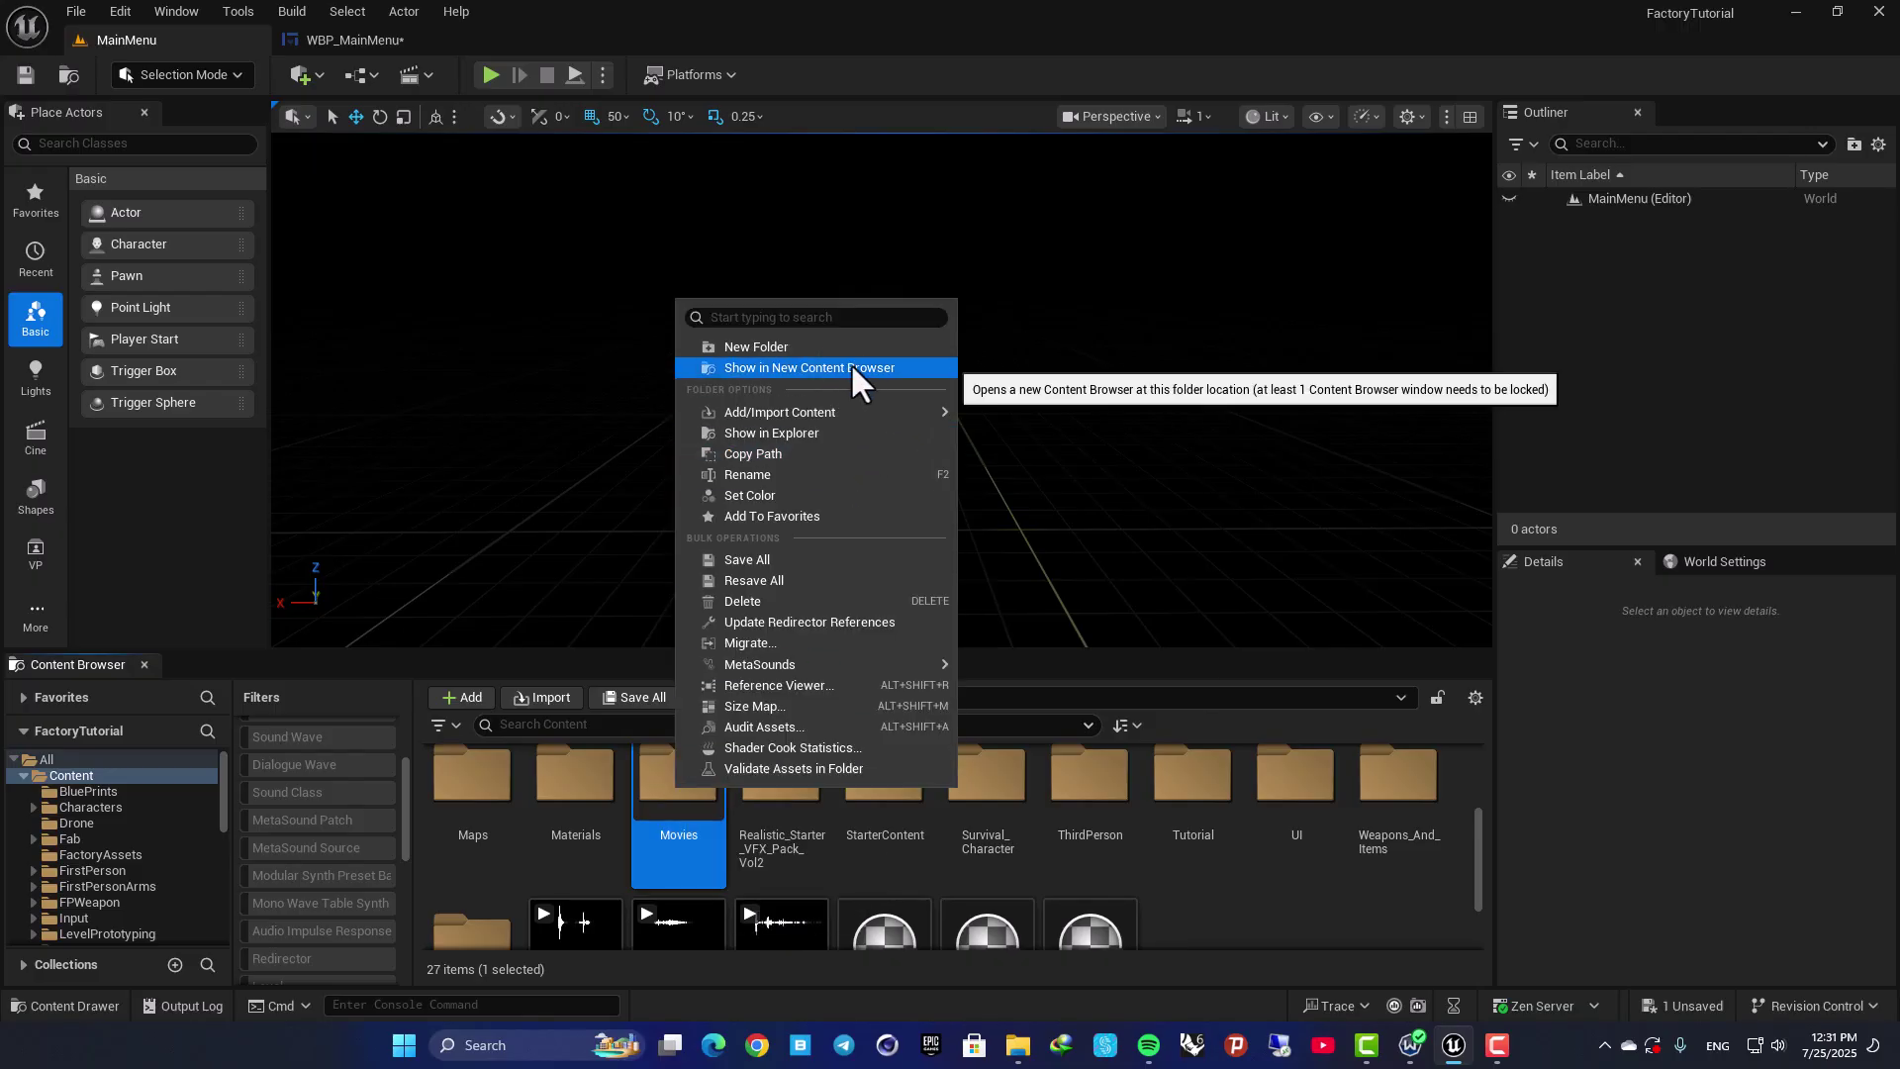
Step: Show the Movies folder in File Explorer alongside the Content Browser's Movies folder
left_click(782, 432)
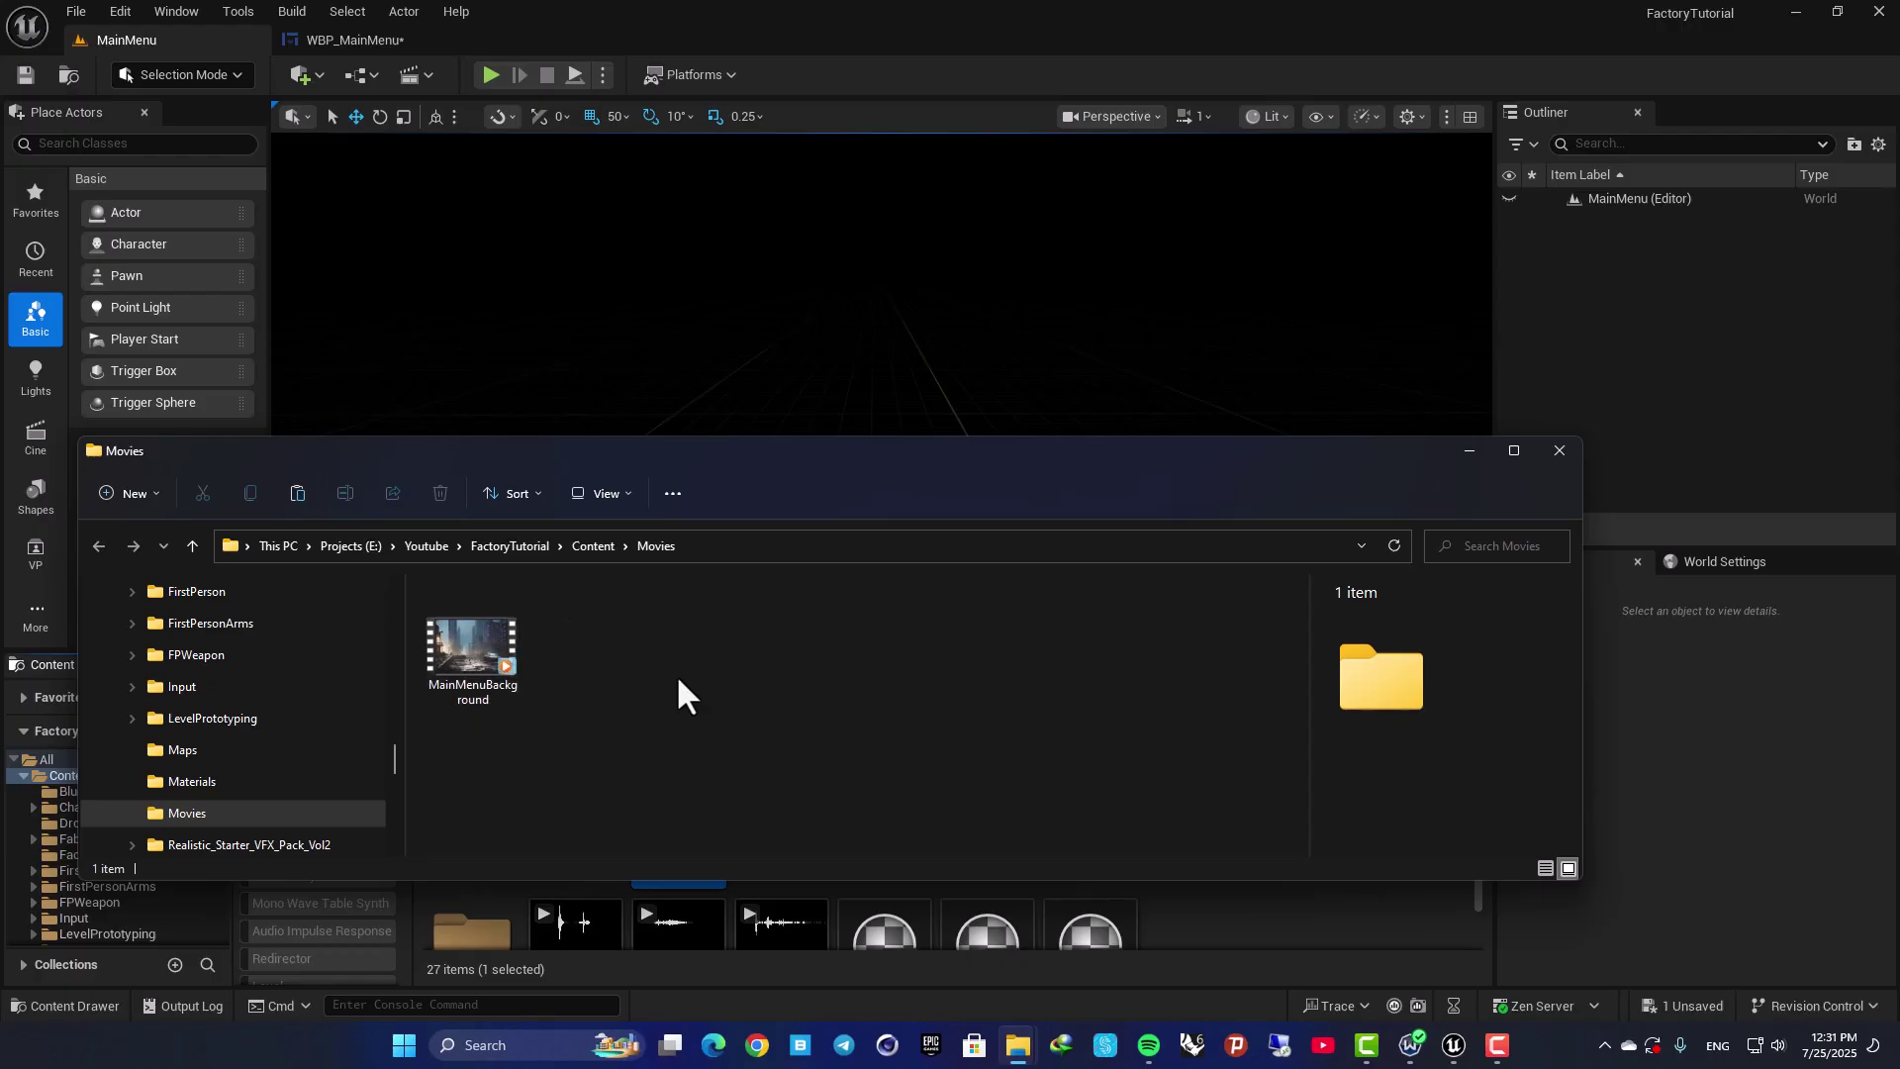
left_click(517, 673)
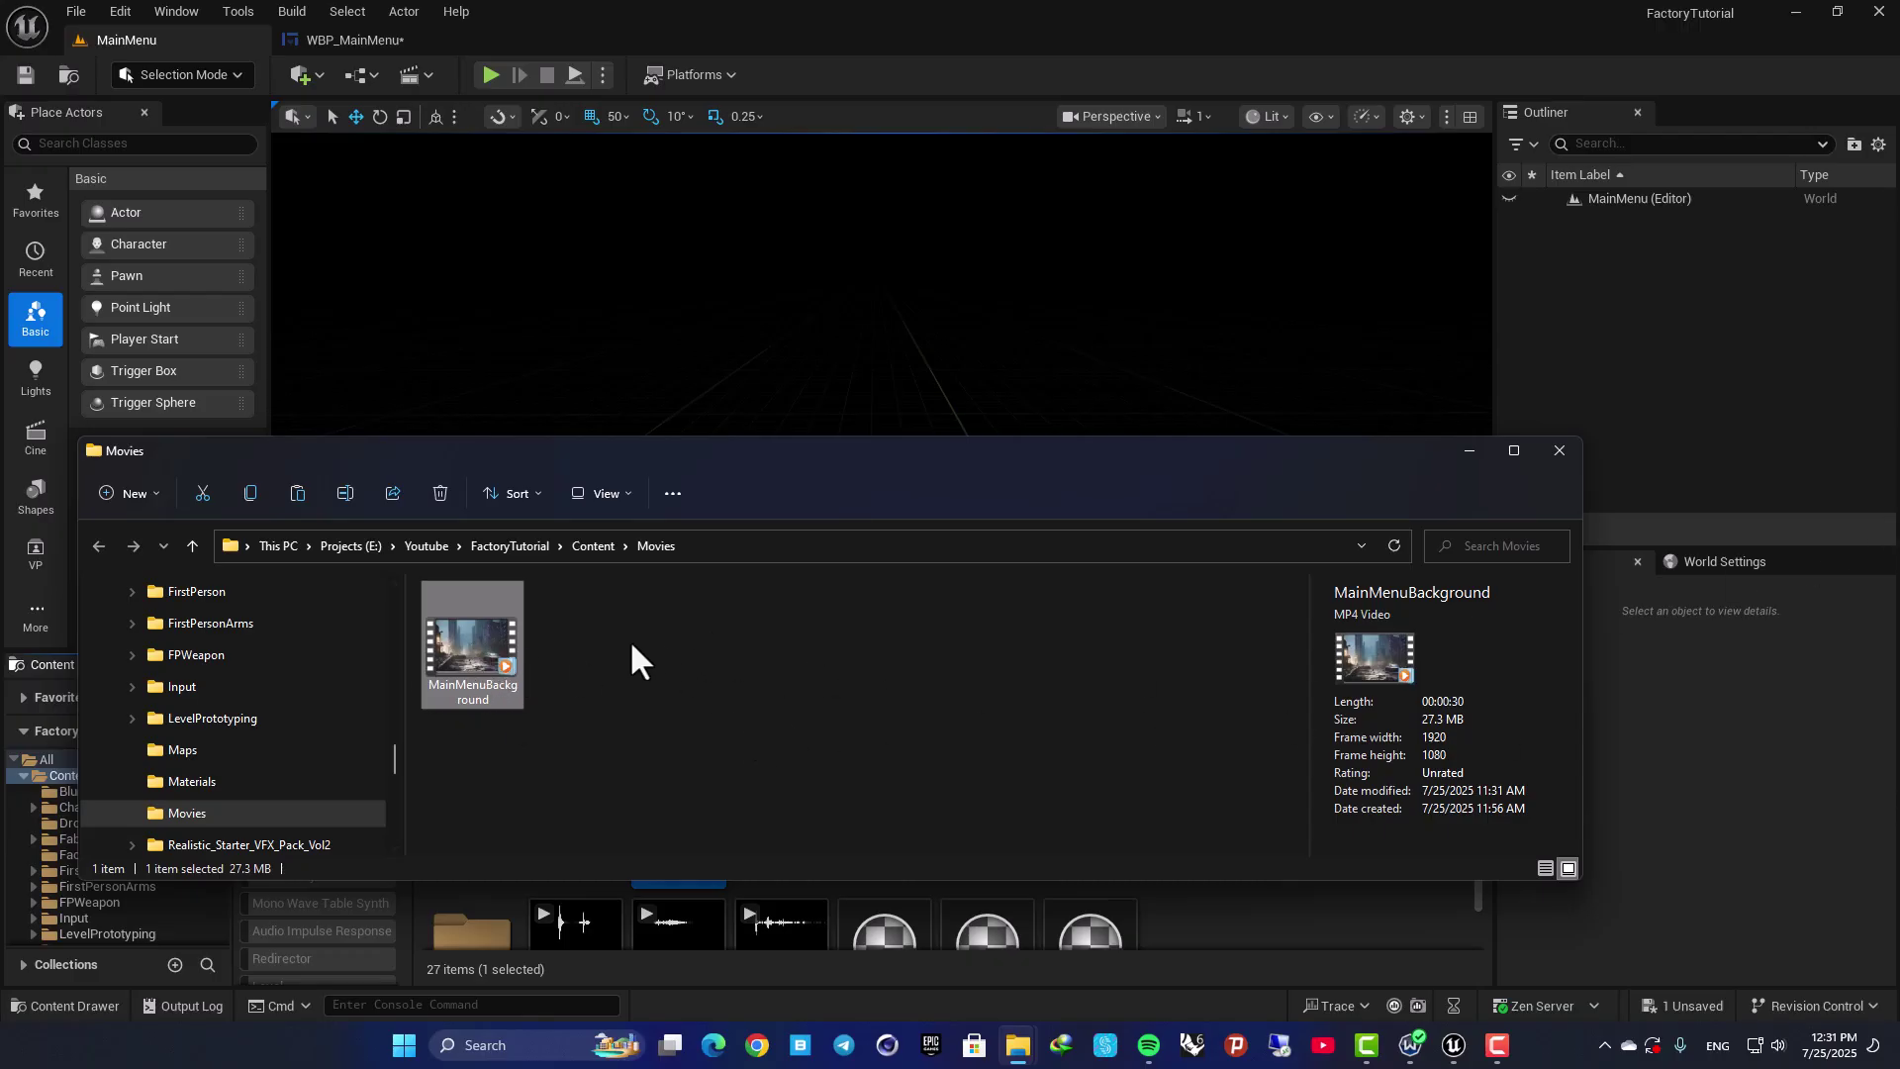
left_click(818, 578)
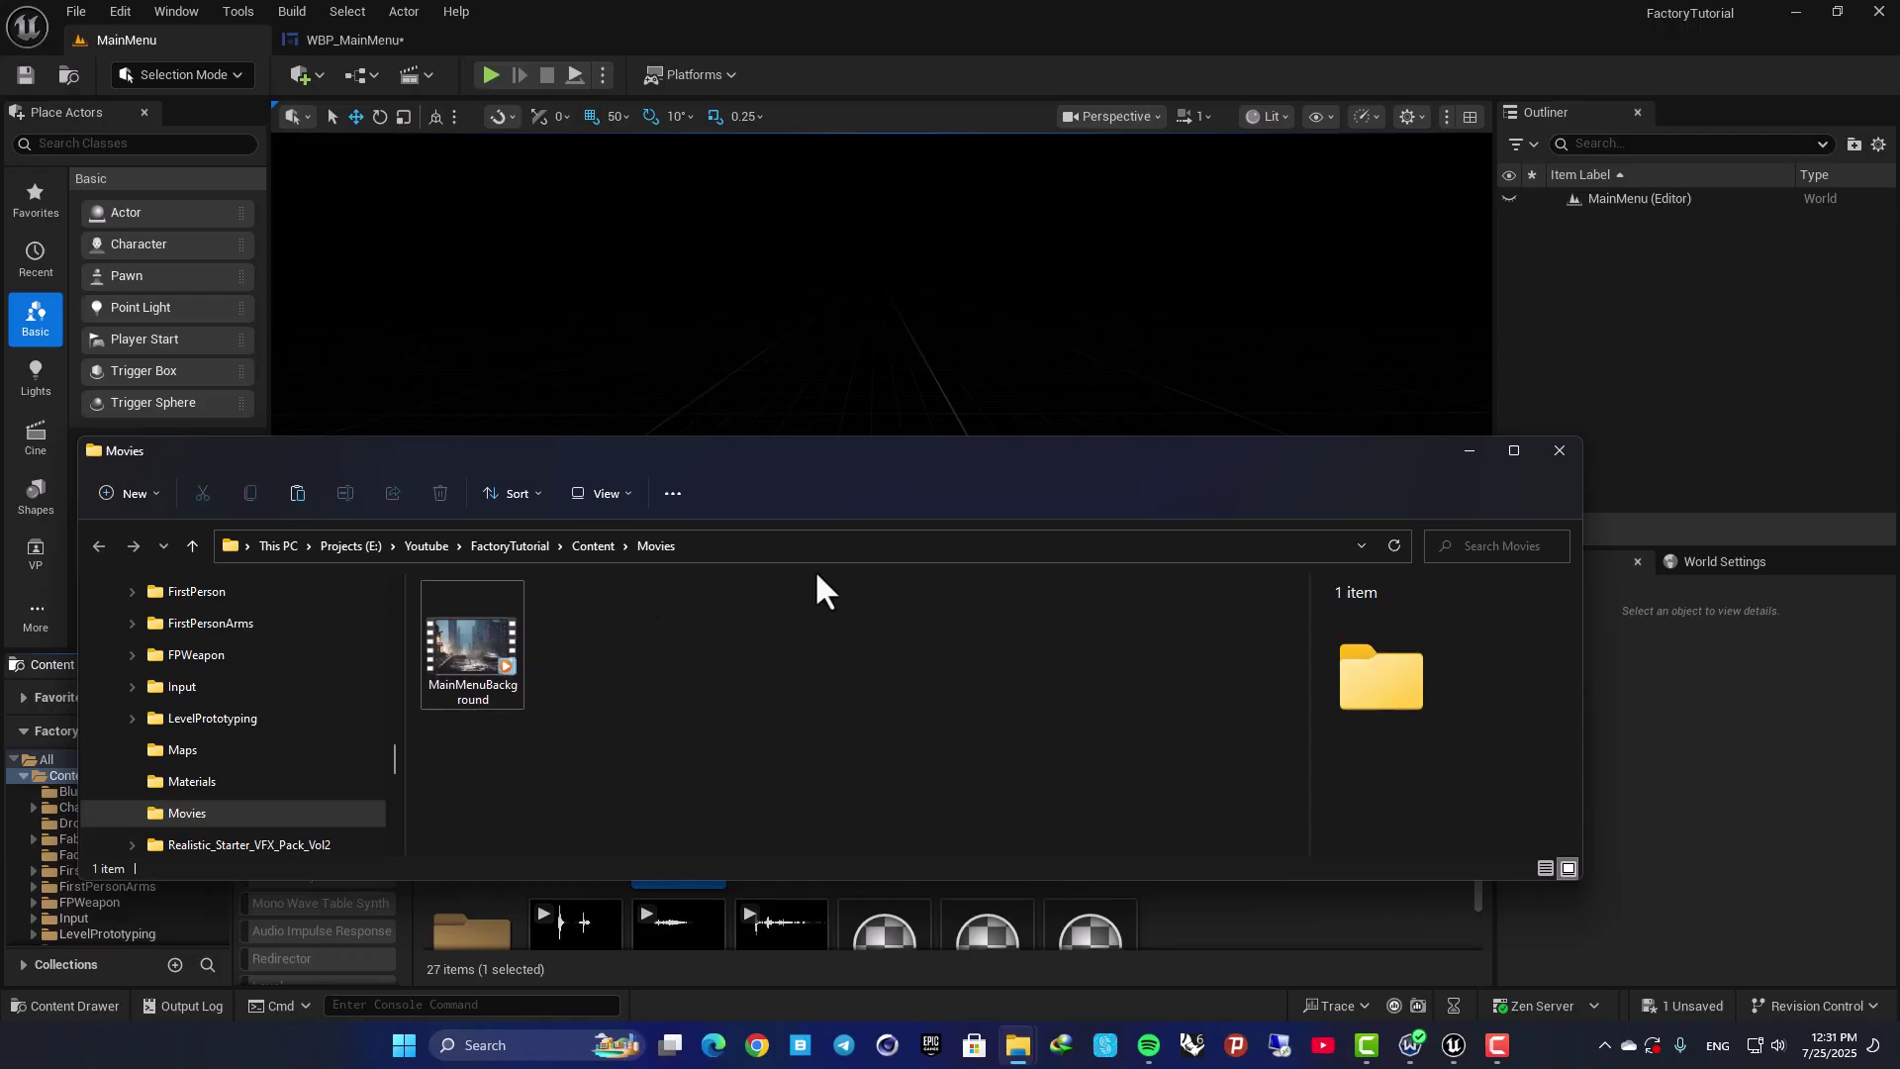
left_click_drag(876, 453, 1252, 151)
double_click(683, 802)
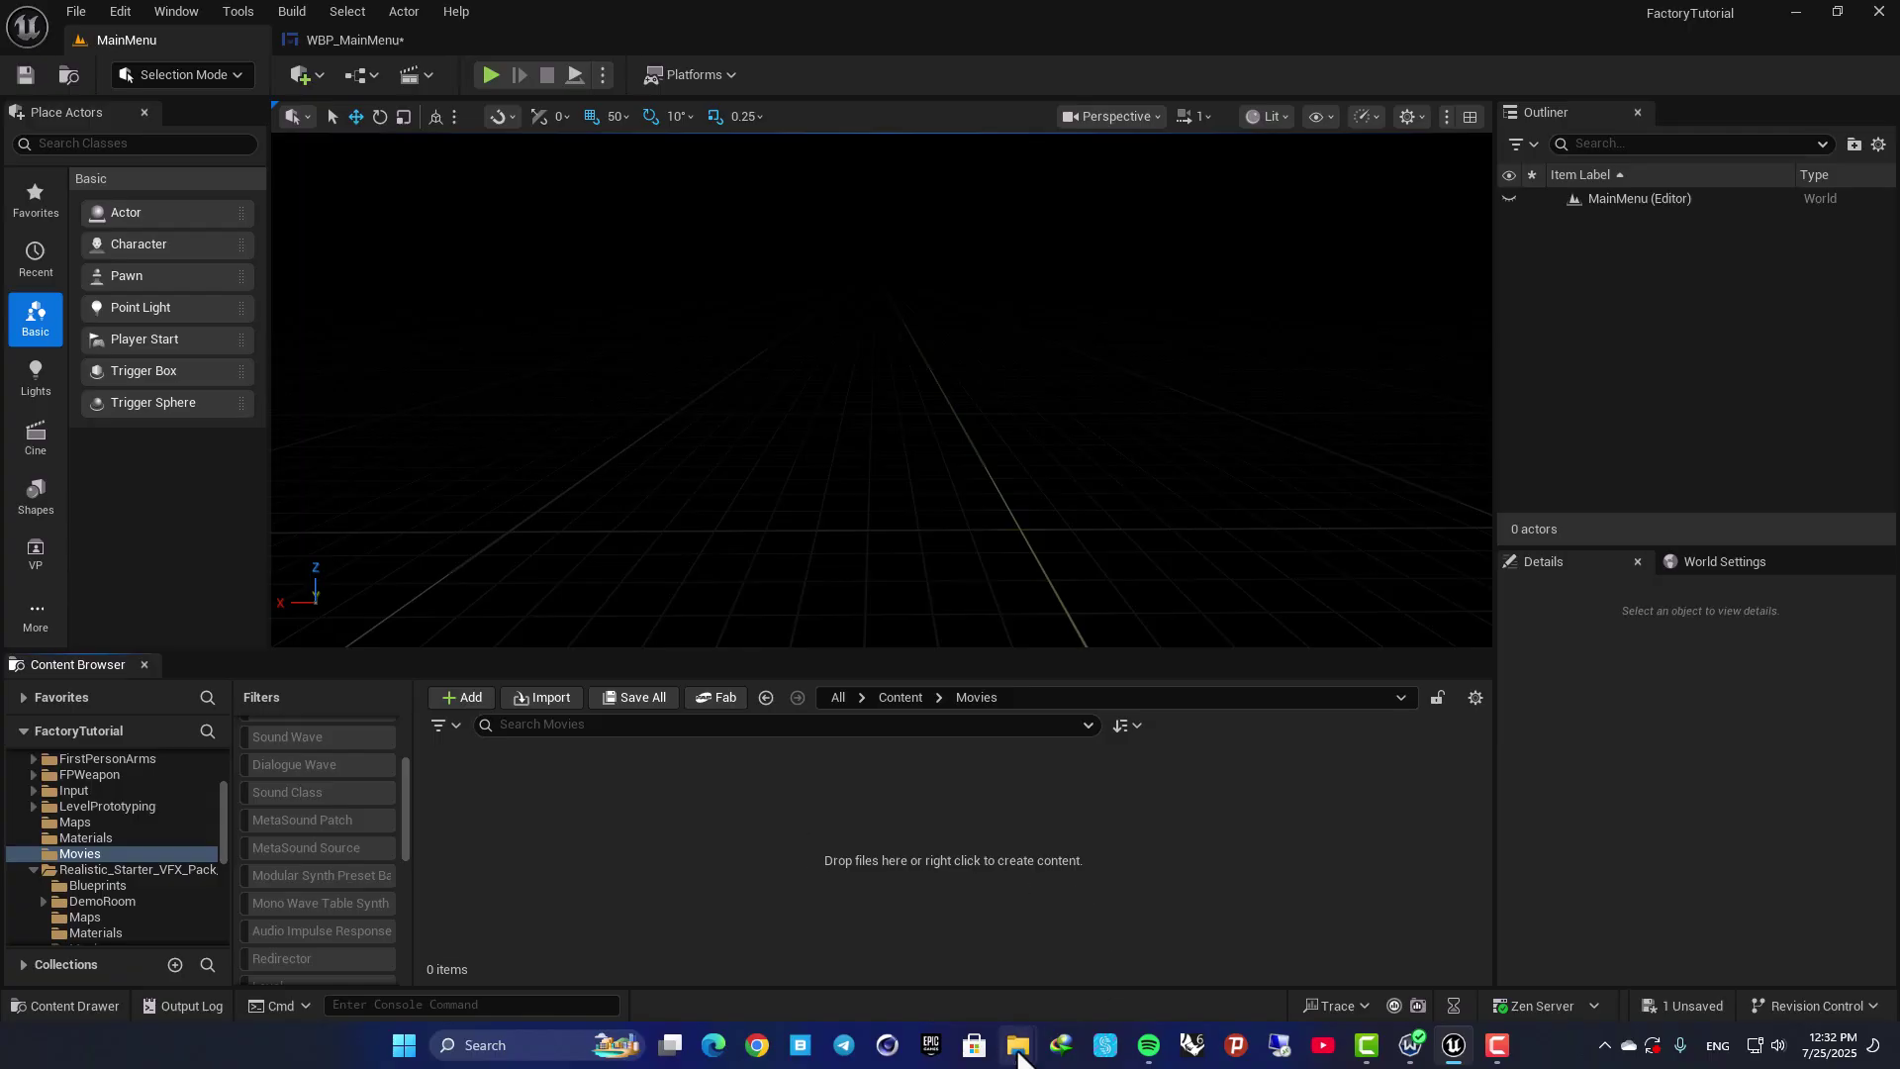
mouse_move(1020, 1049)
left_click(1264, 932)
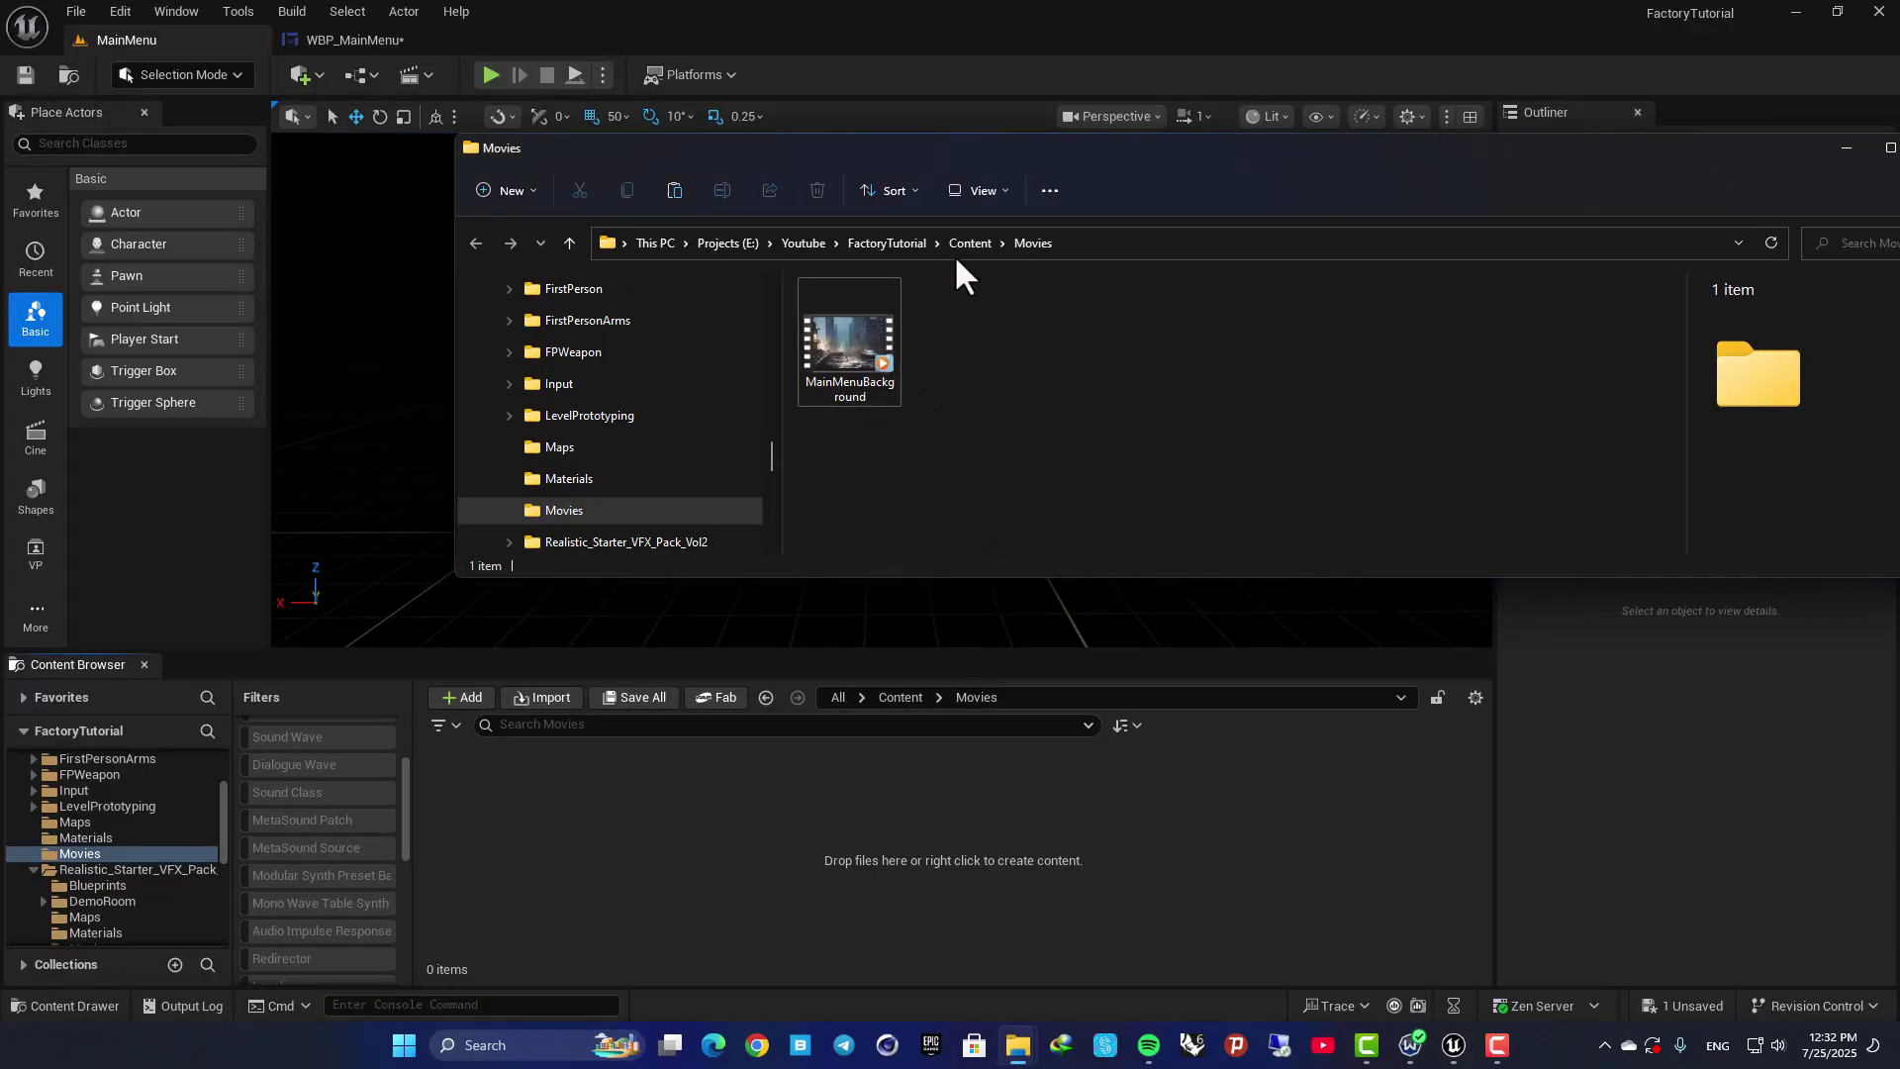
Step: Drag MainMenuBackground.mp4 into Movies, close Explorer, and save all assets
left_click_drag(842, 353, 1244, 633)
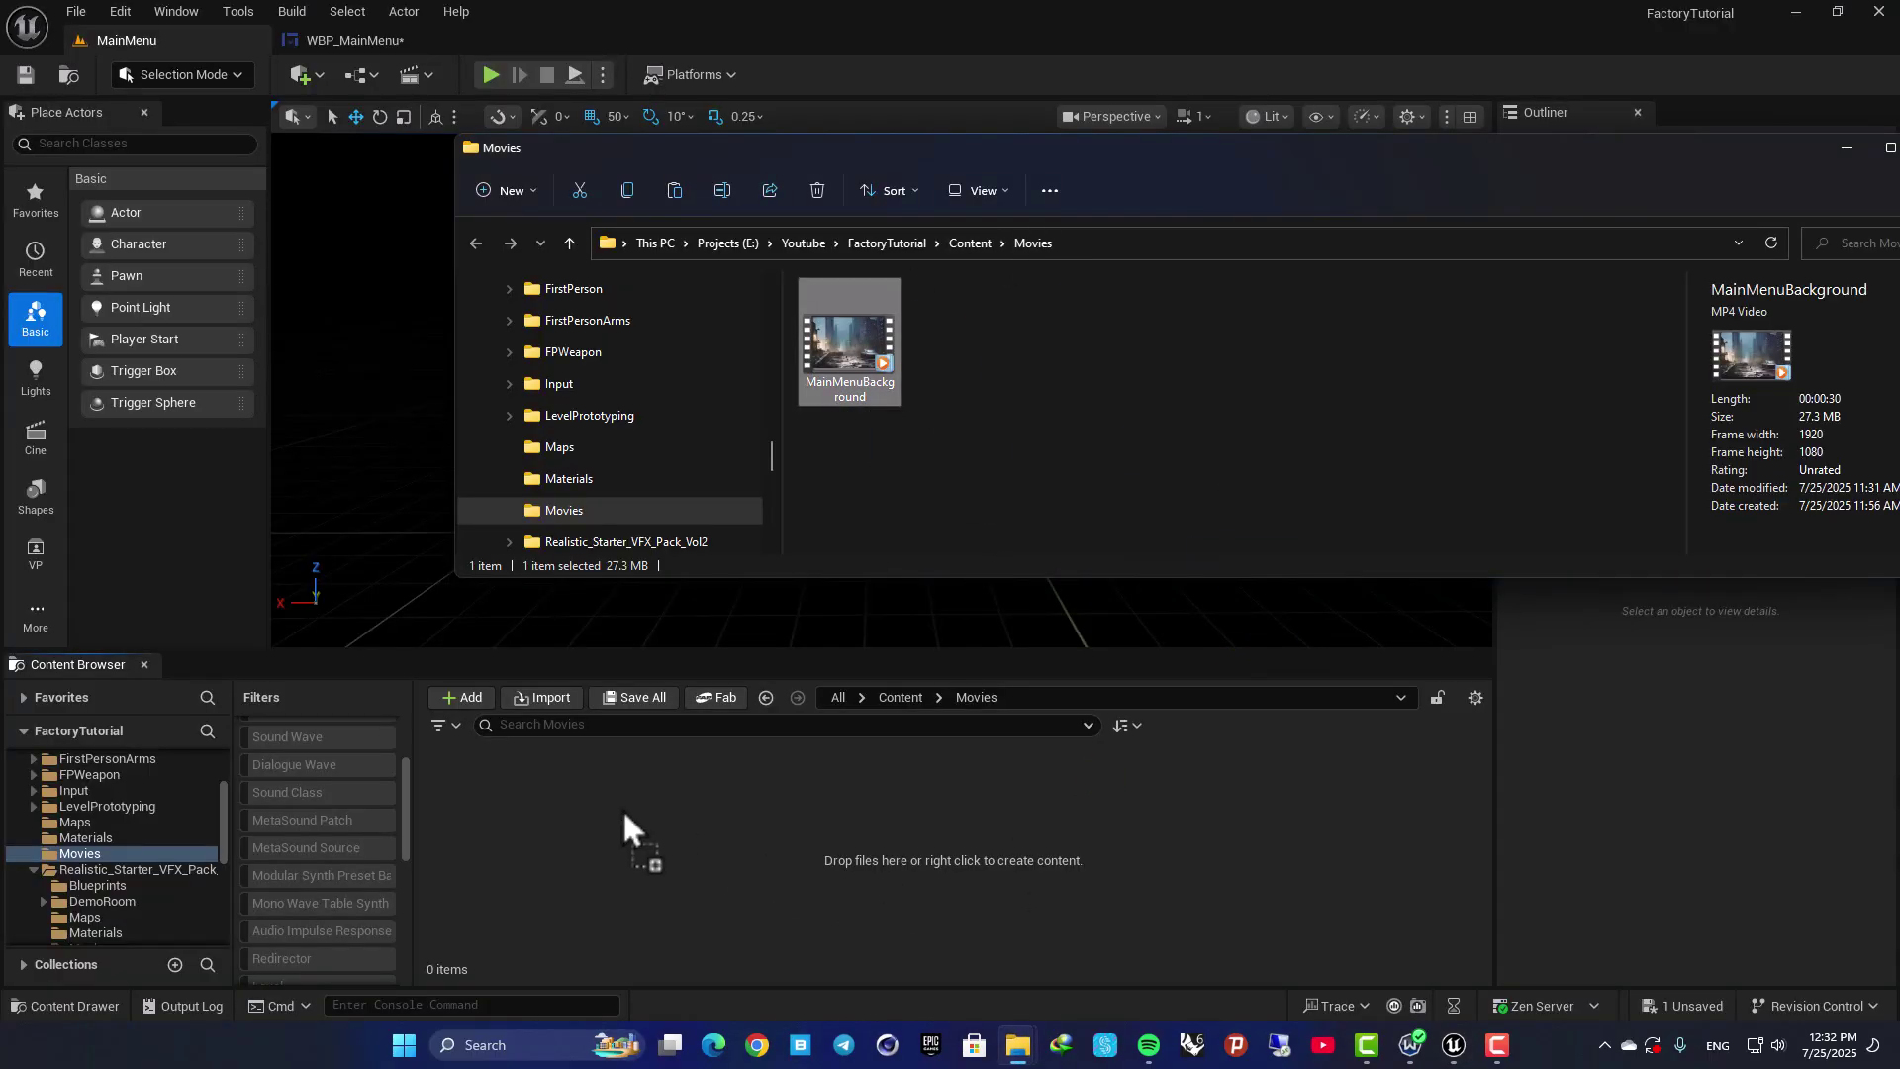
left_click_drag(621, 810, 634, 864)
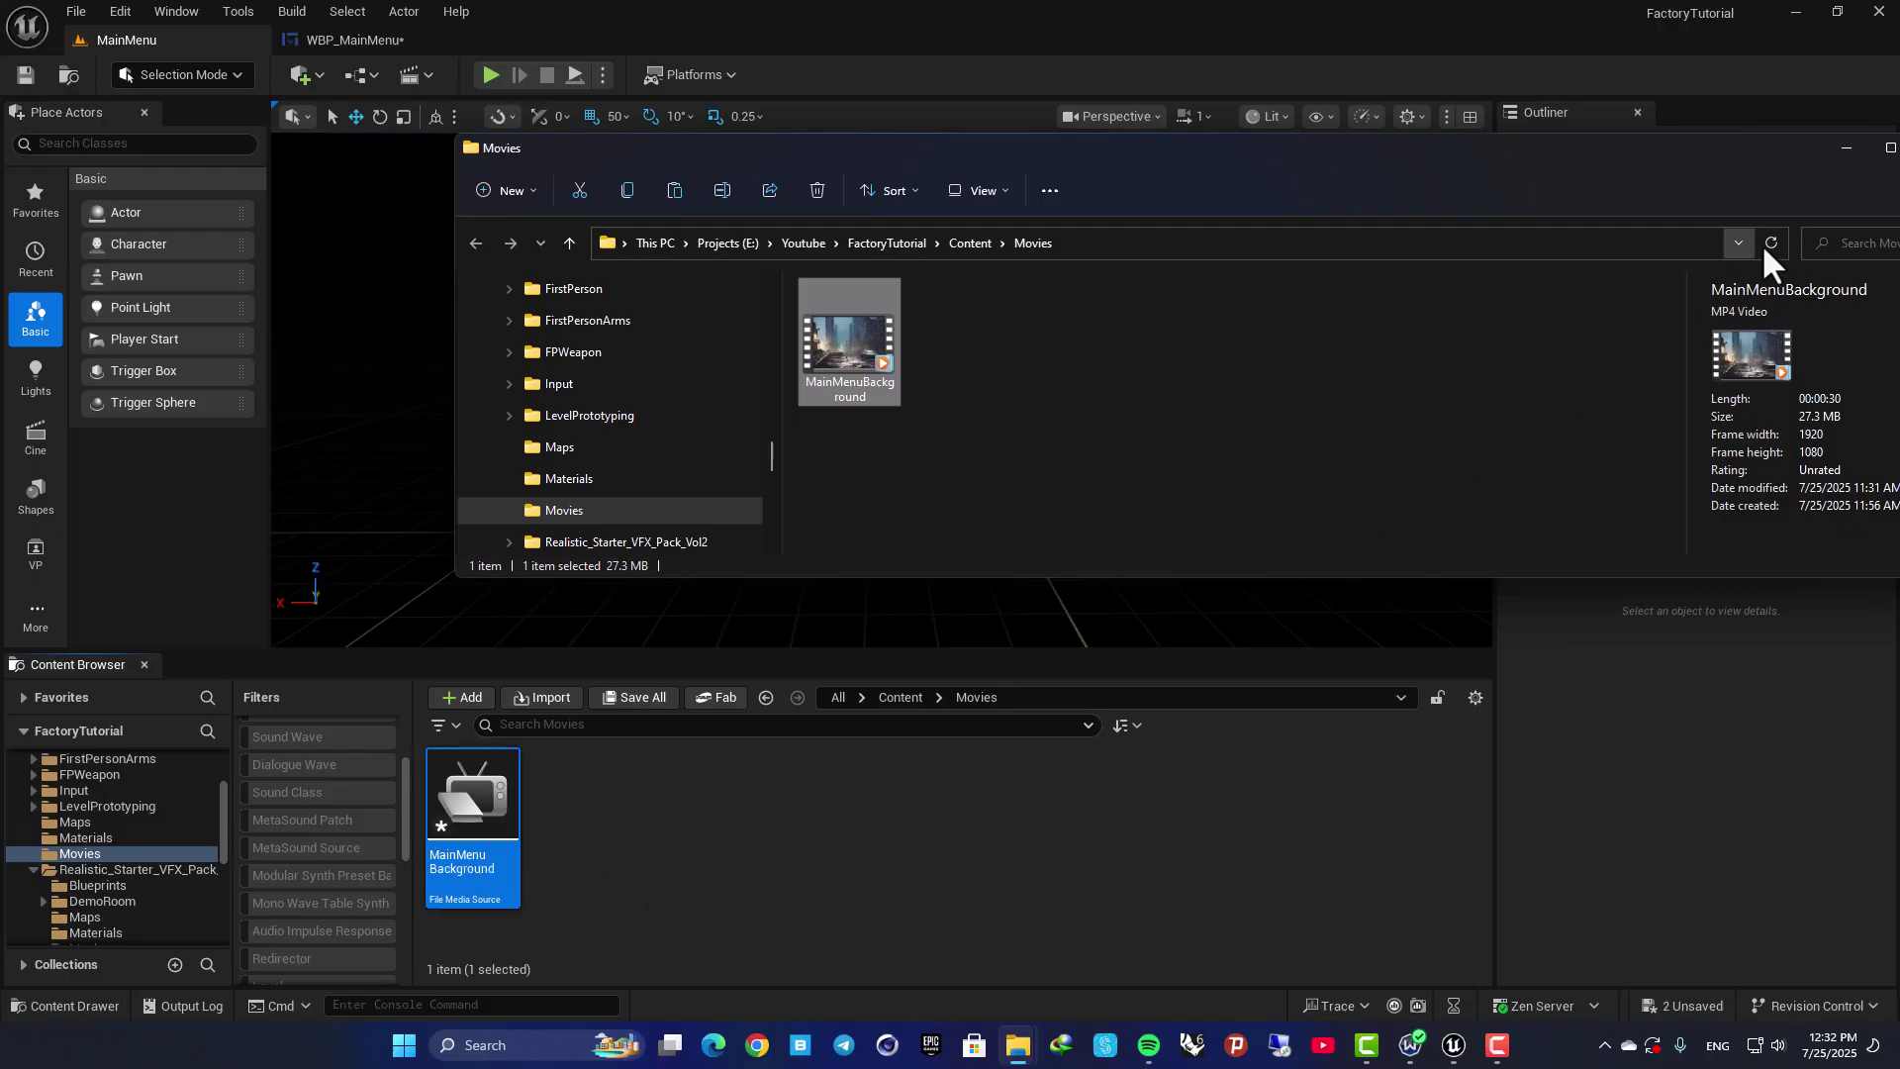
left_click_drag(1719, 169, 1327, 204)
left_click(1535, 184)
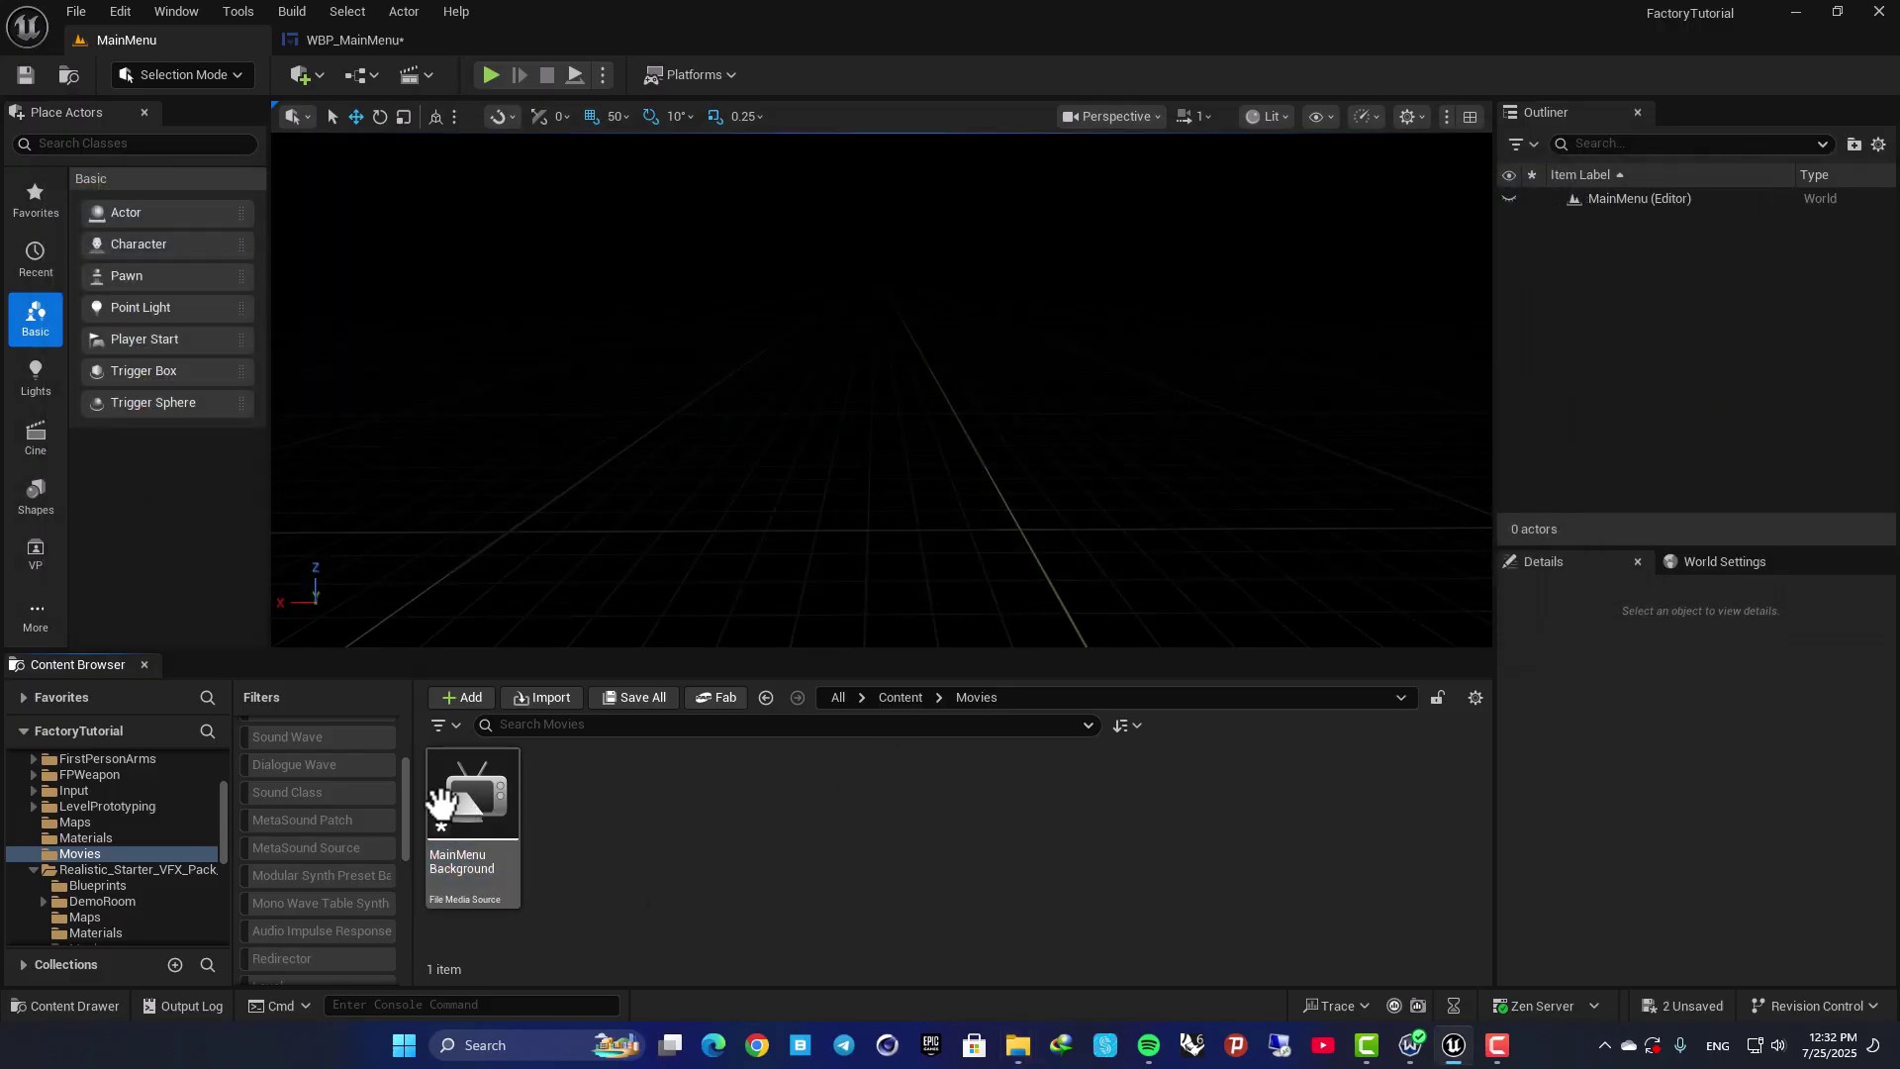
left_click(442, 802)
left_click(598, 859)
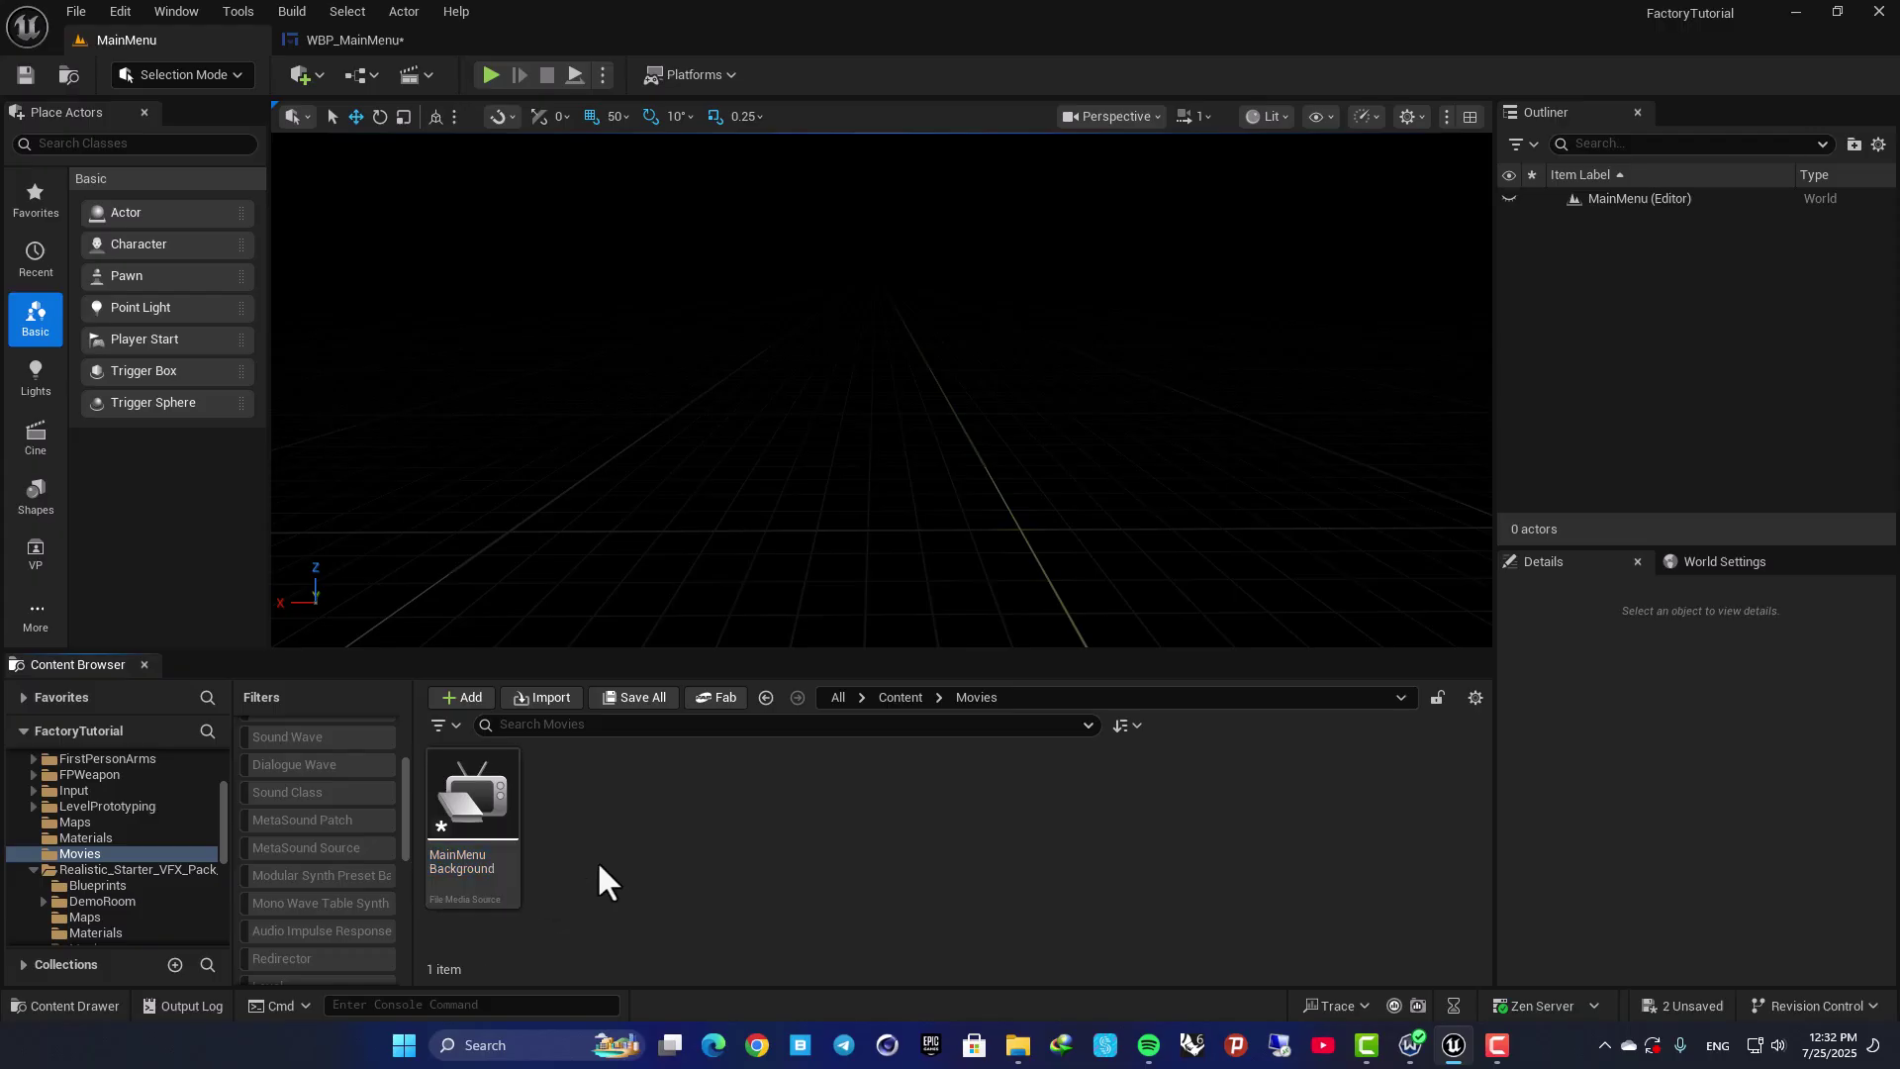
key("ctrl+shift+s")
Step: Play the MainMenuBackground media source's rainy city clip, then close its editor
double_click(450, 796)
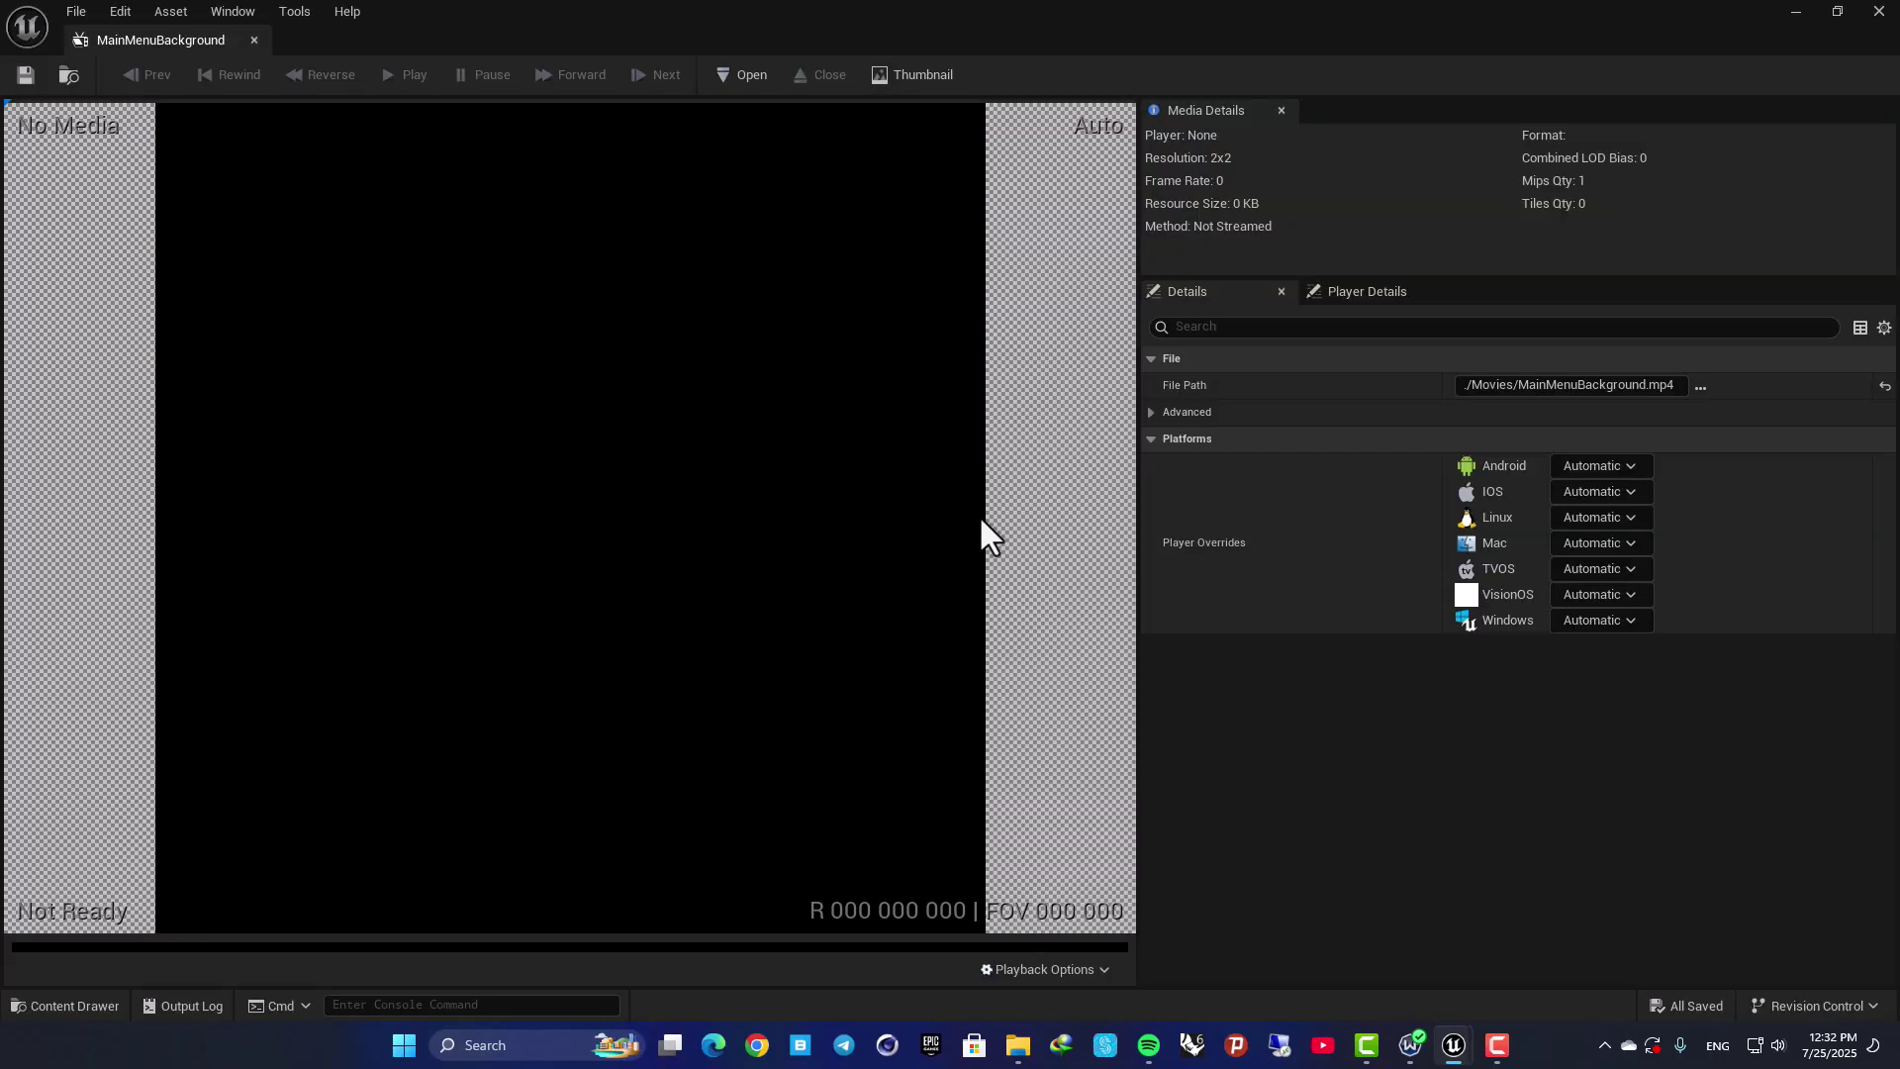
left_click(754, 76)
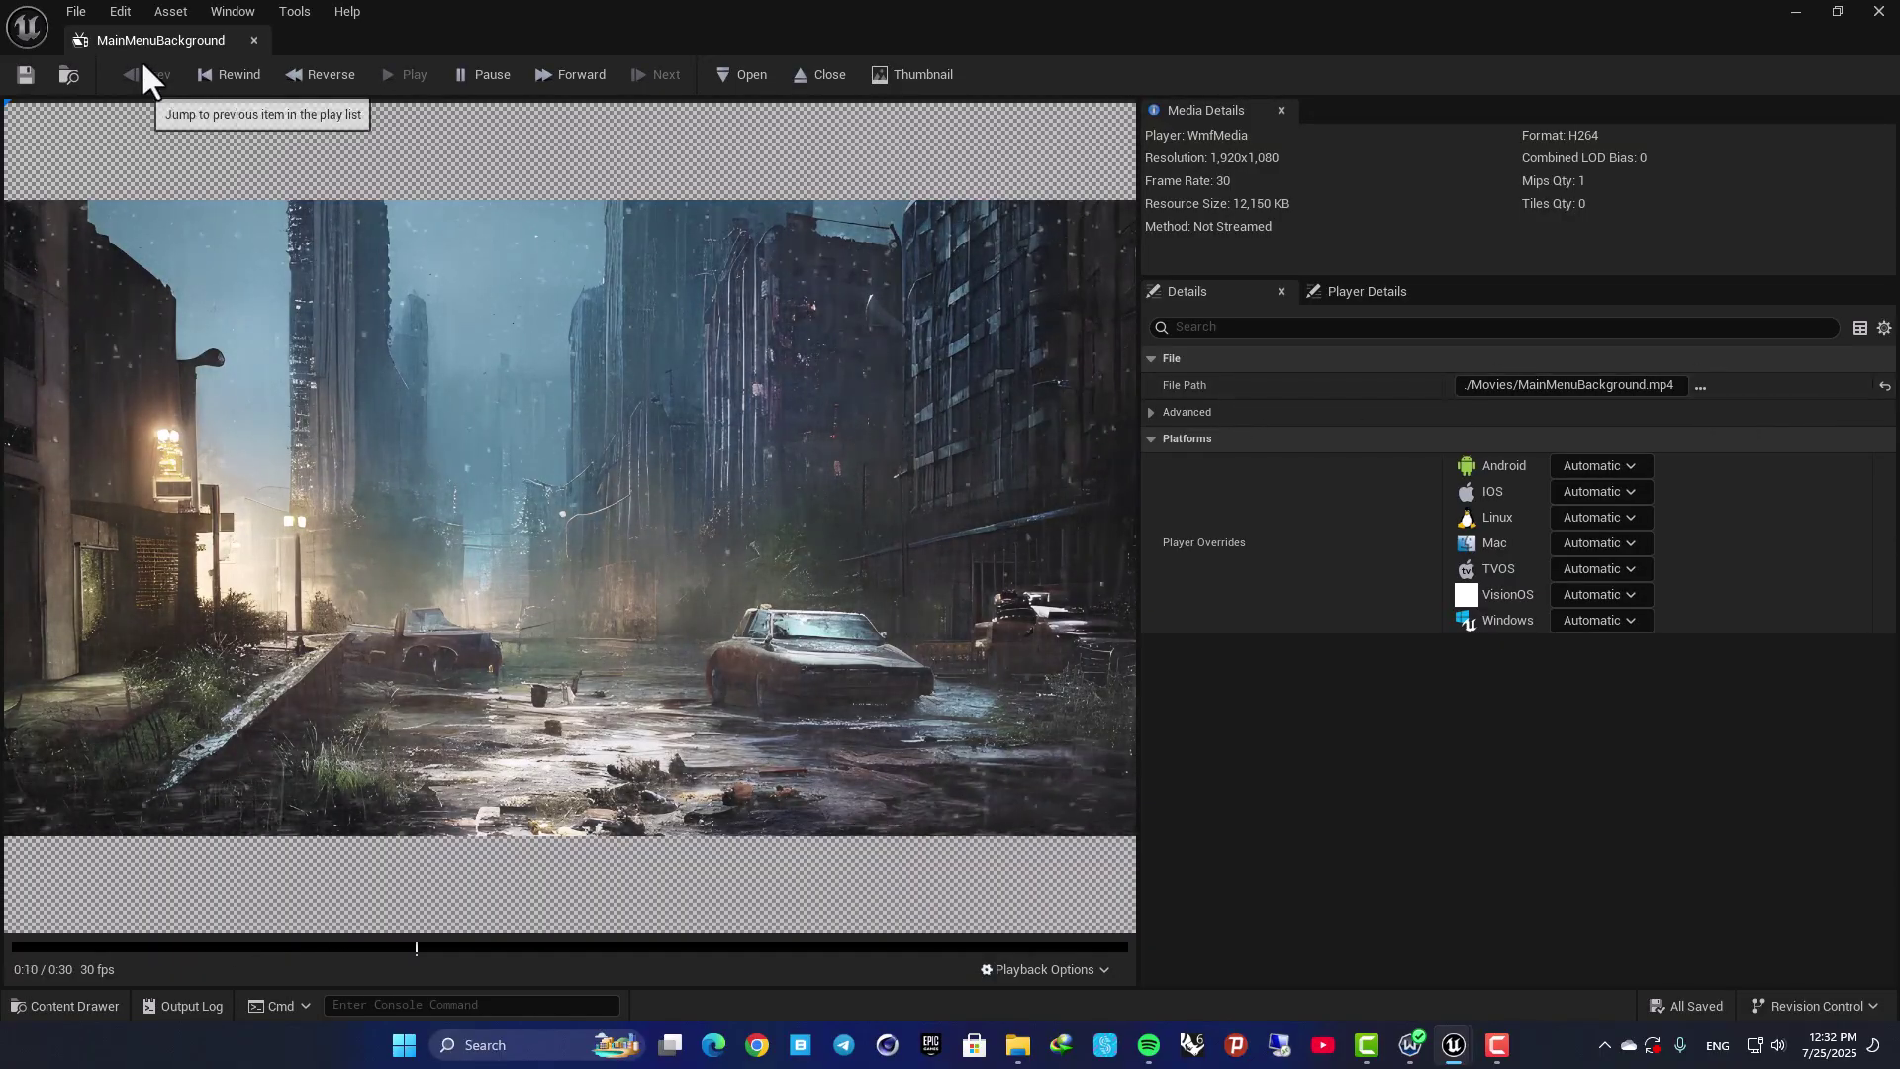
left_click(255, 40)
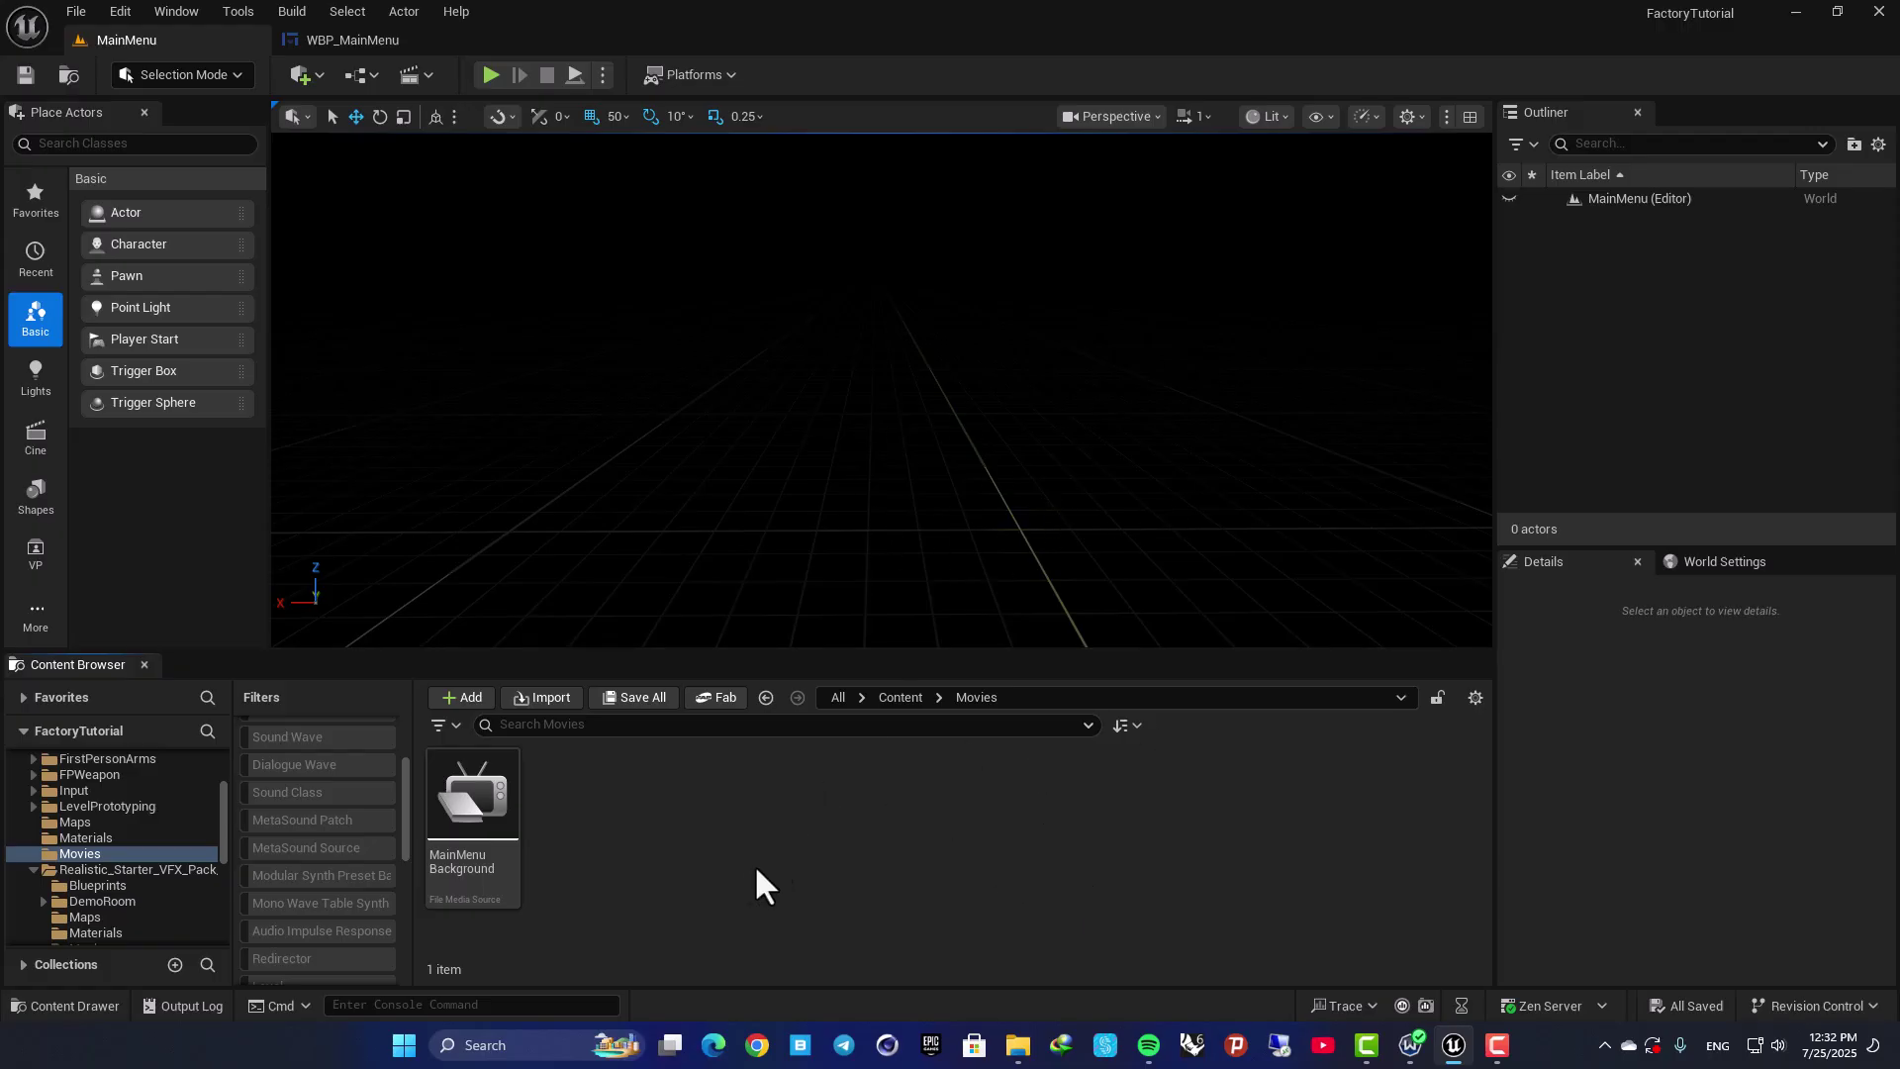
left_click(488, 787)
Step: Create a Media Player with a video output texture, named MP_MainMenuBackground
right_click(465, 799)
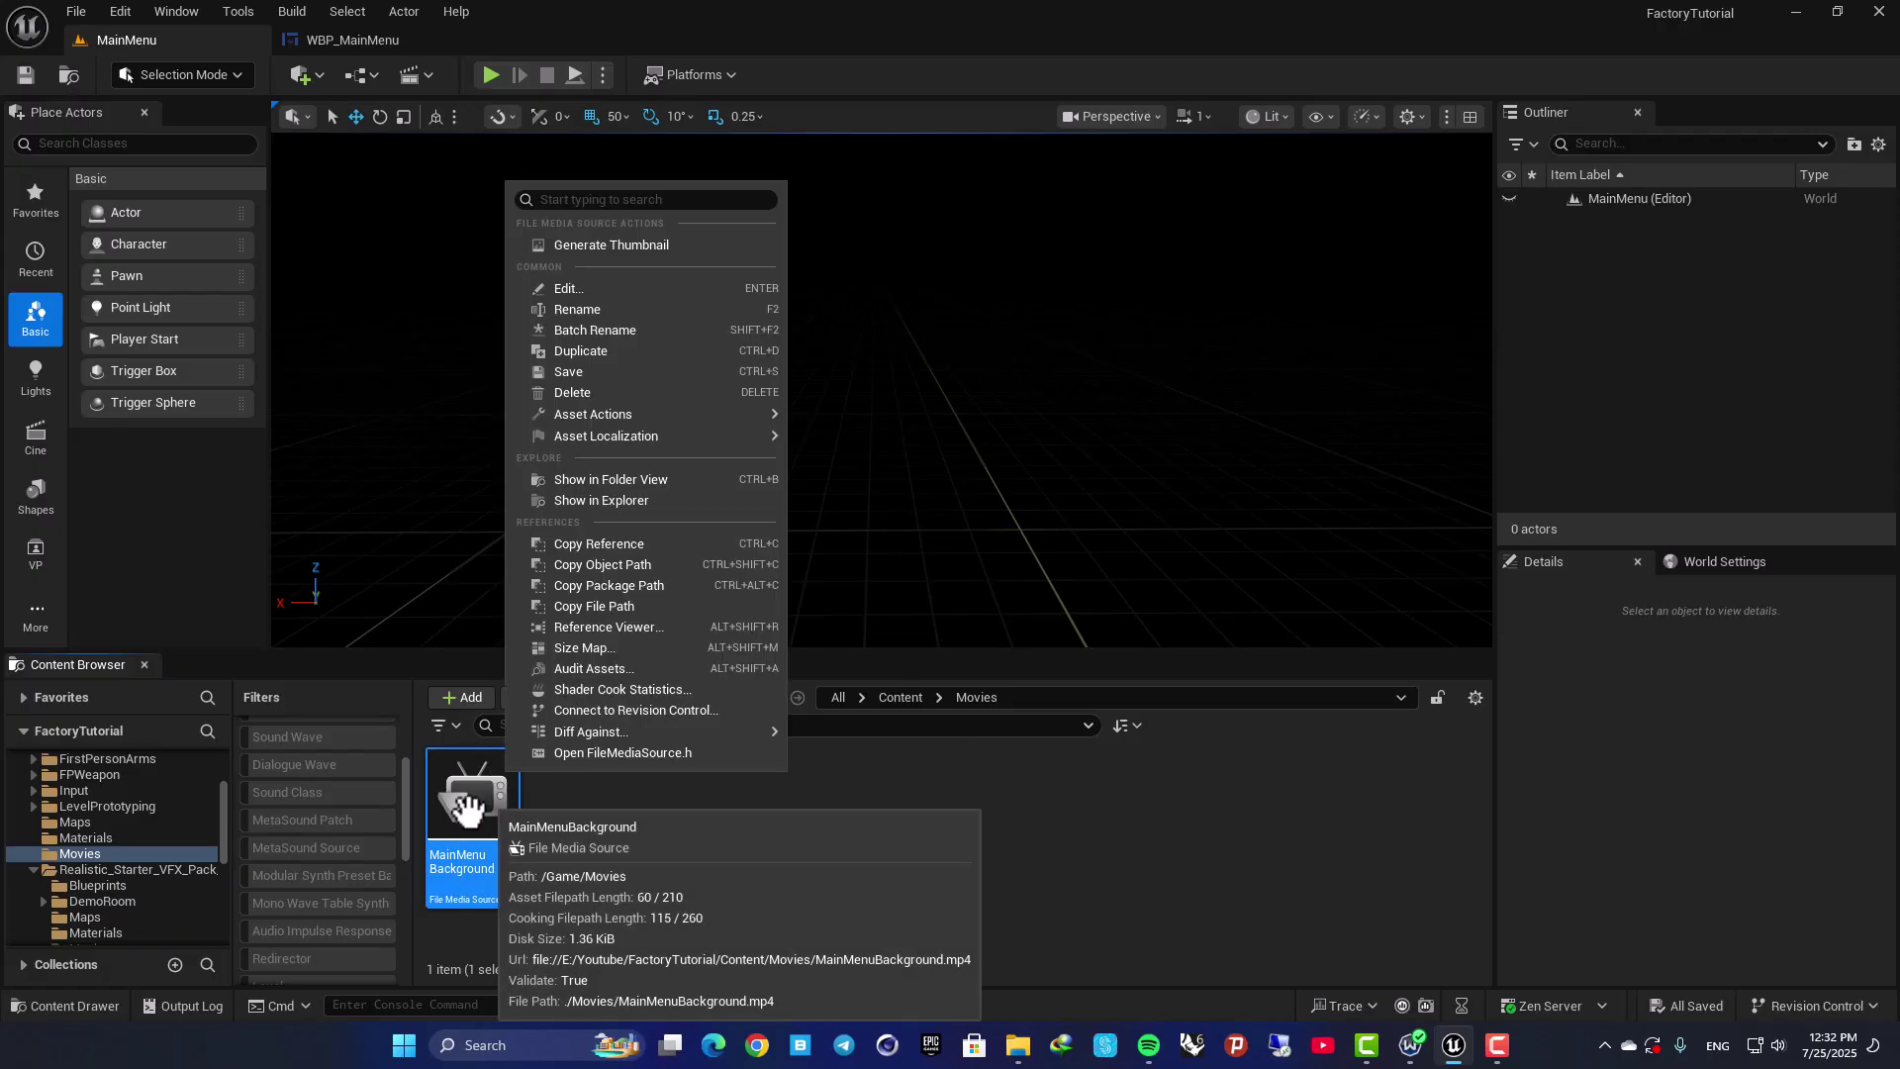
left_click(668, 846)
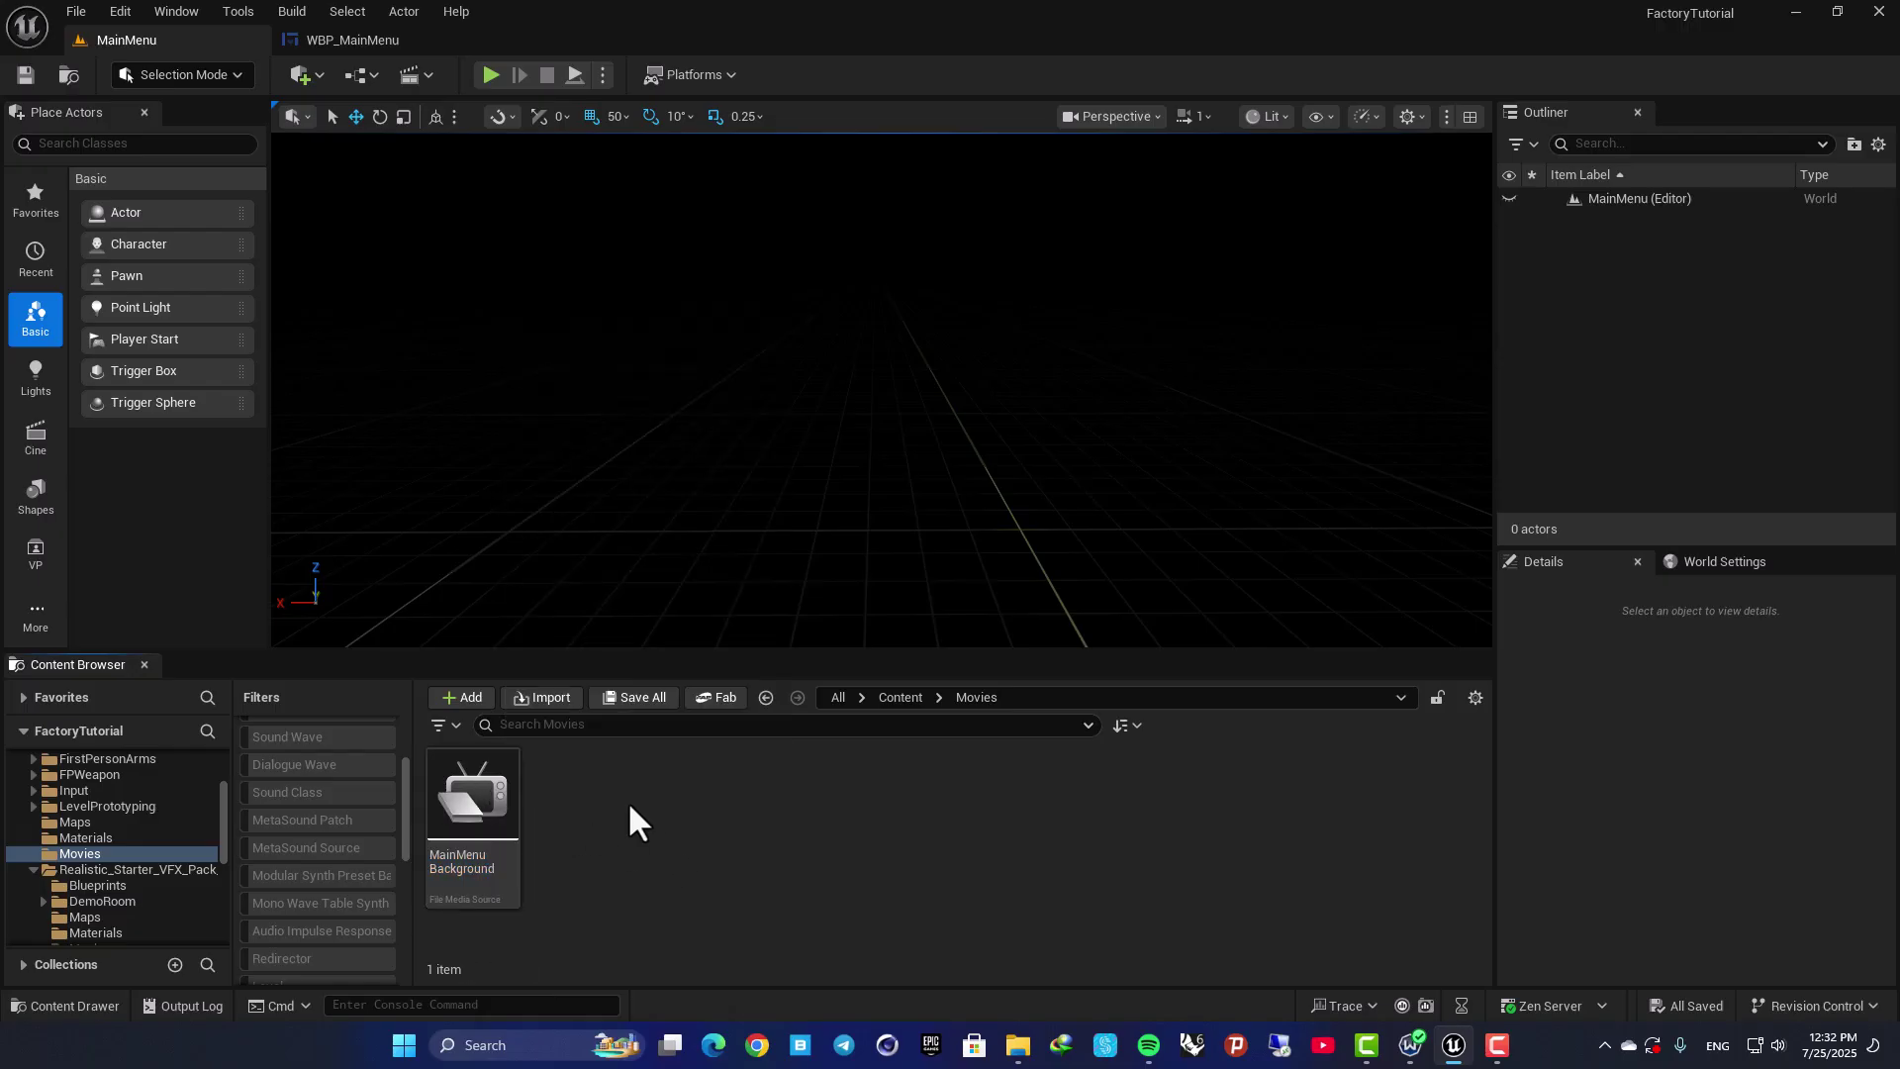
right_click(625, 806)
mouse_move(663, 787)
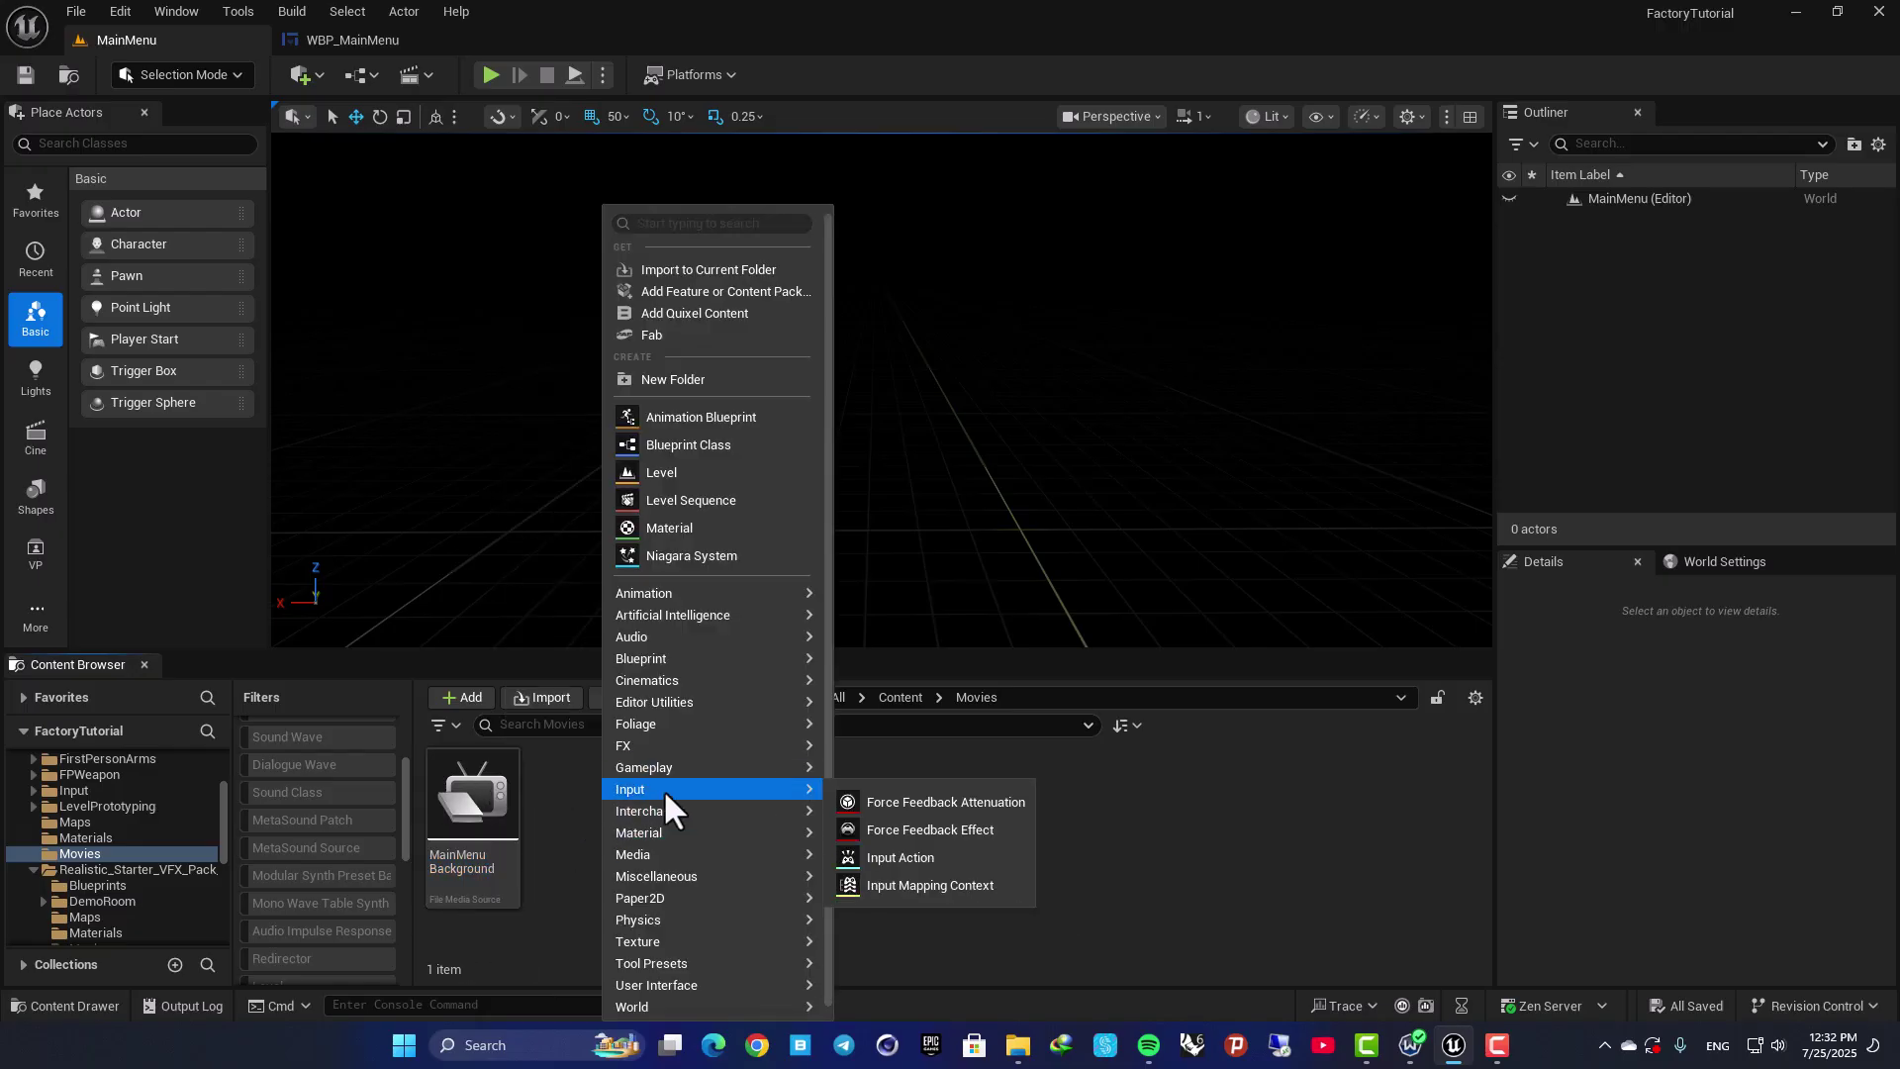
type("media")
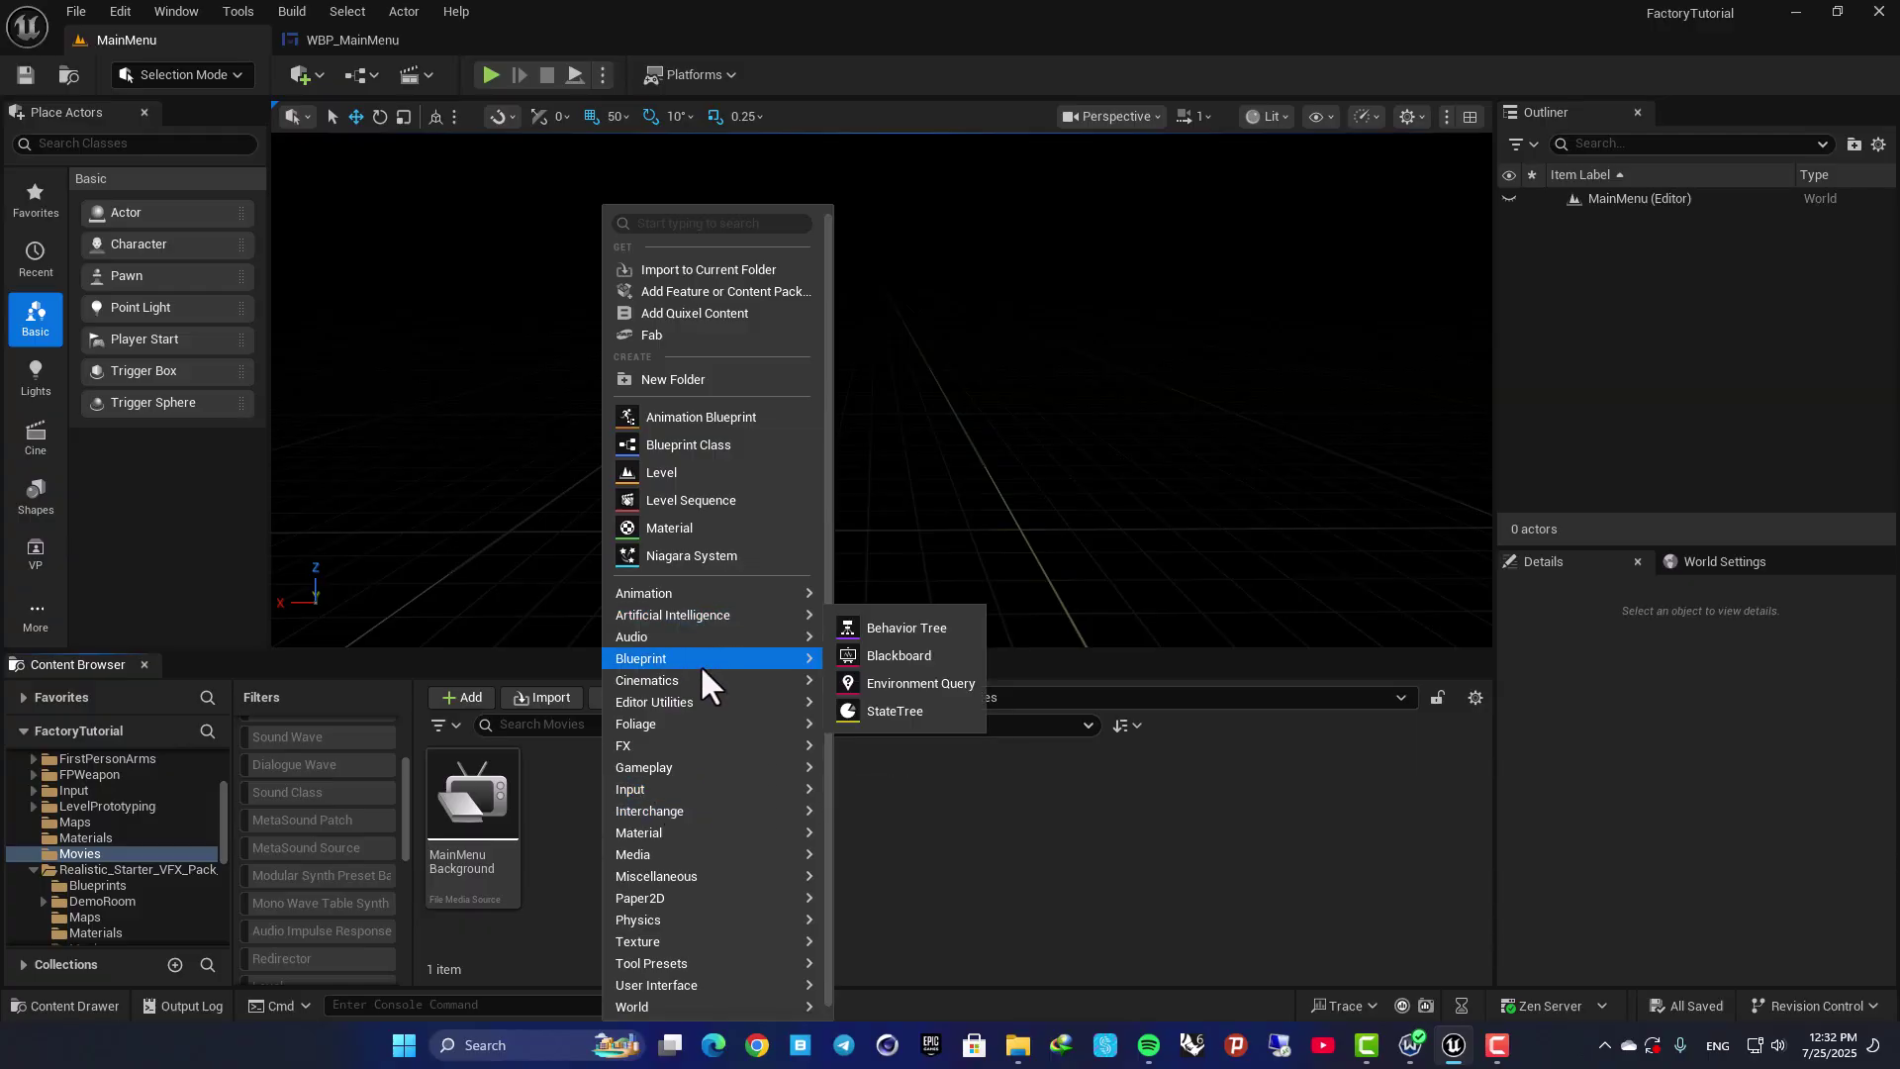
mouse_move(679, 853)
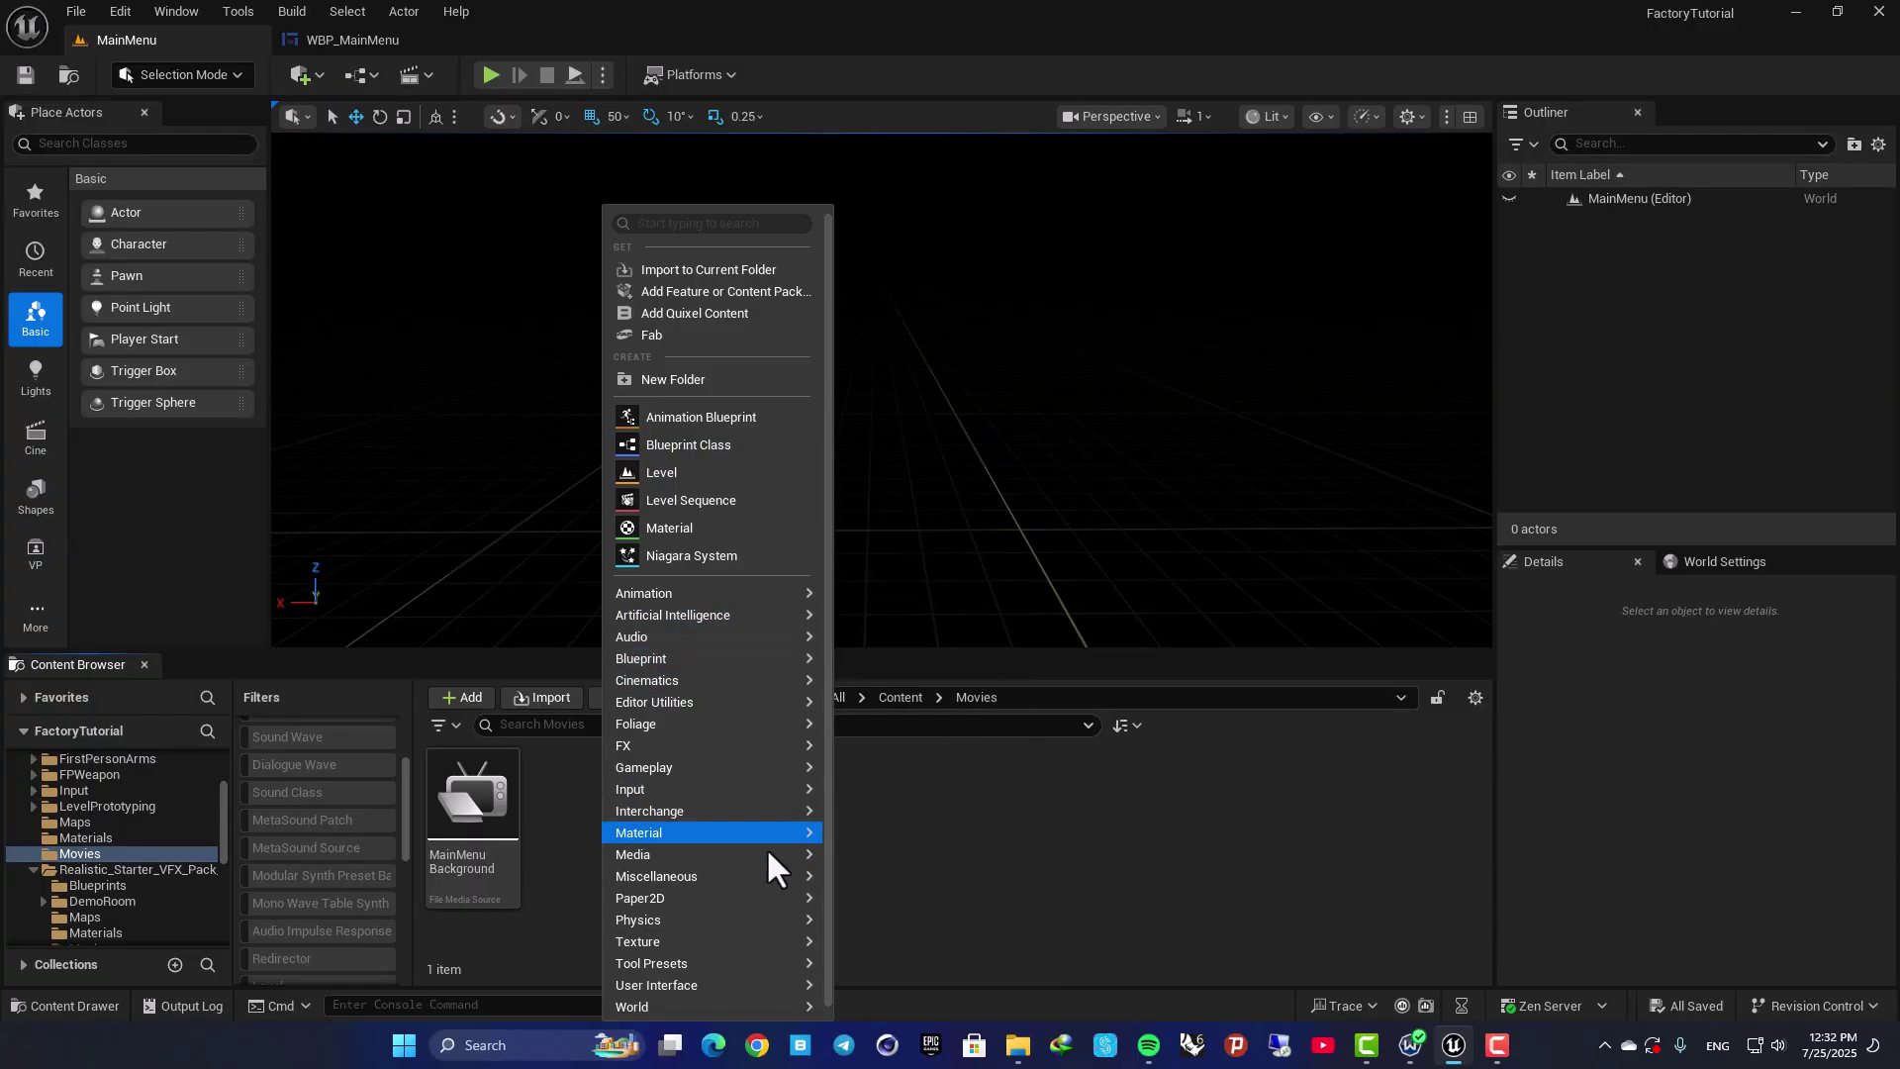
left_click(895, 889)
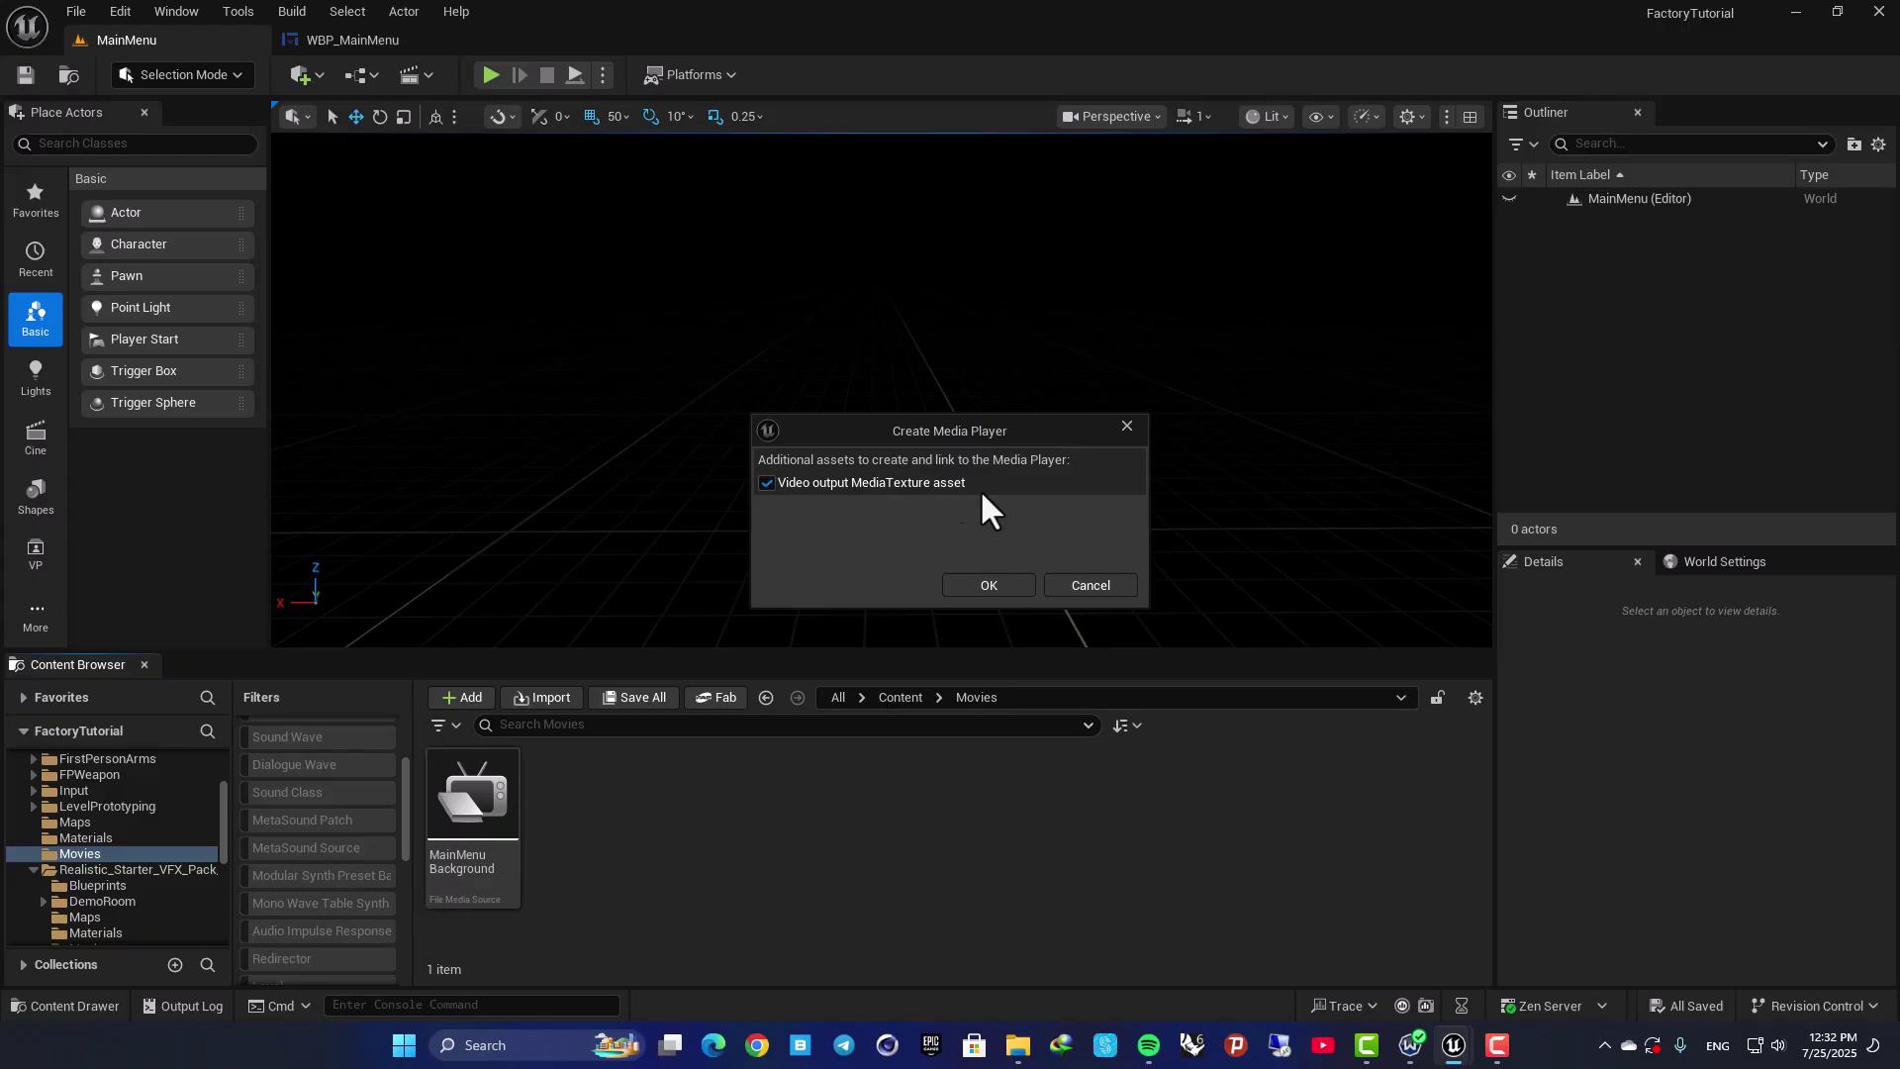
left_click(990, 584)
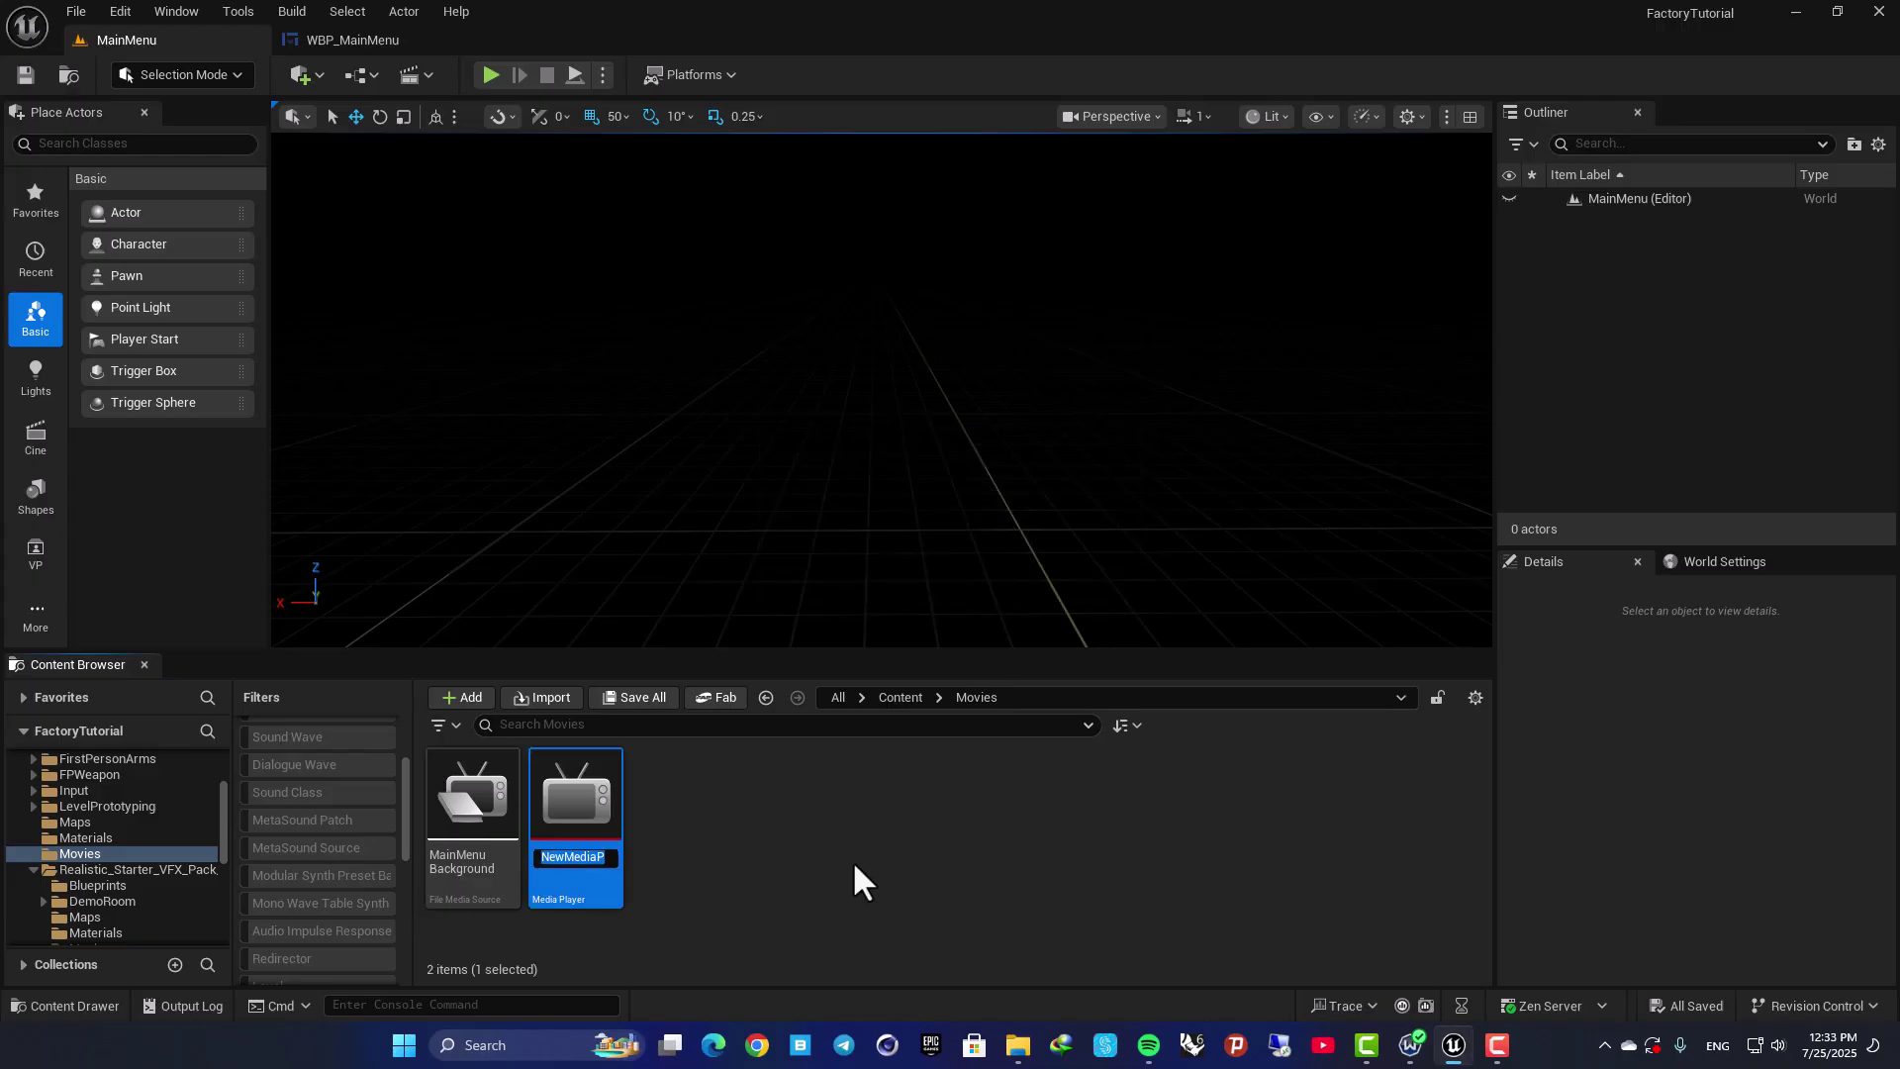
type("MP_MainMenuBackground")
key("Return")
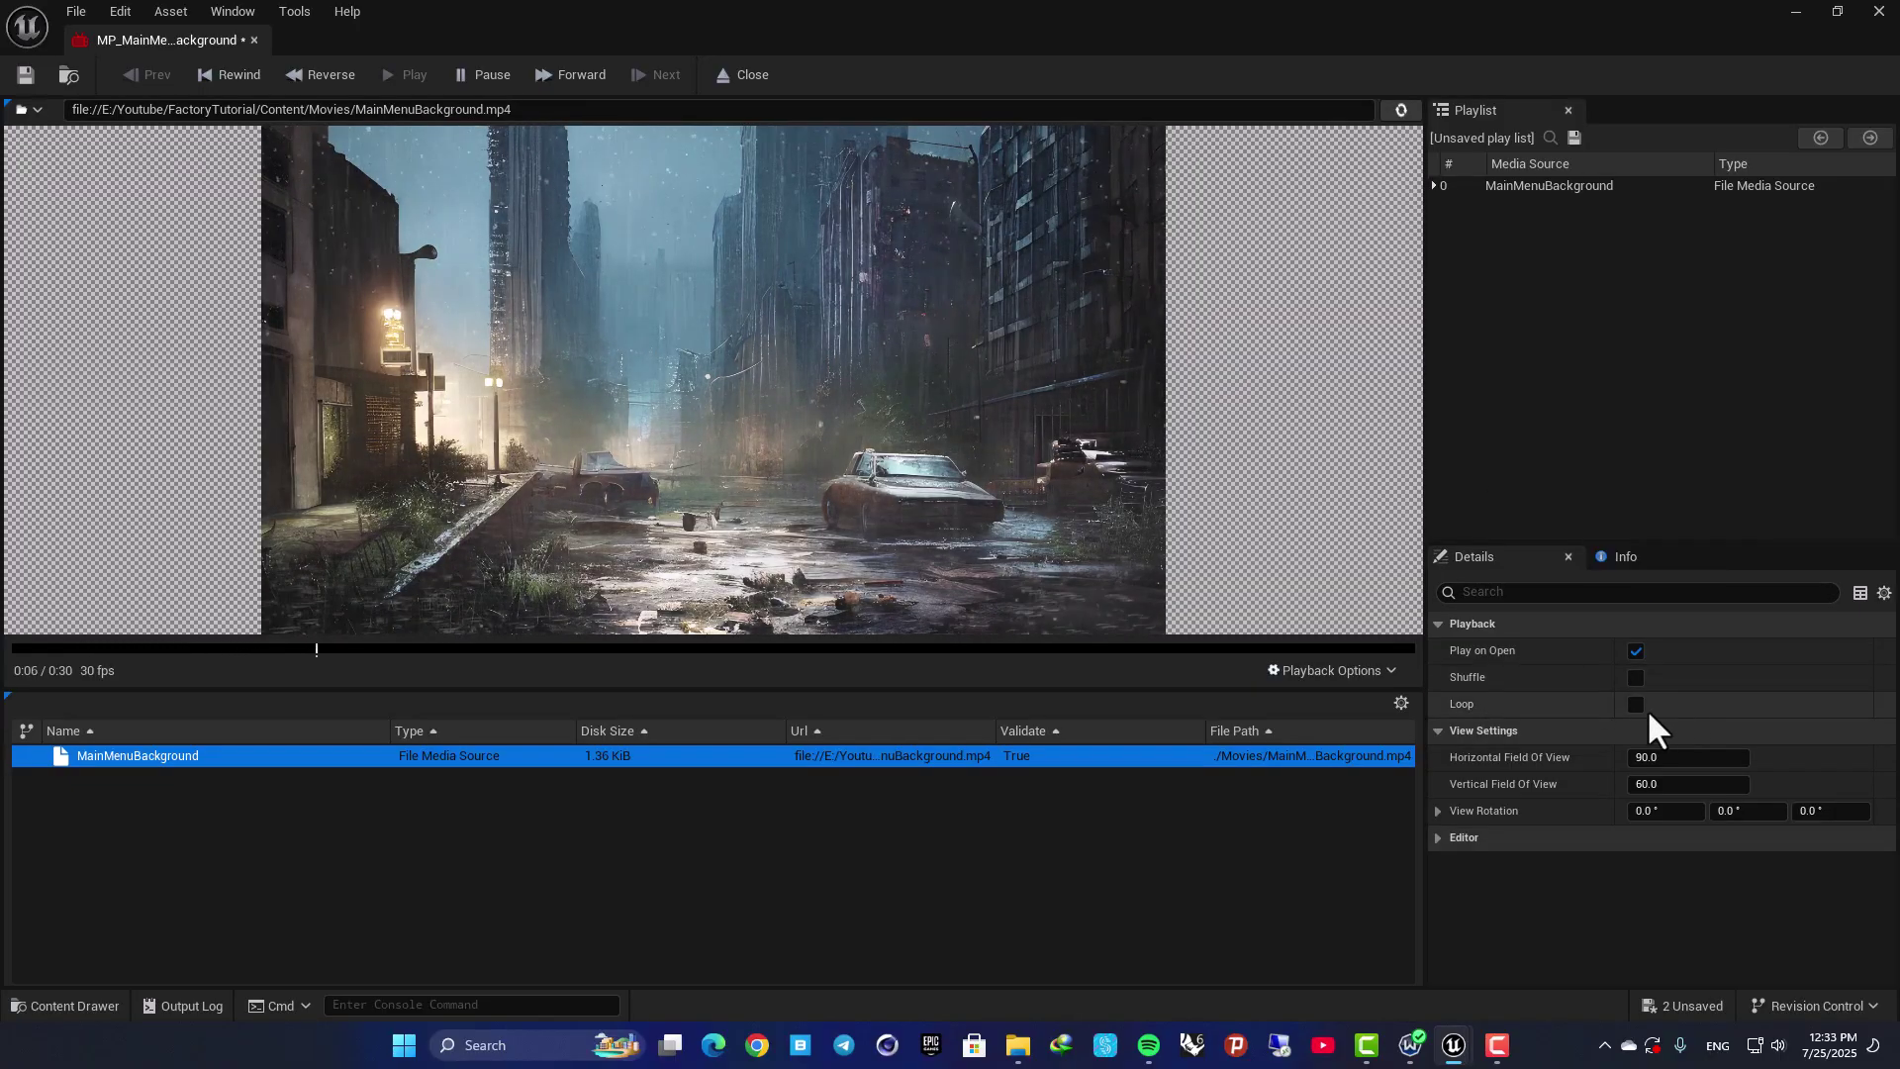
Step: Enable looping on MP_MainMenuBackground, then close the player and MP_MainMenuBackground_Video texture editors
left_click(1636, 704)
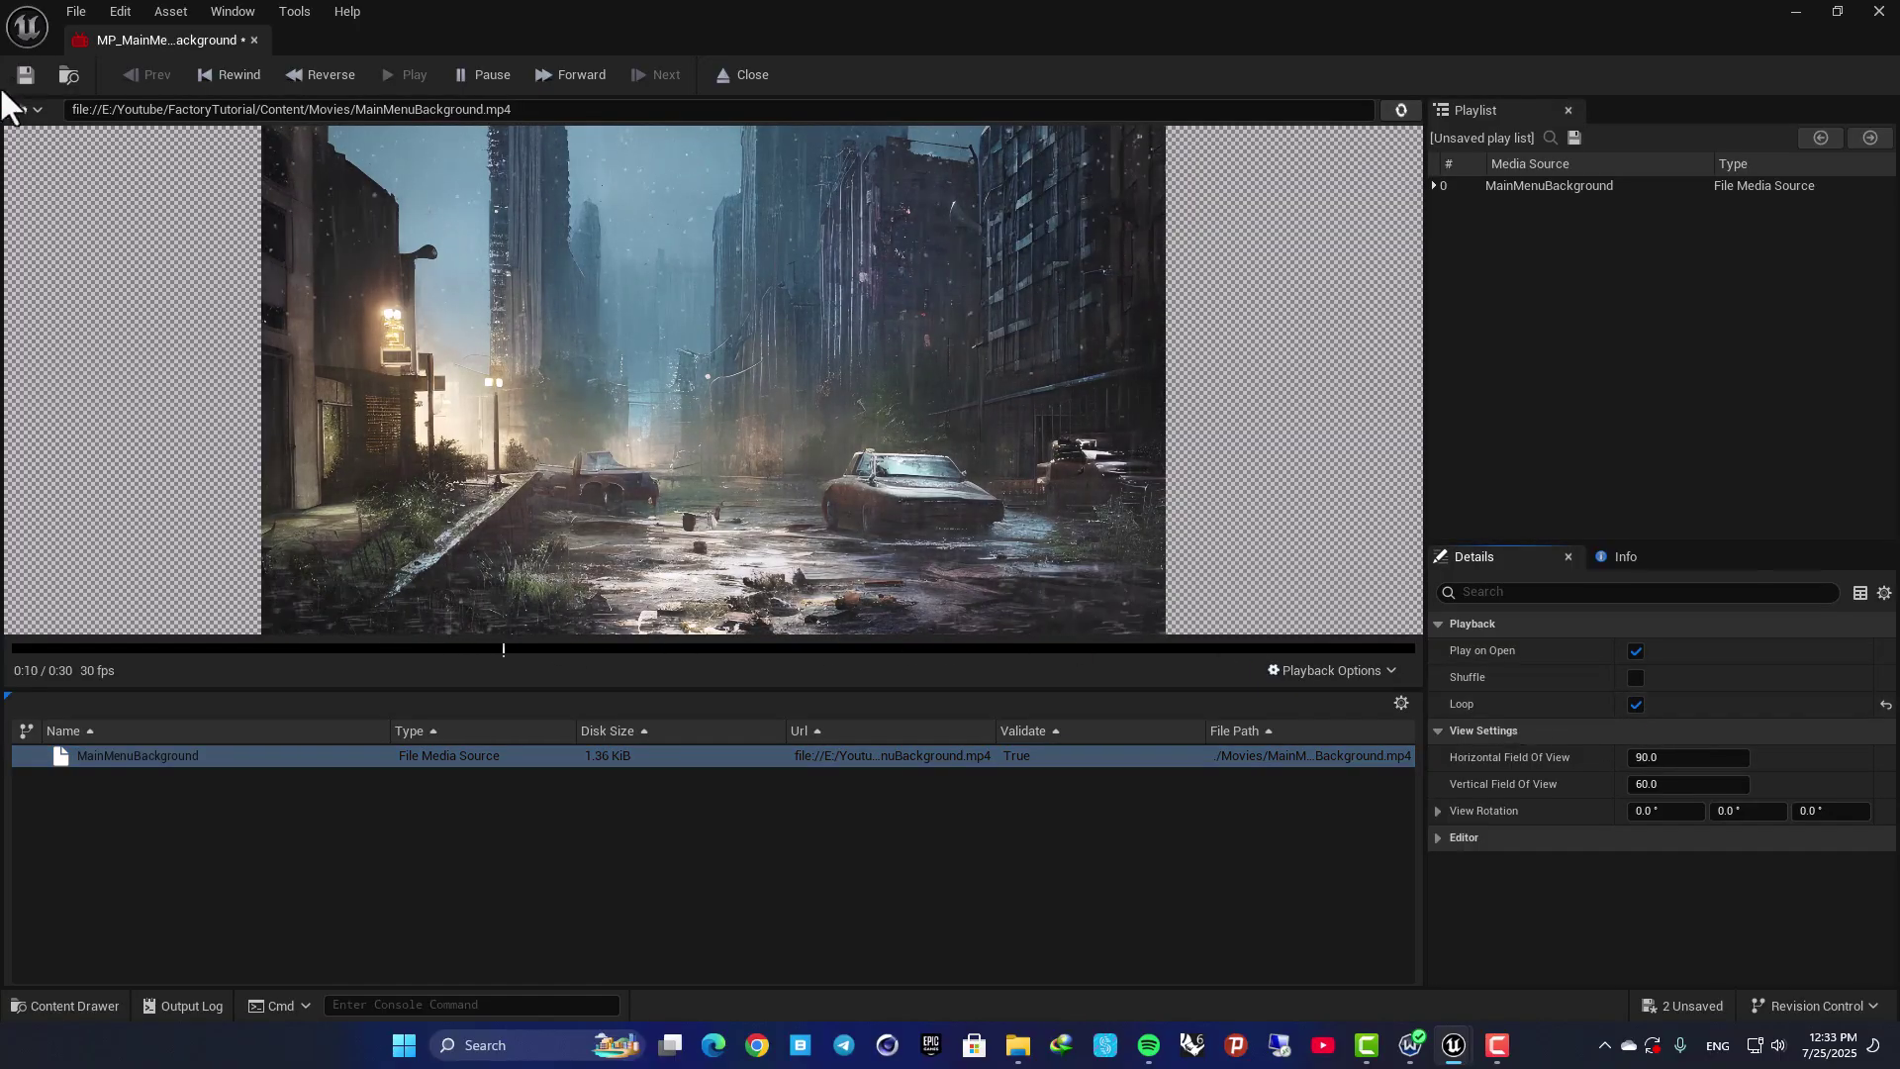
left_click(254, 40)
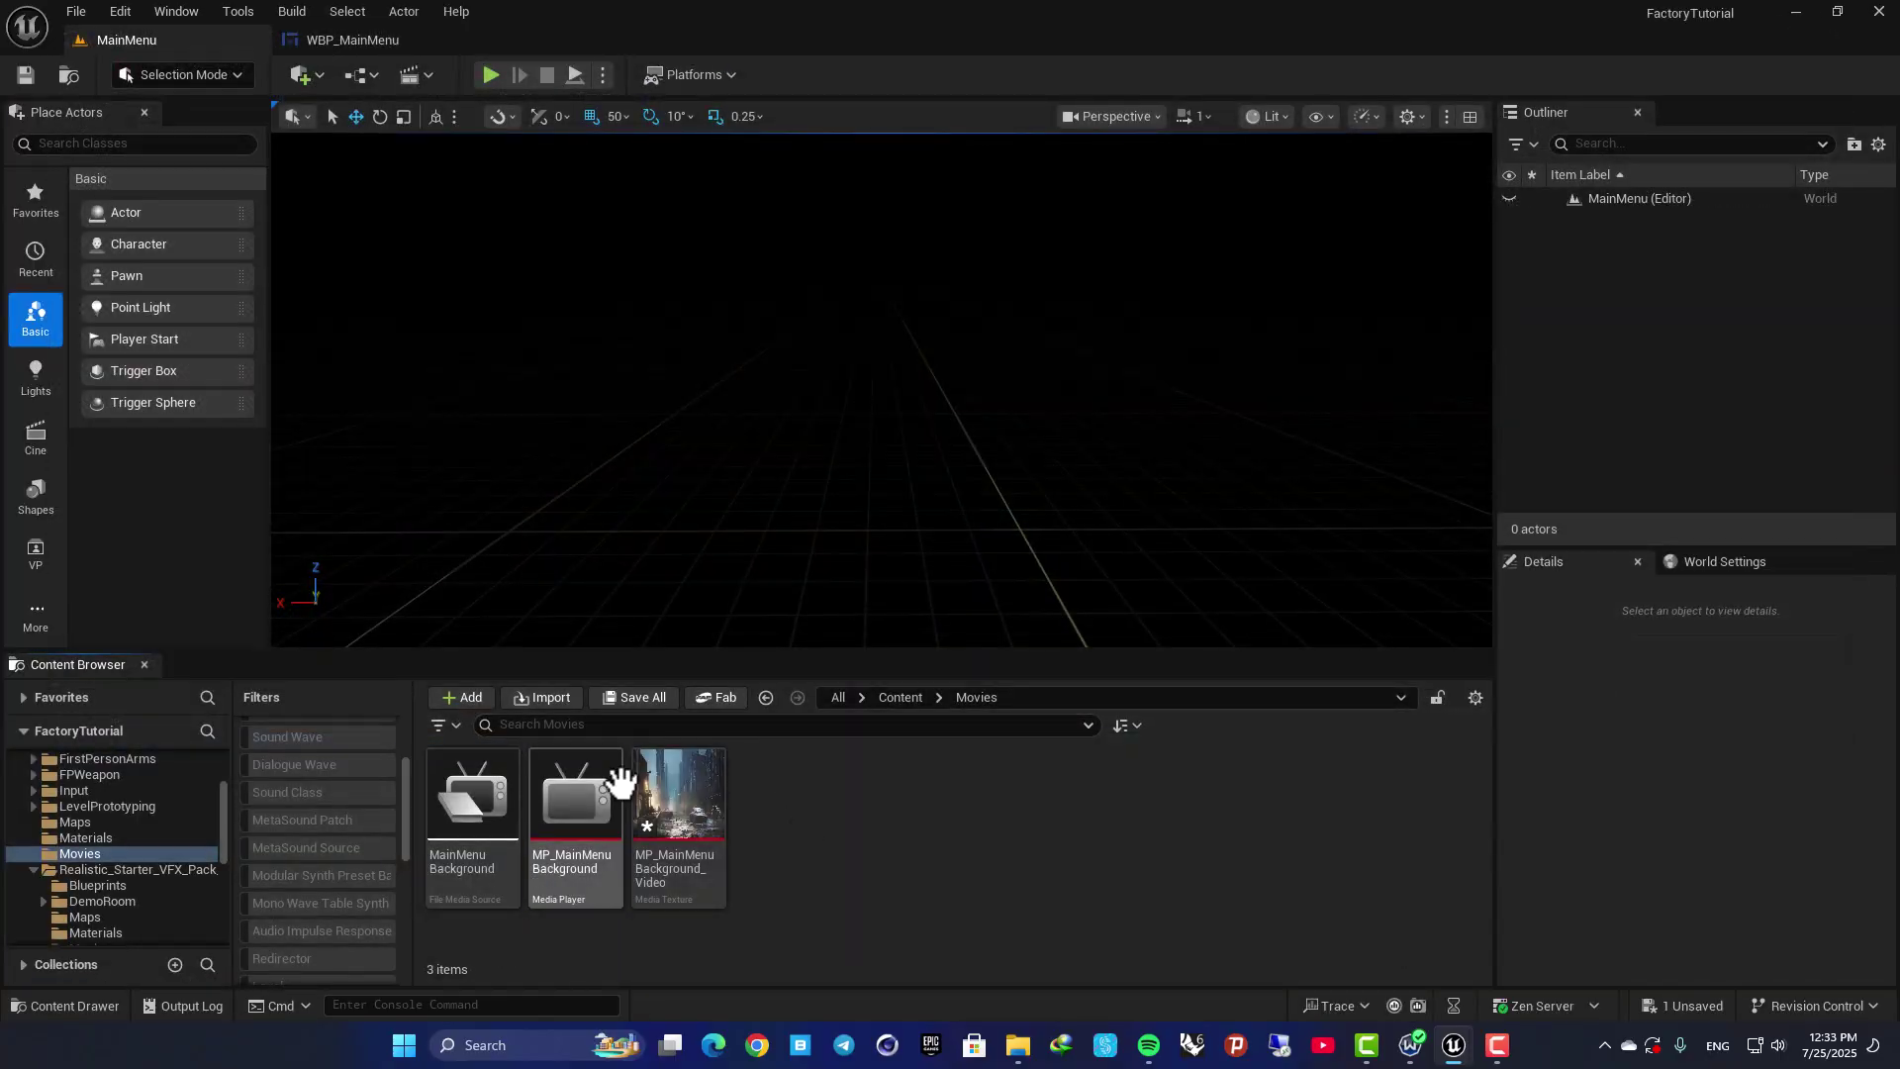
double_click(668, 786)
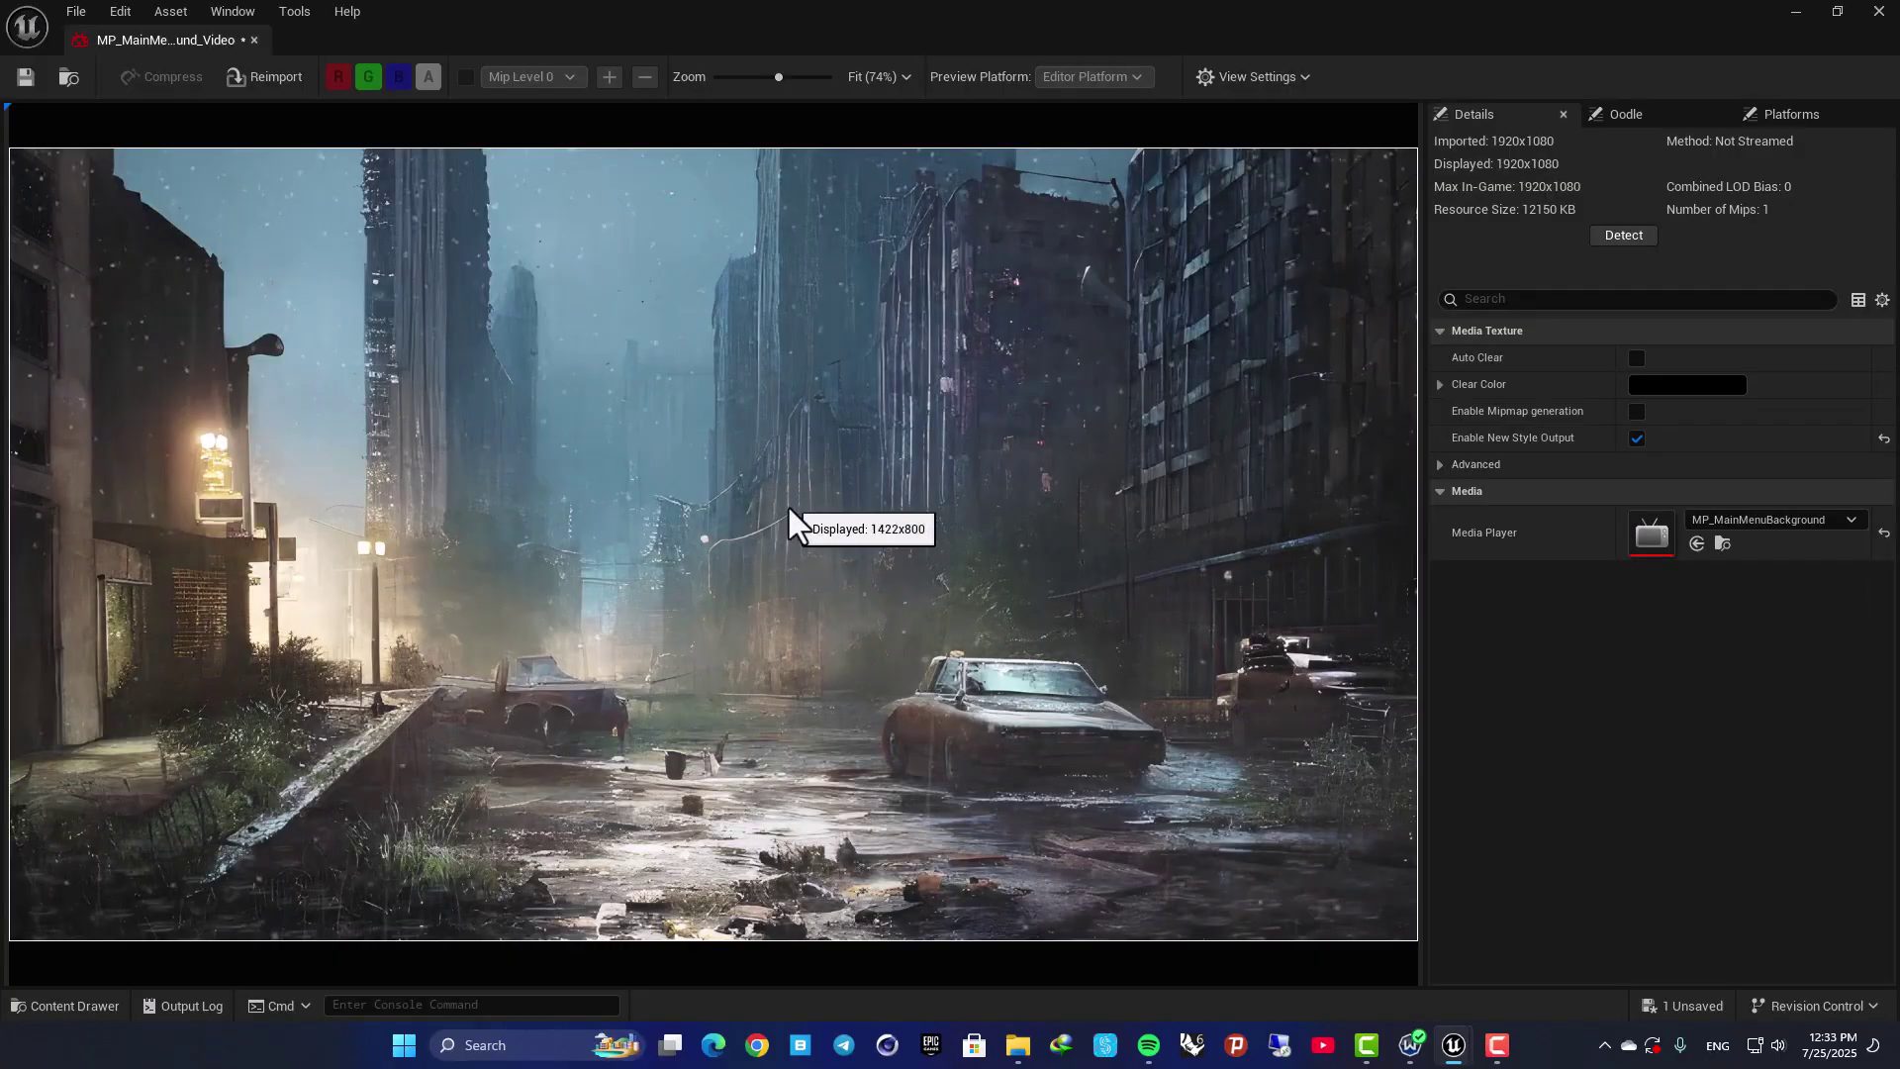
middle_click(146, 43)
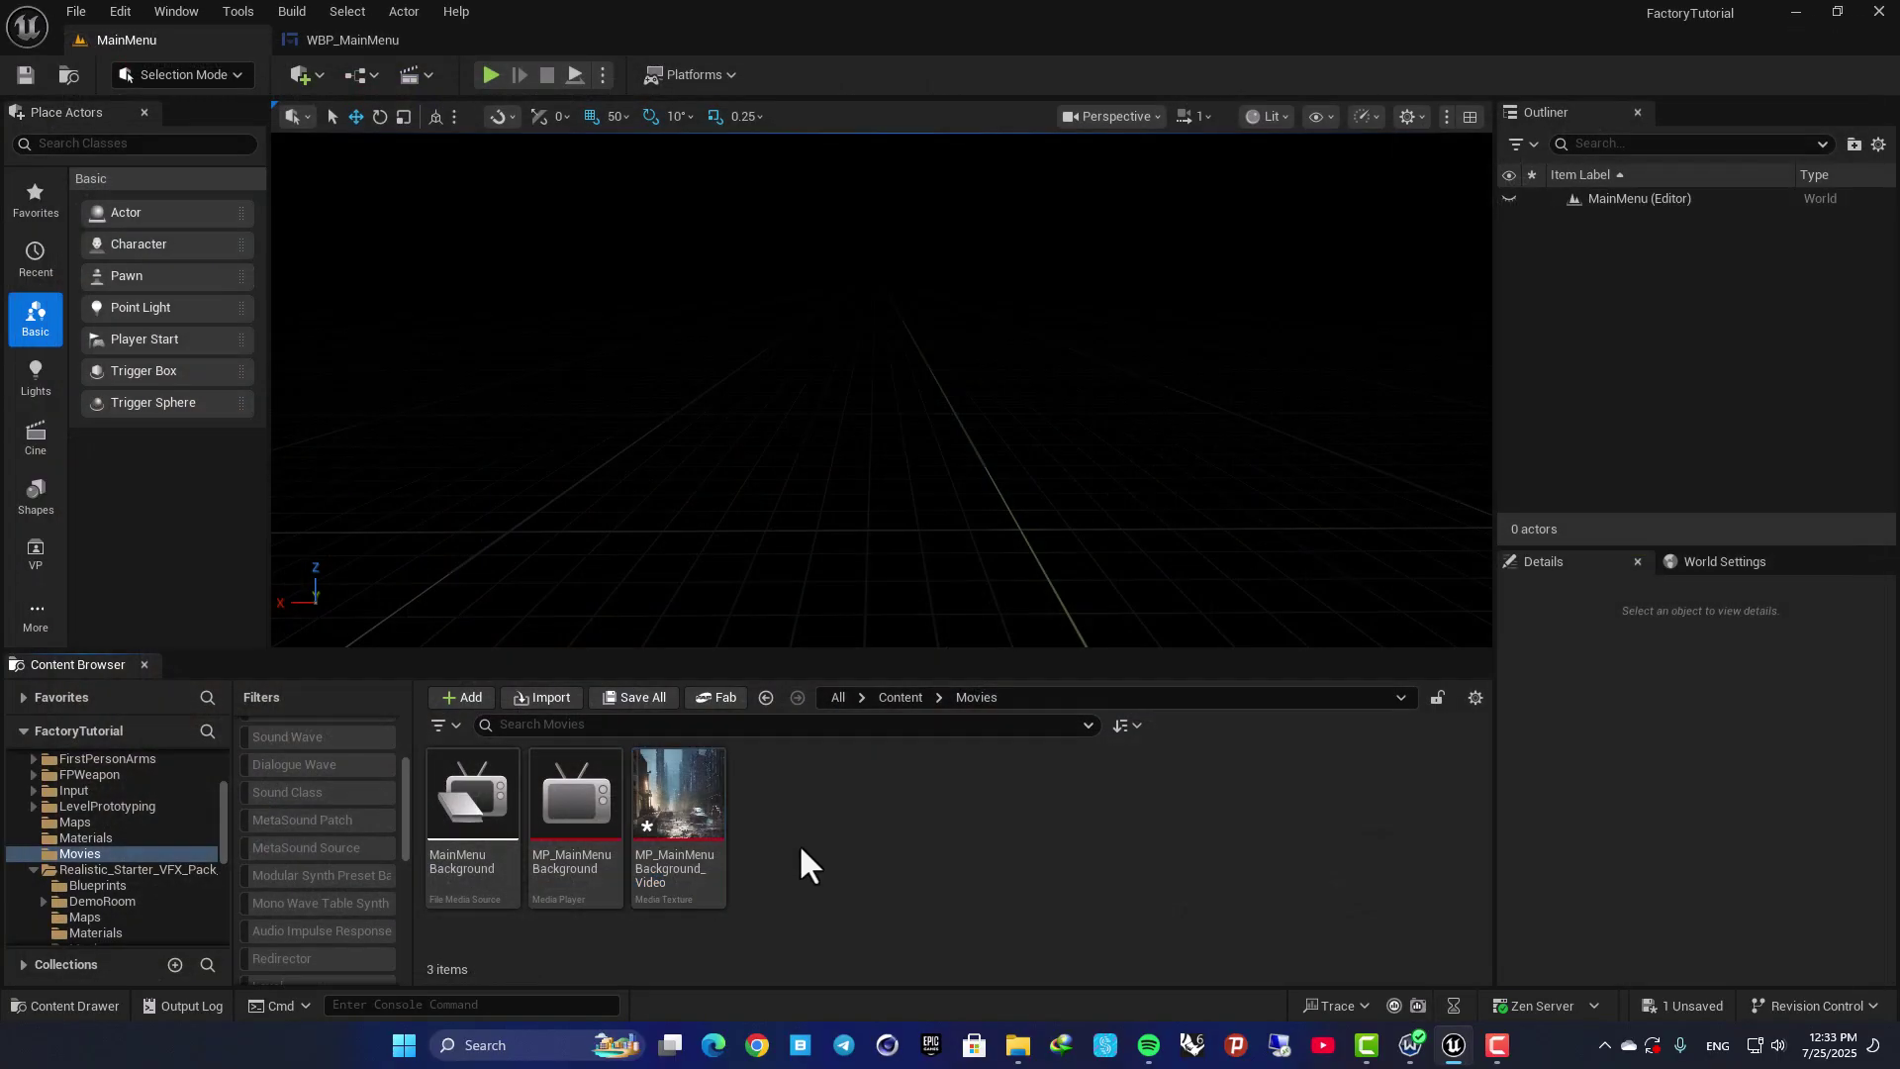
left_click(714, 772)
Step: Create a material named M_MainMenuBackground from the MP_MainMenuBackground_Video texture
left_click(922, 801)
left_click(692, 785)
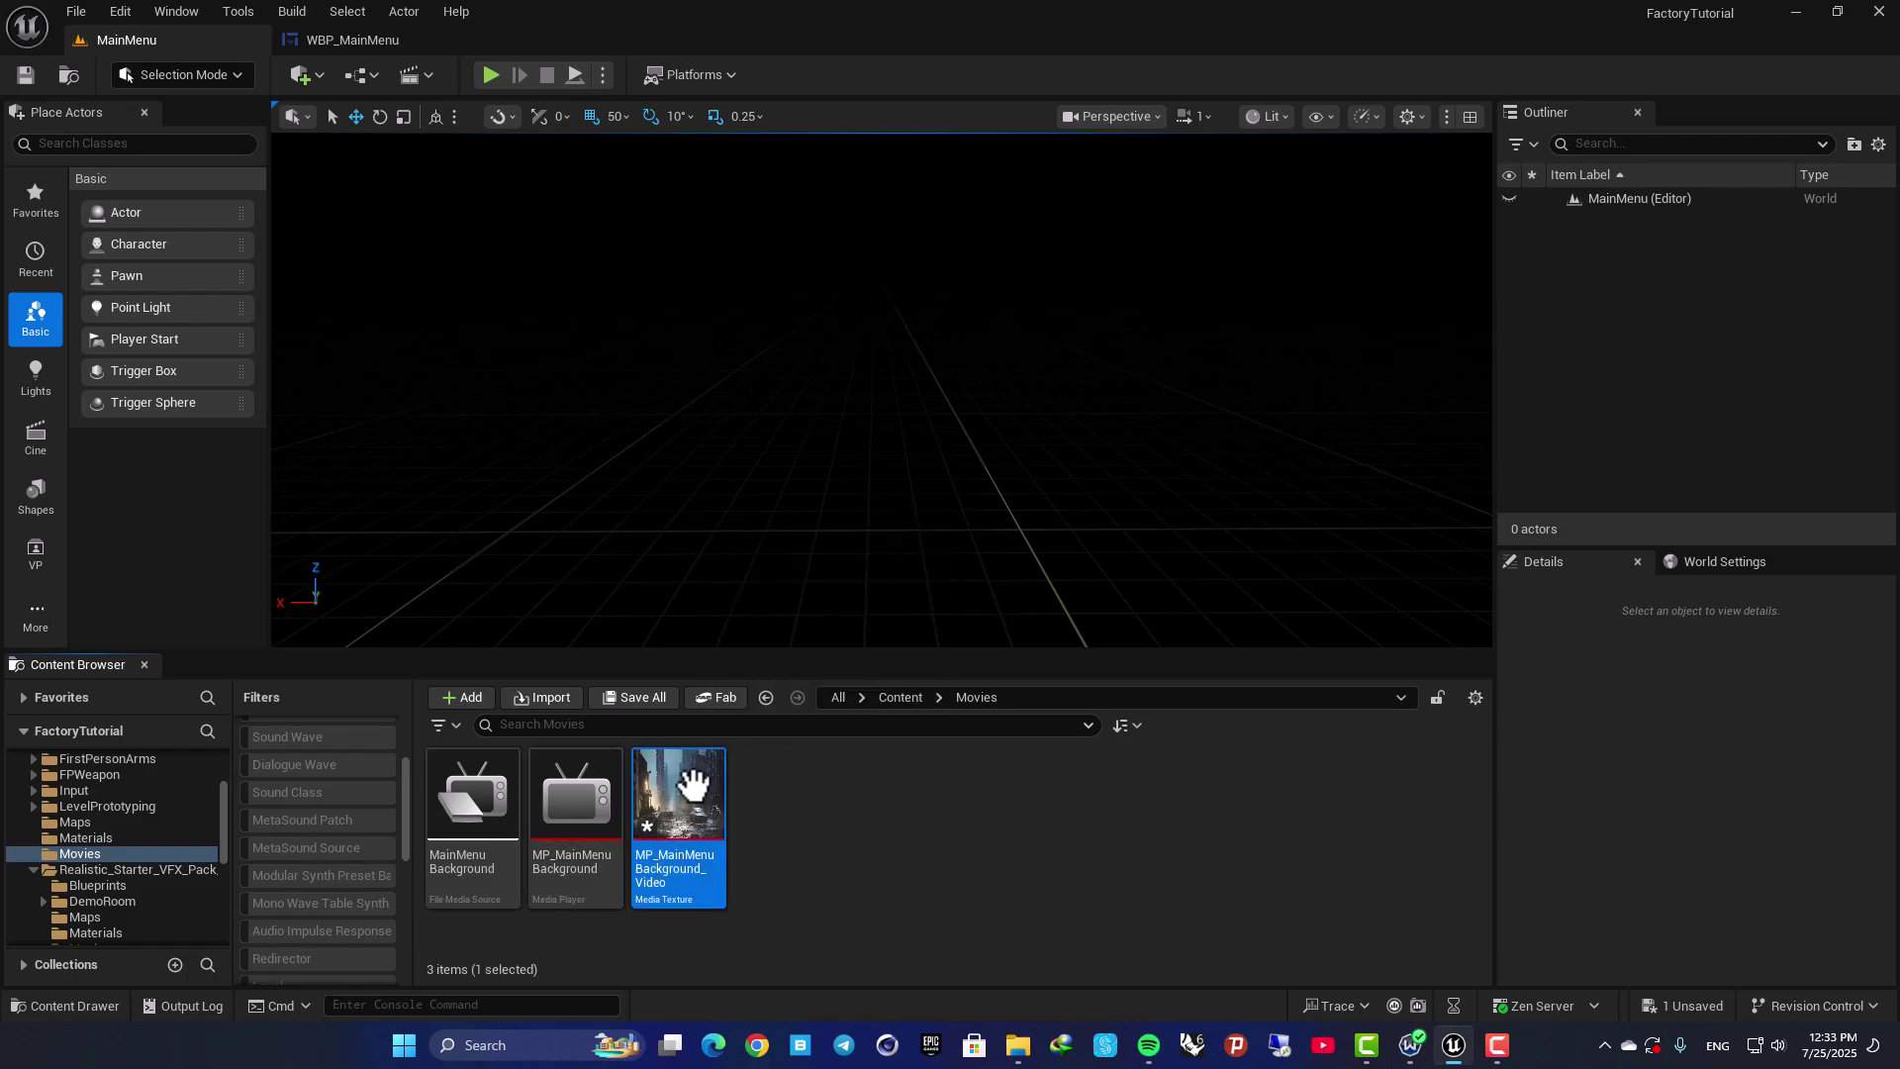
right_click(693, 785)
left_click(861, 198)
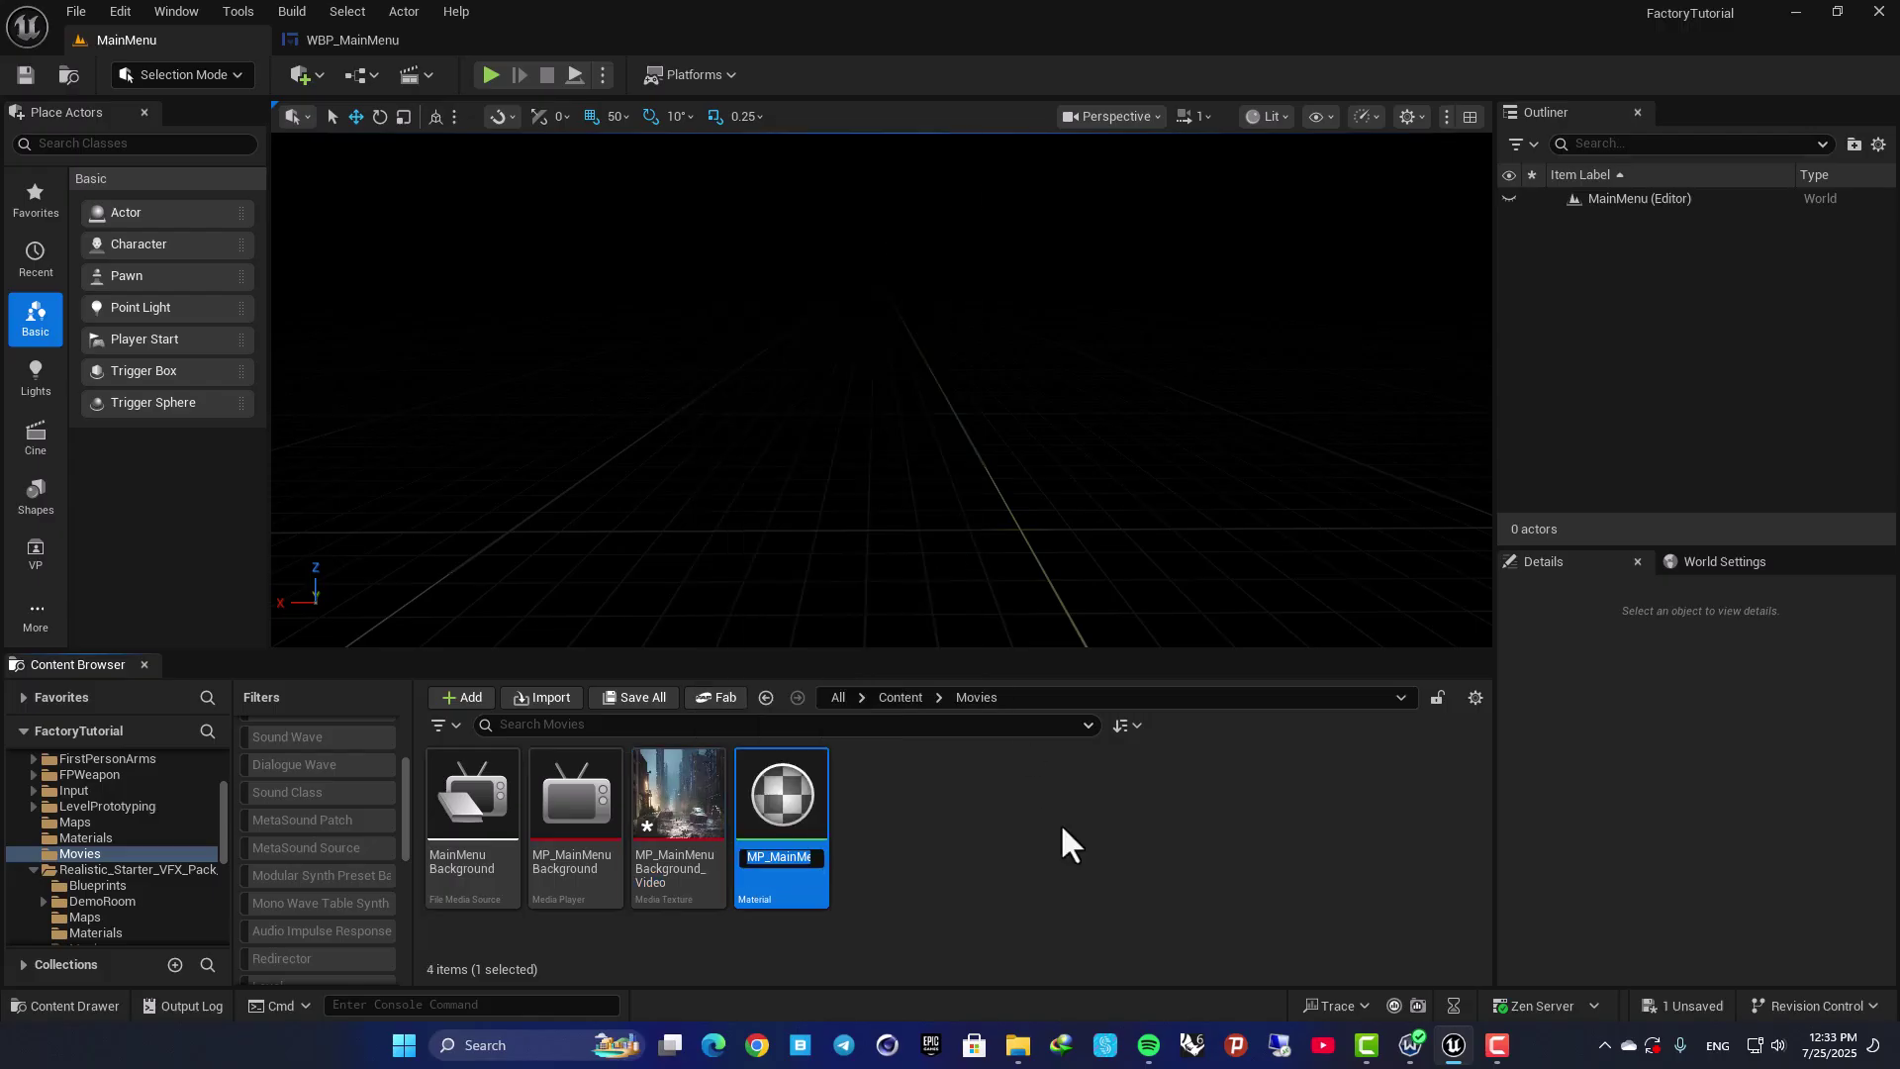
type("M")
type("_MainMen")
type("uBack")
type("ground")
key("Return")
key("Return")
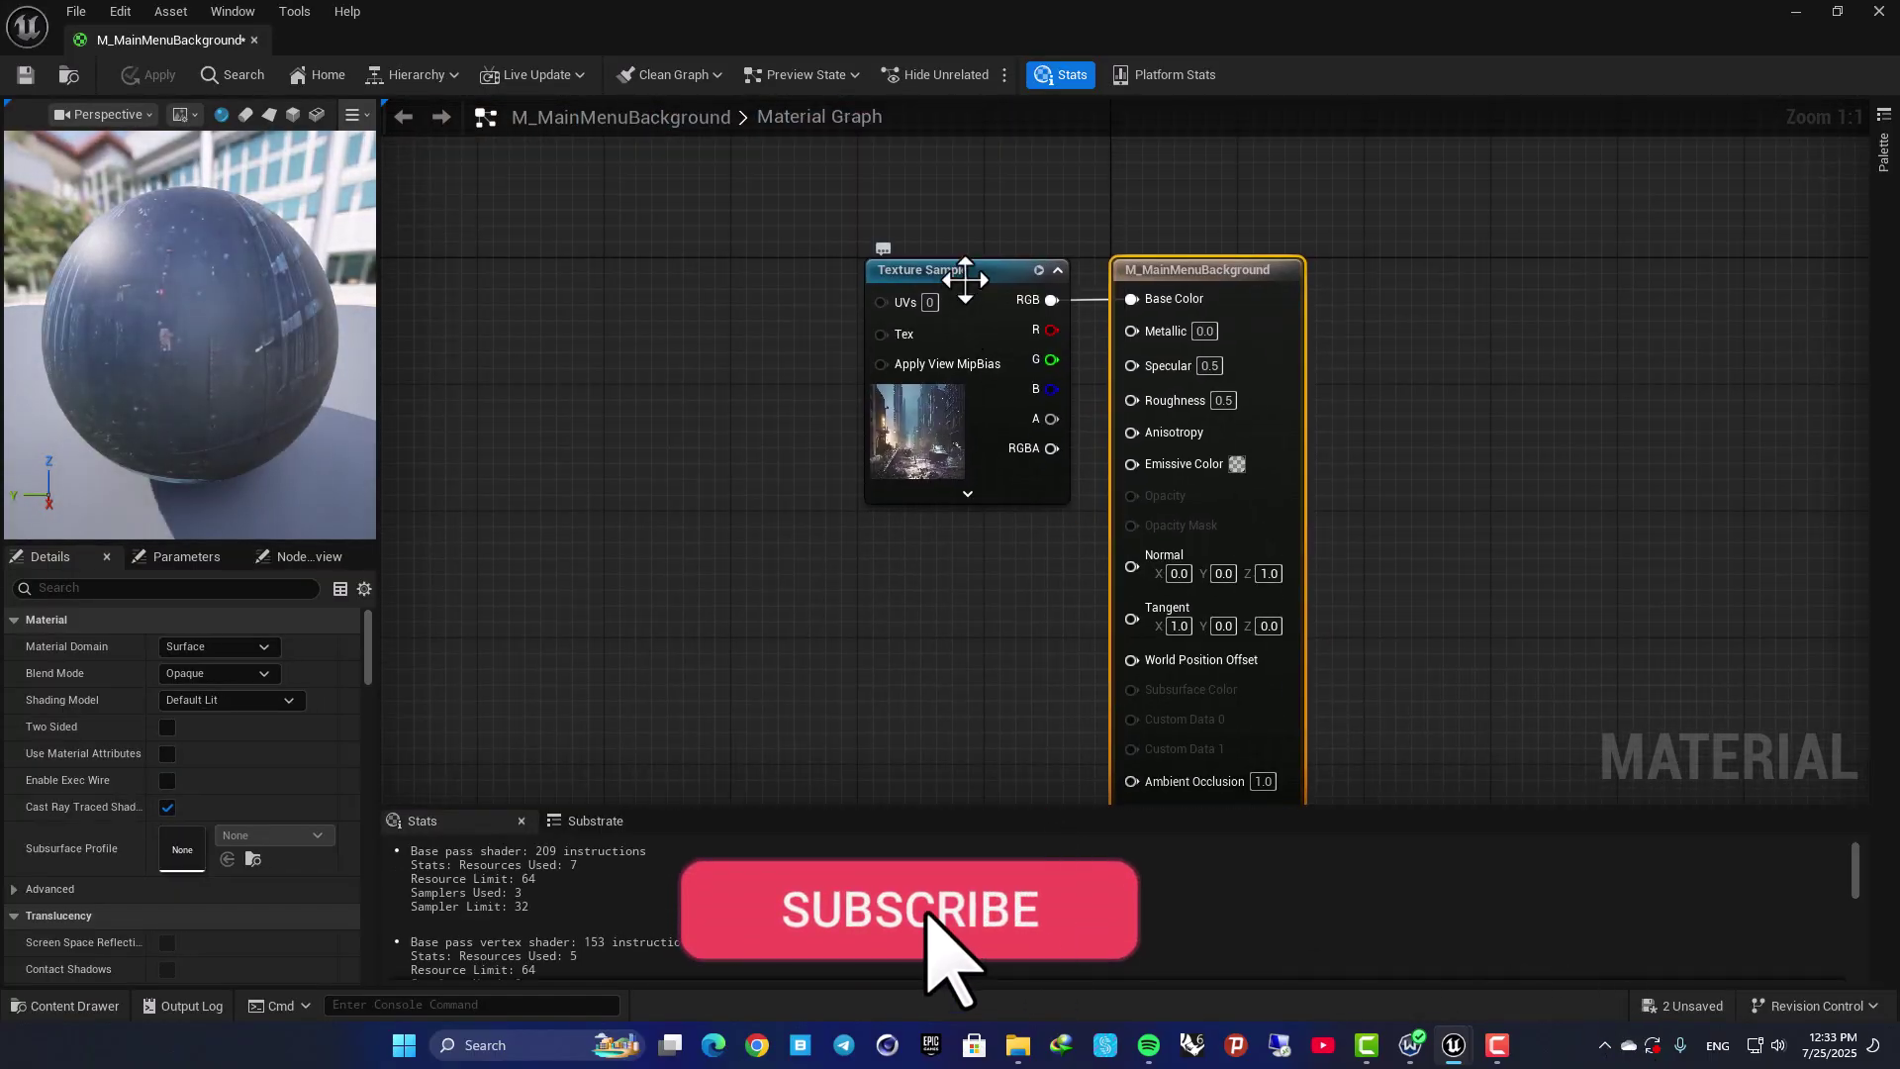
Step: Set the material's Material Domain to User Interface
left_click_drag(976, 319, 796, 320)
left_click(1273, 323)
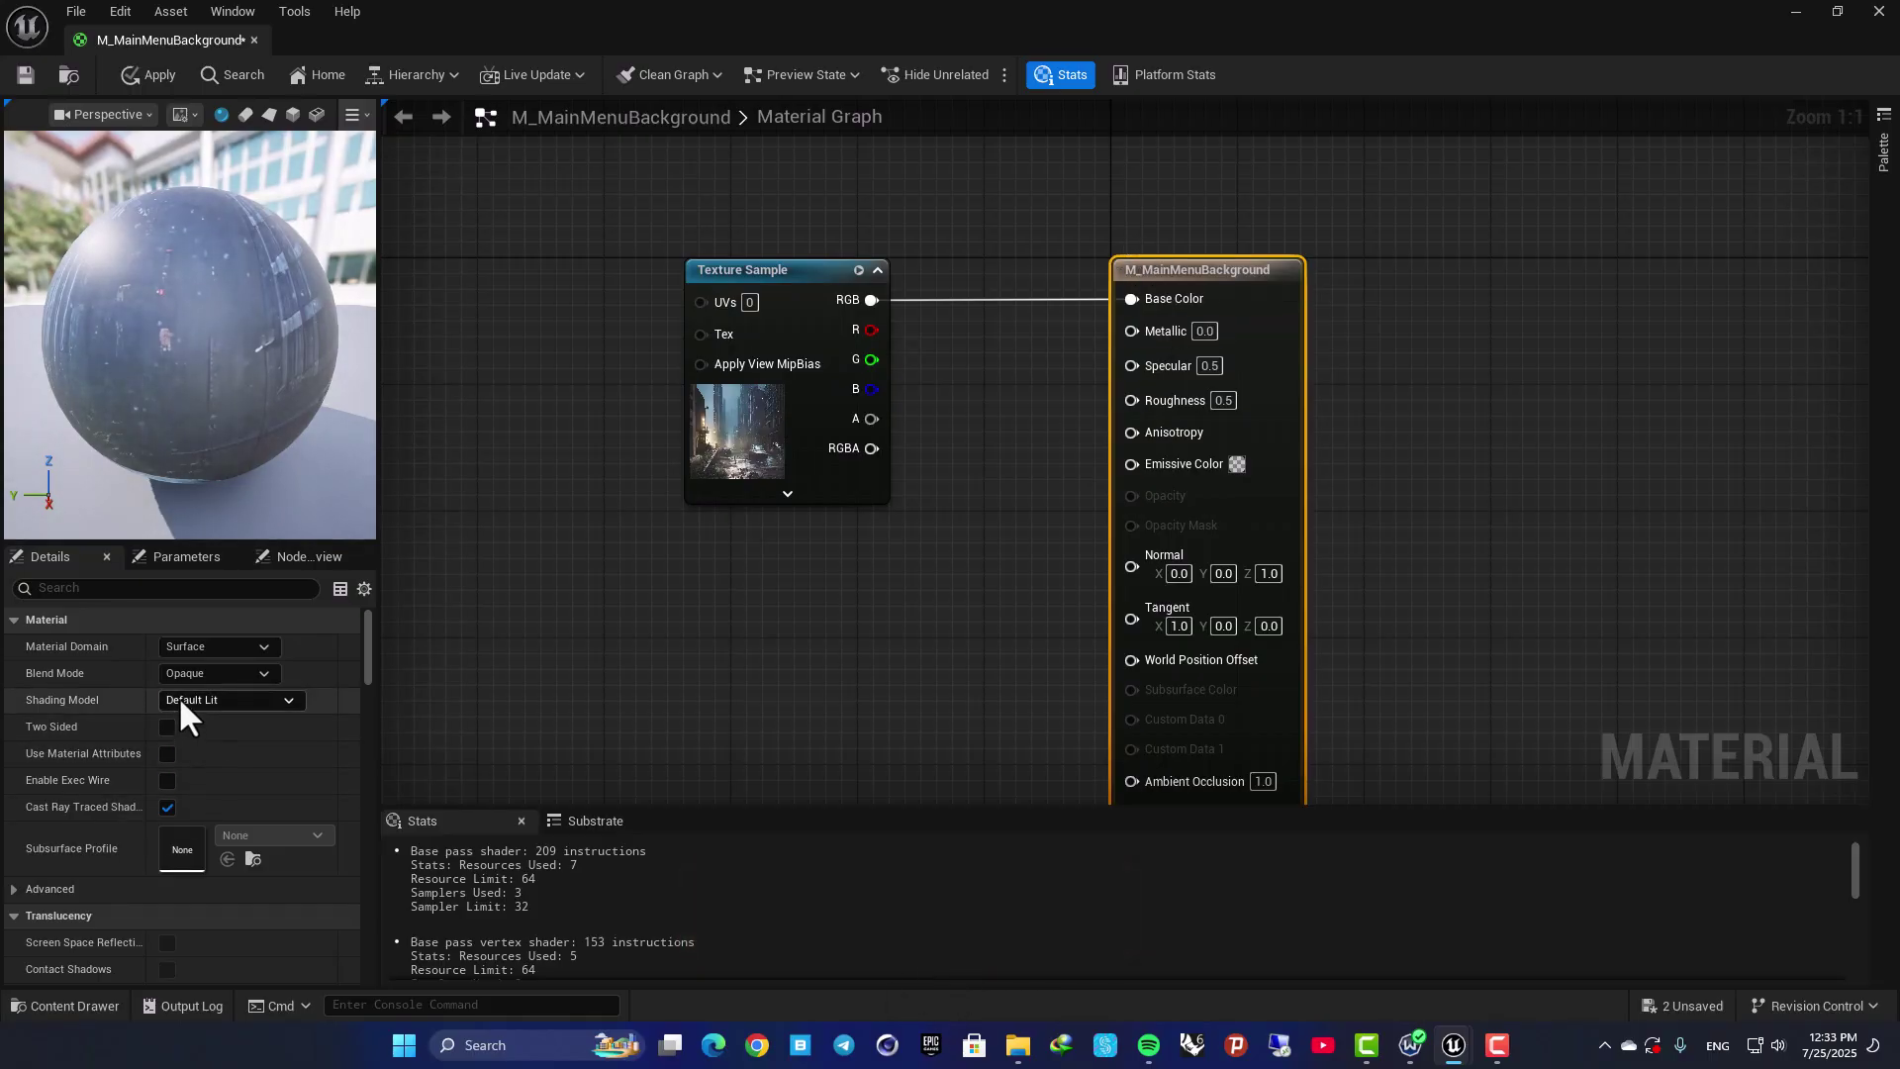
left_click(195, 674)
left_click(195, 674)
left_click(211, 645)
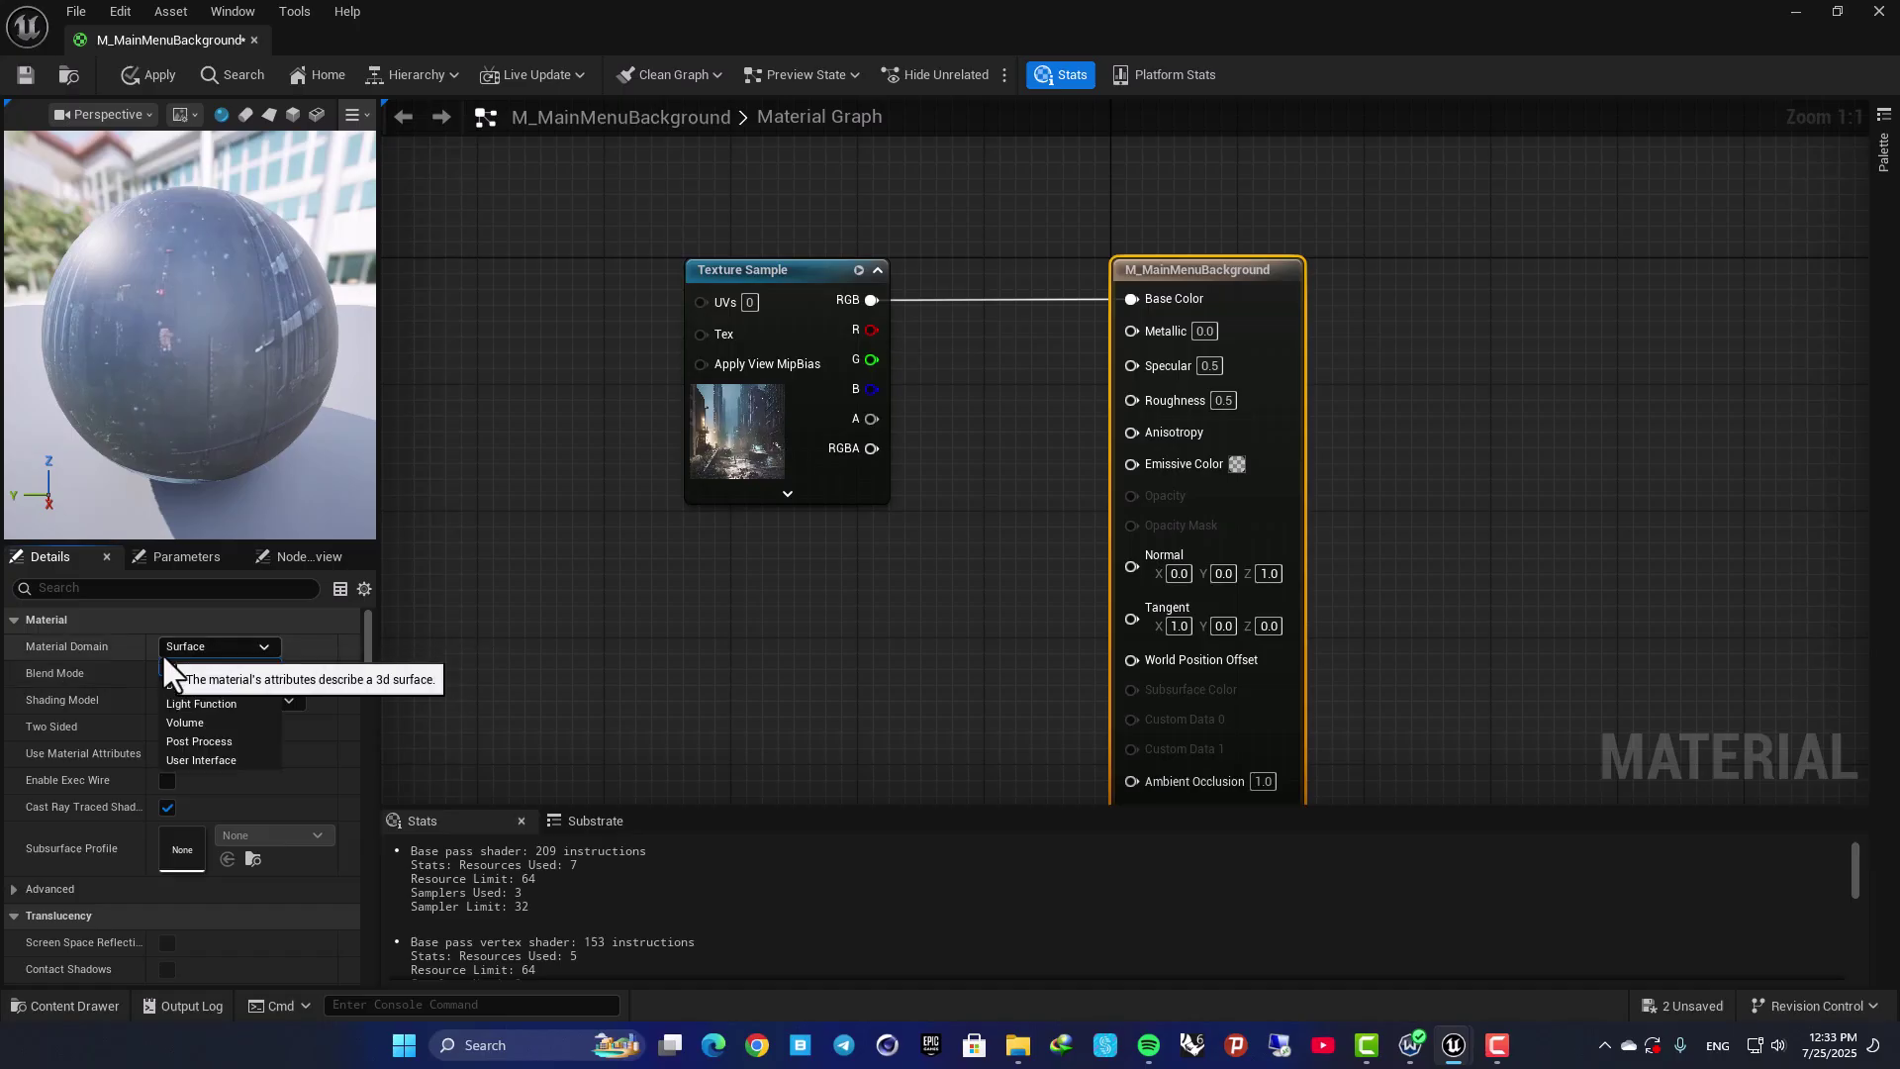
left_click(200, 760)
Step: Connect the texture's RGB output to Final Color and save the material
right_click_drag(957, 293, 901, 477)
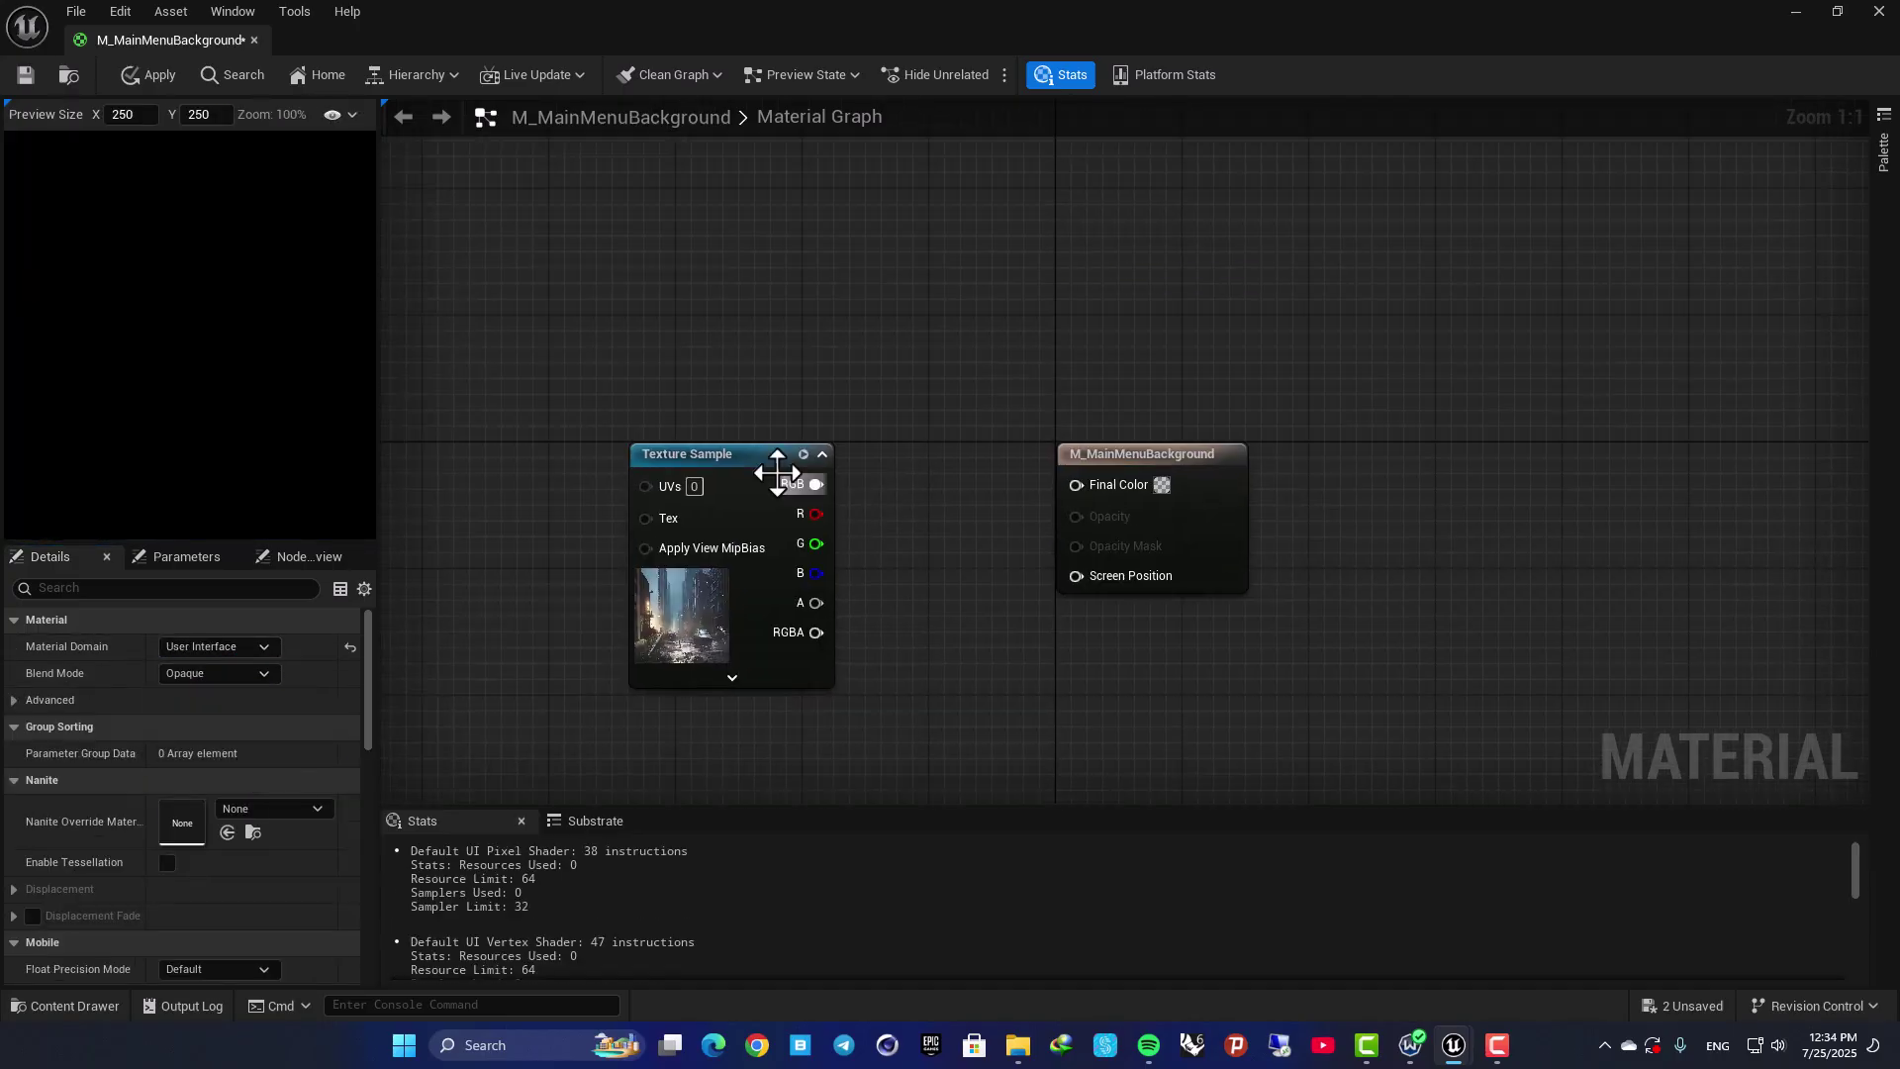
left_click_drag(738, 461, 1076, 484)
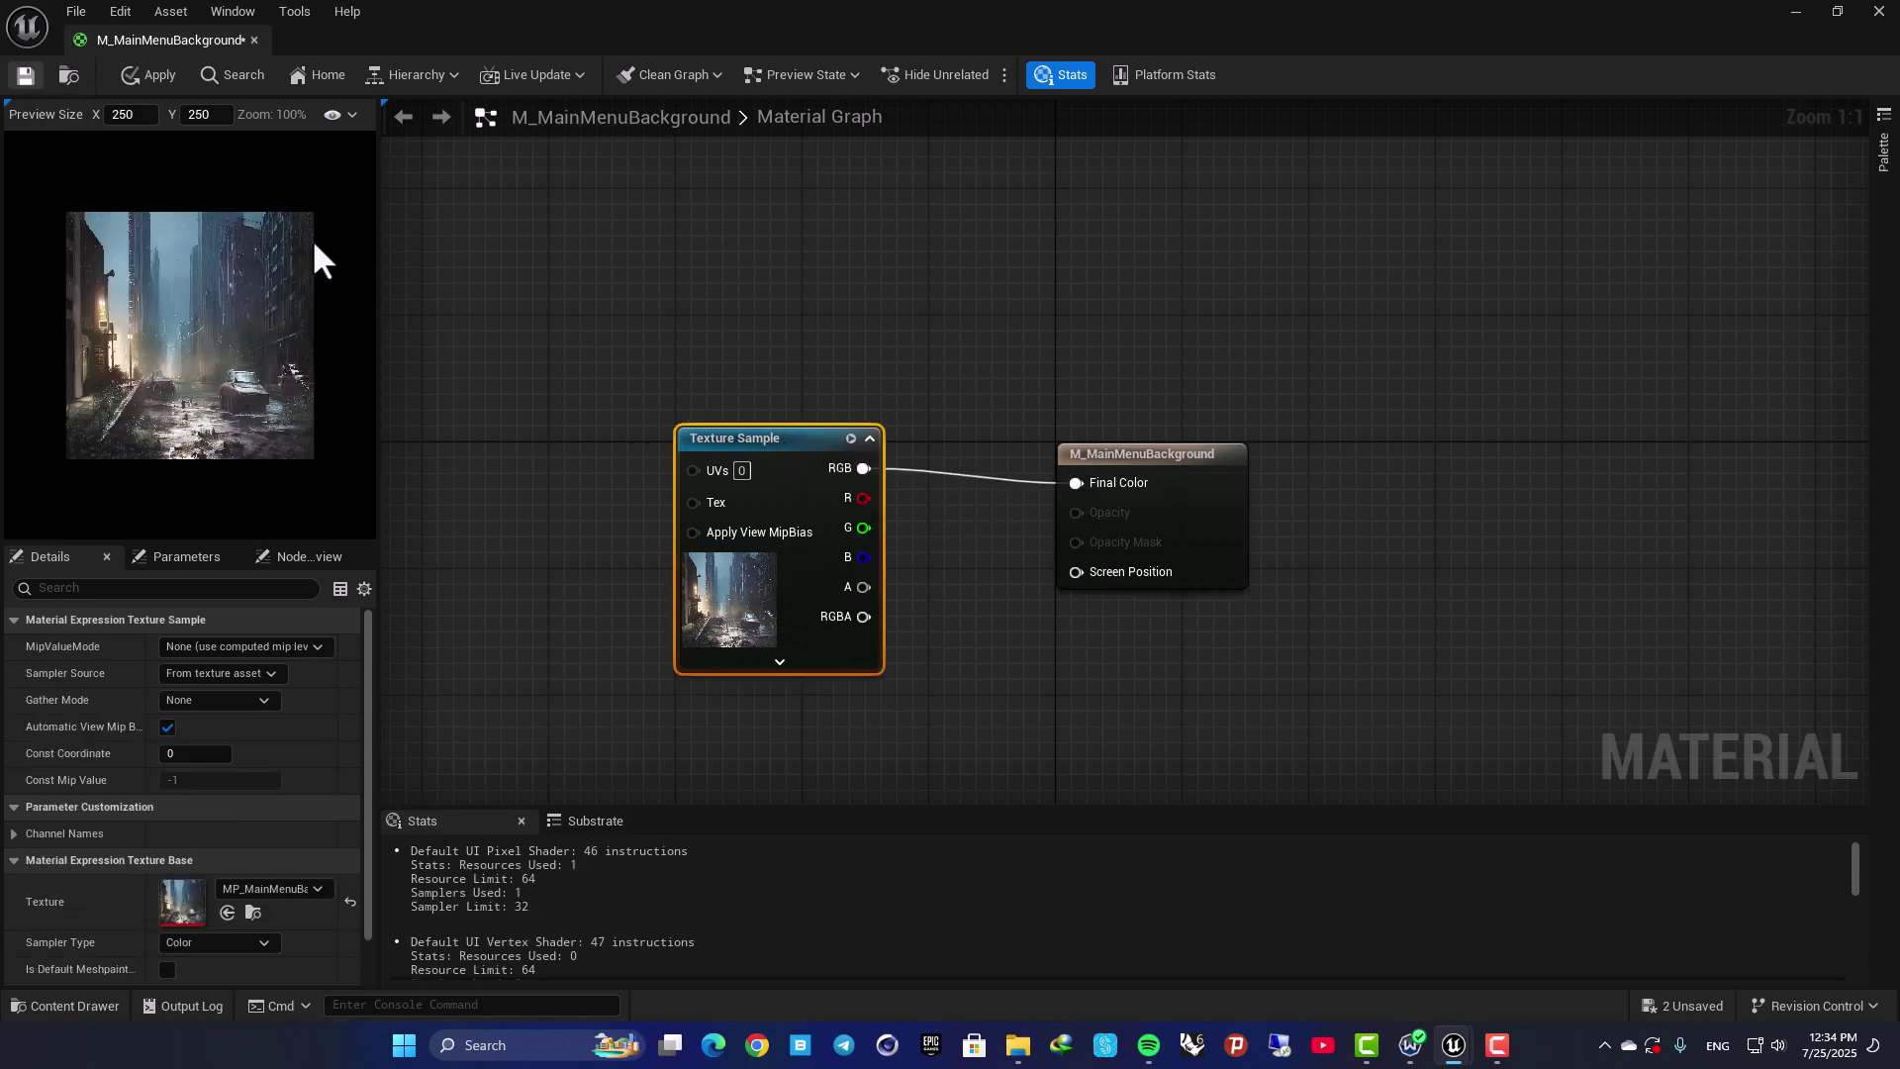
key("ctrl+s")
left_click_drag(543, 306, 359, 223)
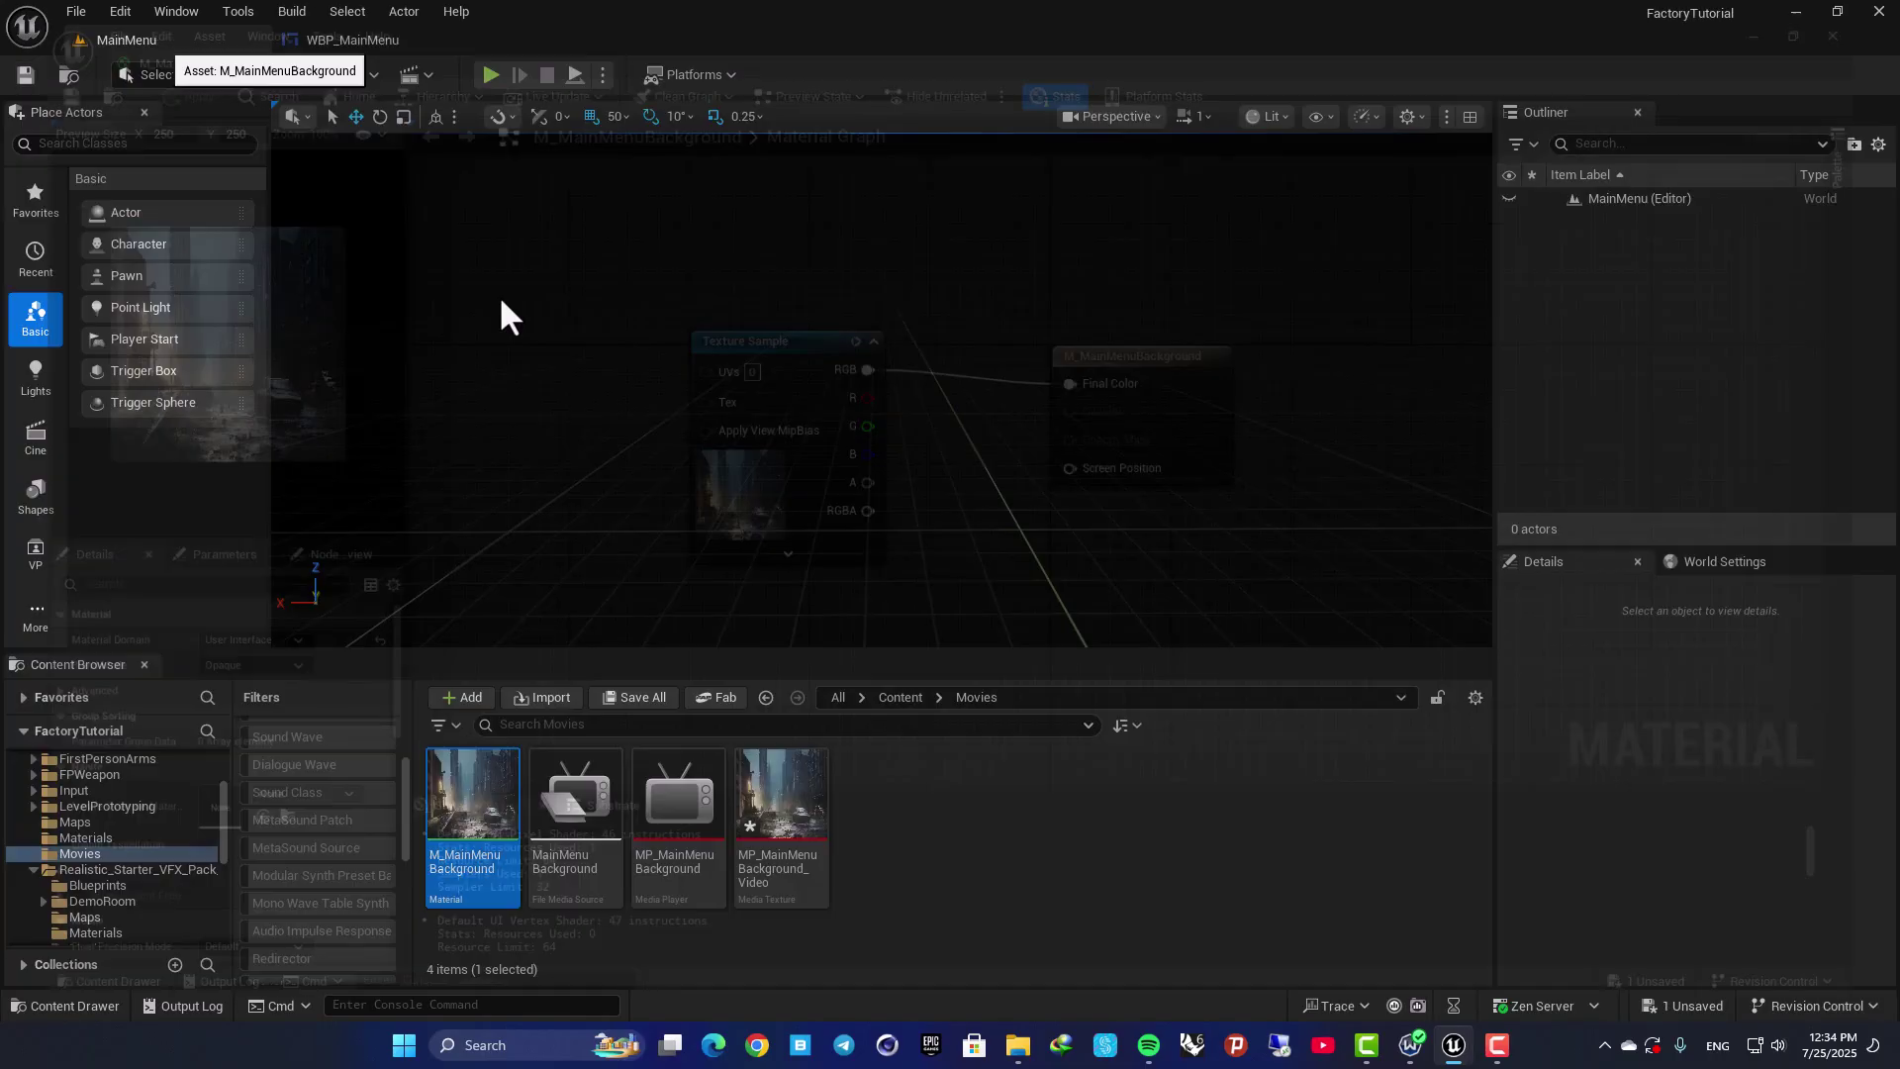
Step: Assign M_MainMenuBackground as Image_0's brush image and compile WBP_MainMenu
left_click(396, 40)
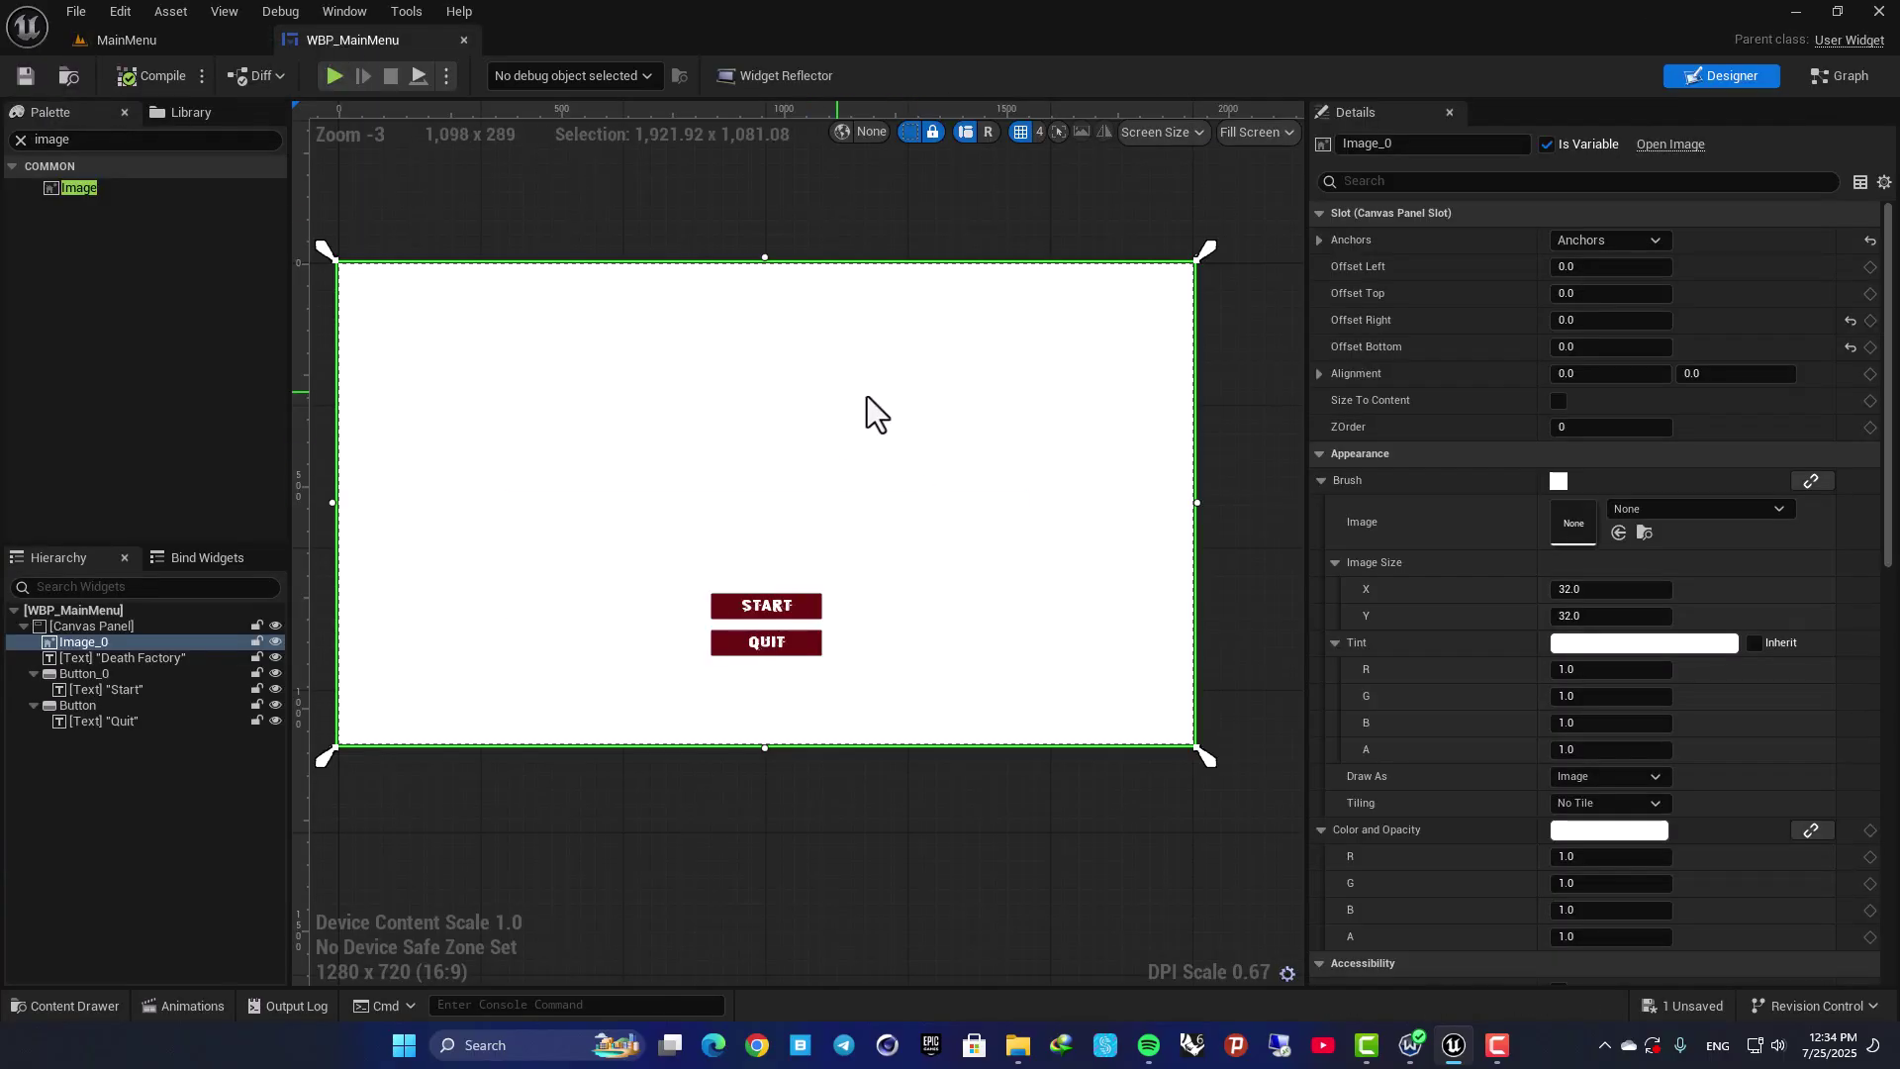
left_click(1710, 507)
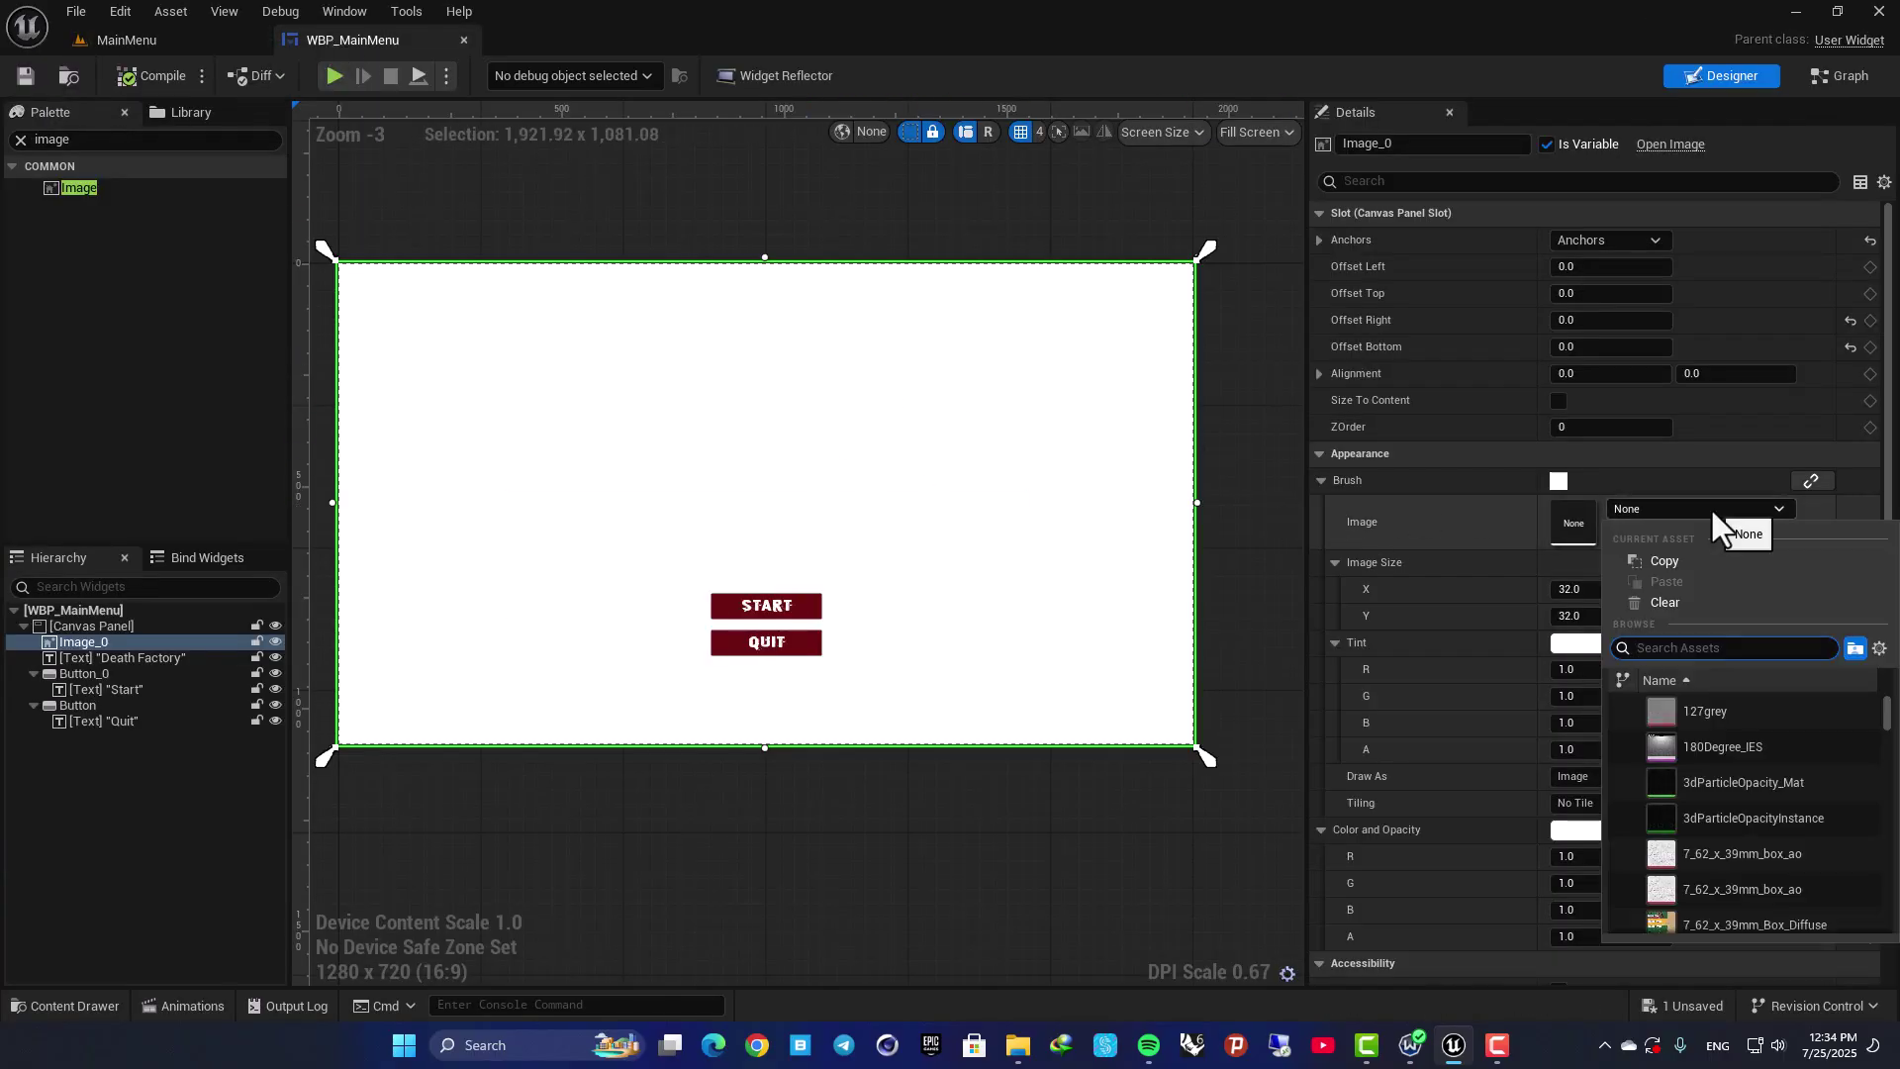
left_click(1710, 507)
left_click(1710, 507)
type("main")
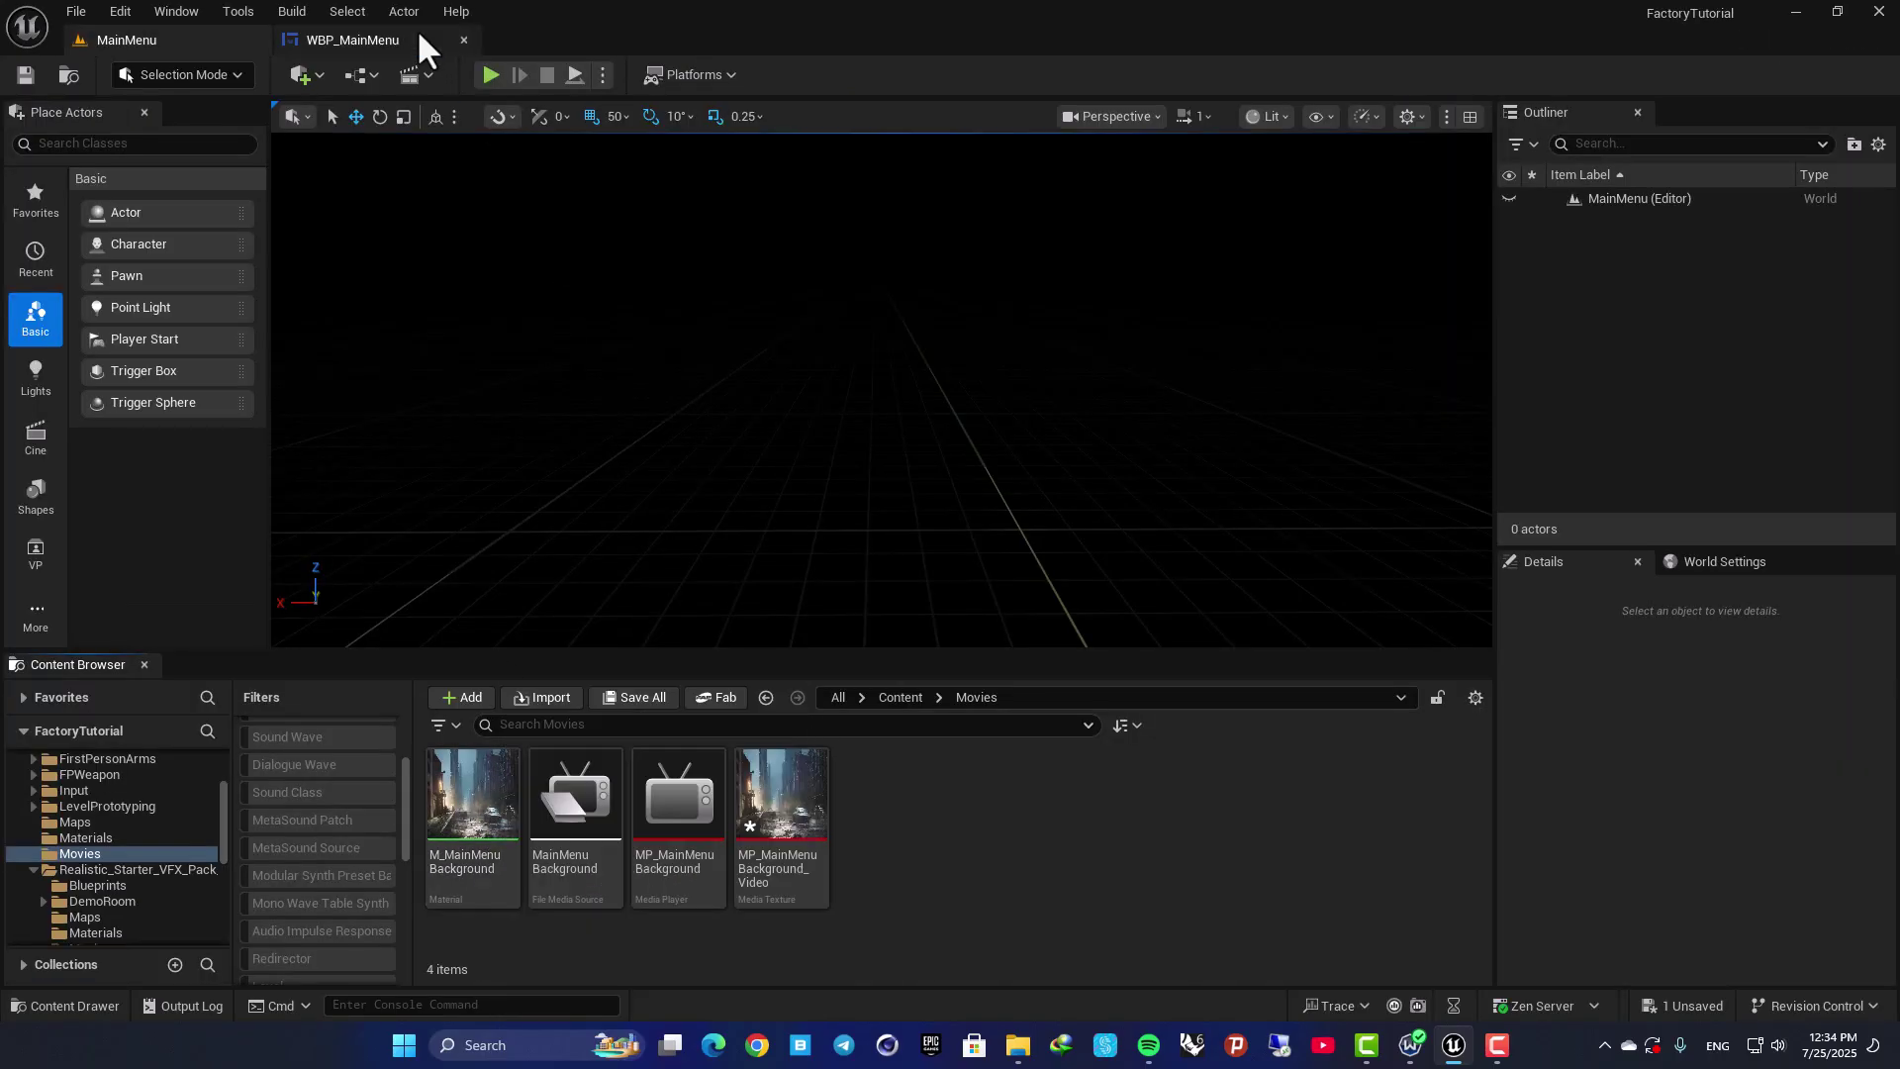
left_click(411, 41)
left_click(1633, 506)
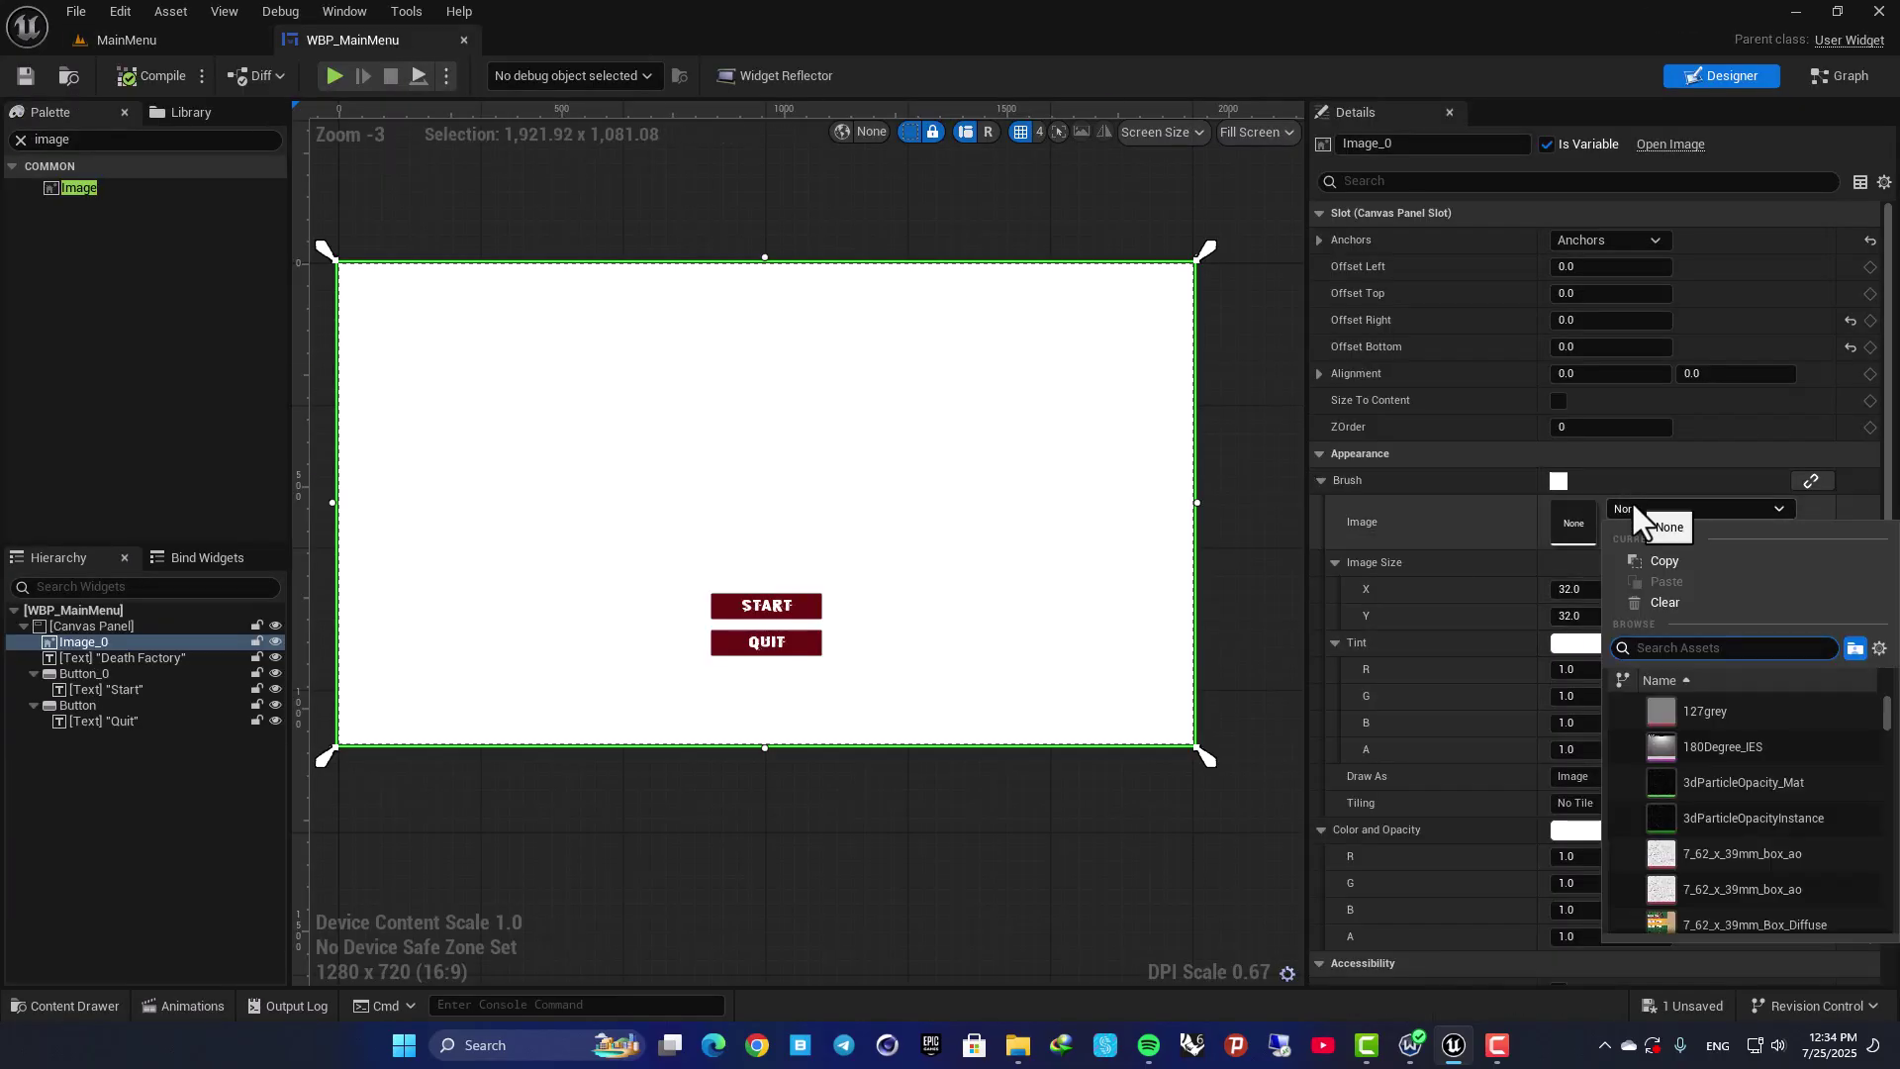
type("M_mainmen")
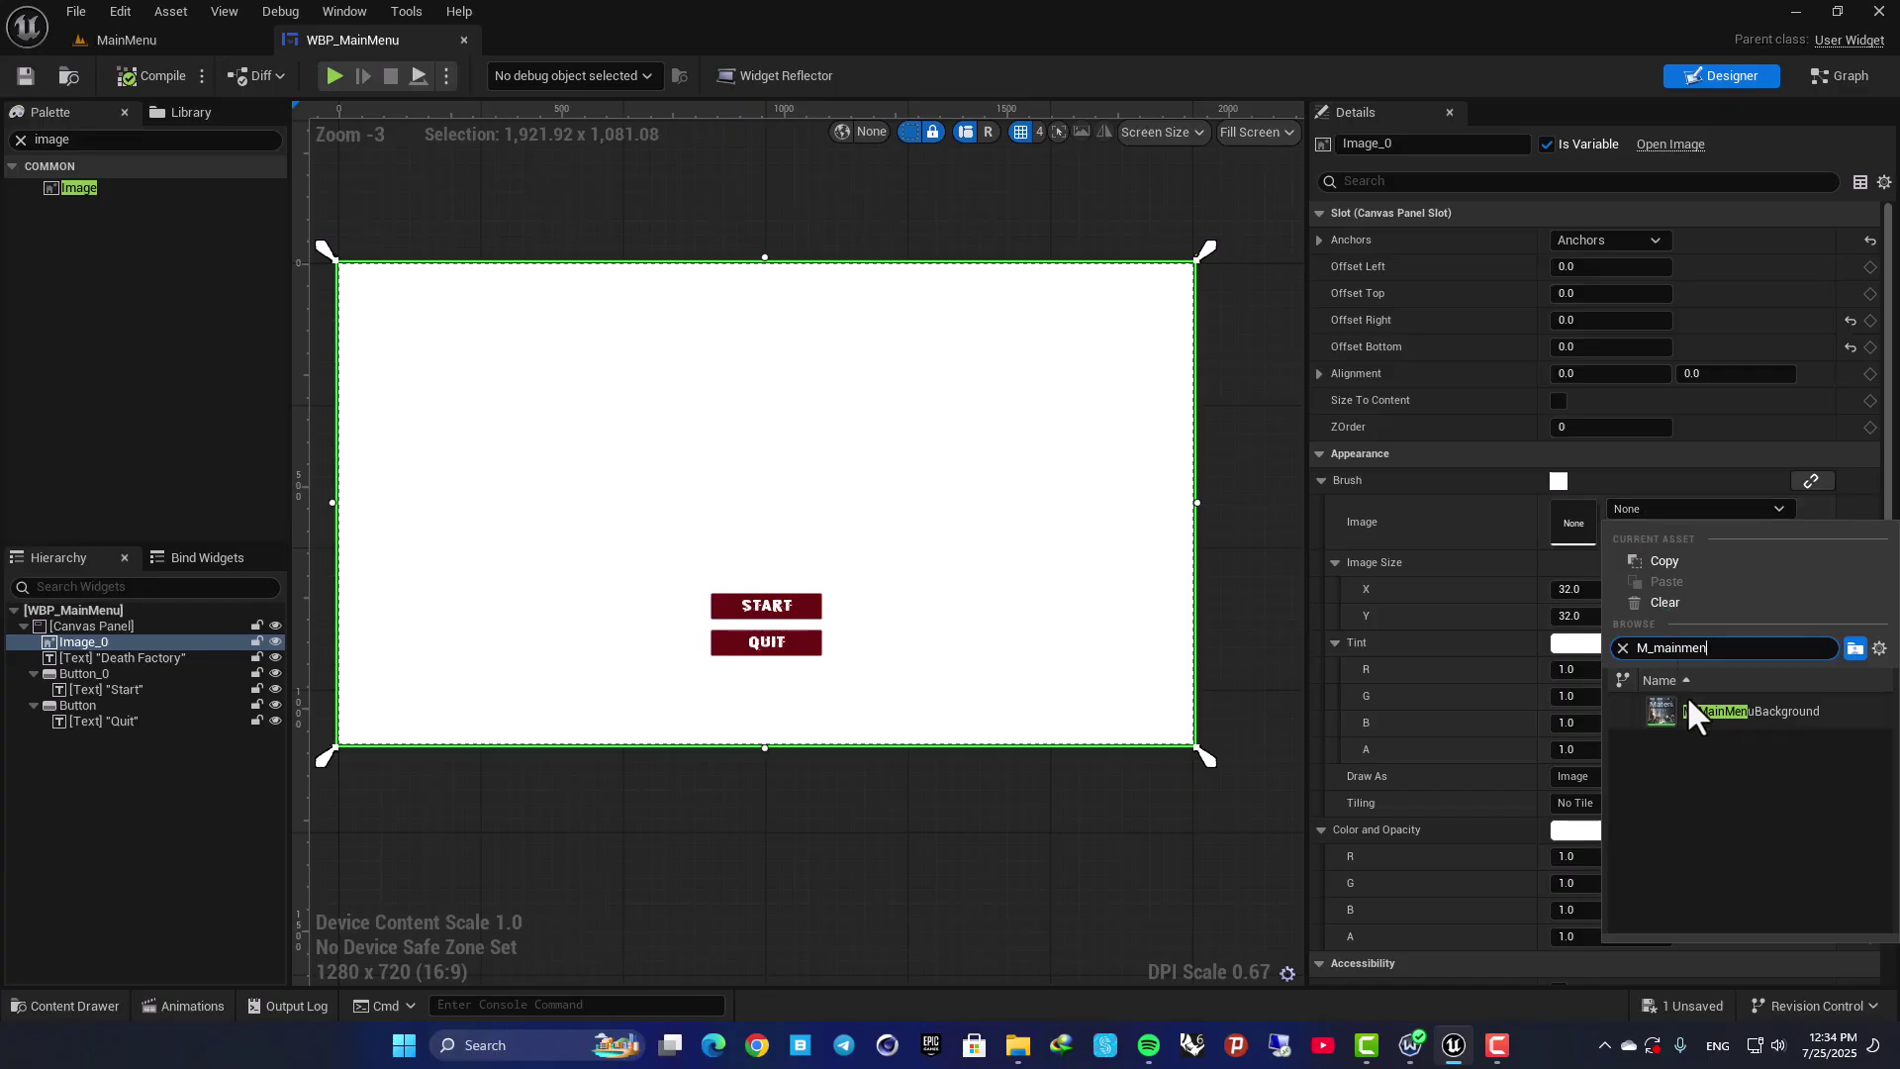
left_click(1742, 711)
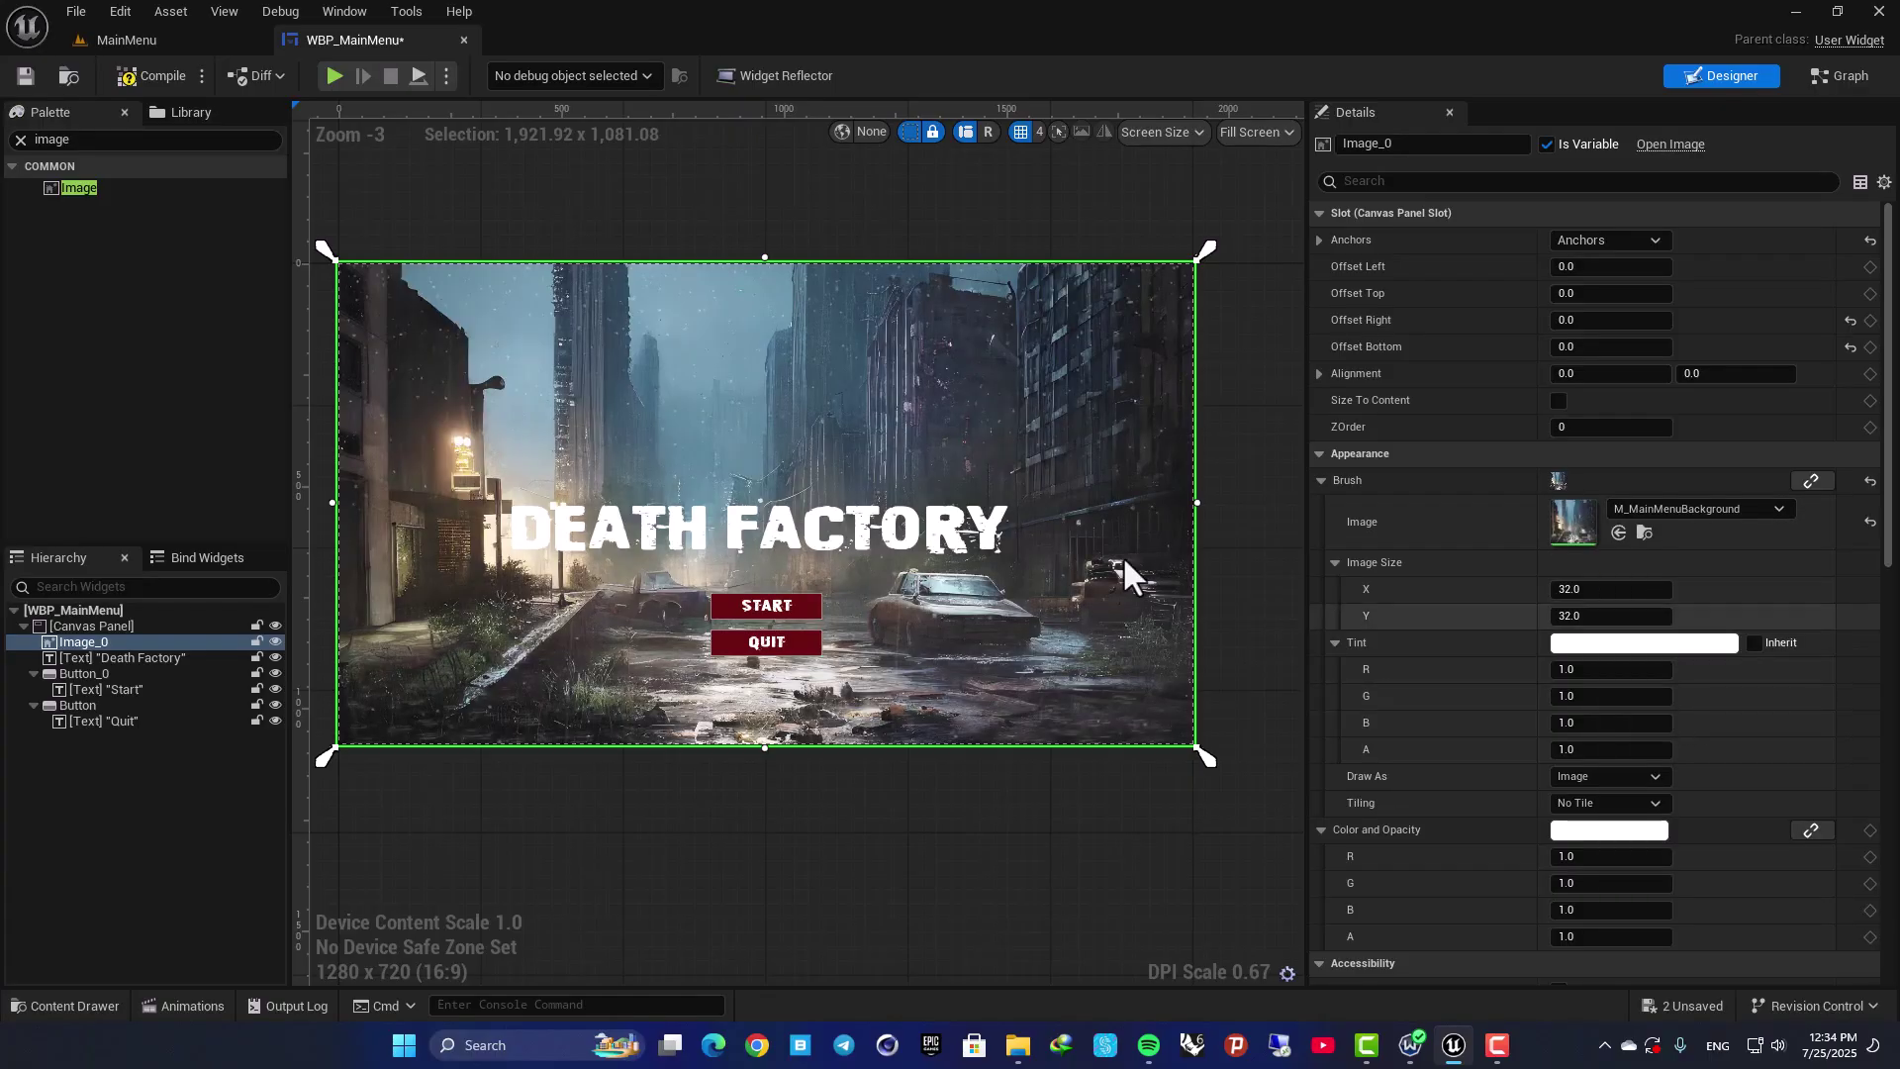
left_click(141, 75)
right_click_drag(428, 138, 511, 171)
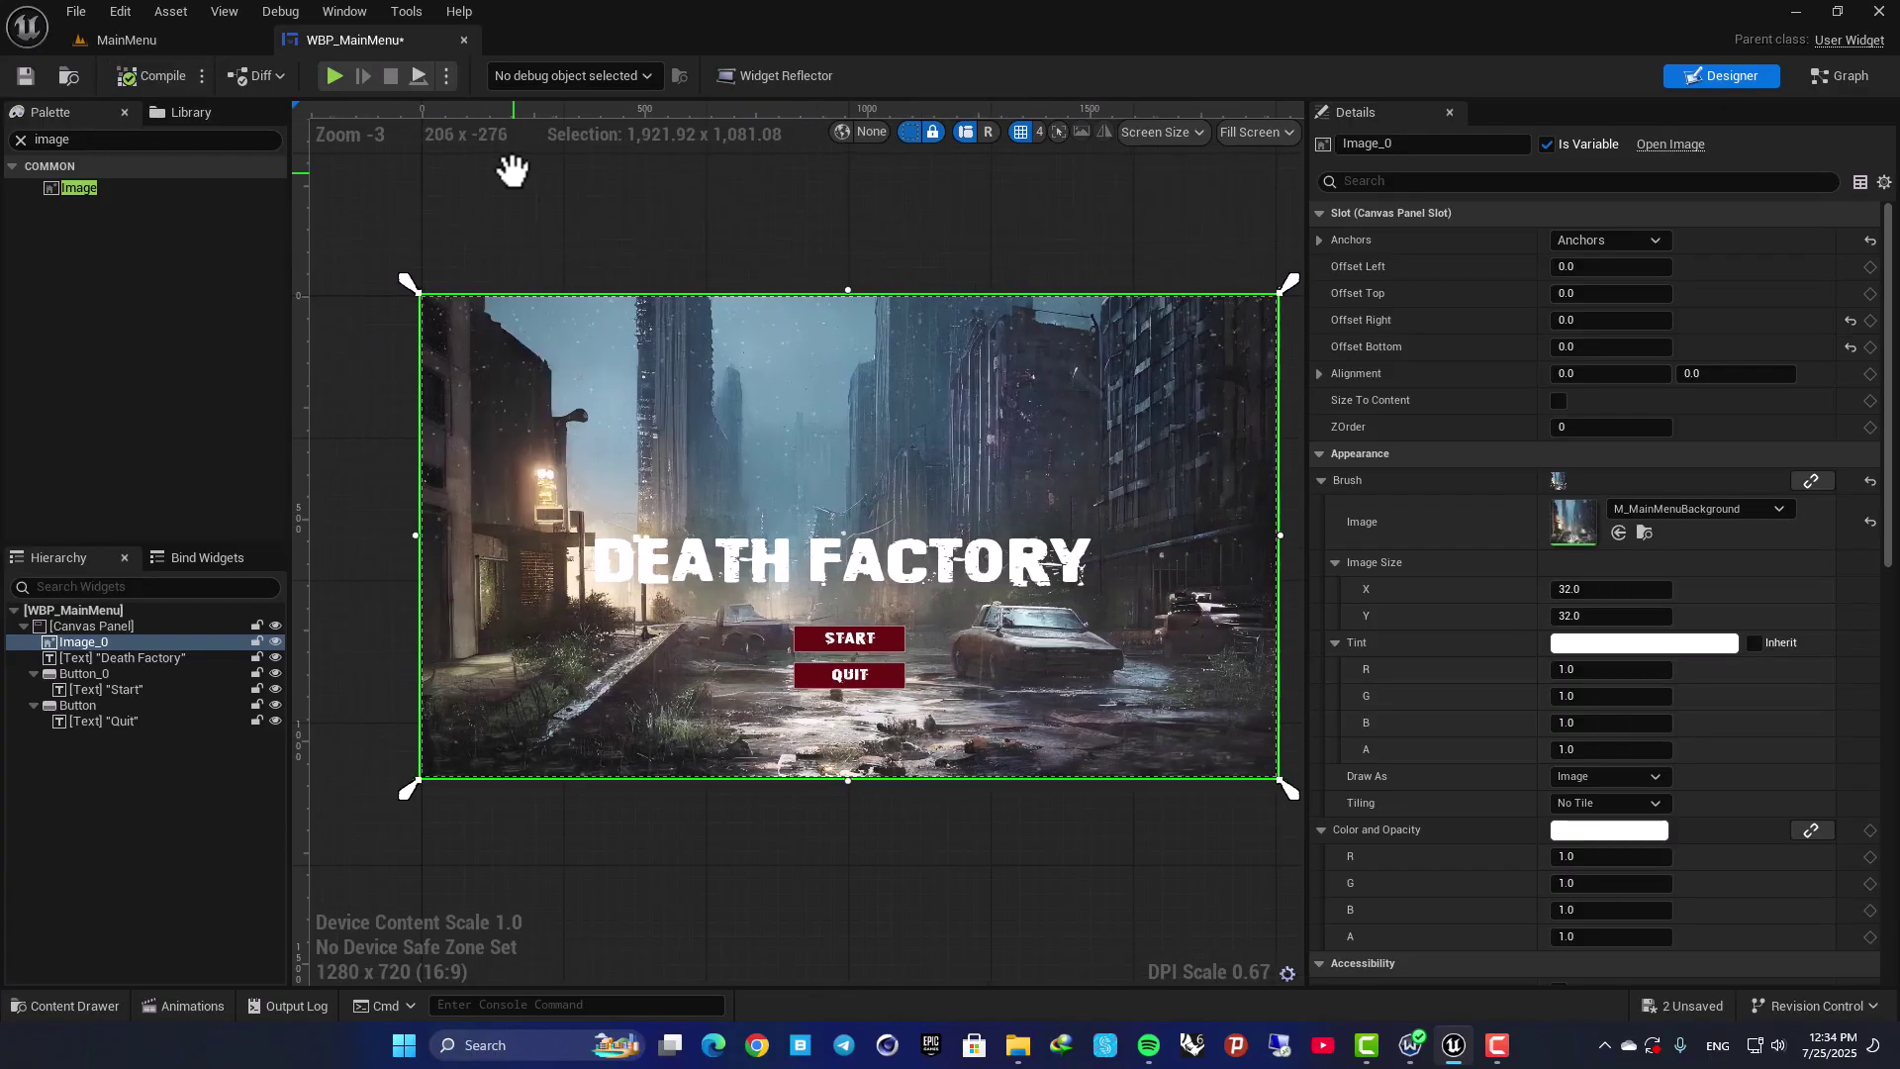
left_click(127, 40)
left_click(490, 75)
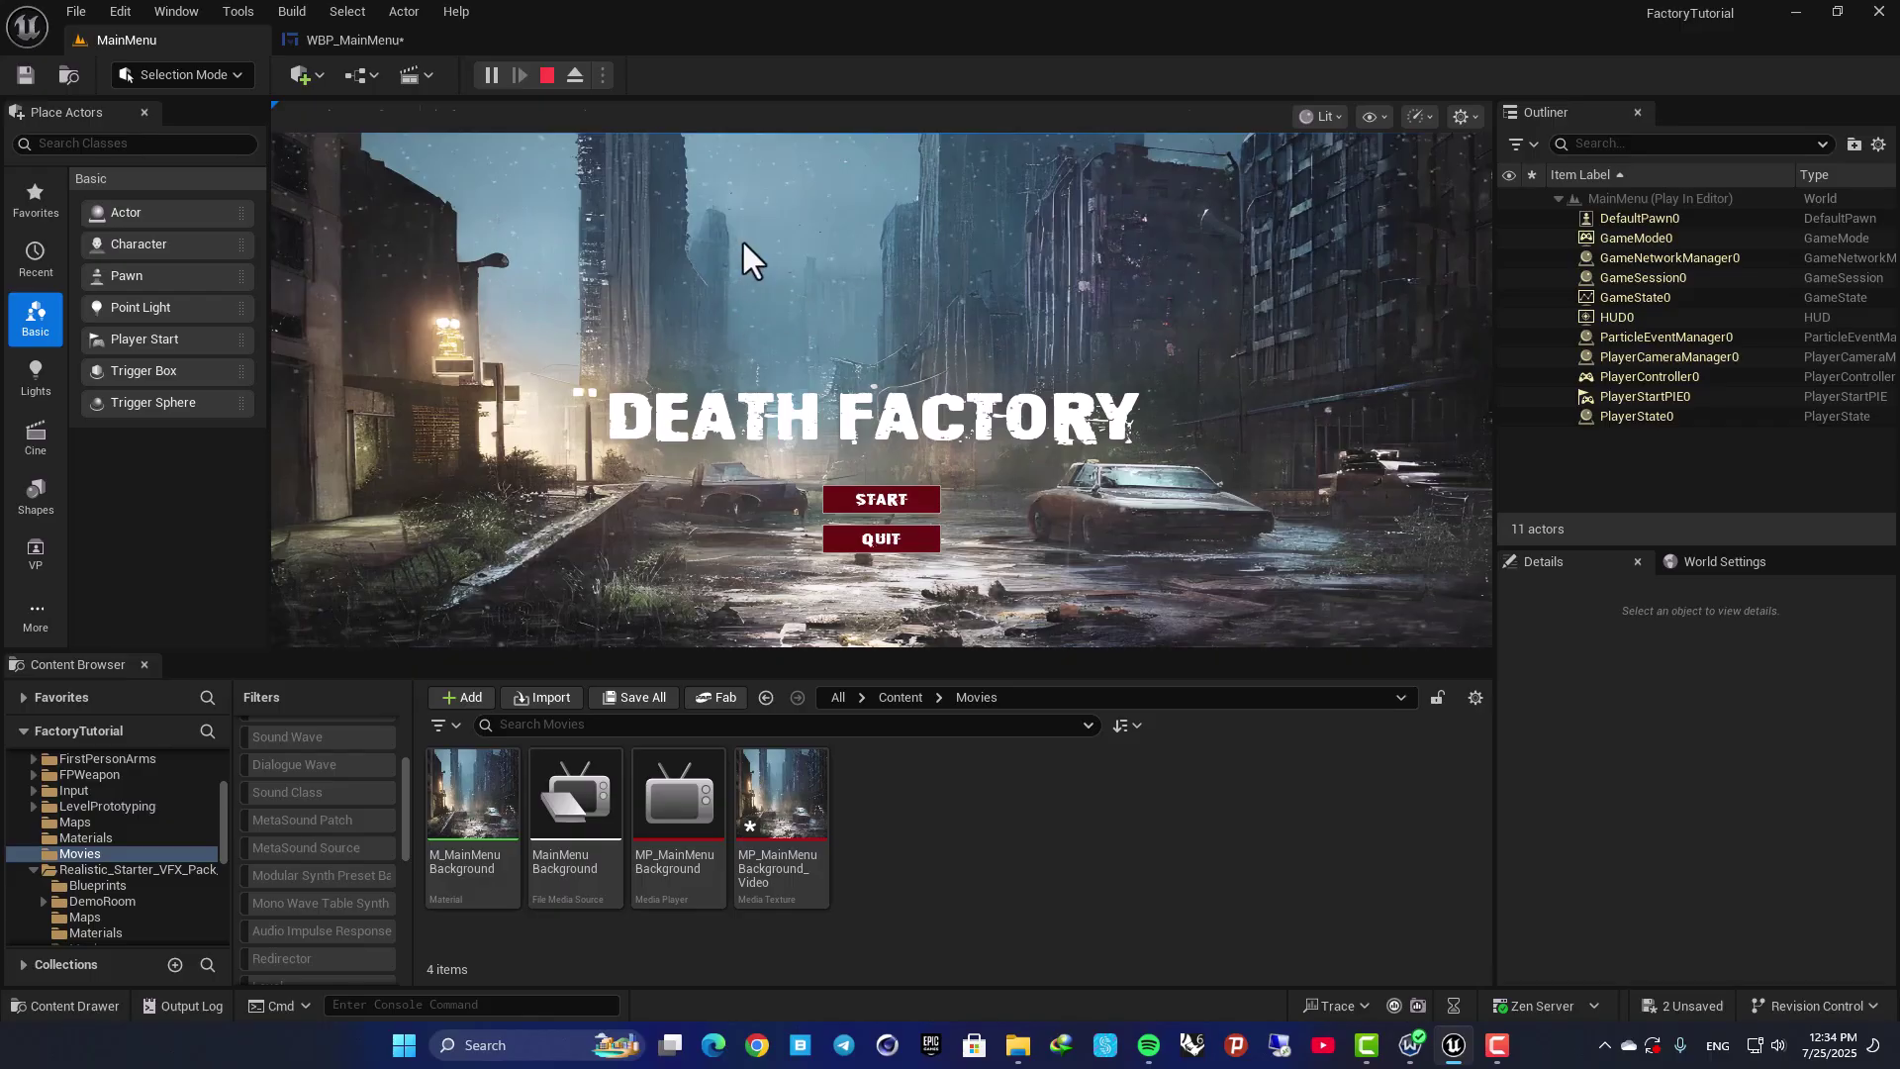
key("Escape")
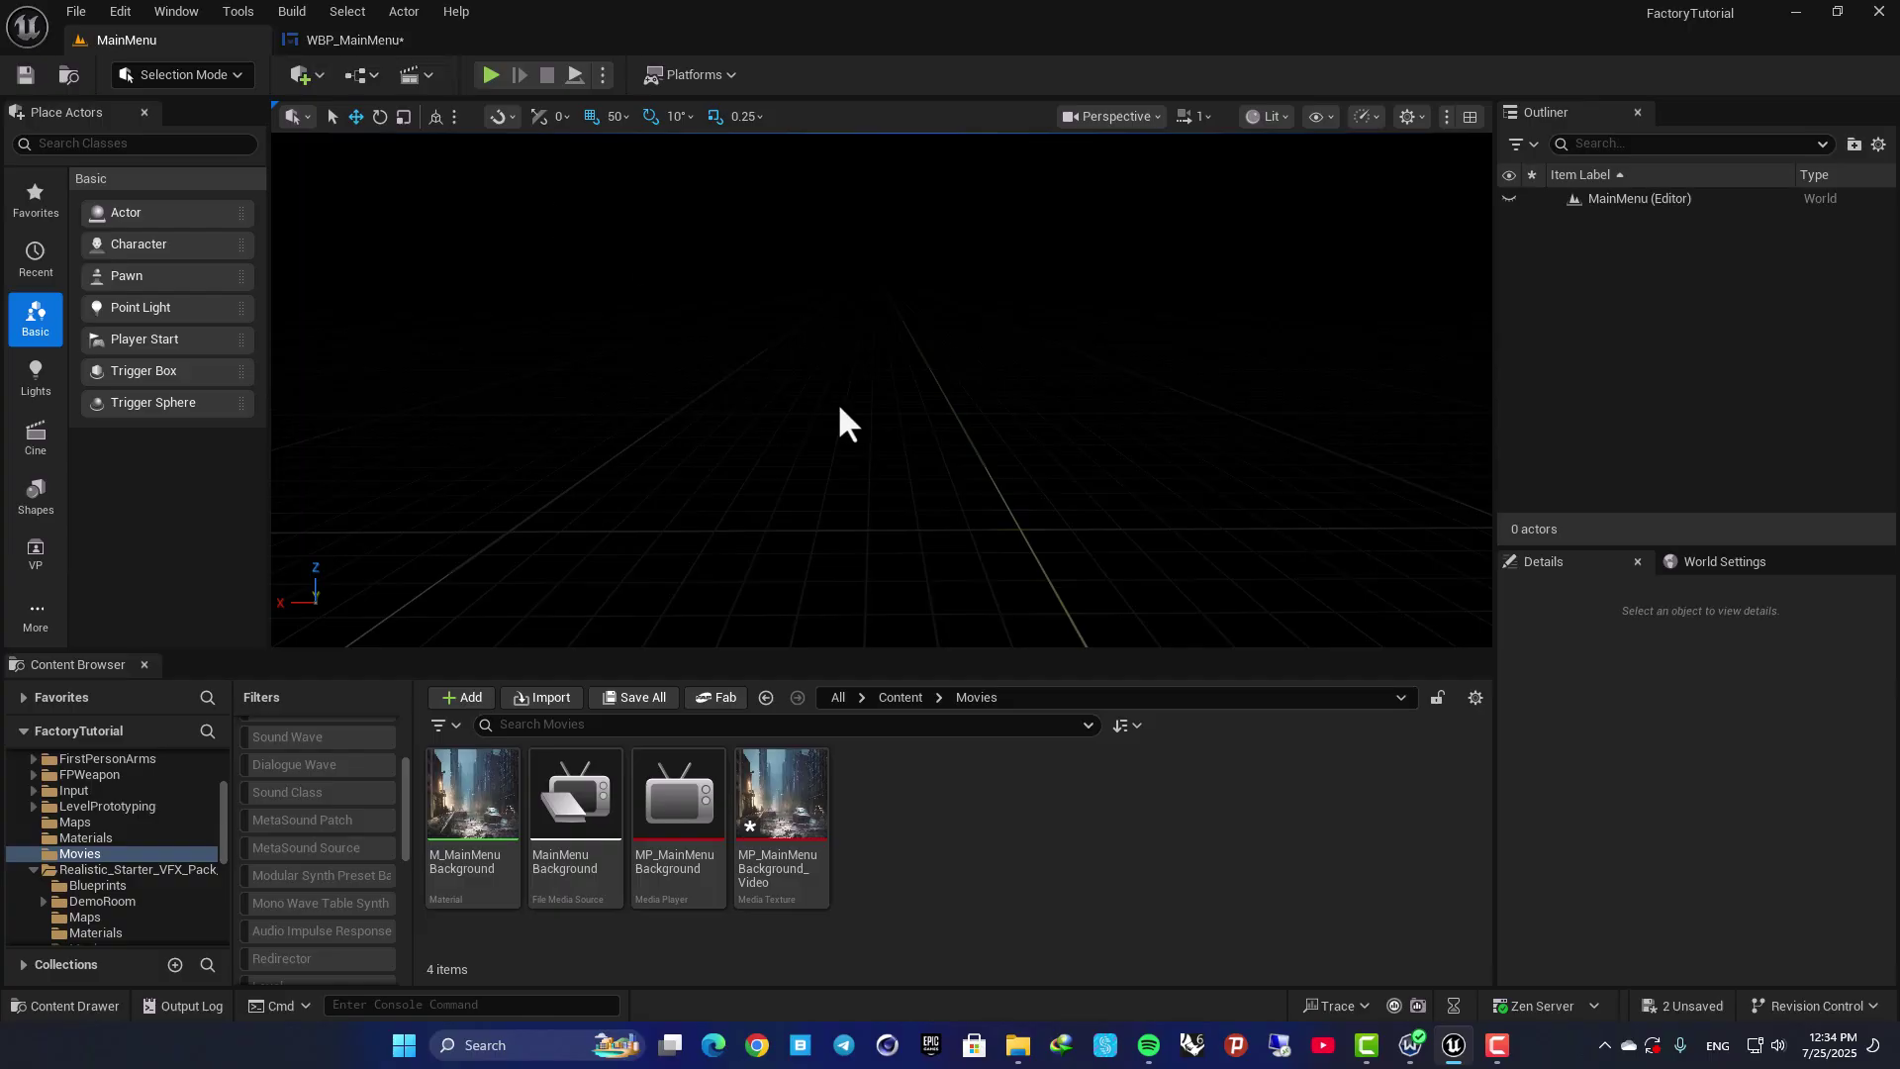
left_click(297, 41)
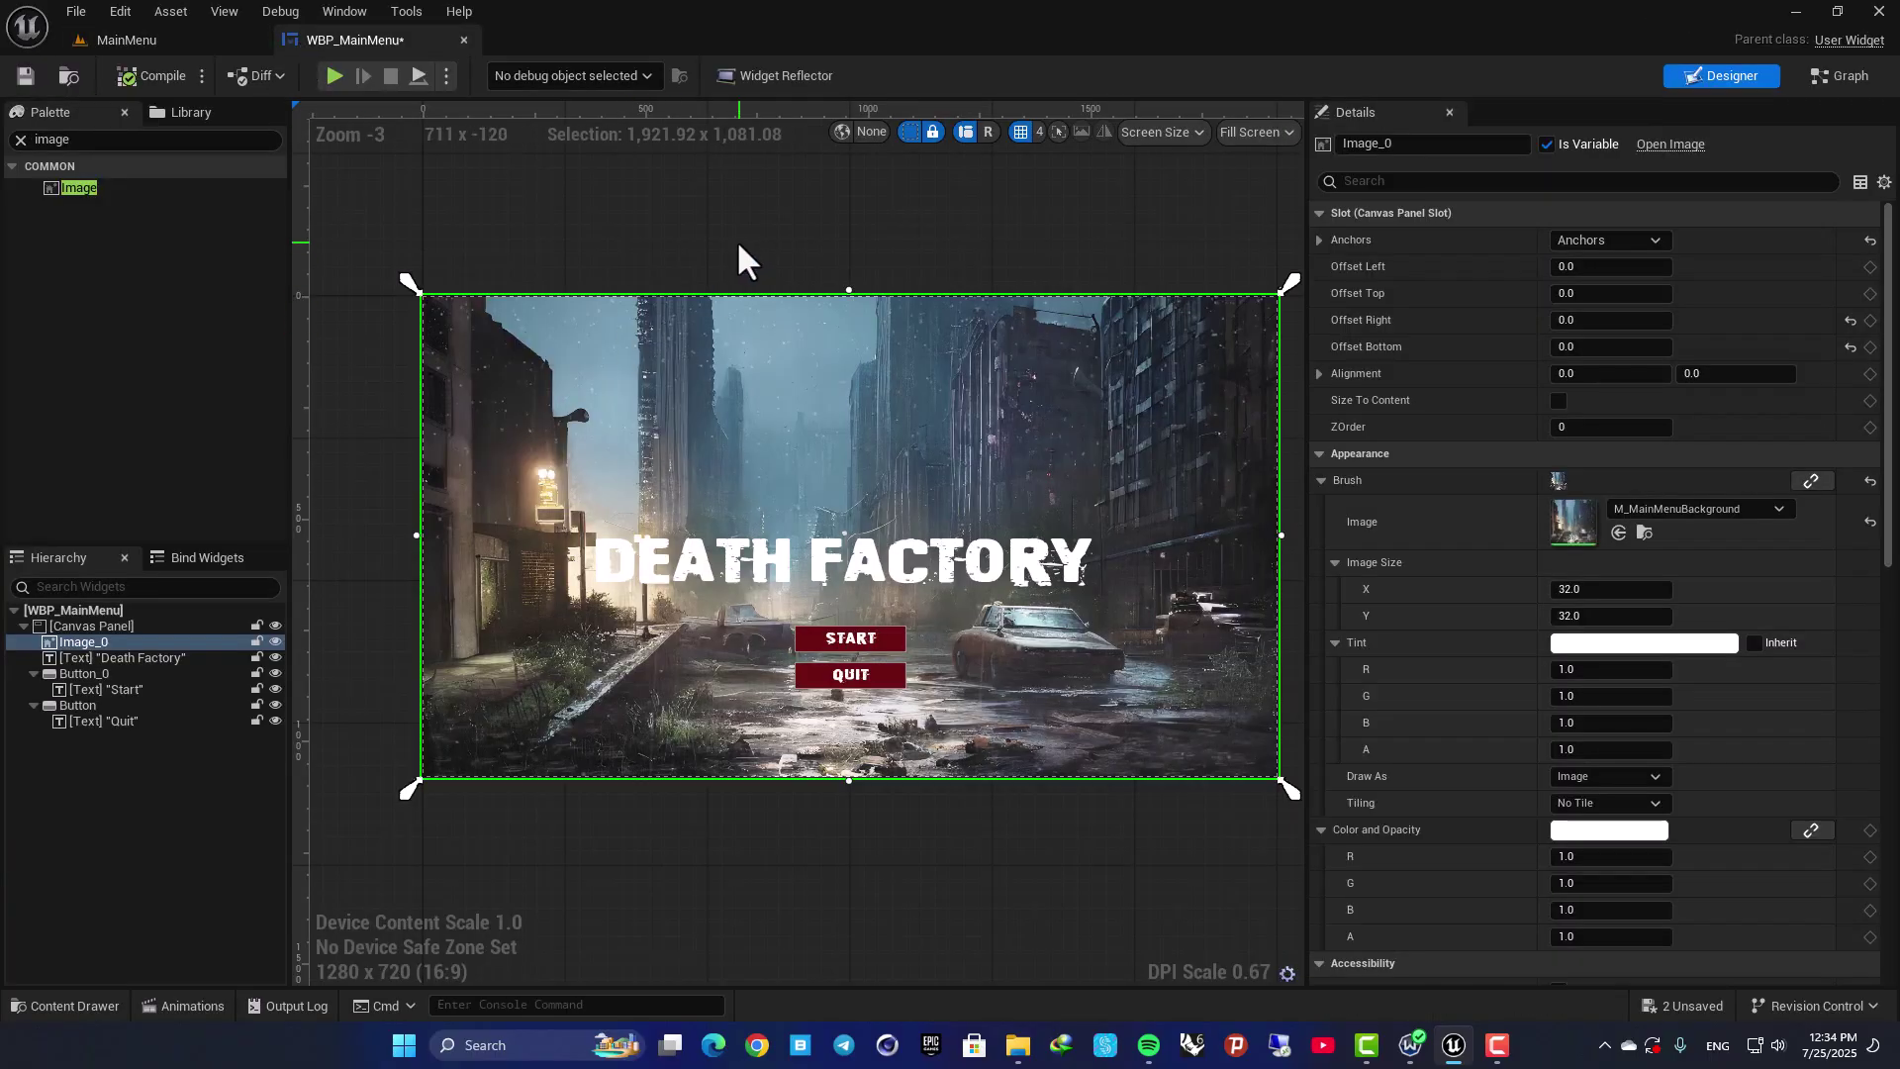
Step: Show WBP_MainMenu's Event Graph, frame Event Construct, select it and drag a wire from its execution output
left_click(1844, 77)
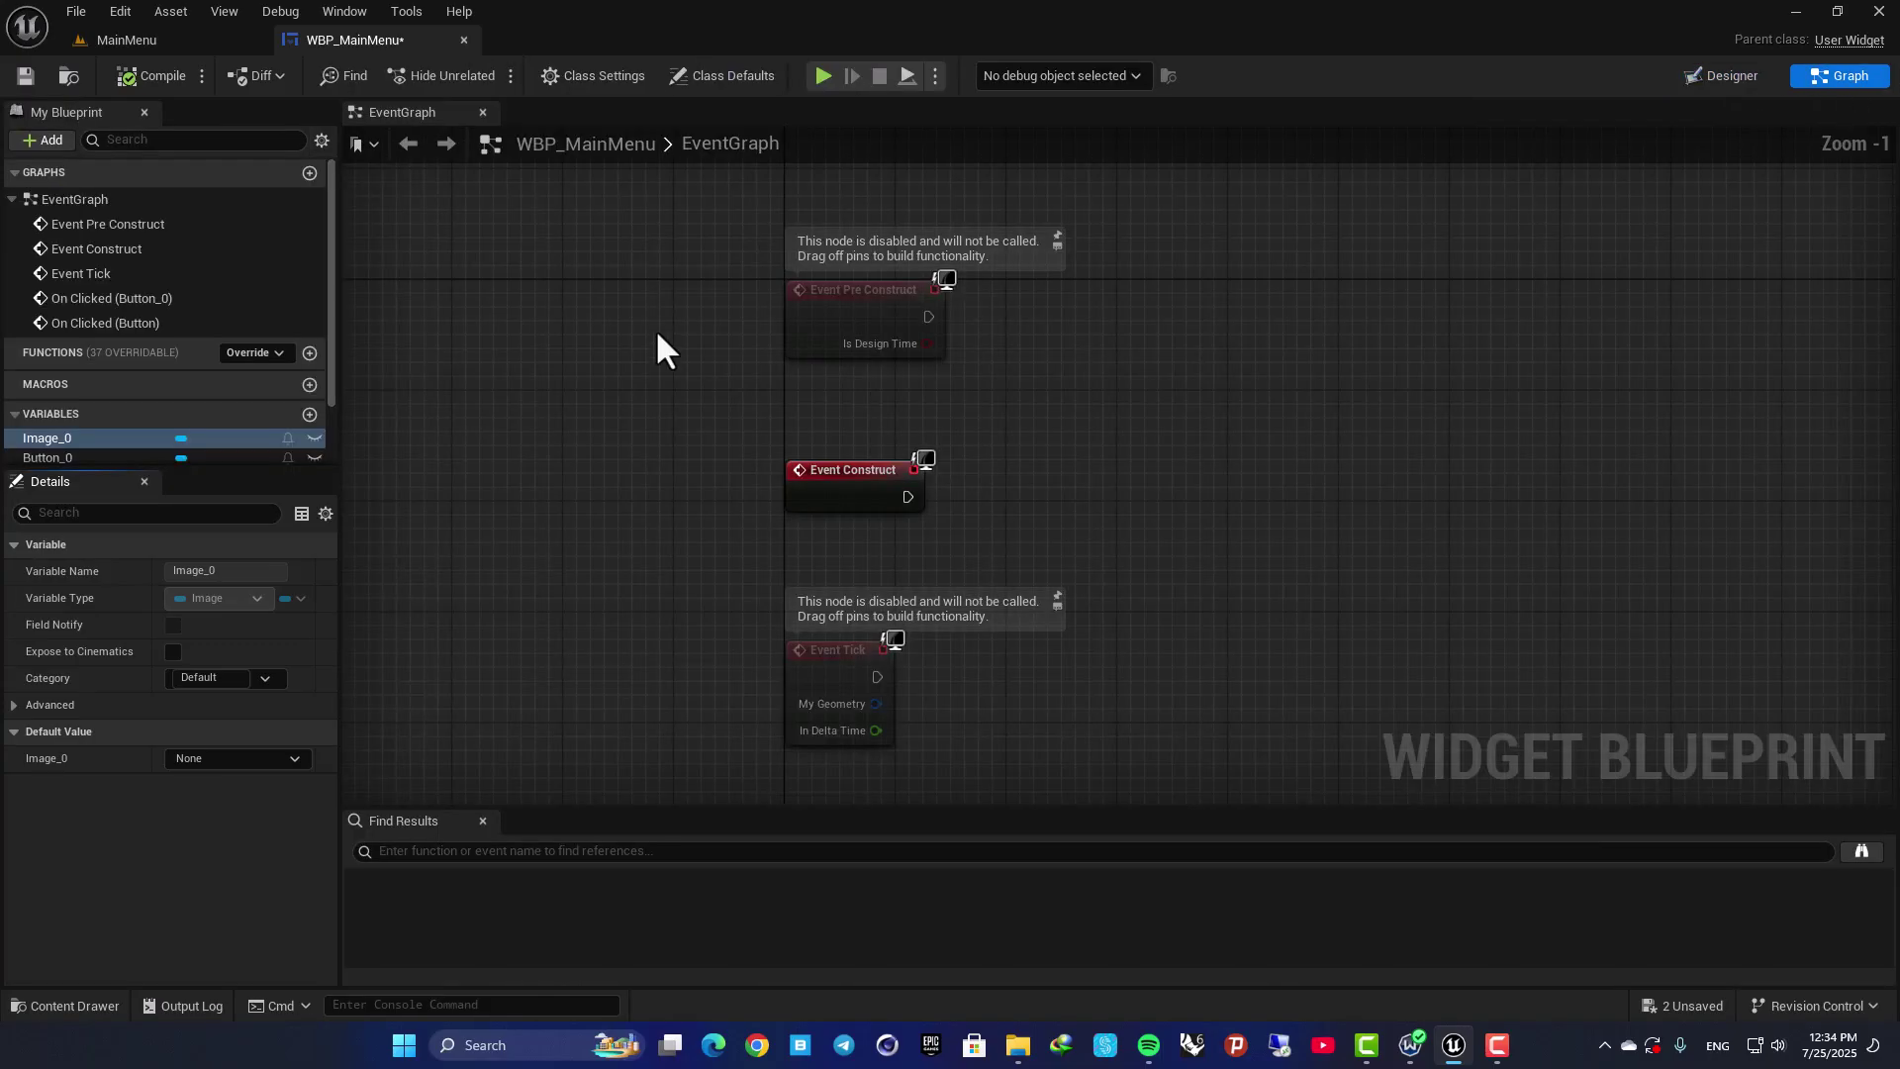
right_click_drag(687, 470, 651, 262)
scroll(593, 270, "down", 3)
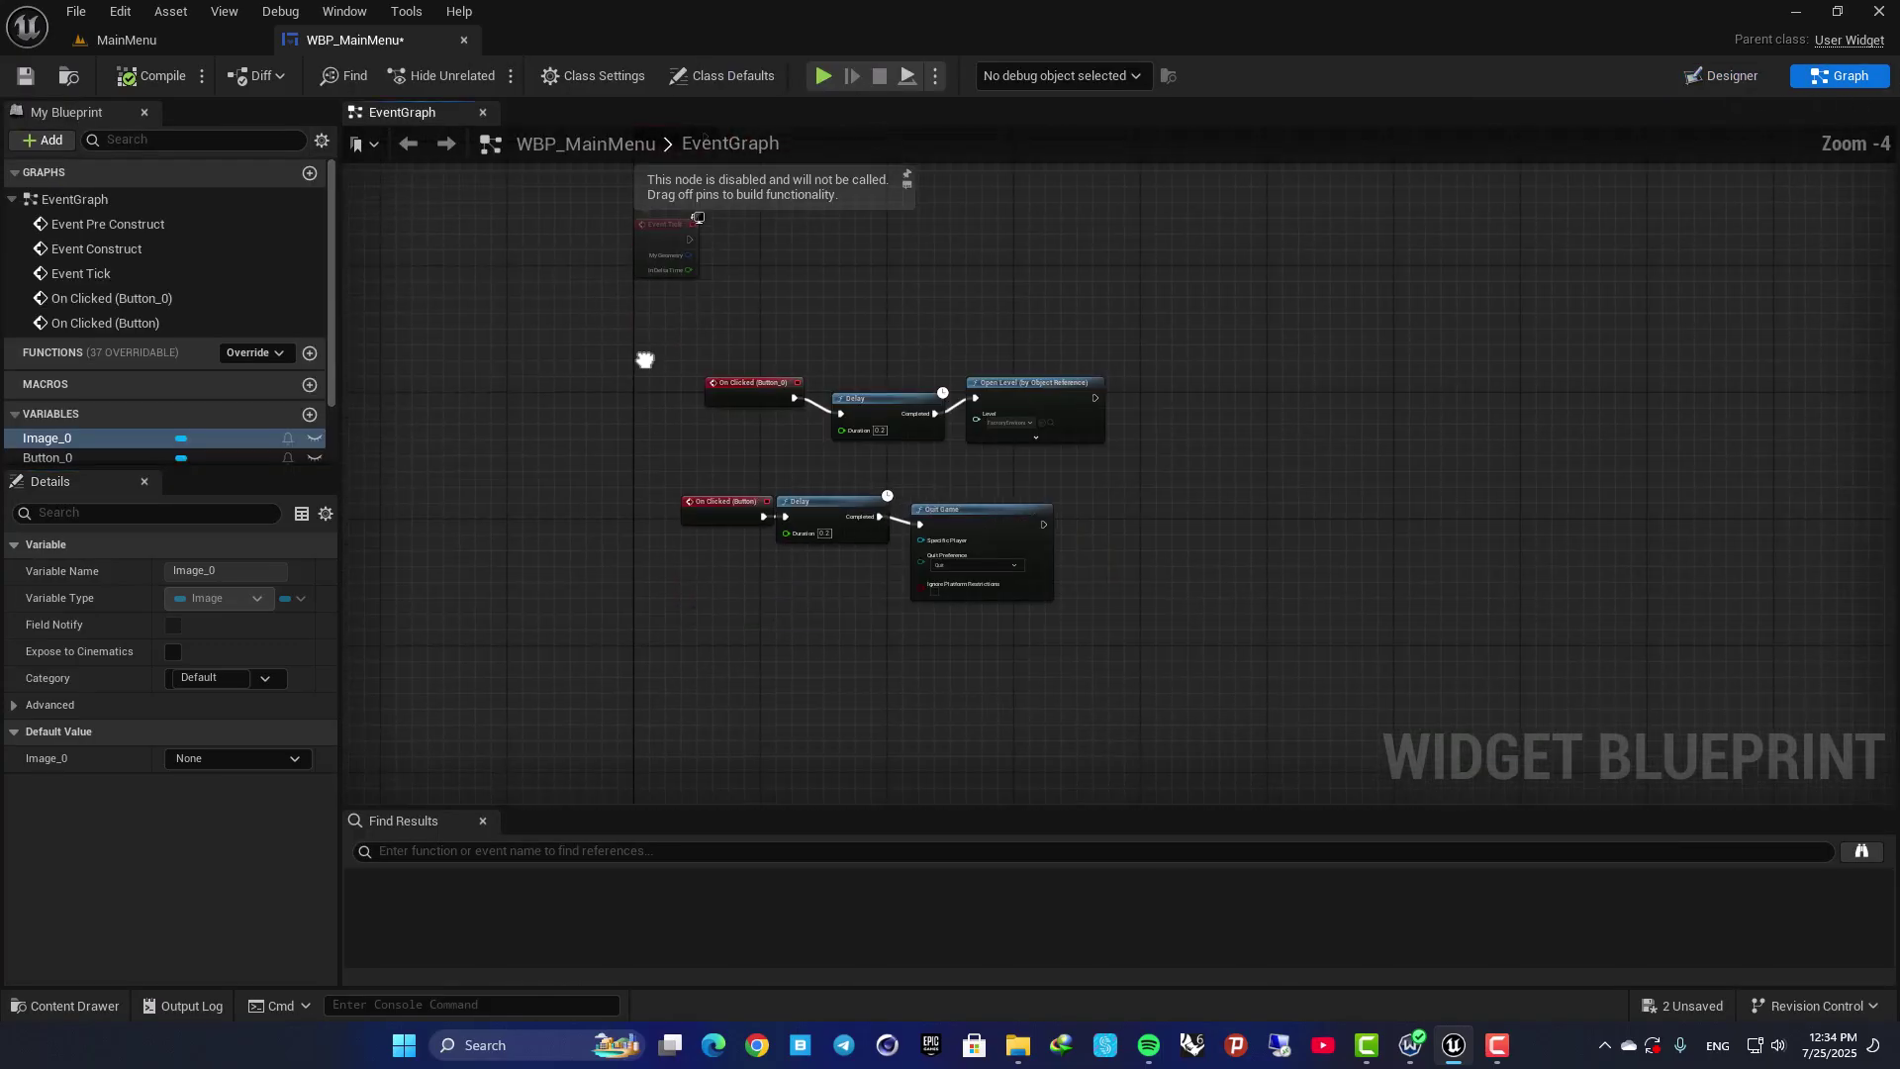
left_click_drag(645, 357, 951, 566)
right_click_drag(735, 443, 802, 724)
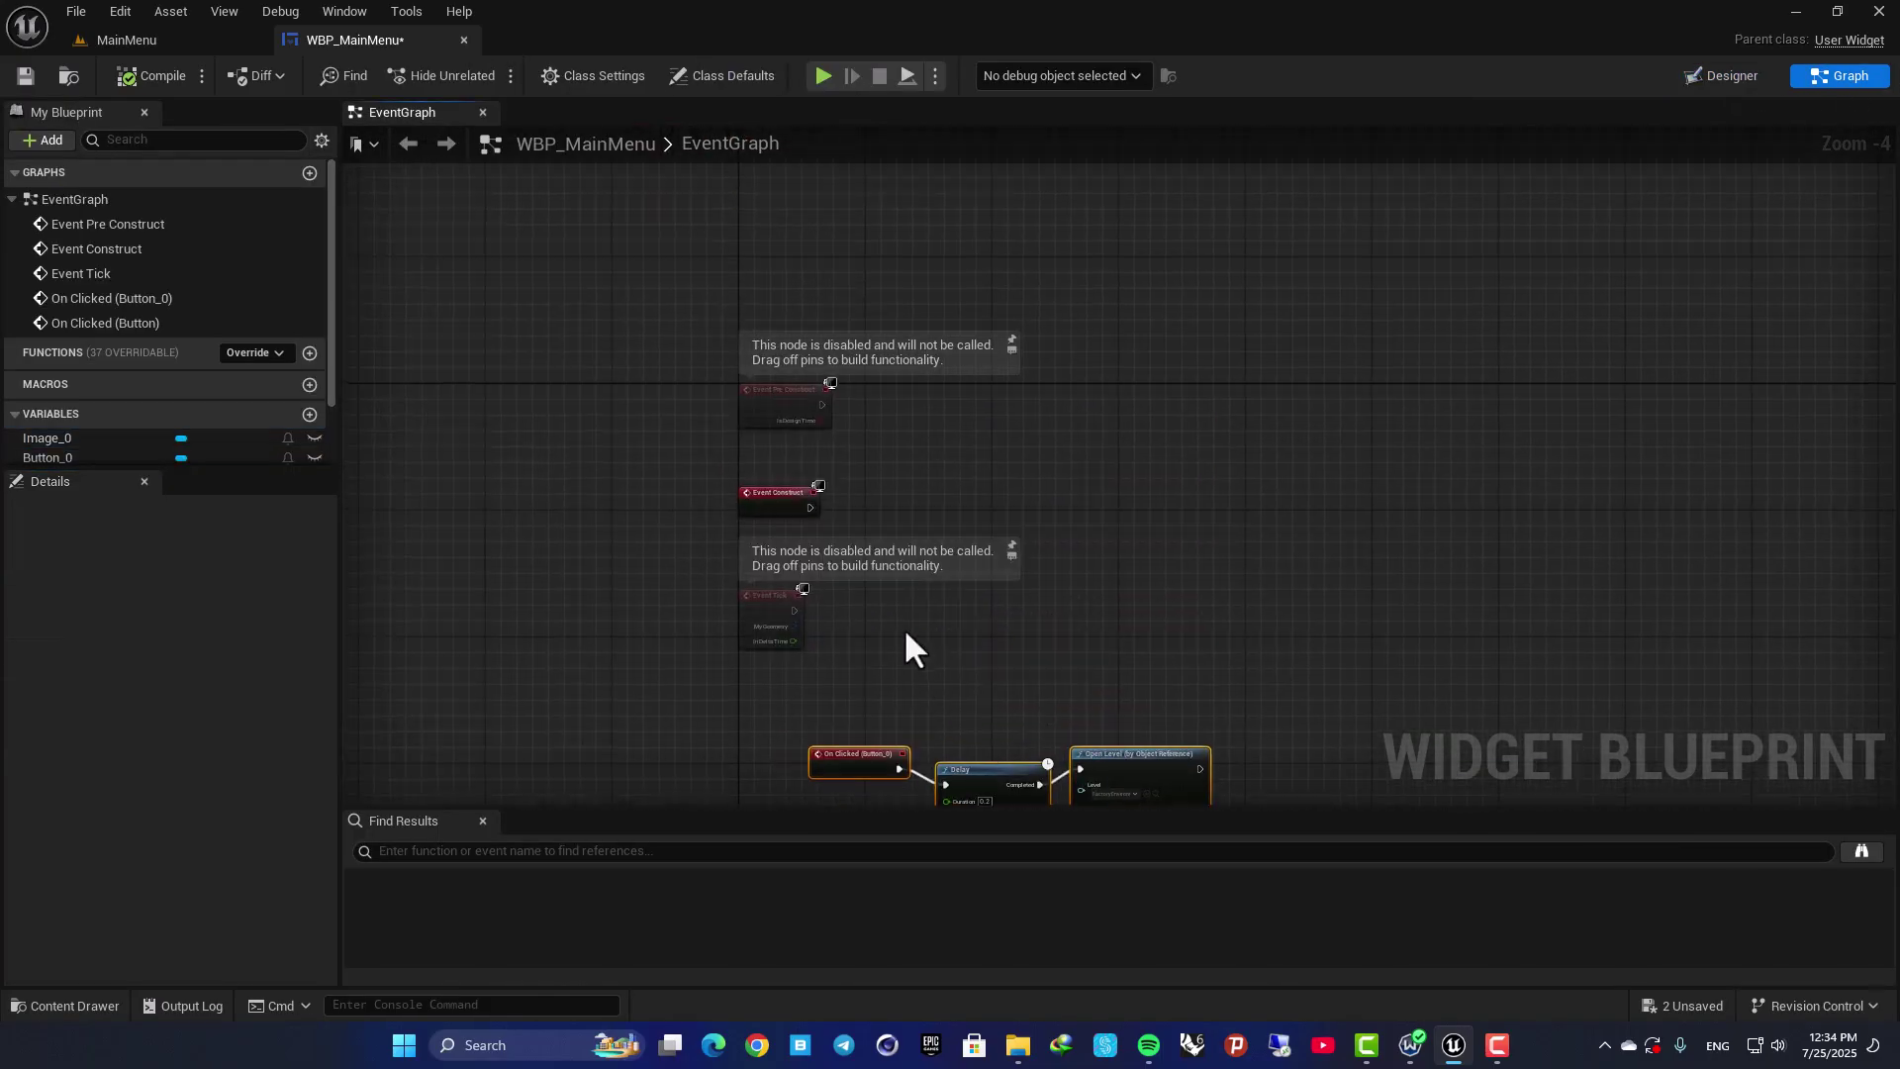
scroll(778, 475, "up", 3)
left_click(778, 475)
scroll(787, 540, "up", 1)
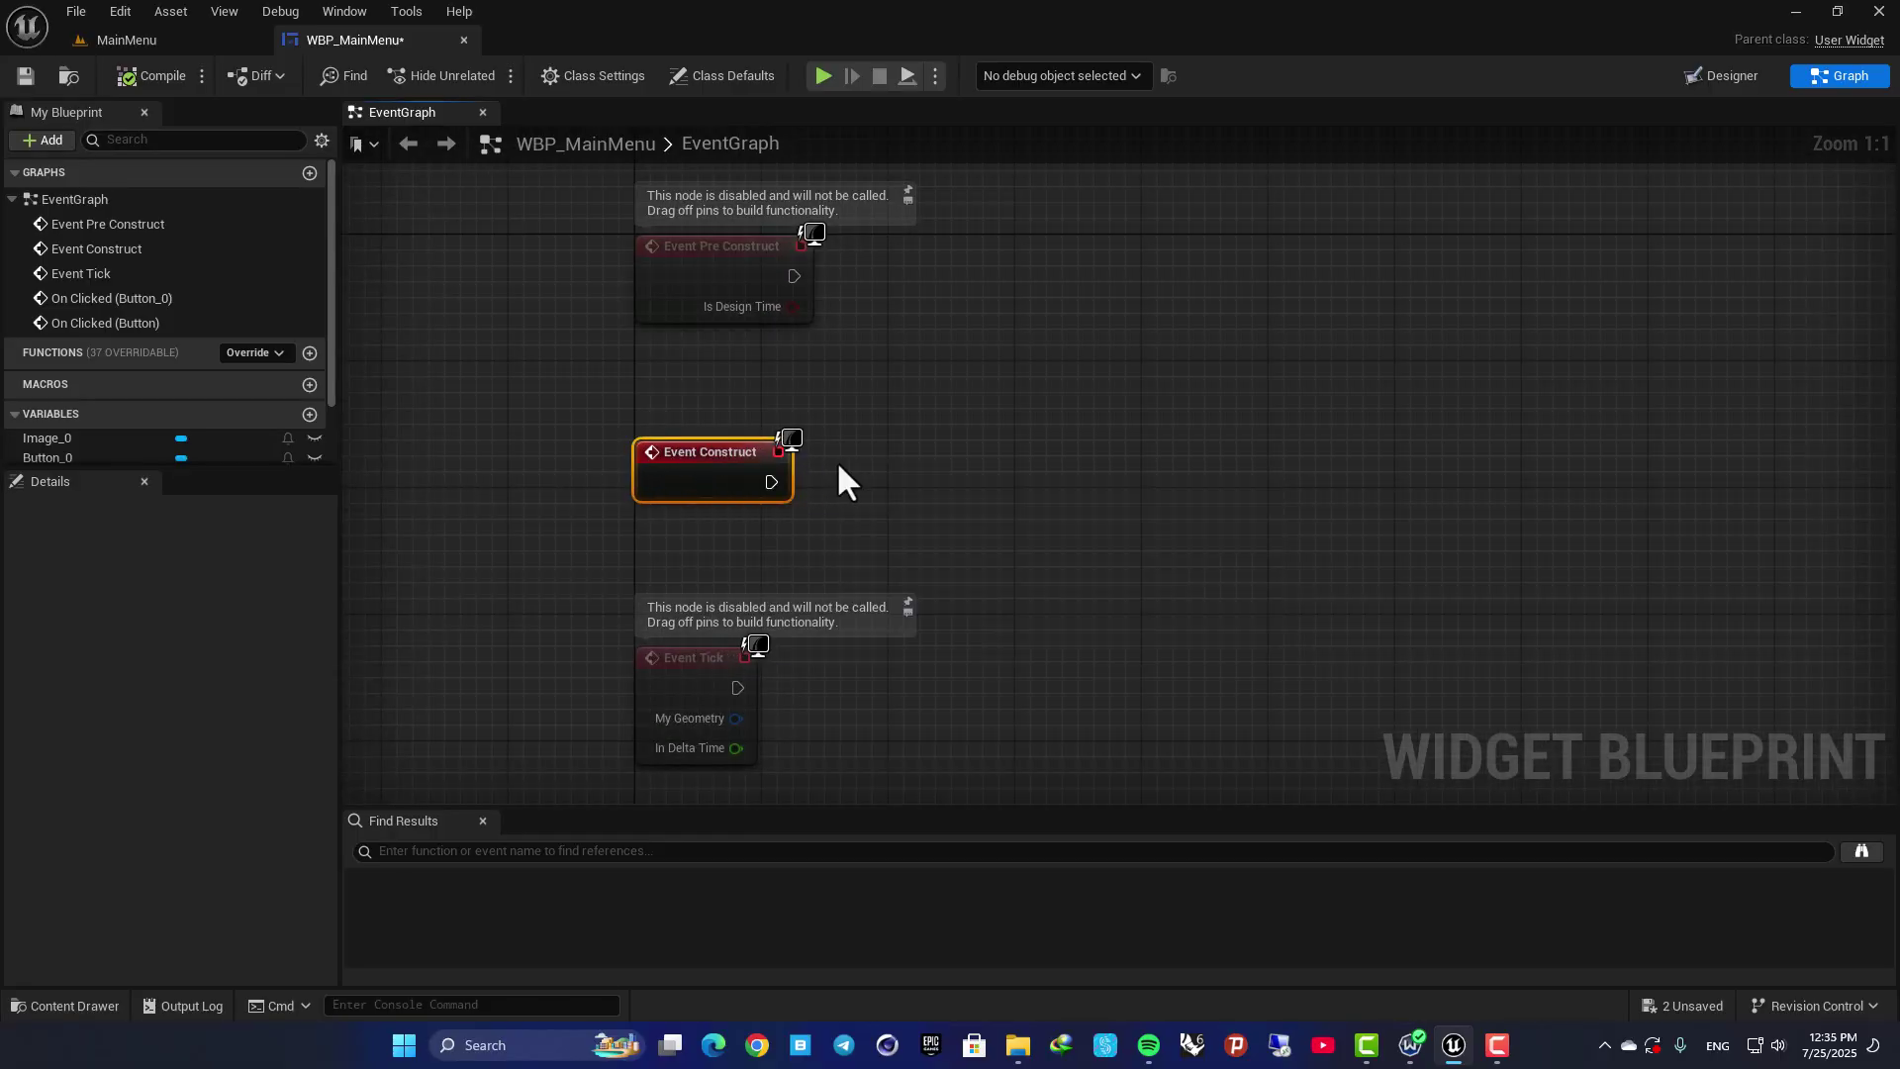
left_click_drag(787, 478, 970, 496)
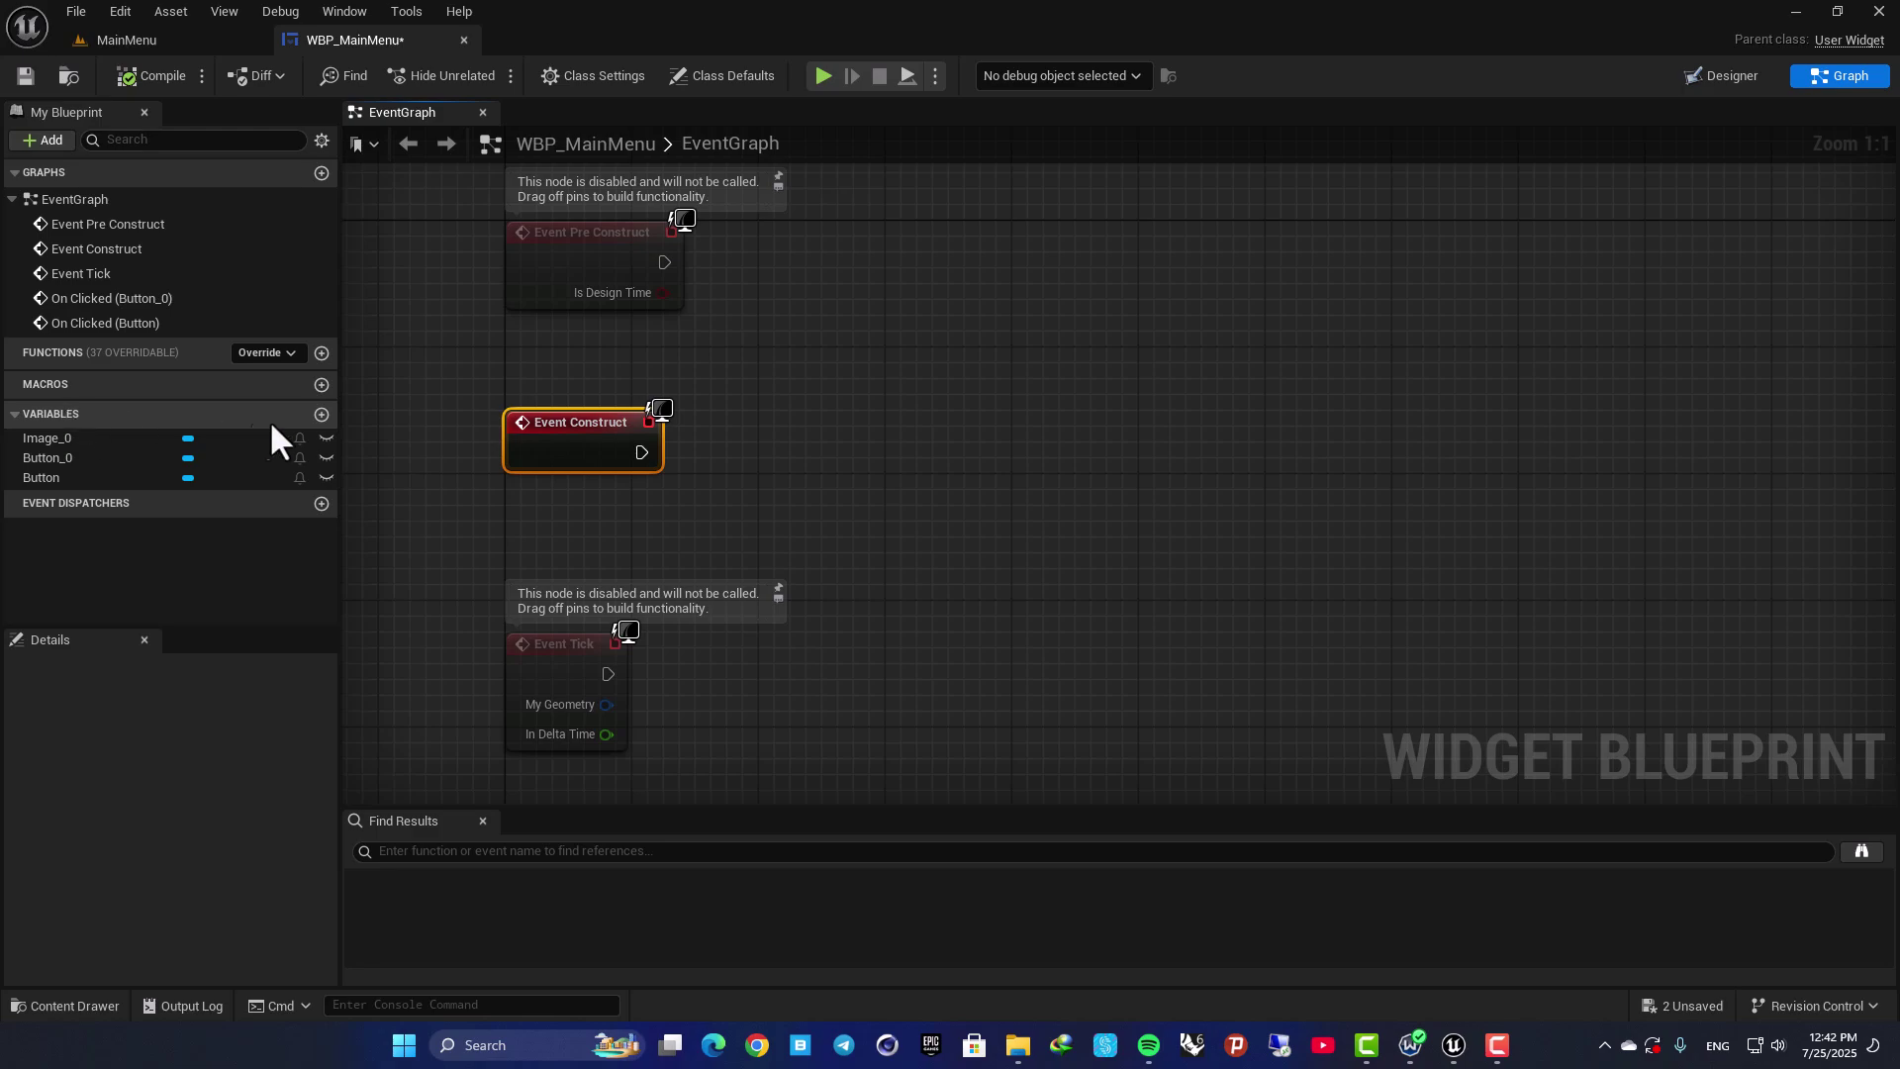
Step: Add a variable named 'Media player' typed as a Media Player object reference
left_click(322, 413)
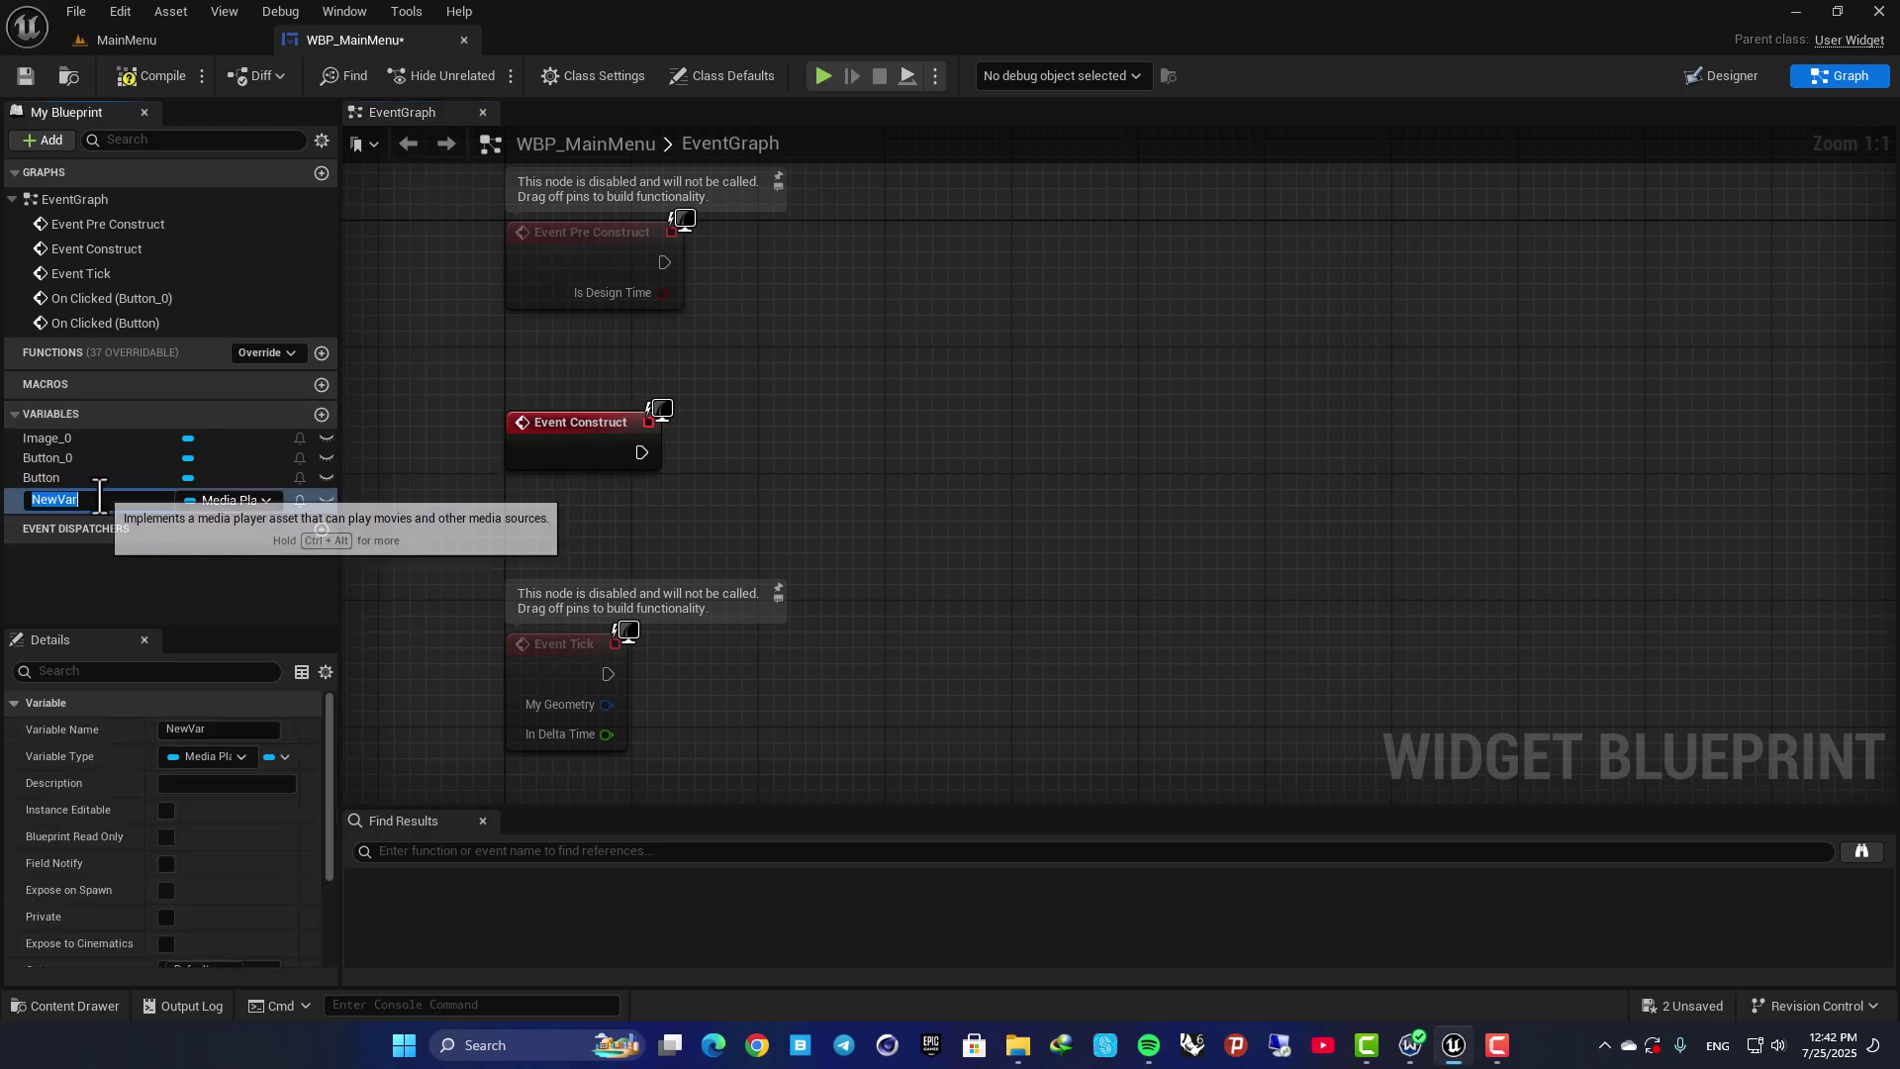
type("Me")
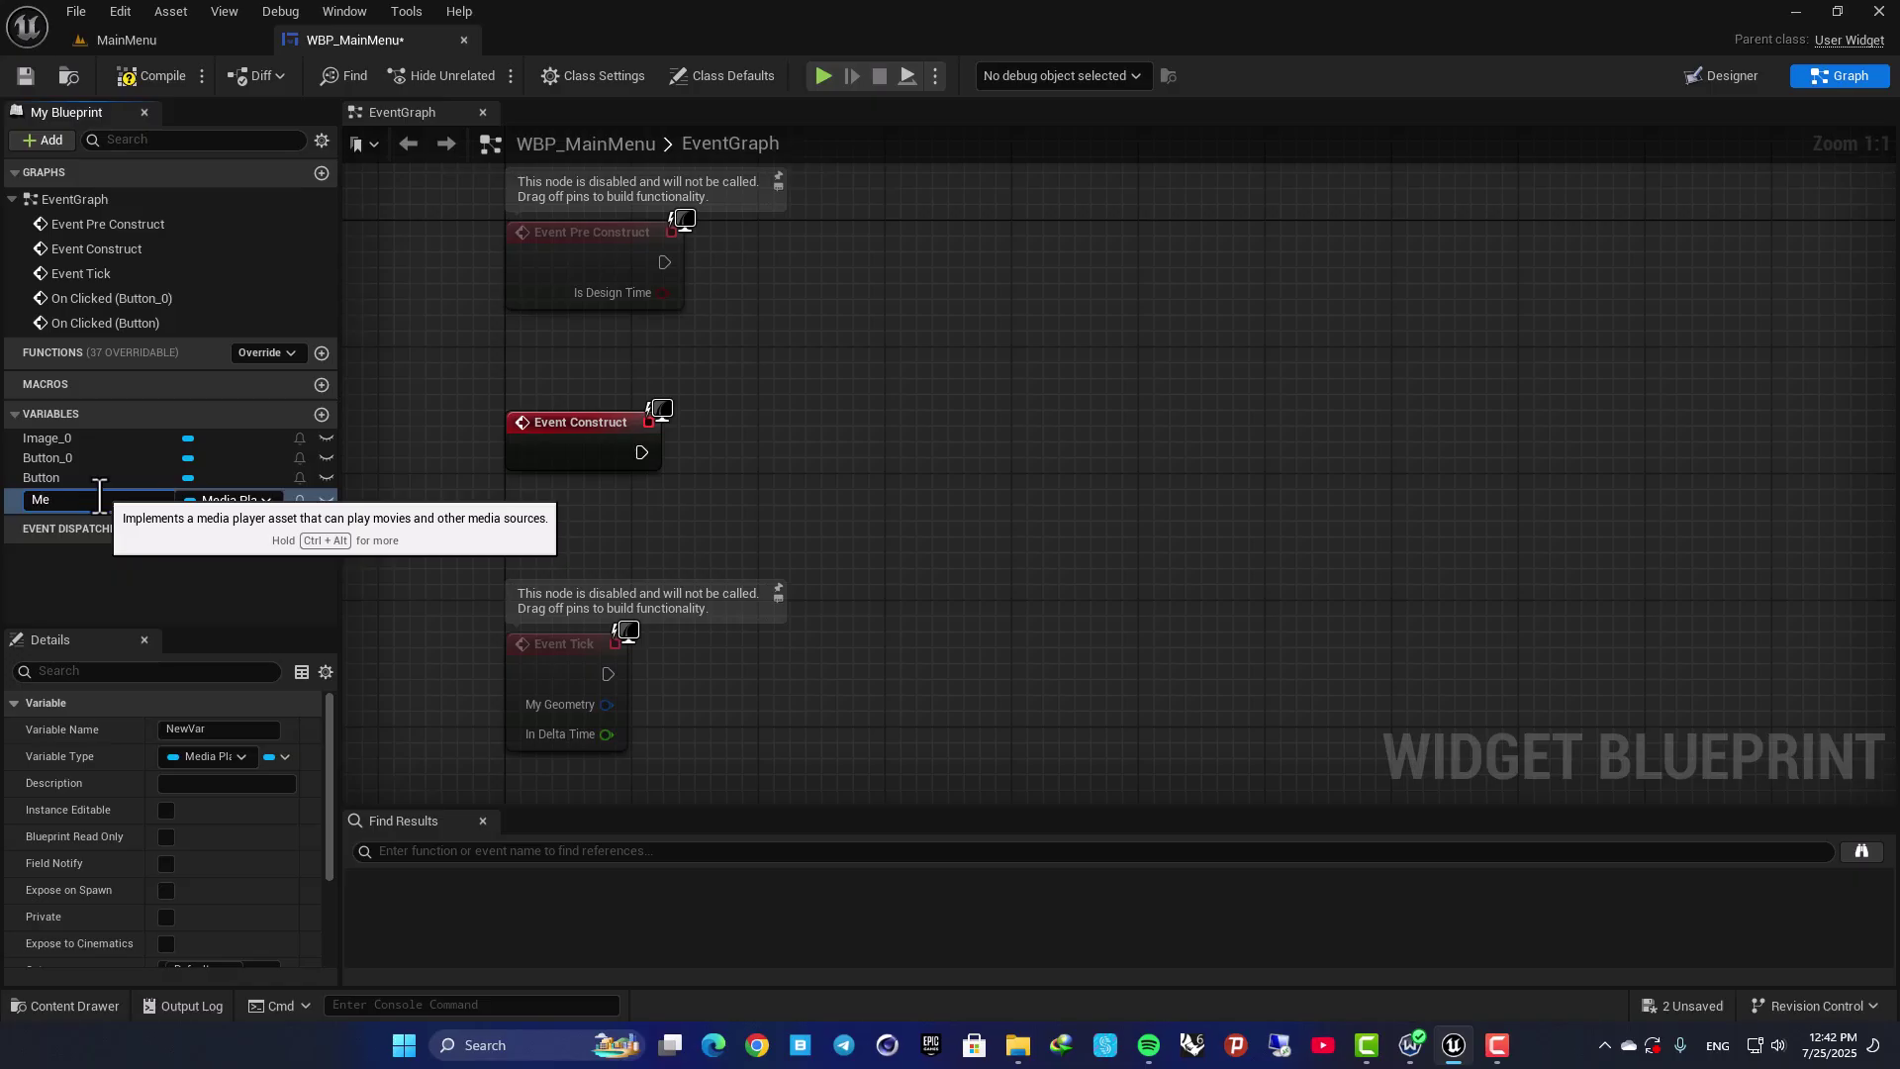
type("dia player")
key("Return")
left_click(229, 501)
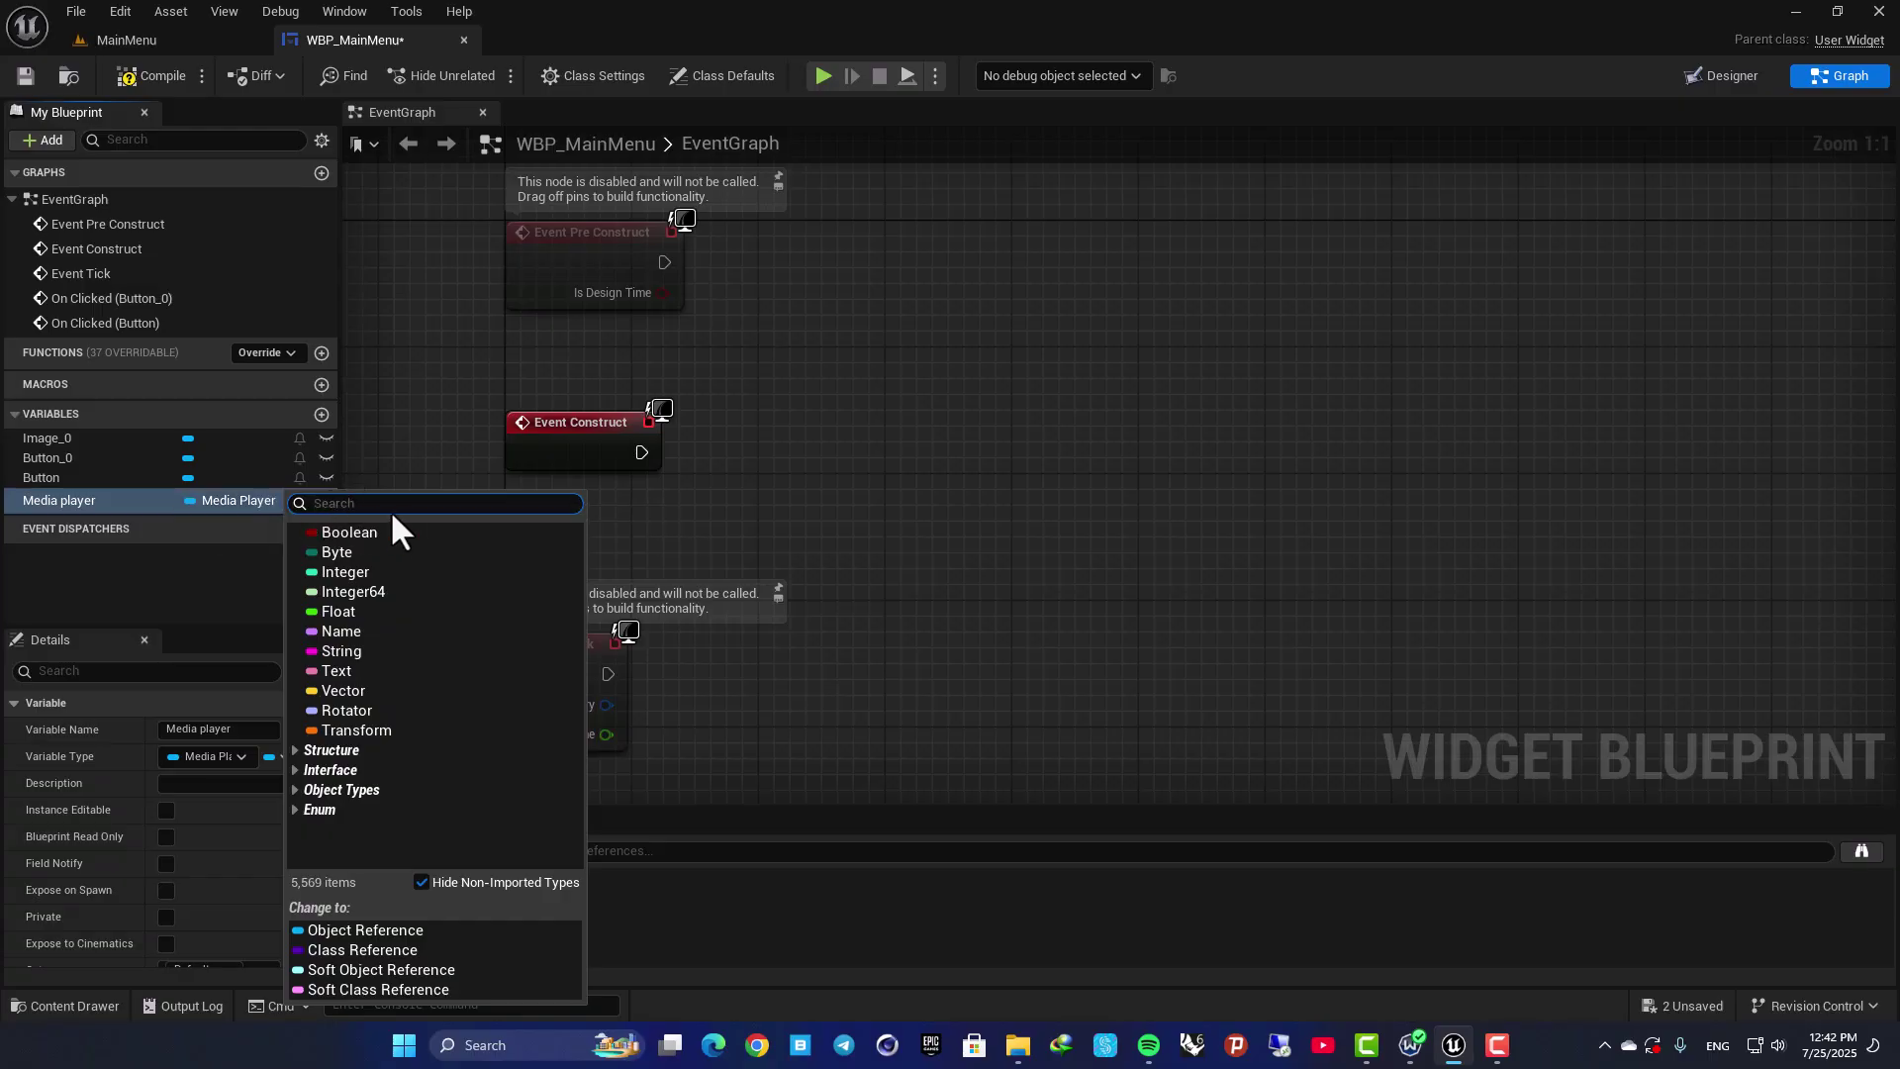
type("media")
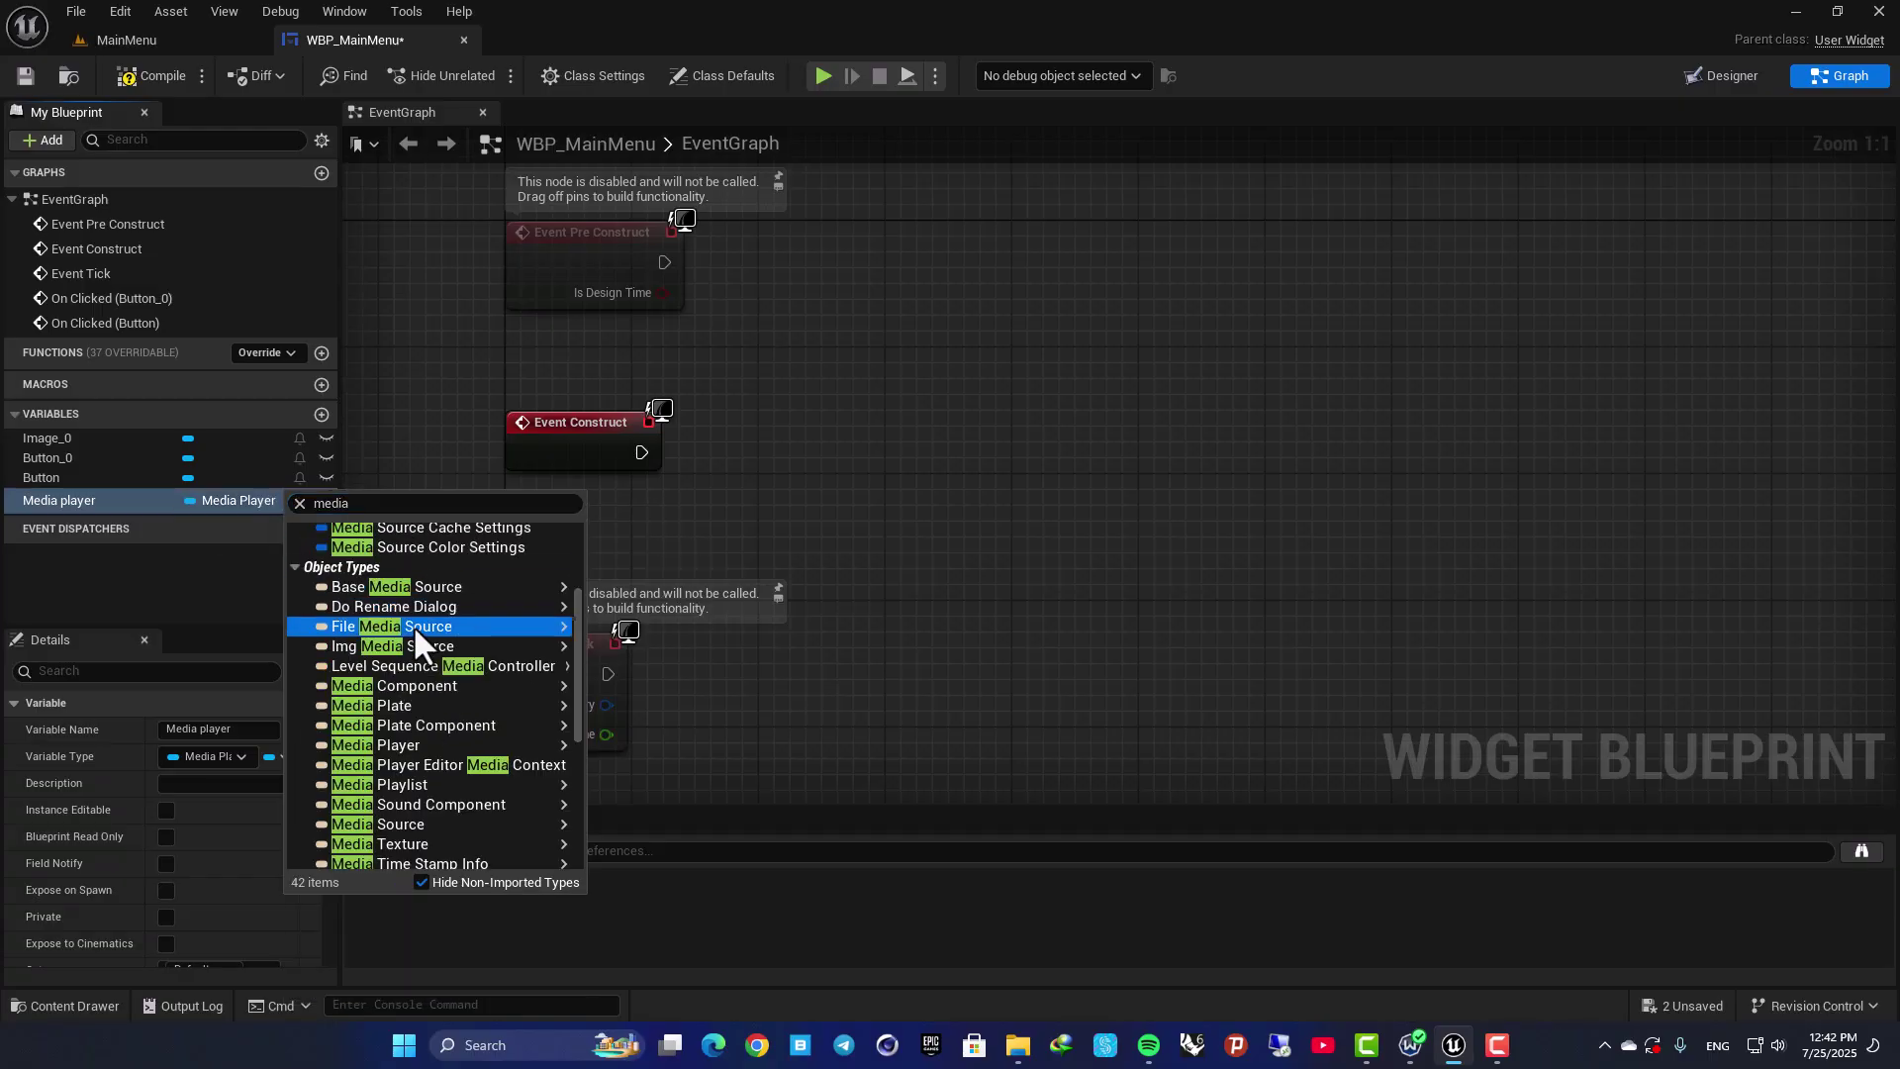
mouse_move(416, 625)
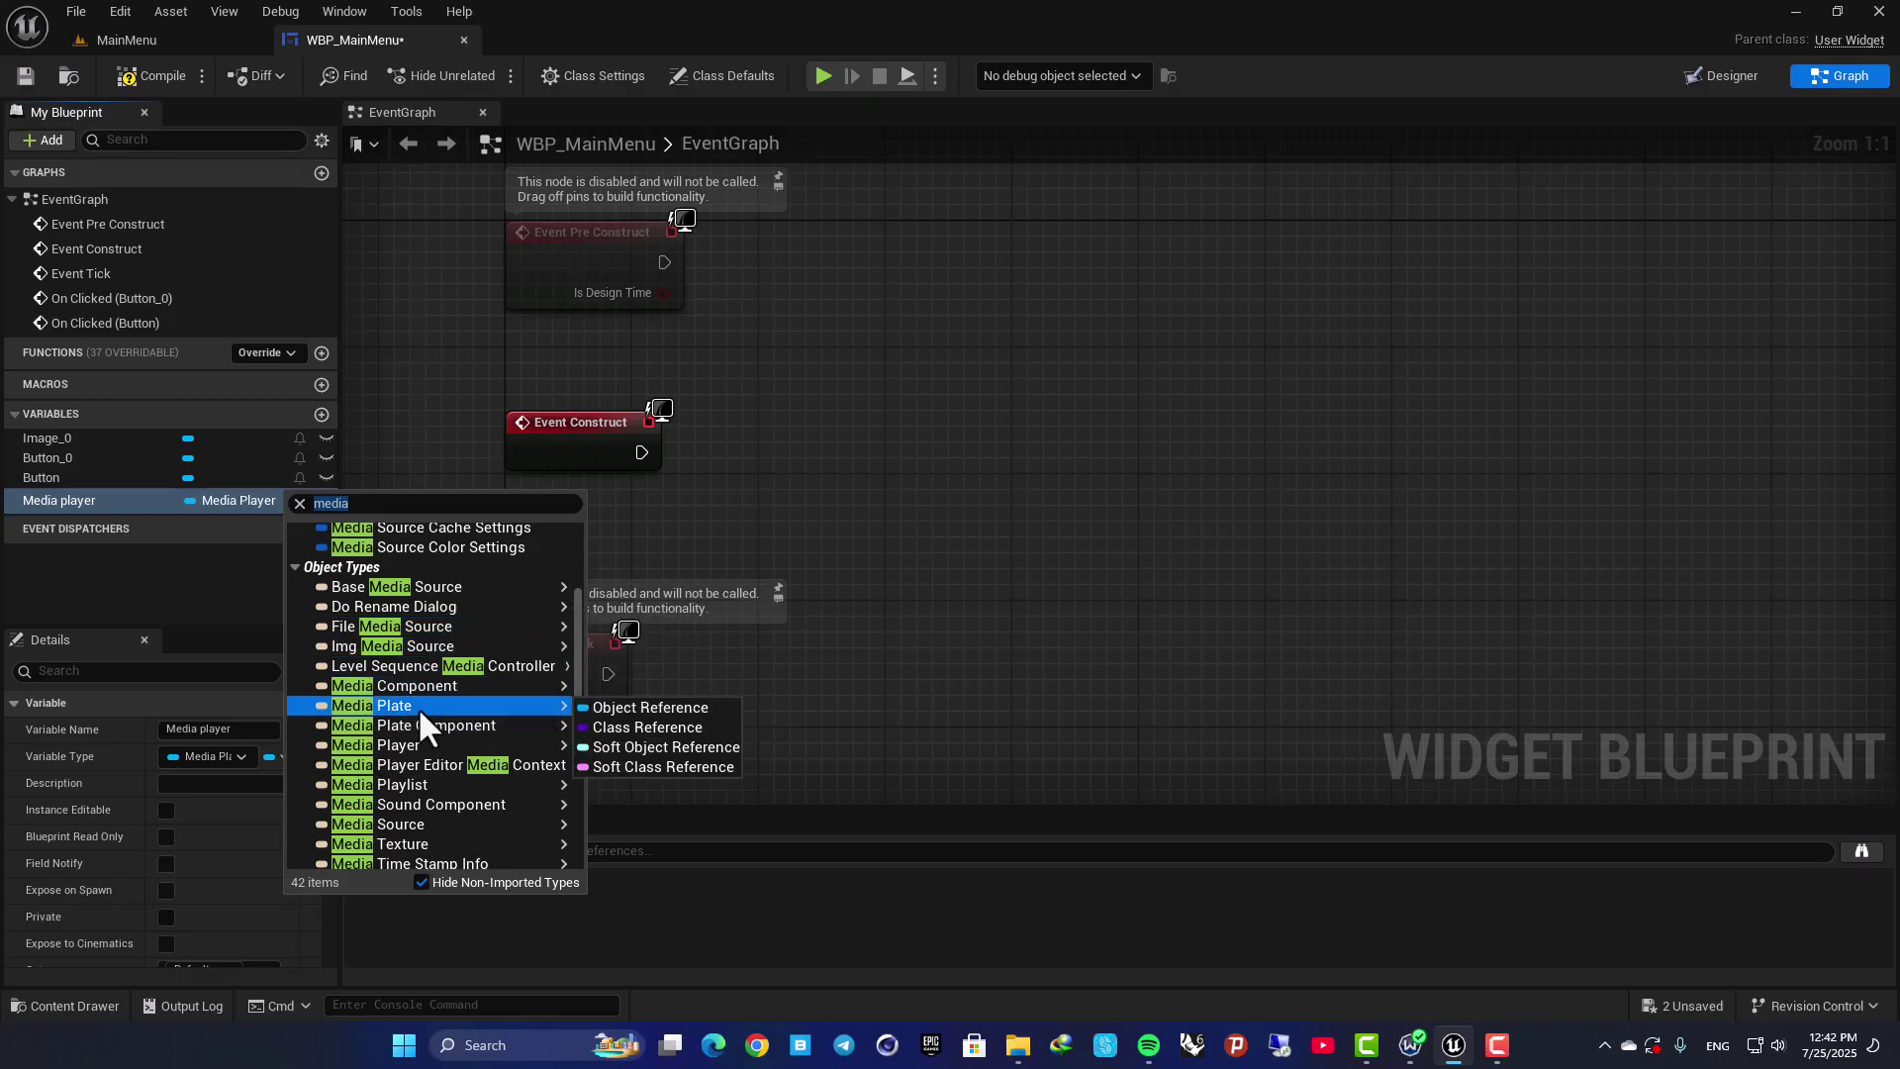
mouse_move(524, 745)
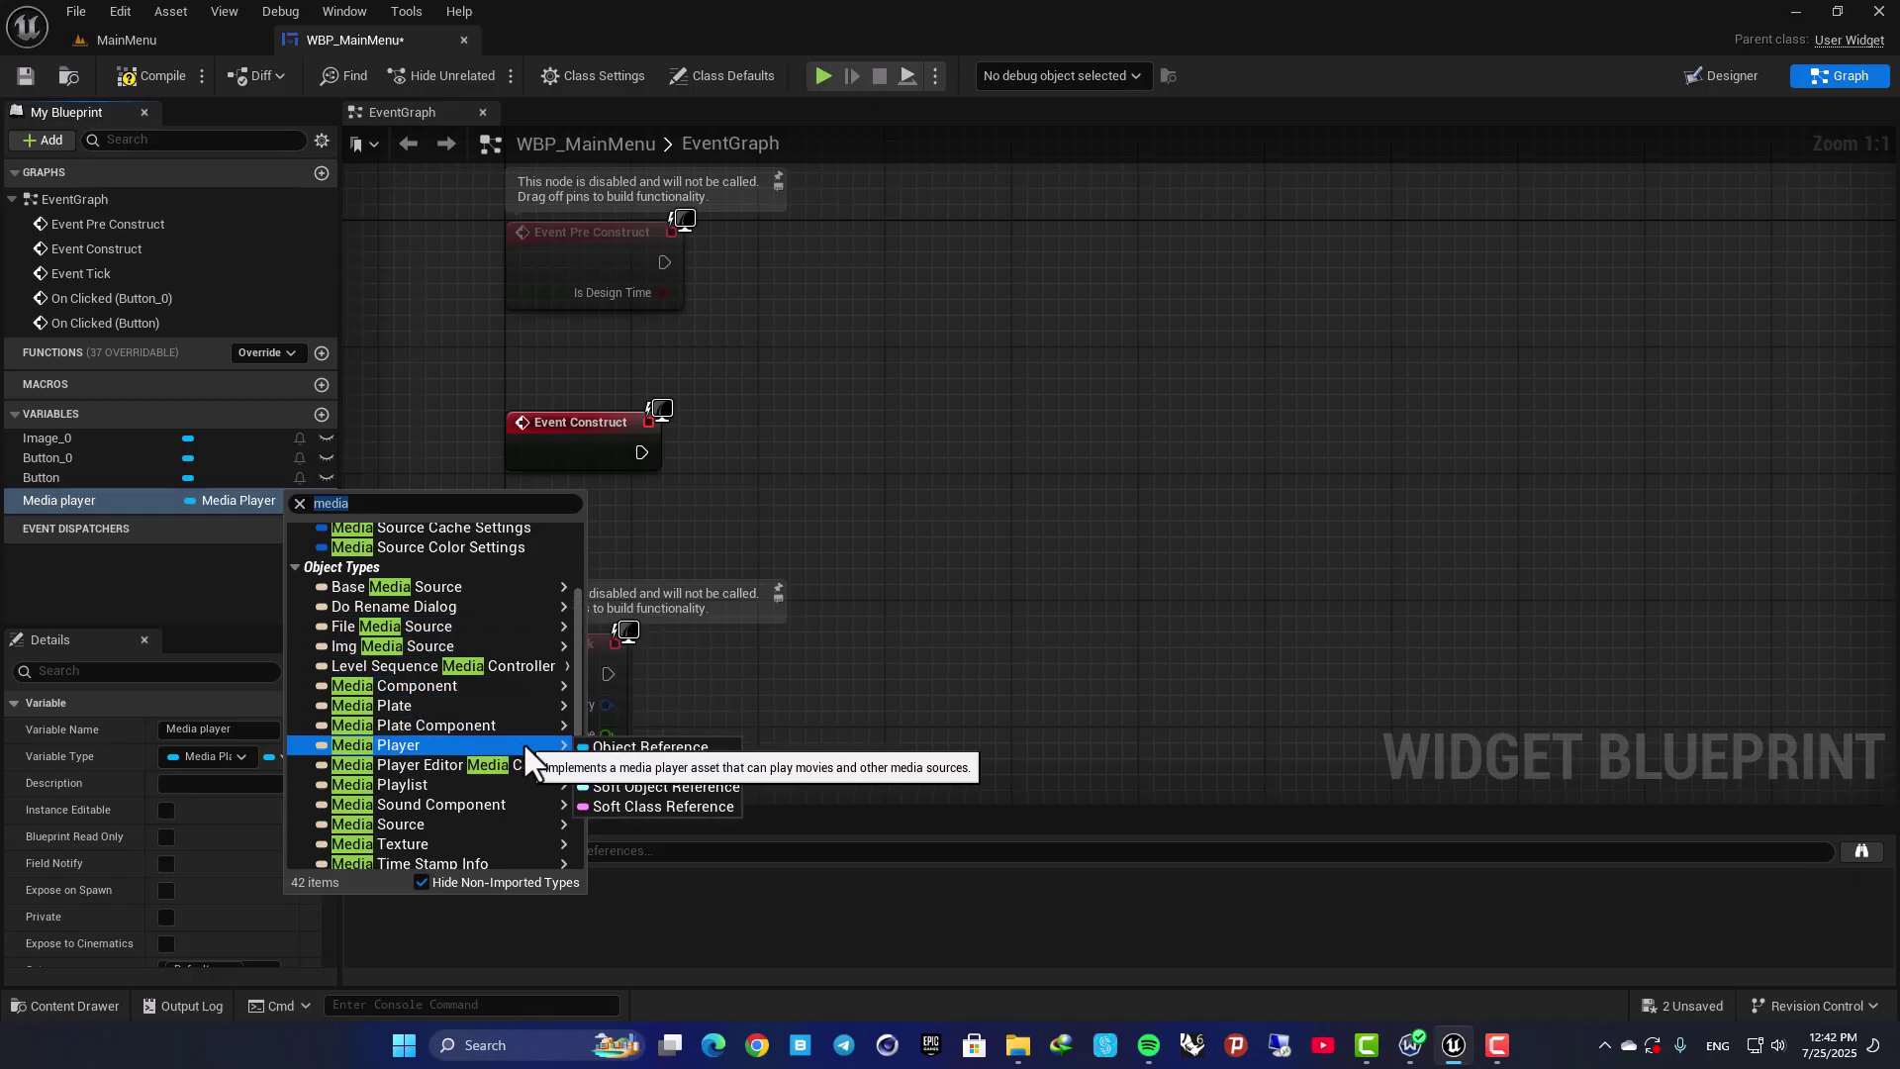
left_click(653, 749)
Step: Set its default value to MP_MainMenuBackground and drop the variable into the event graph
left_click(187, 578)
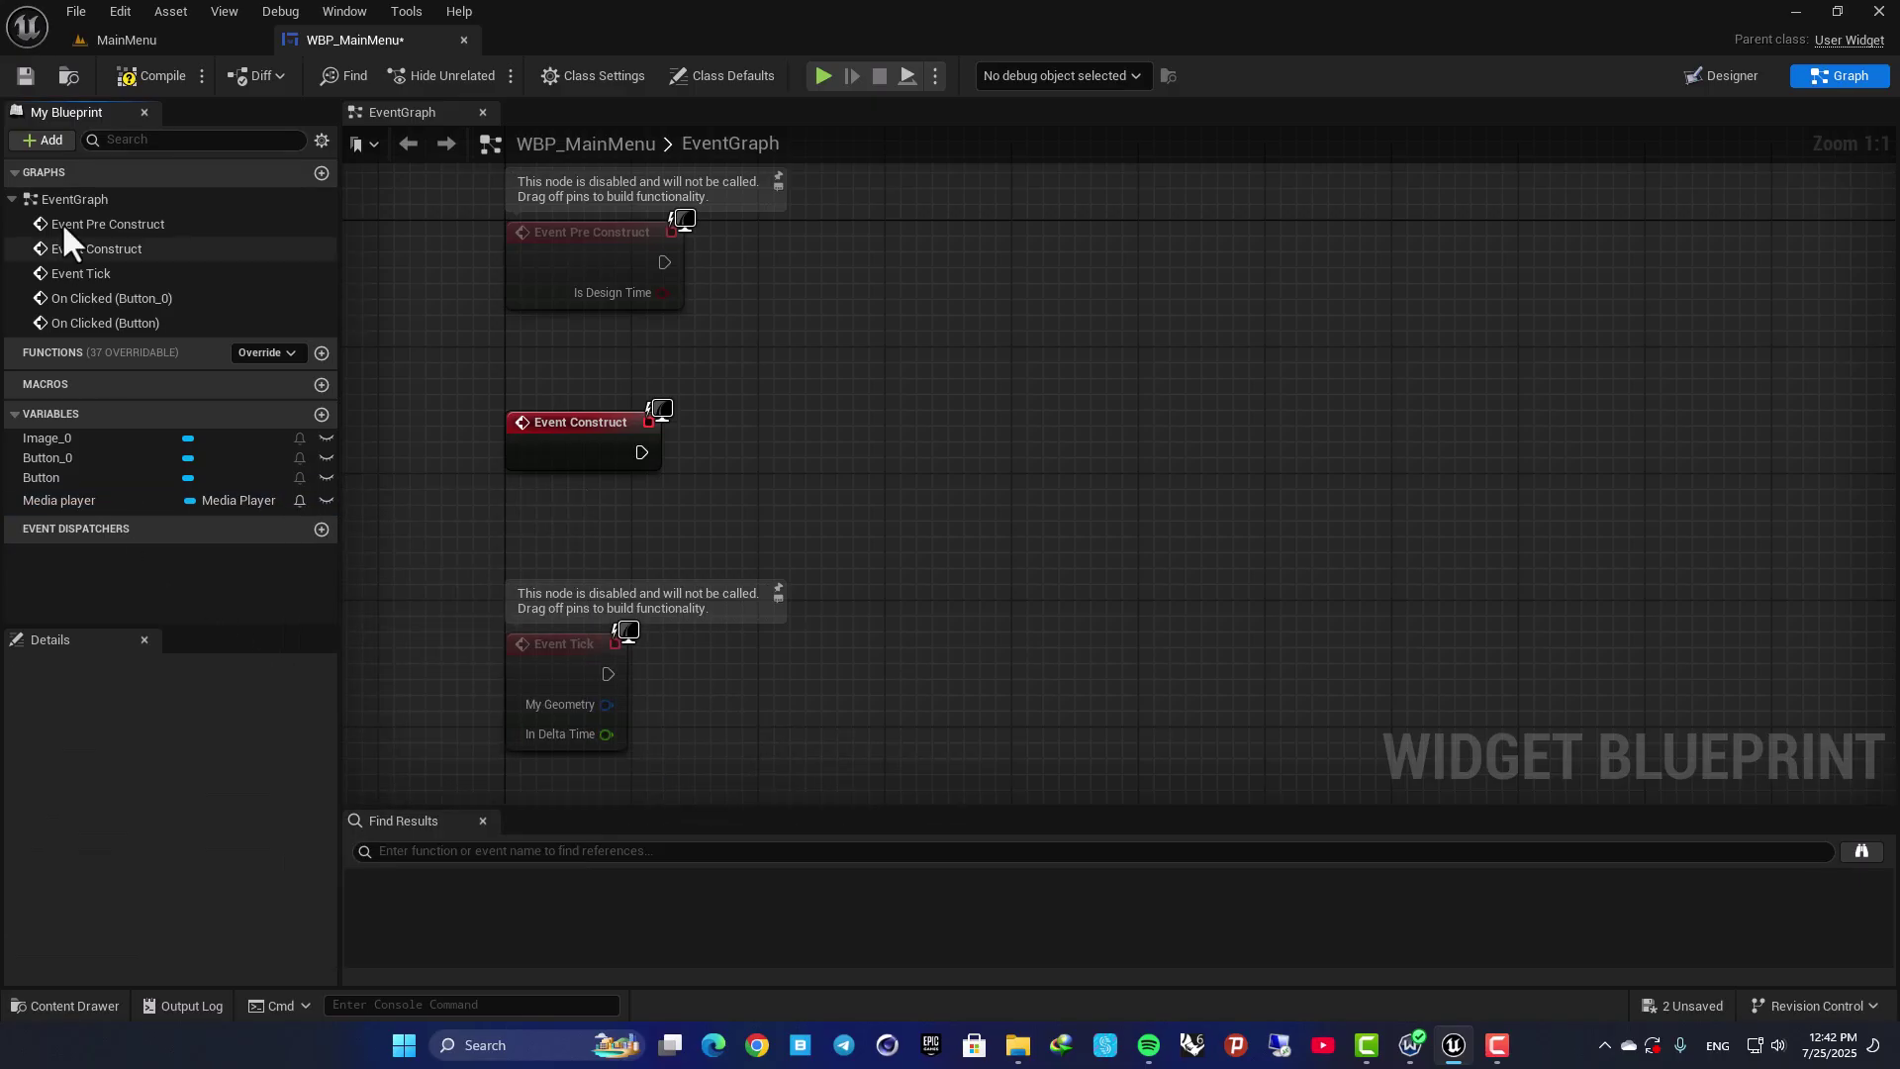
left_click(59, 500)
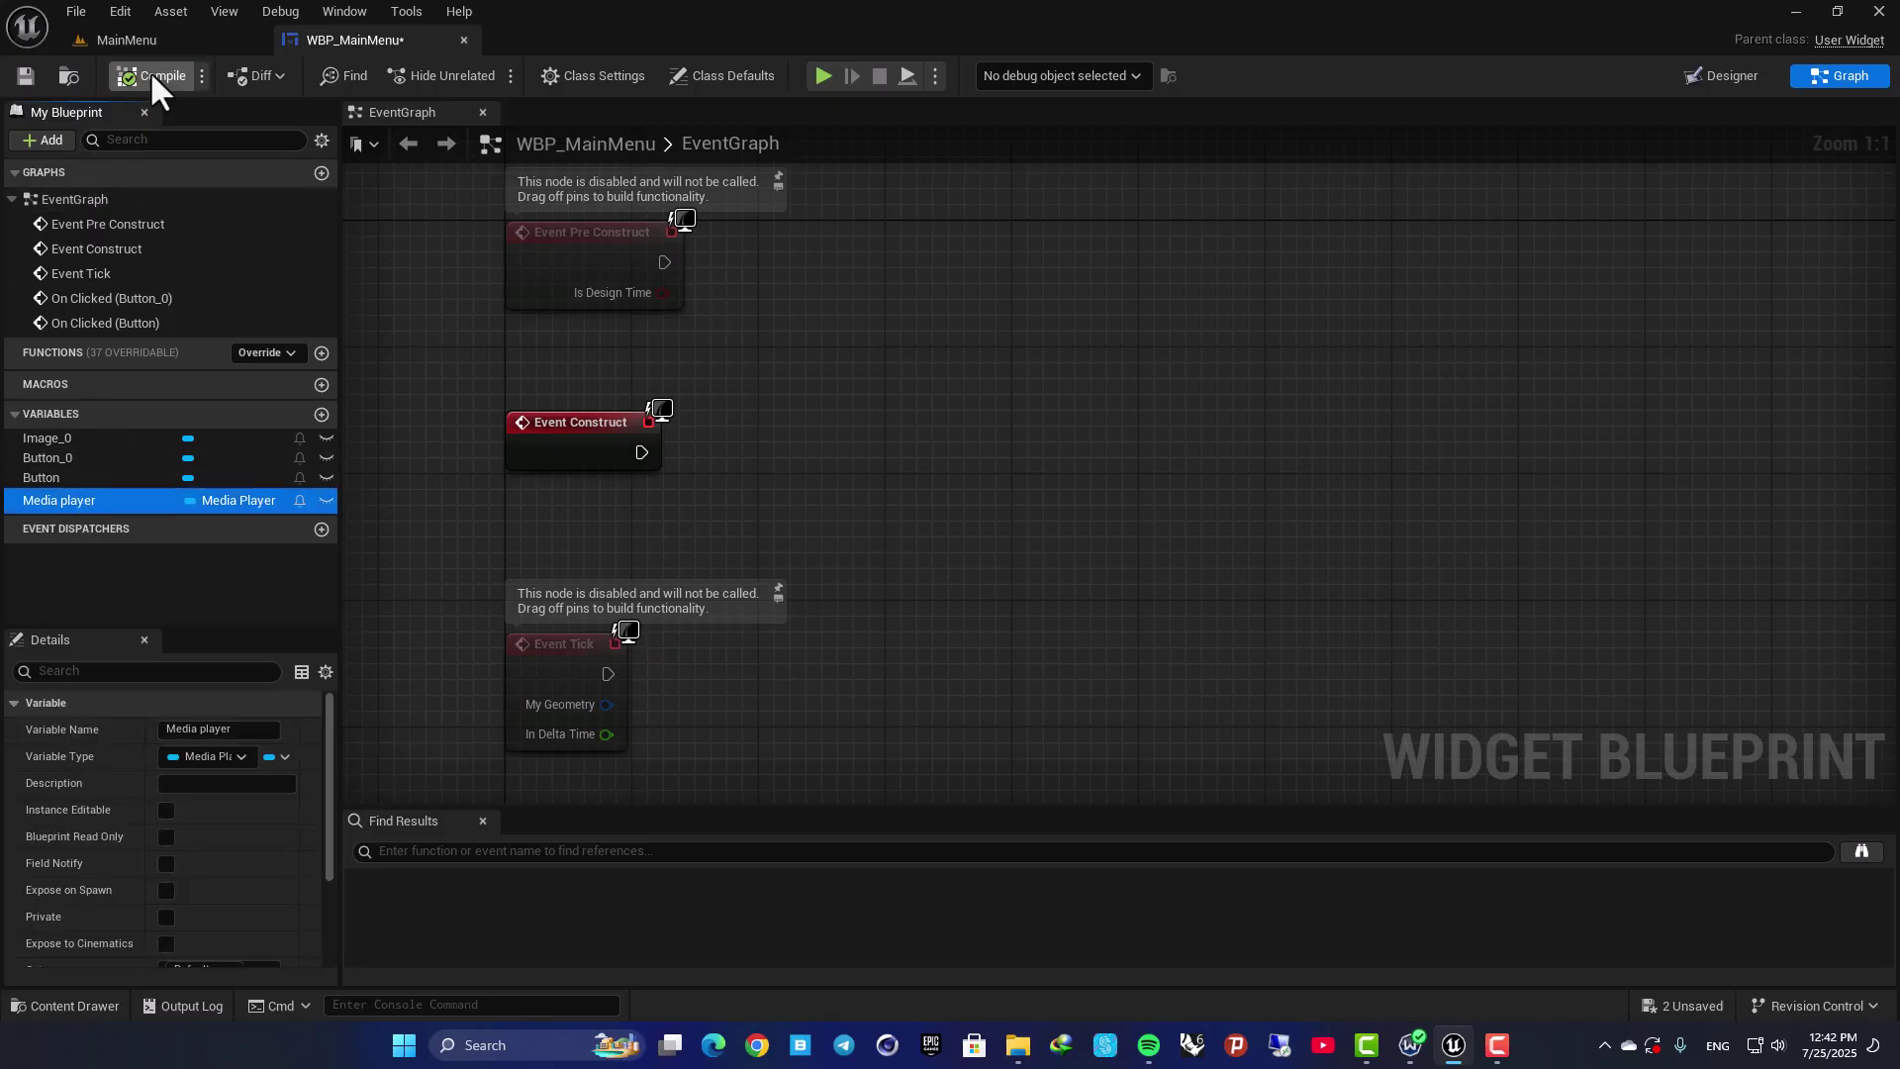
scroll(89, 786, "down", 4)
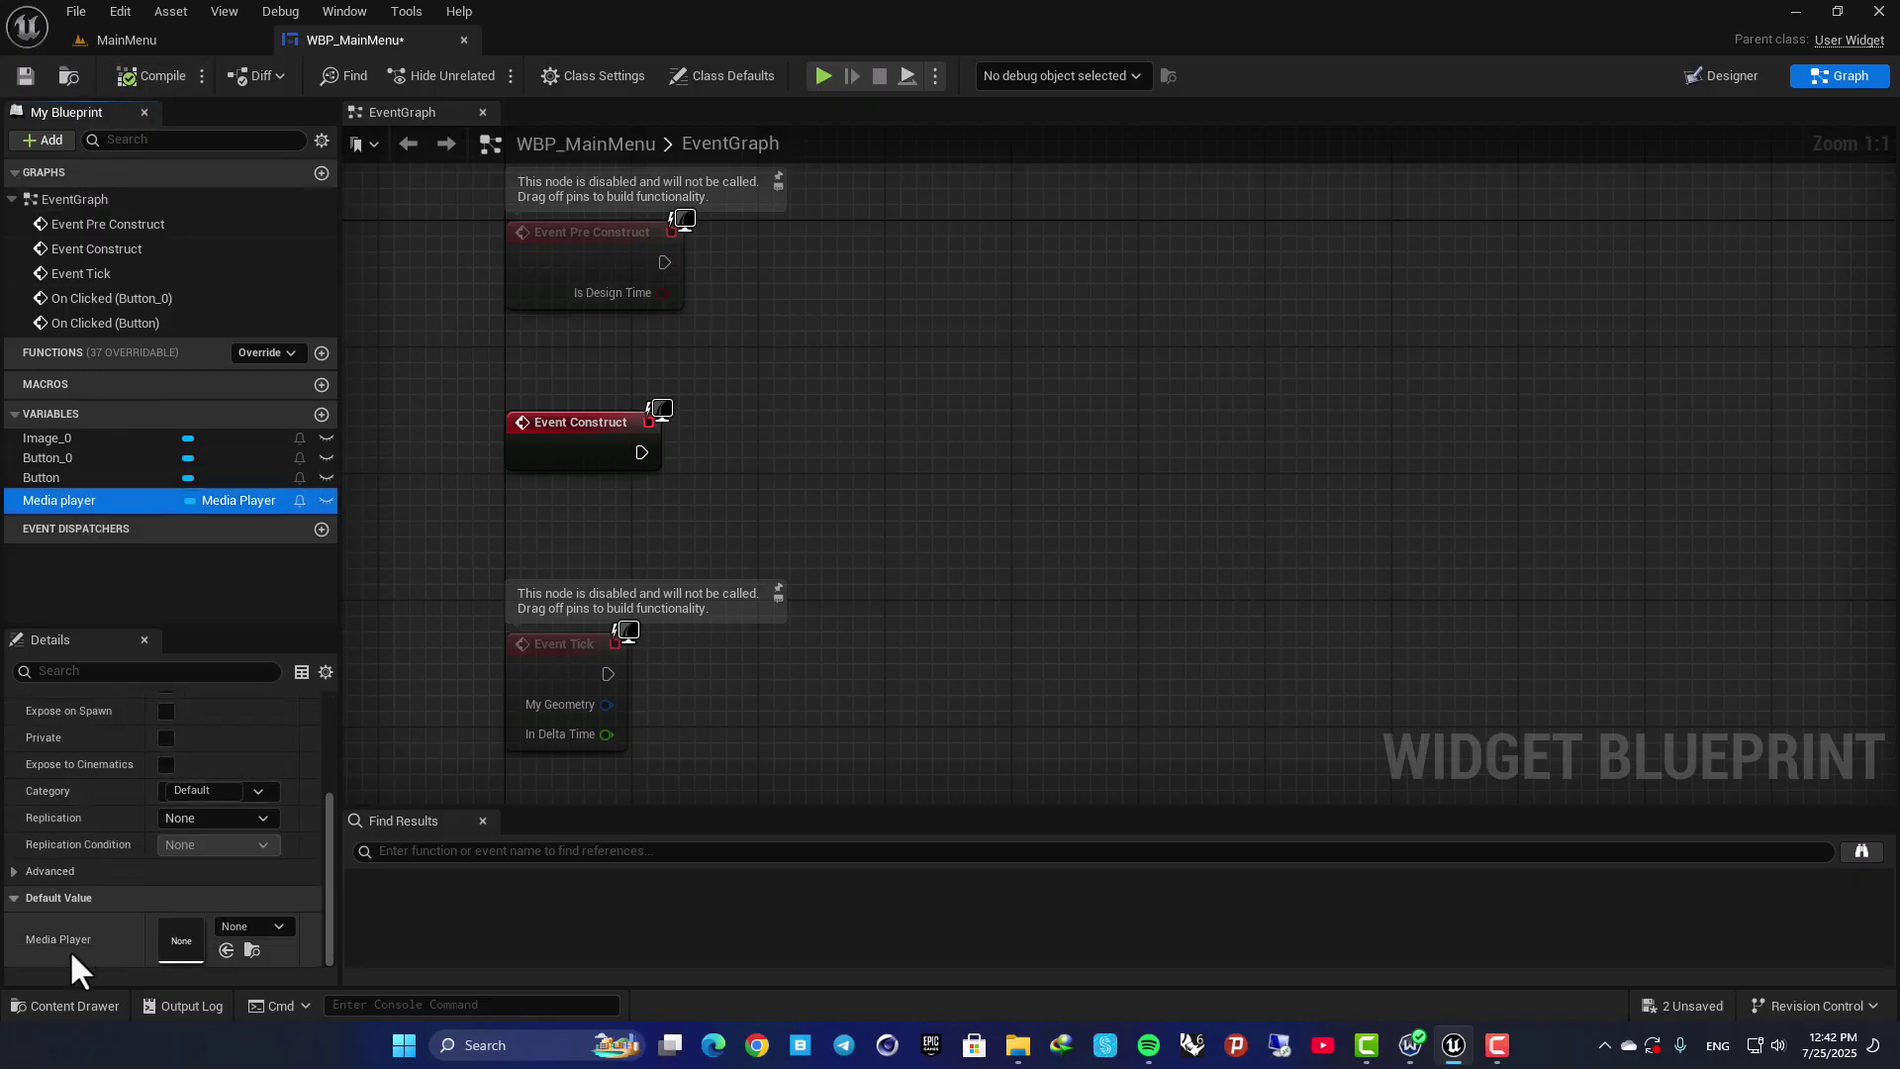
left_click(238, 934)
left_click(348, 681)
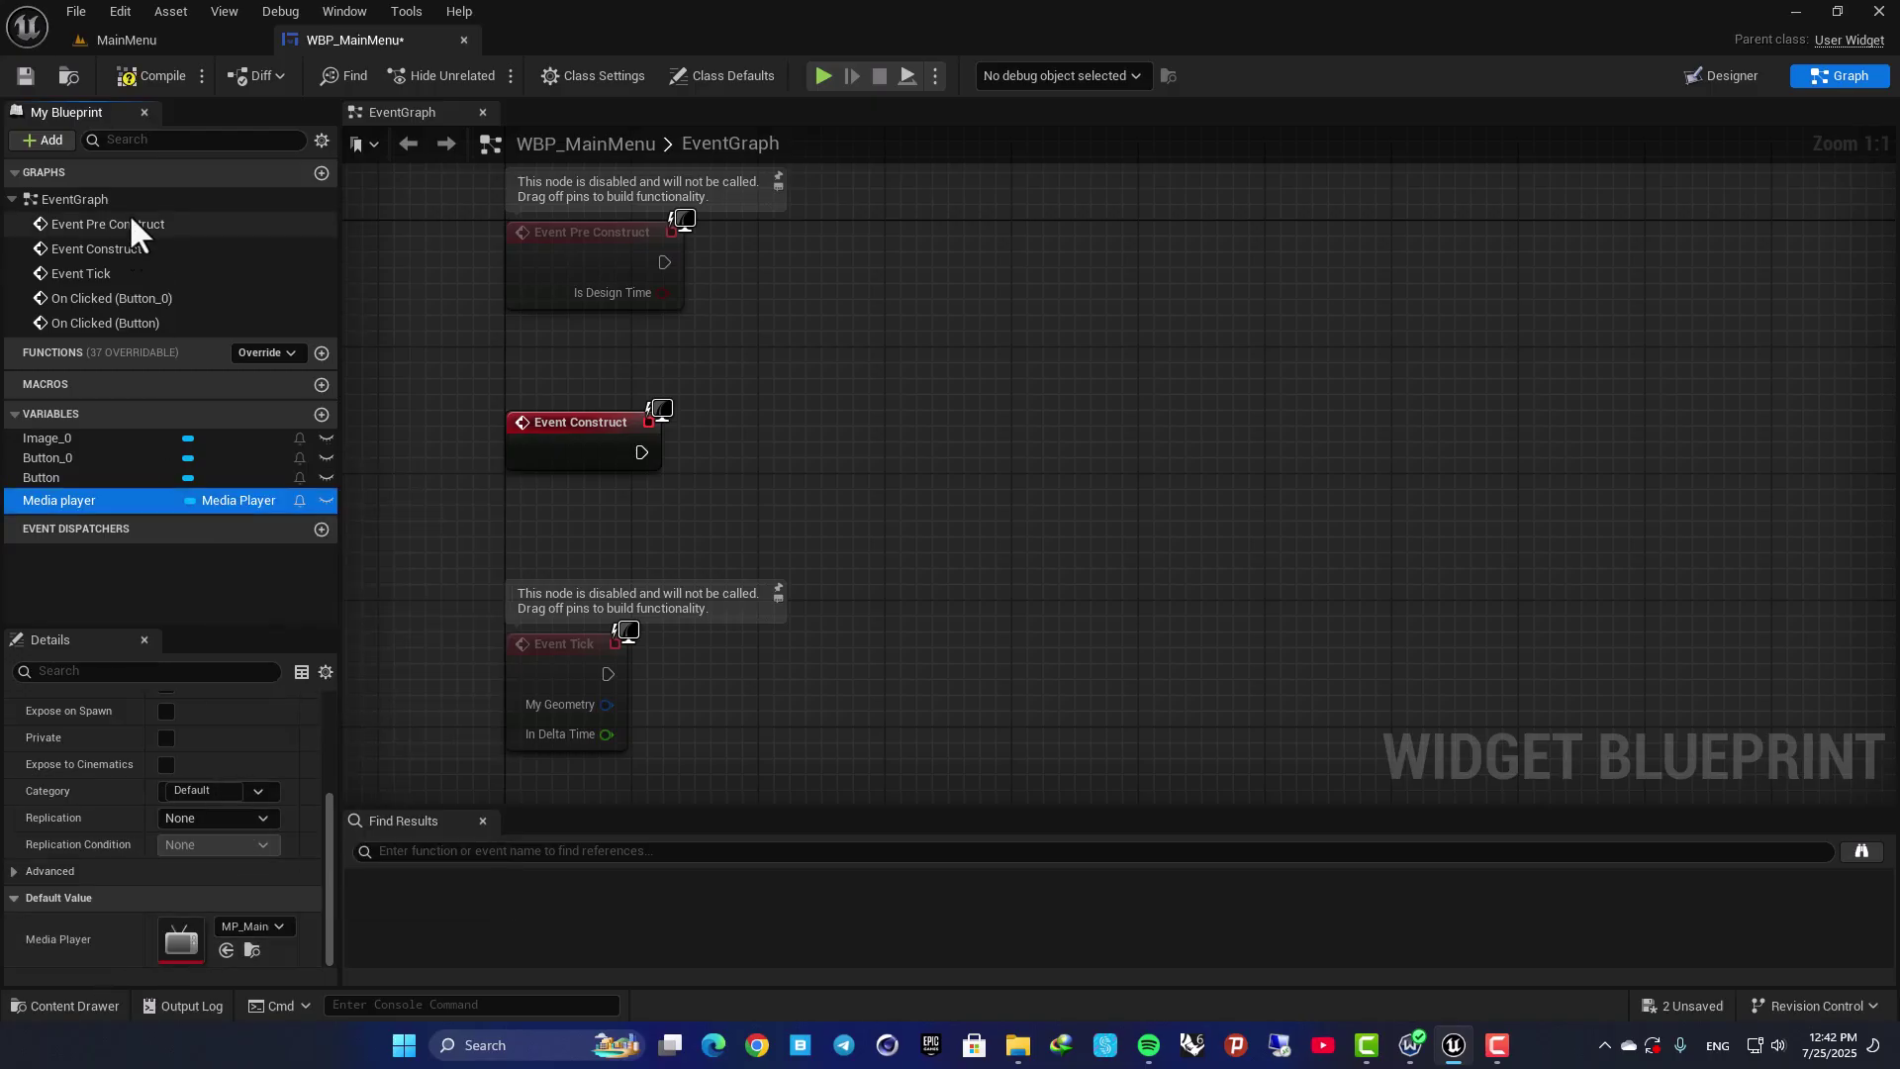
left_click(148, 77)
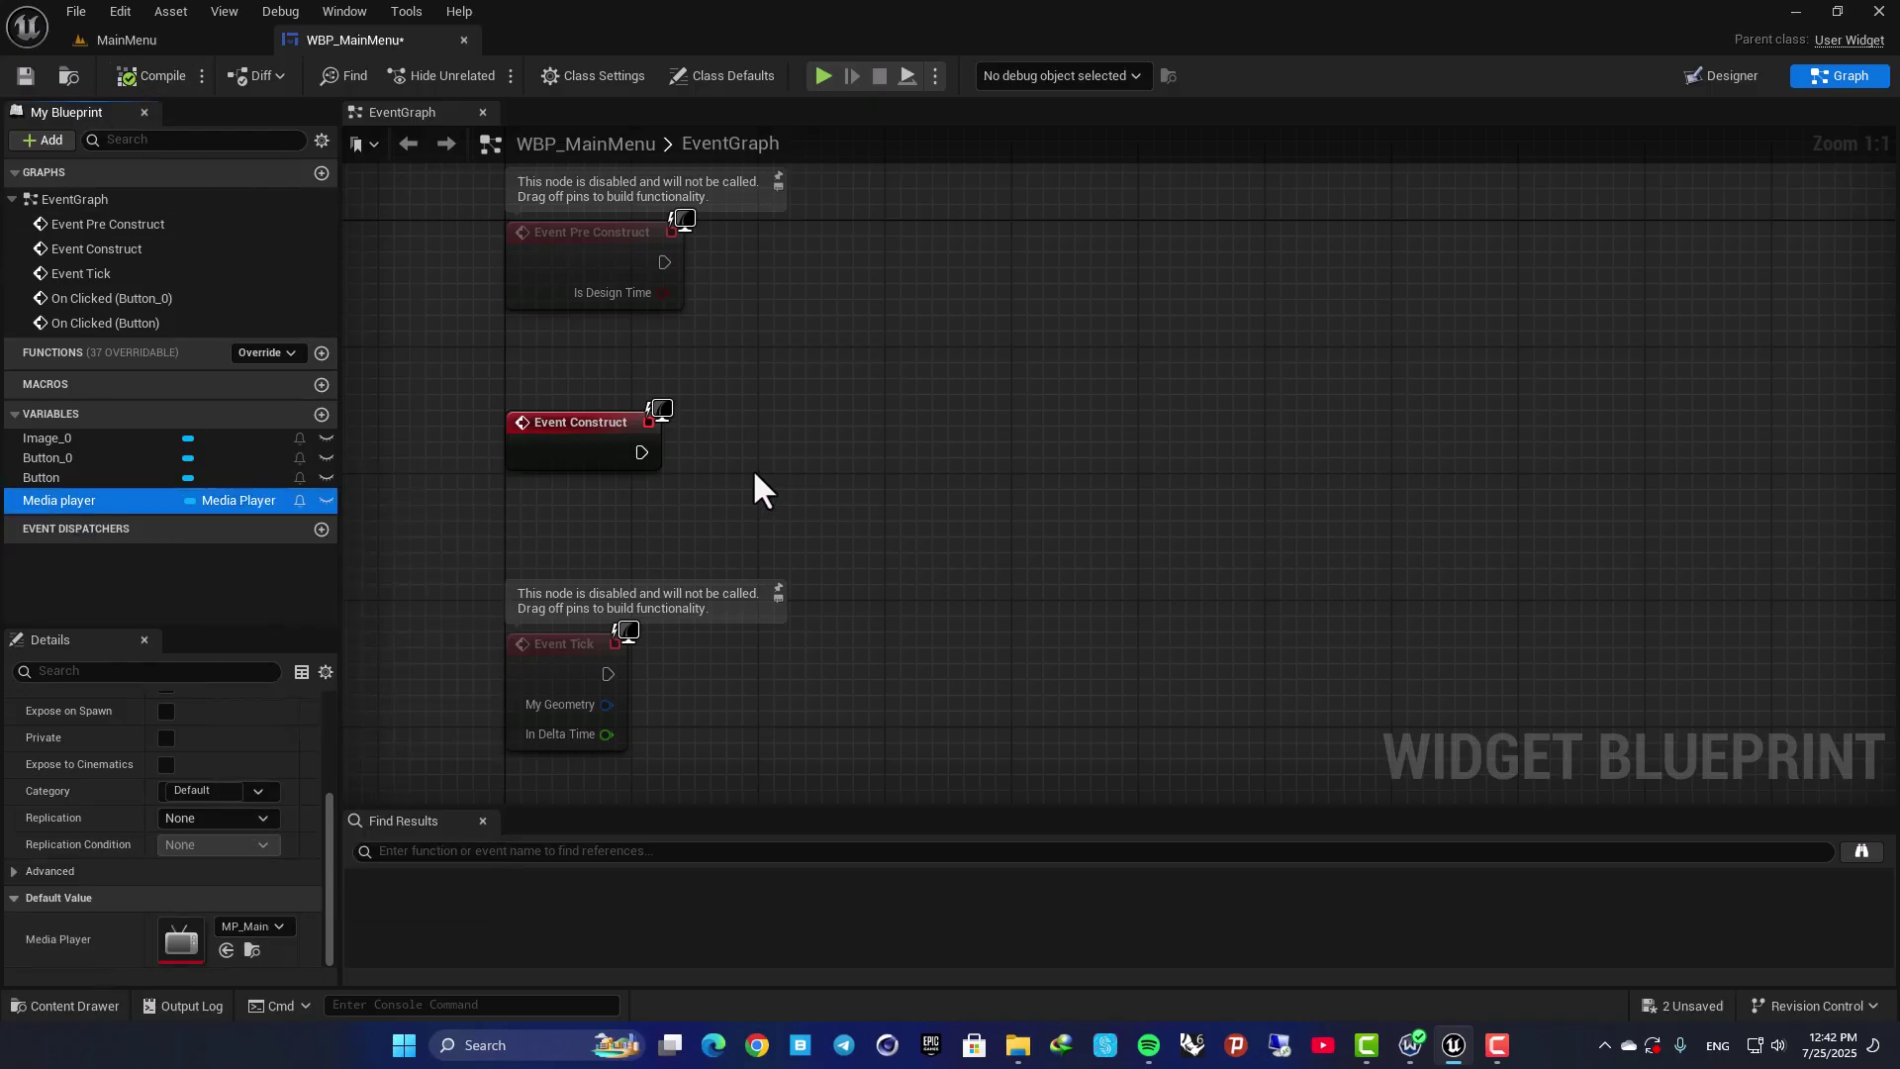
left_click_drag(752, 467, 755, 469)
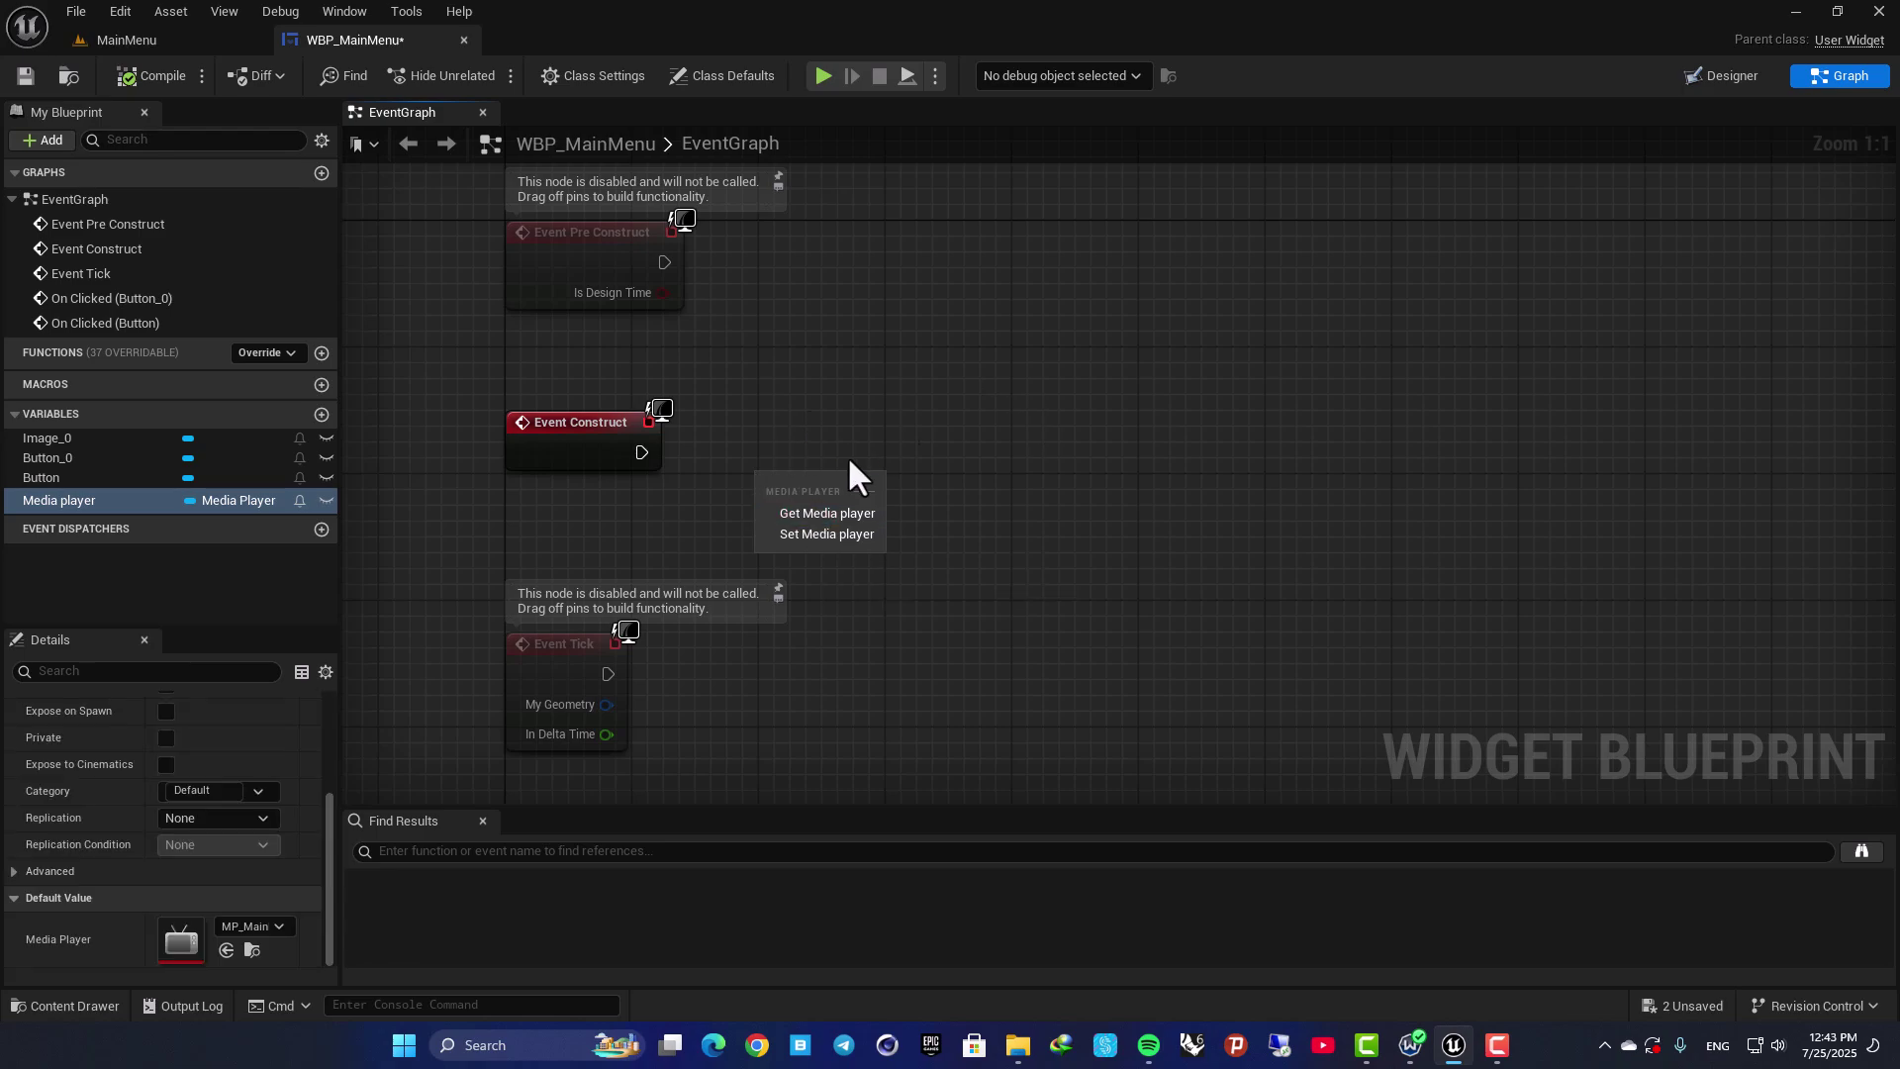
Step: Wire Event Construct into Open Source on the Media player getter, with MainMenuBackground as its media source
left_click(816, 513)
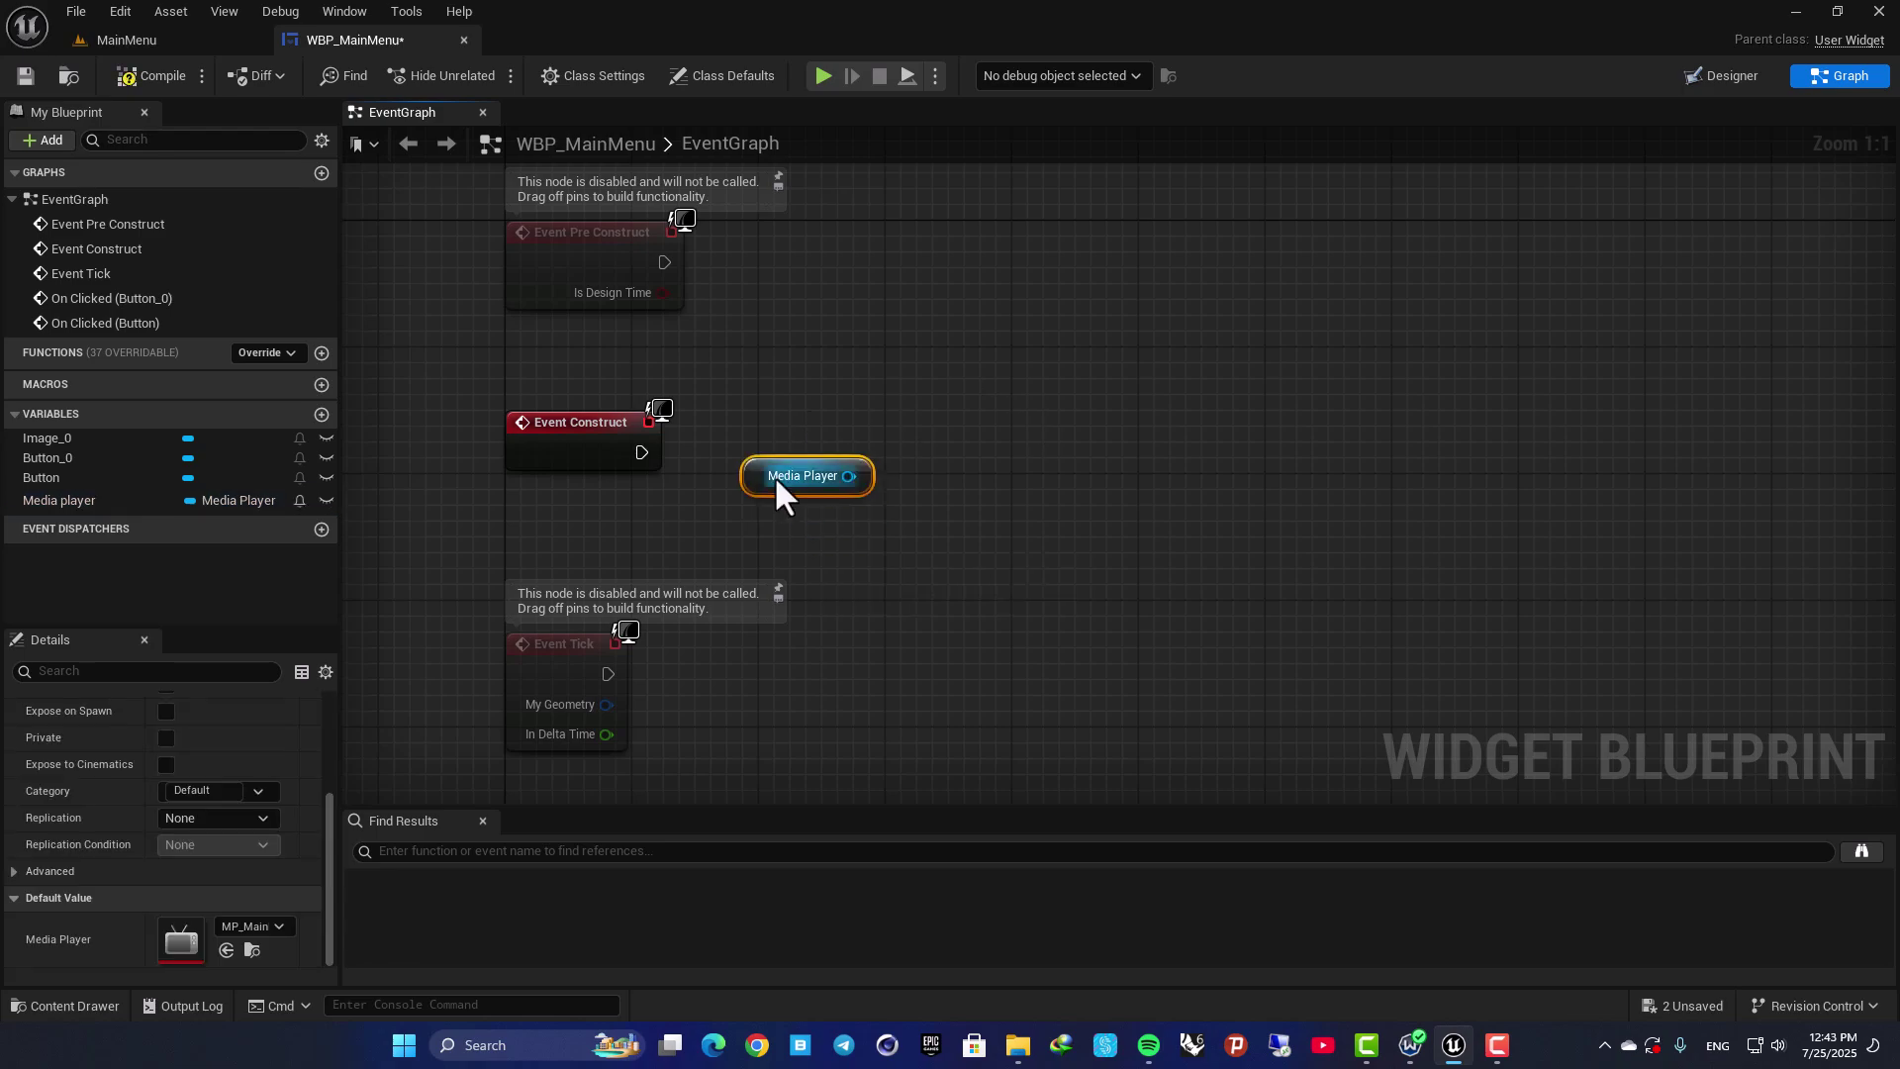
left_click_drag(774, 475, 968, 453)
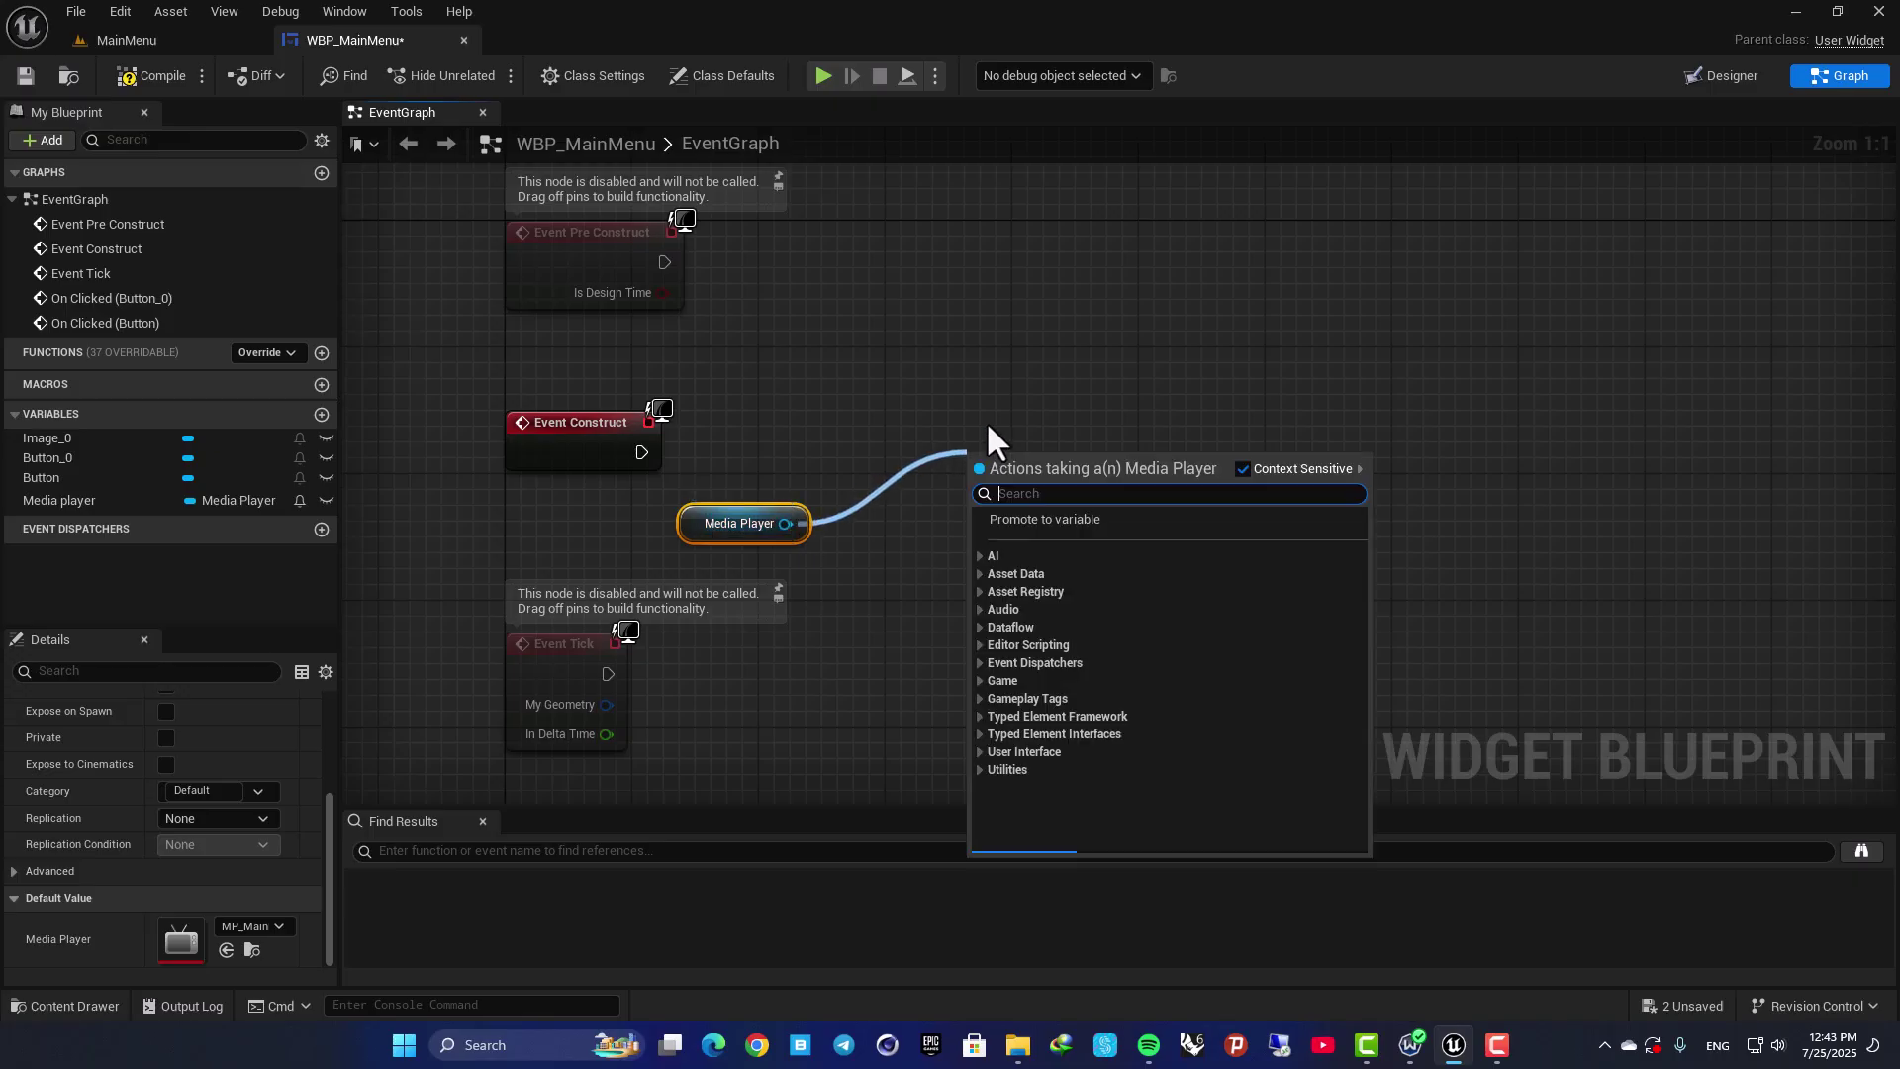
type("open so")
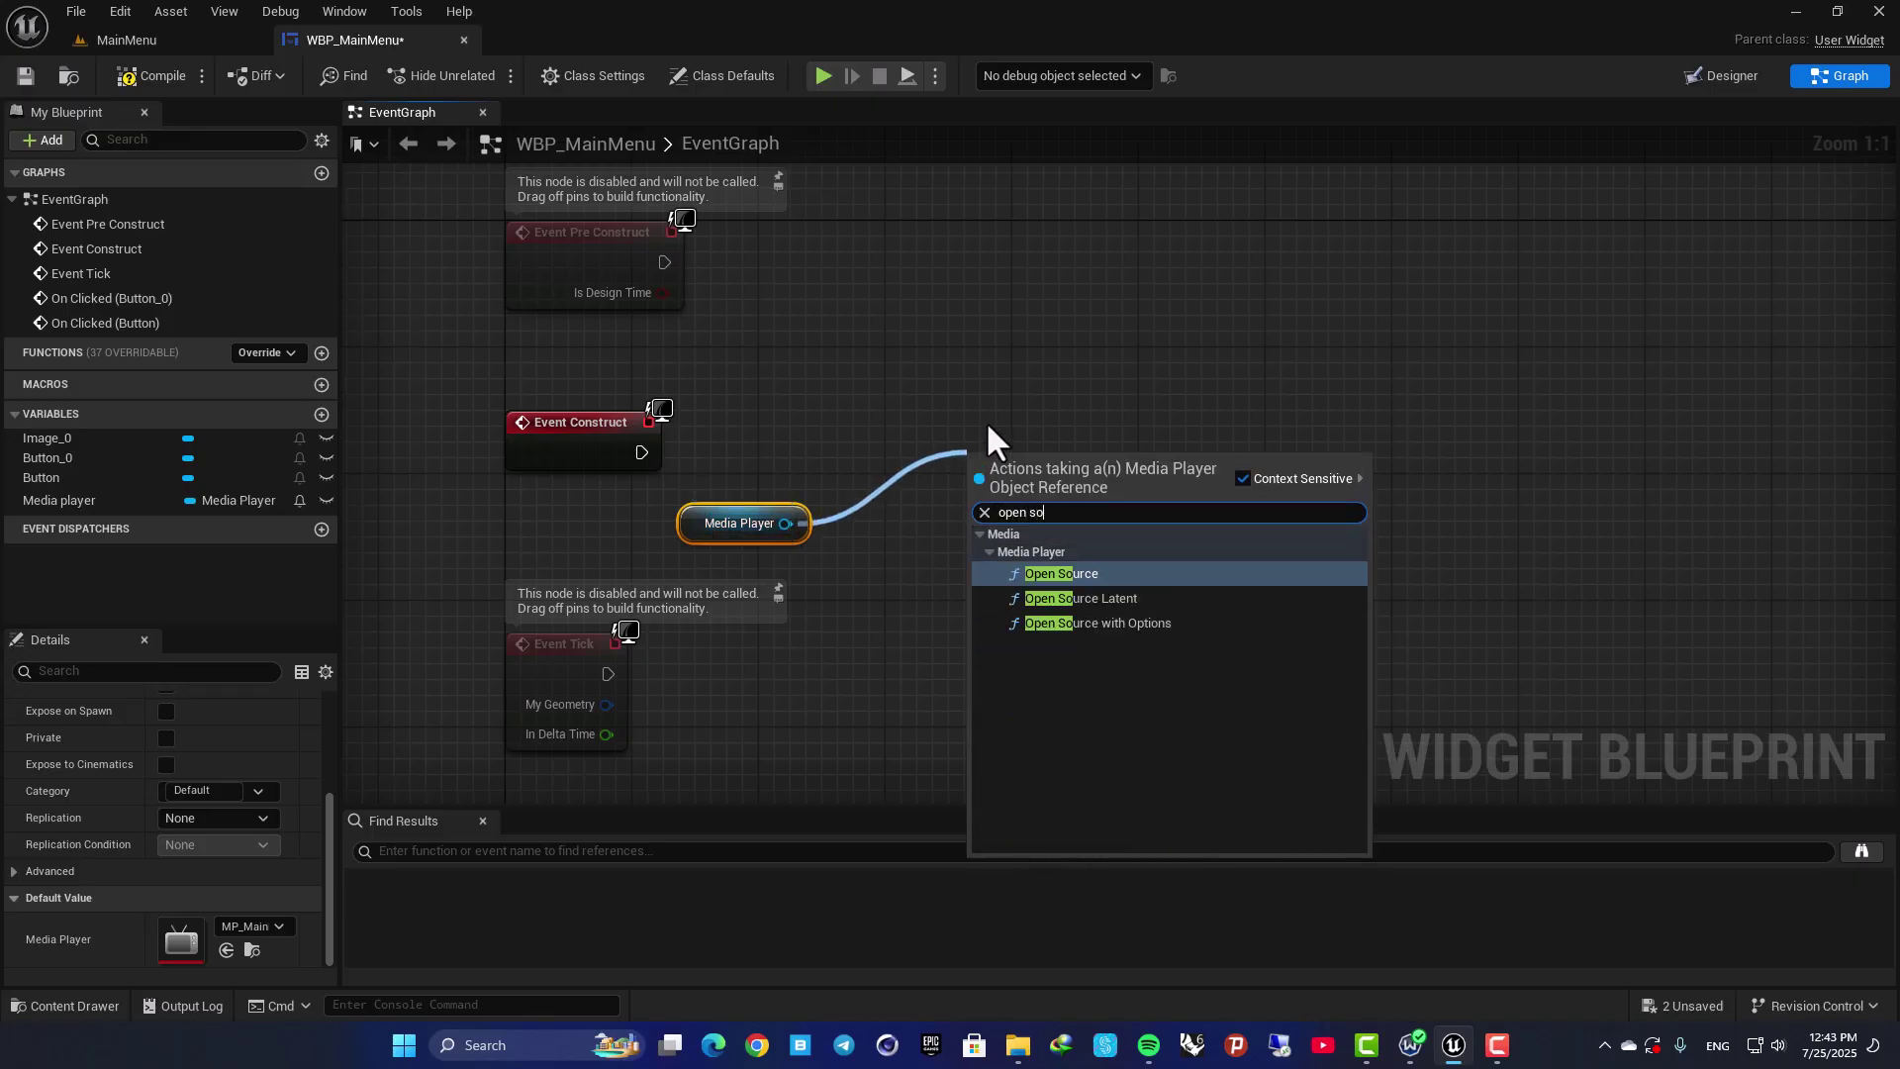
type("ur")
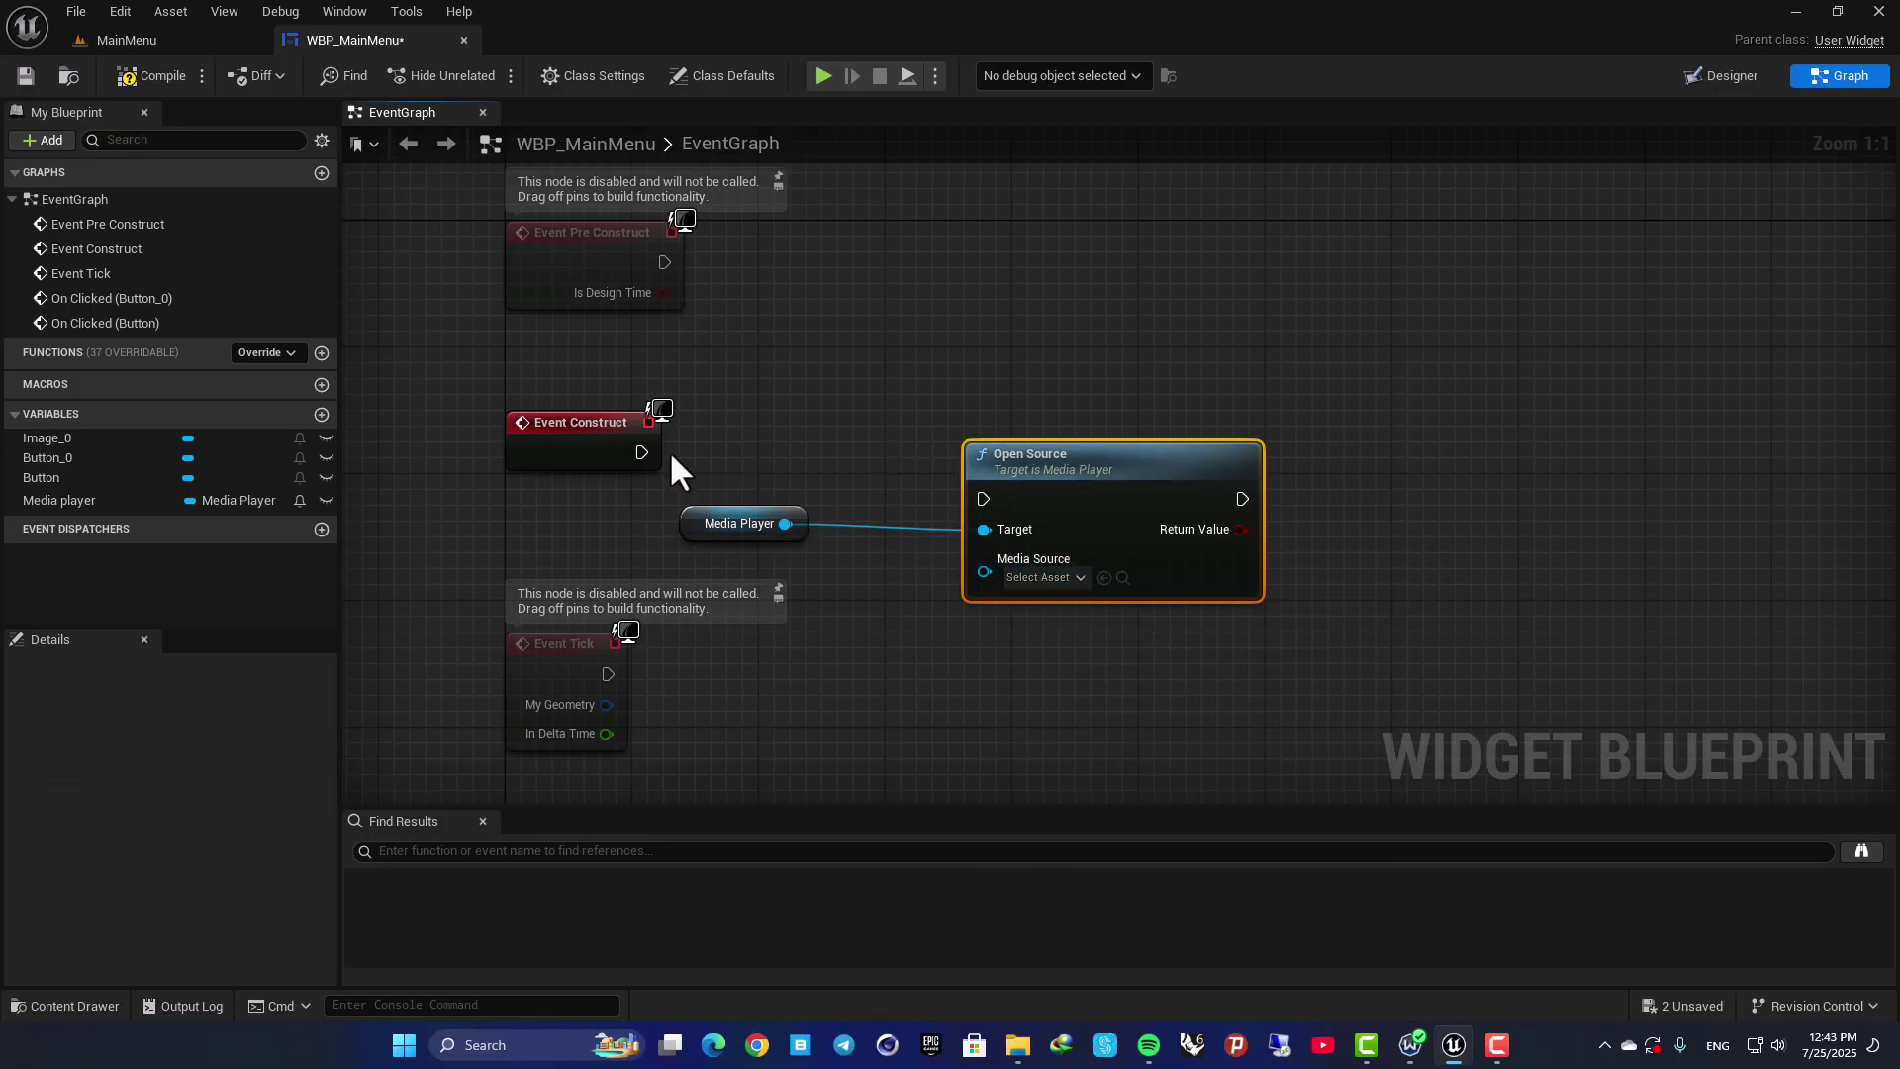
left_click_drag(641, 452, 1017, 463)
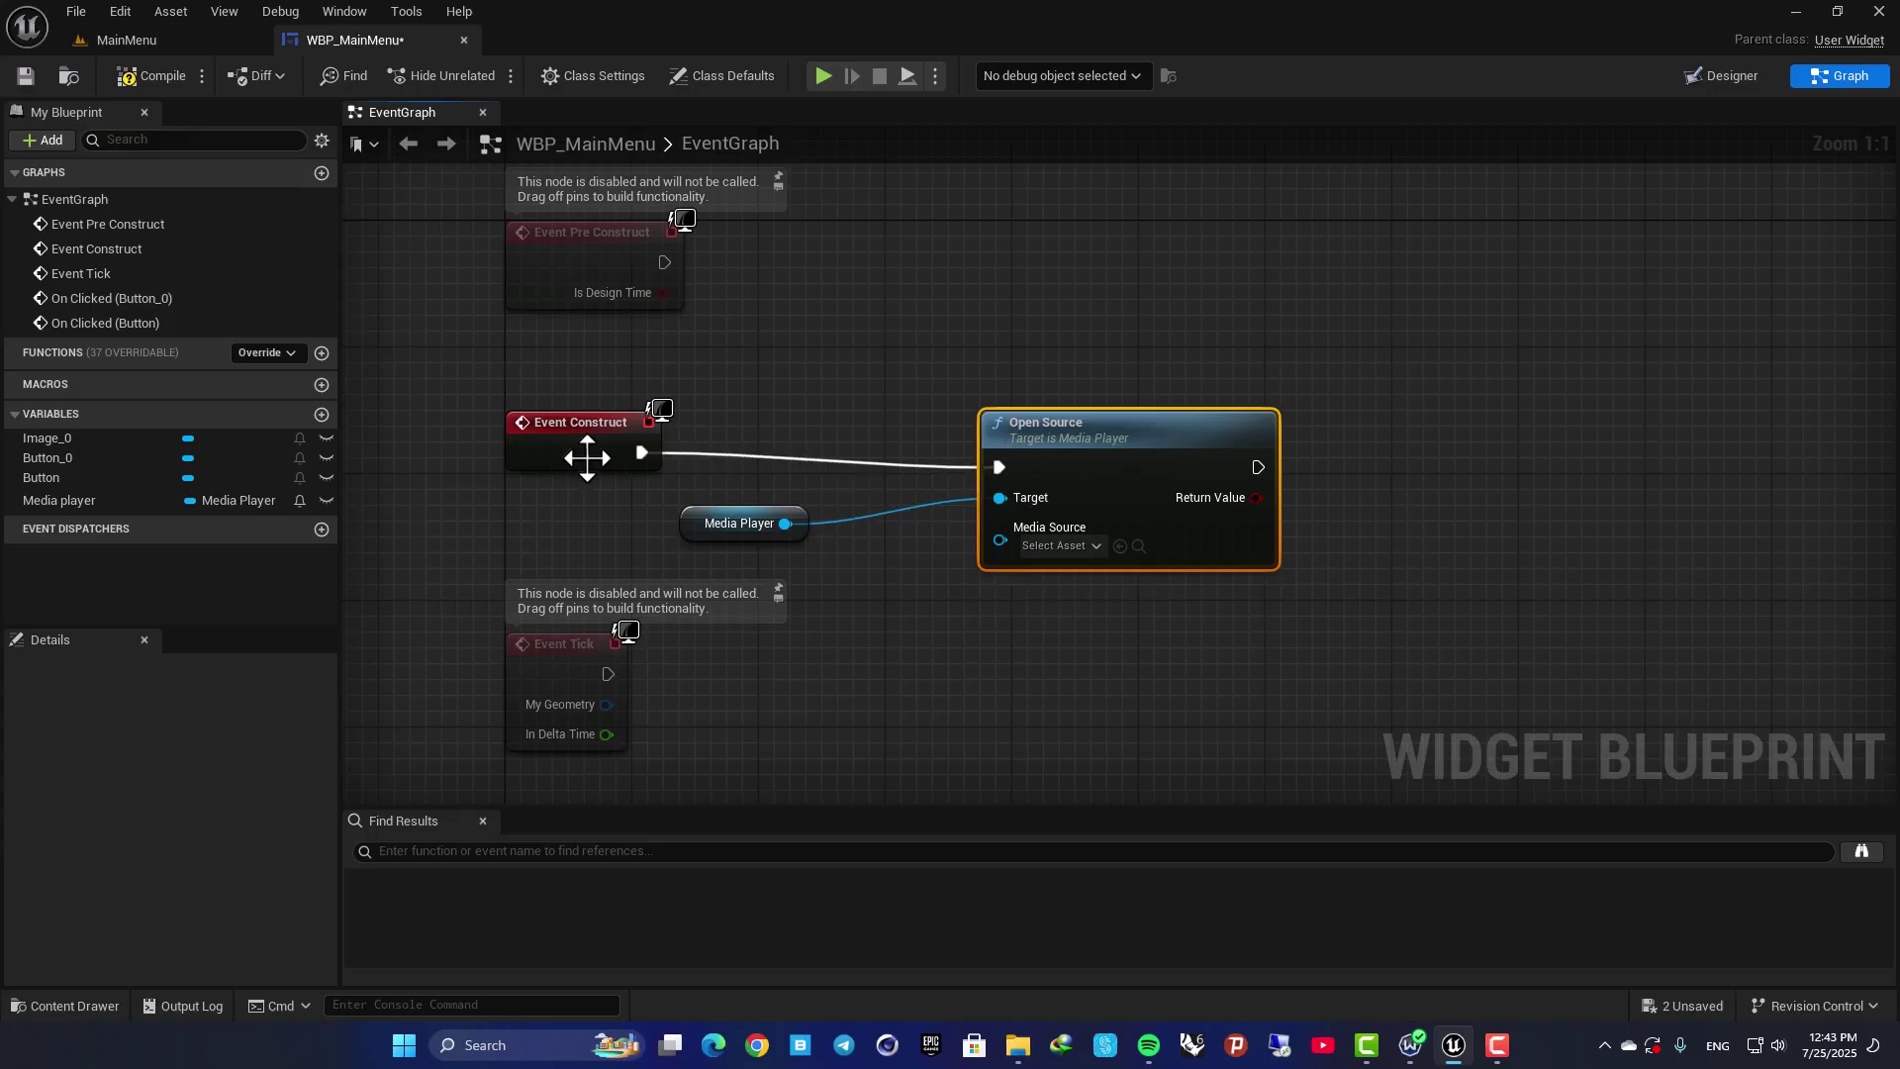
left_click(1059, 545)
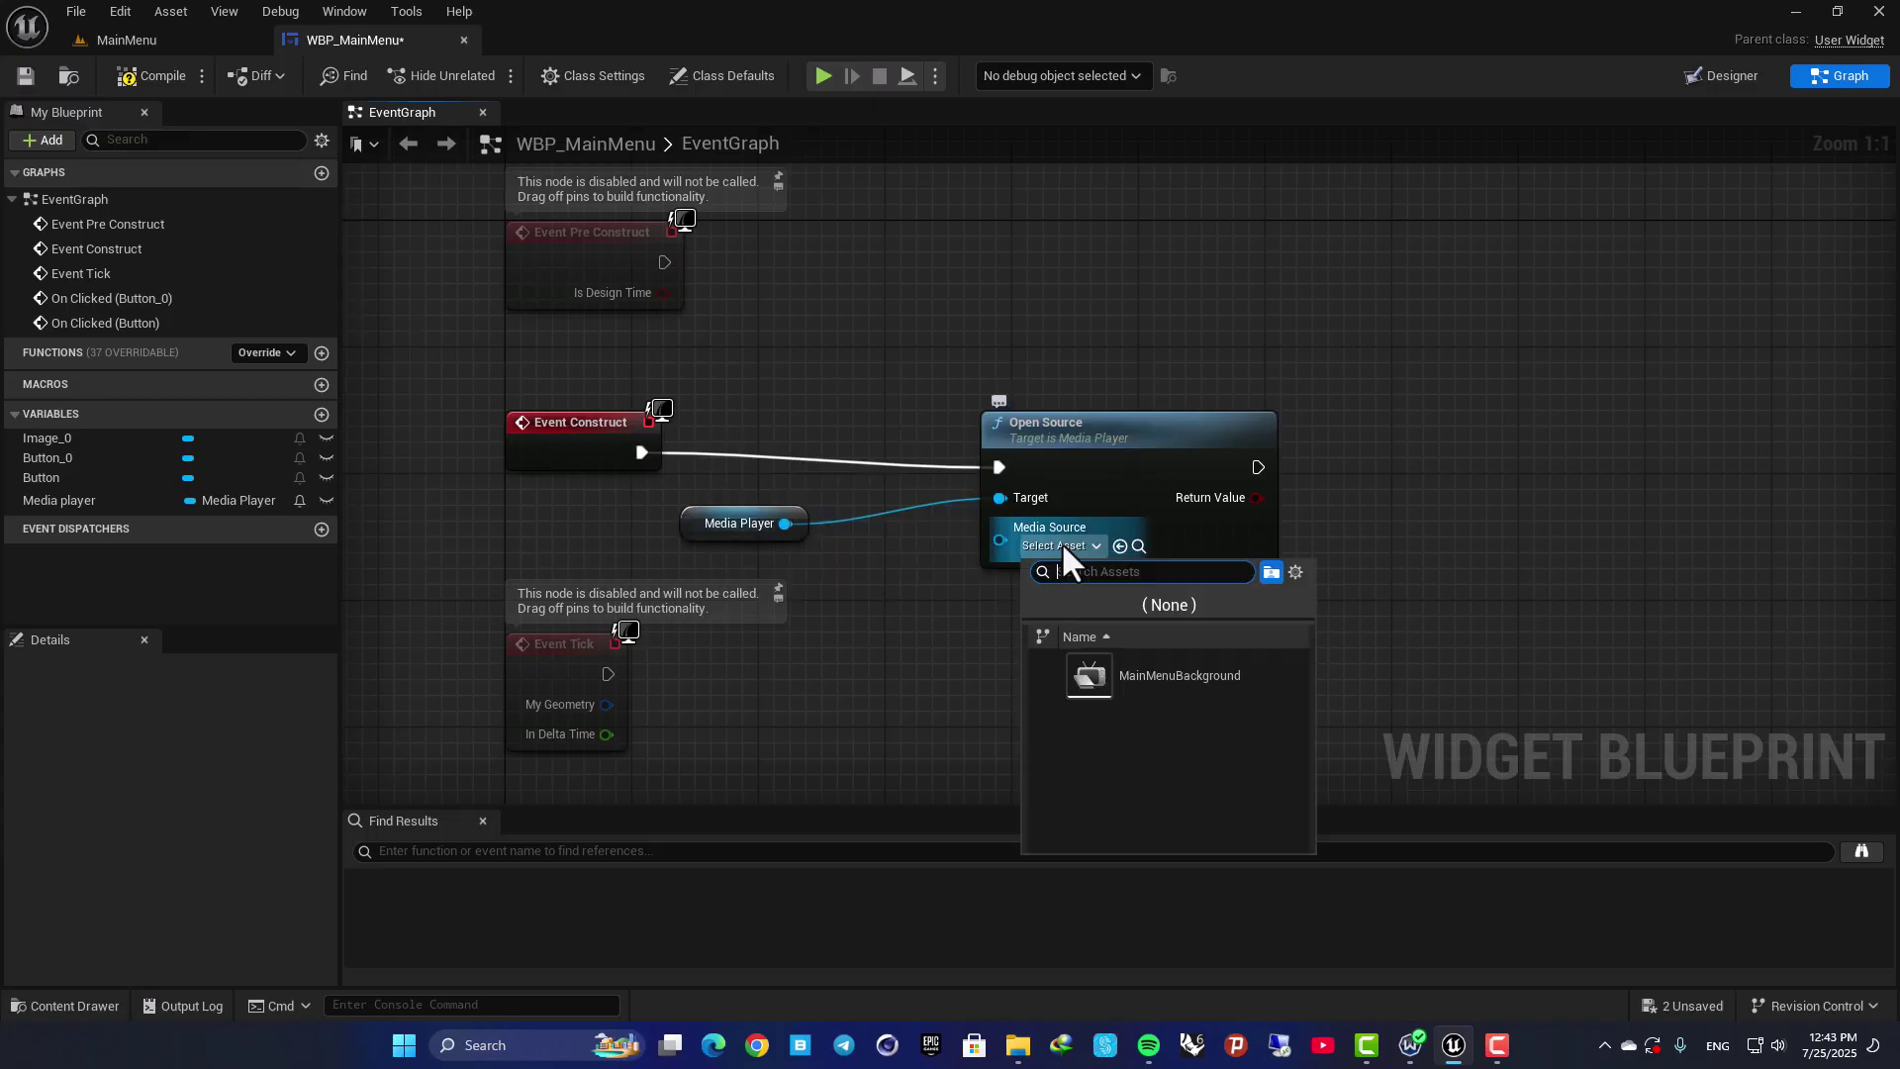
left_click(1153, 679)
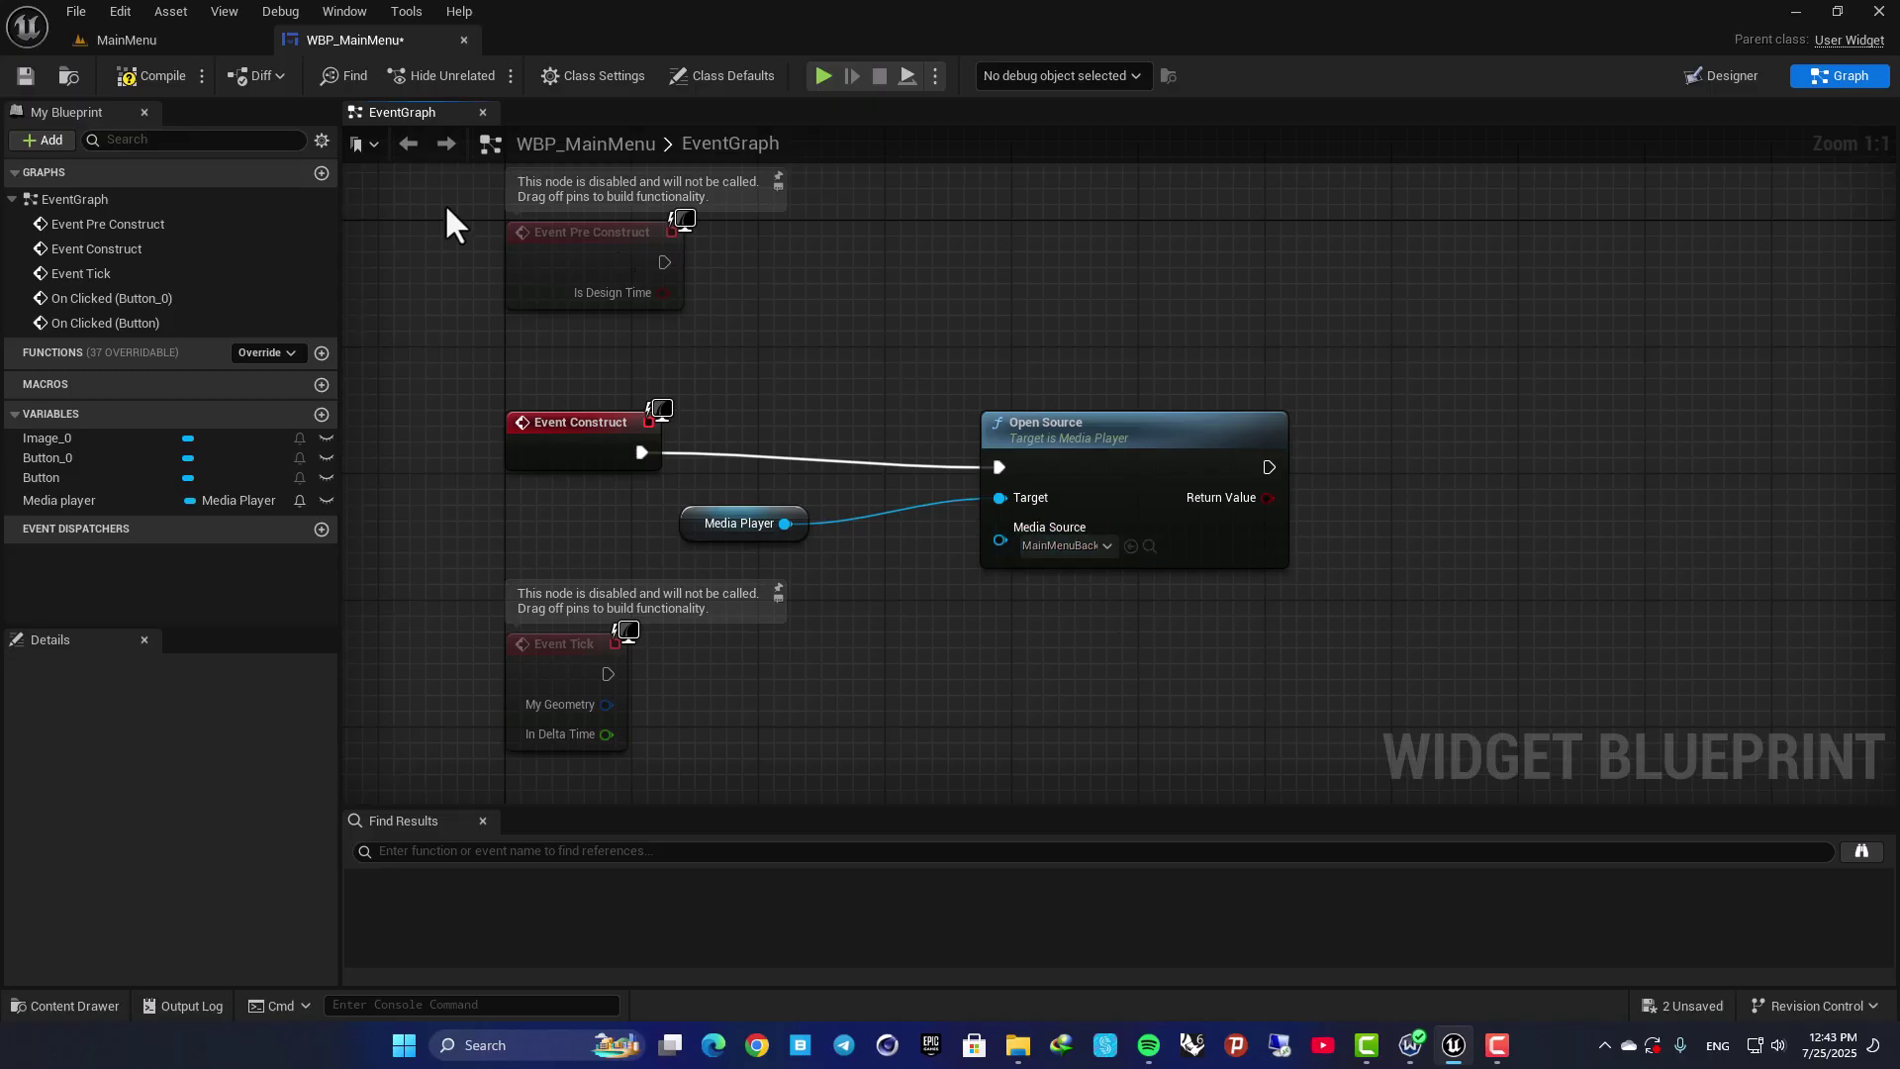
Step: Play-test the MainMenu level in fullscreen with F11, then stop it with Esc
left_click(218, 41)
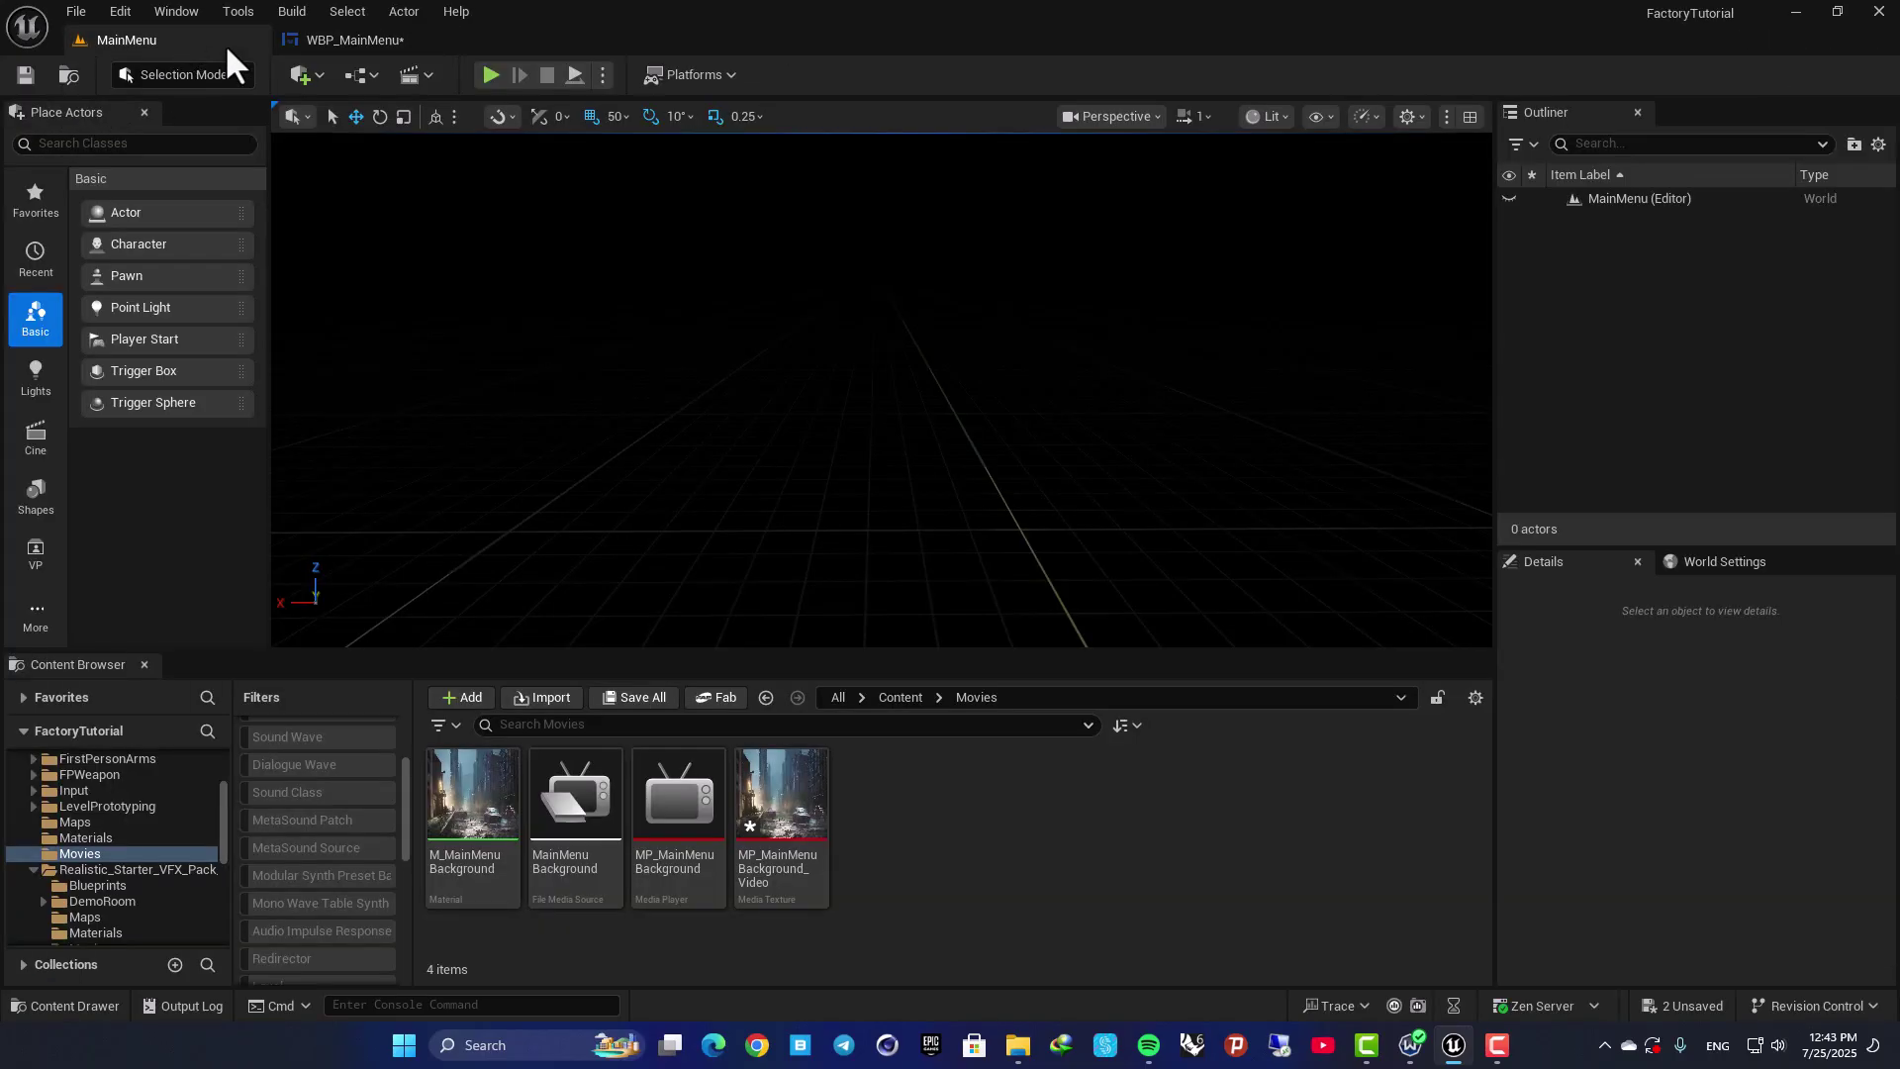
left_click(489, 75)
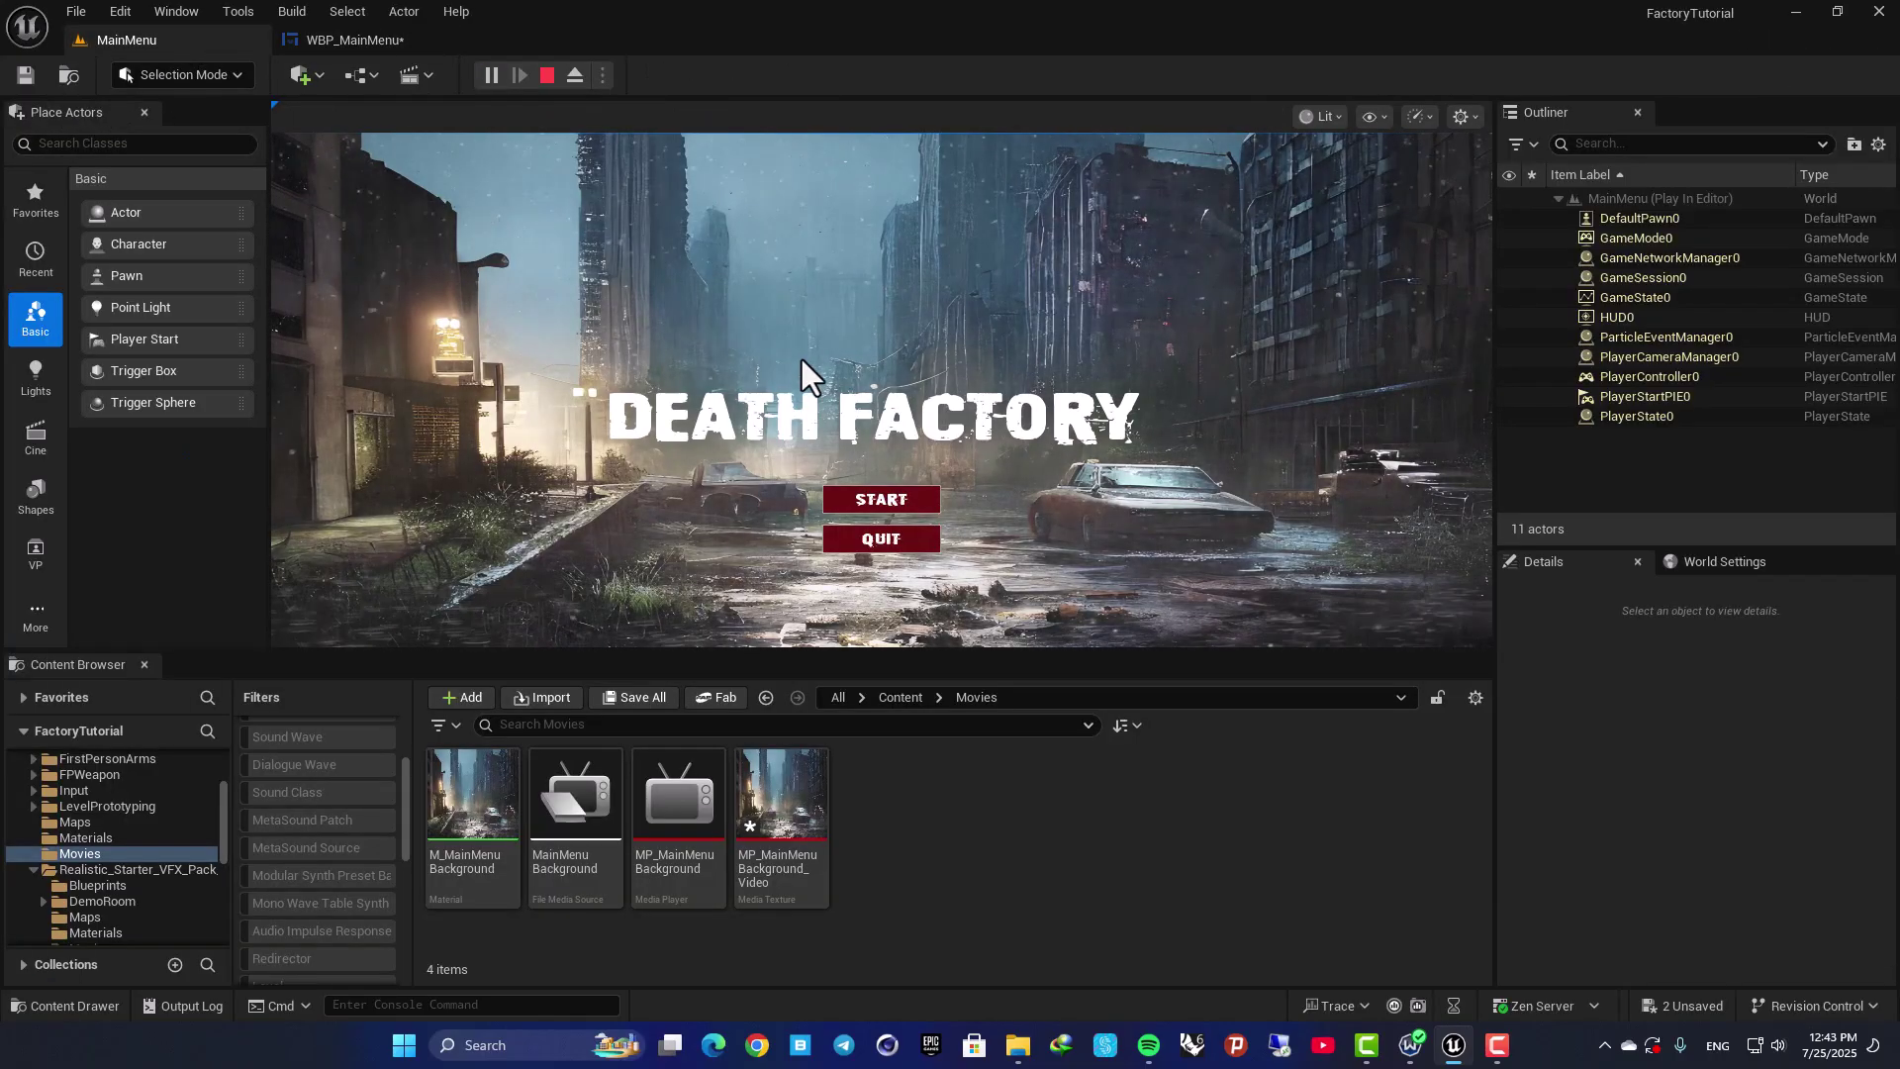
key("F11")
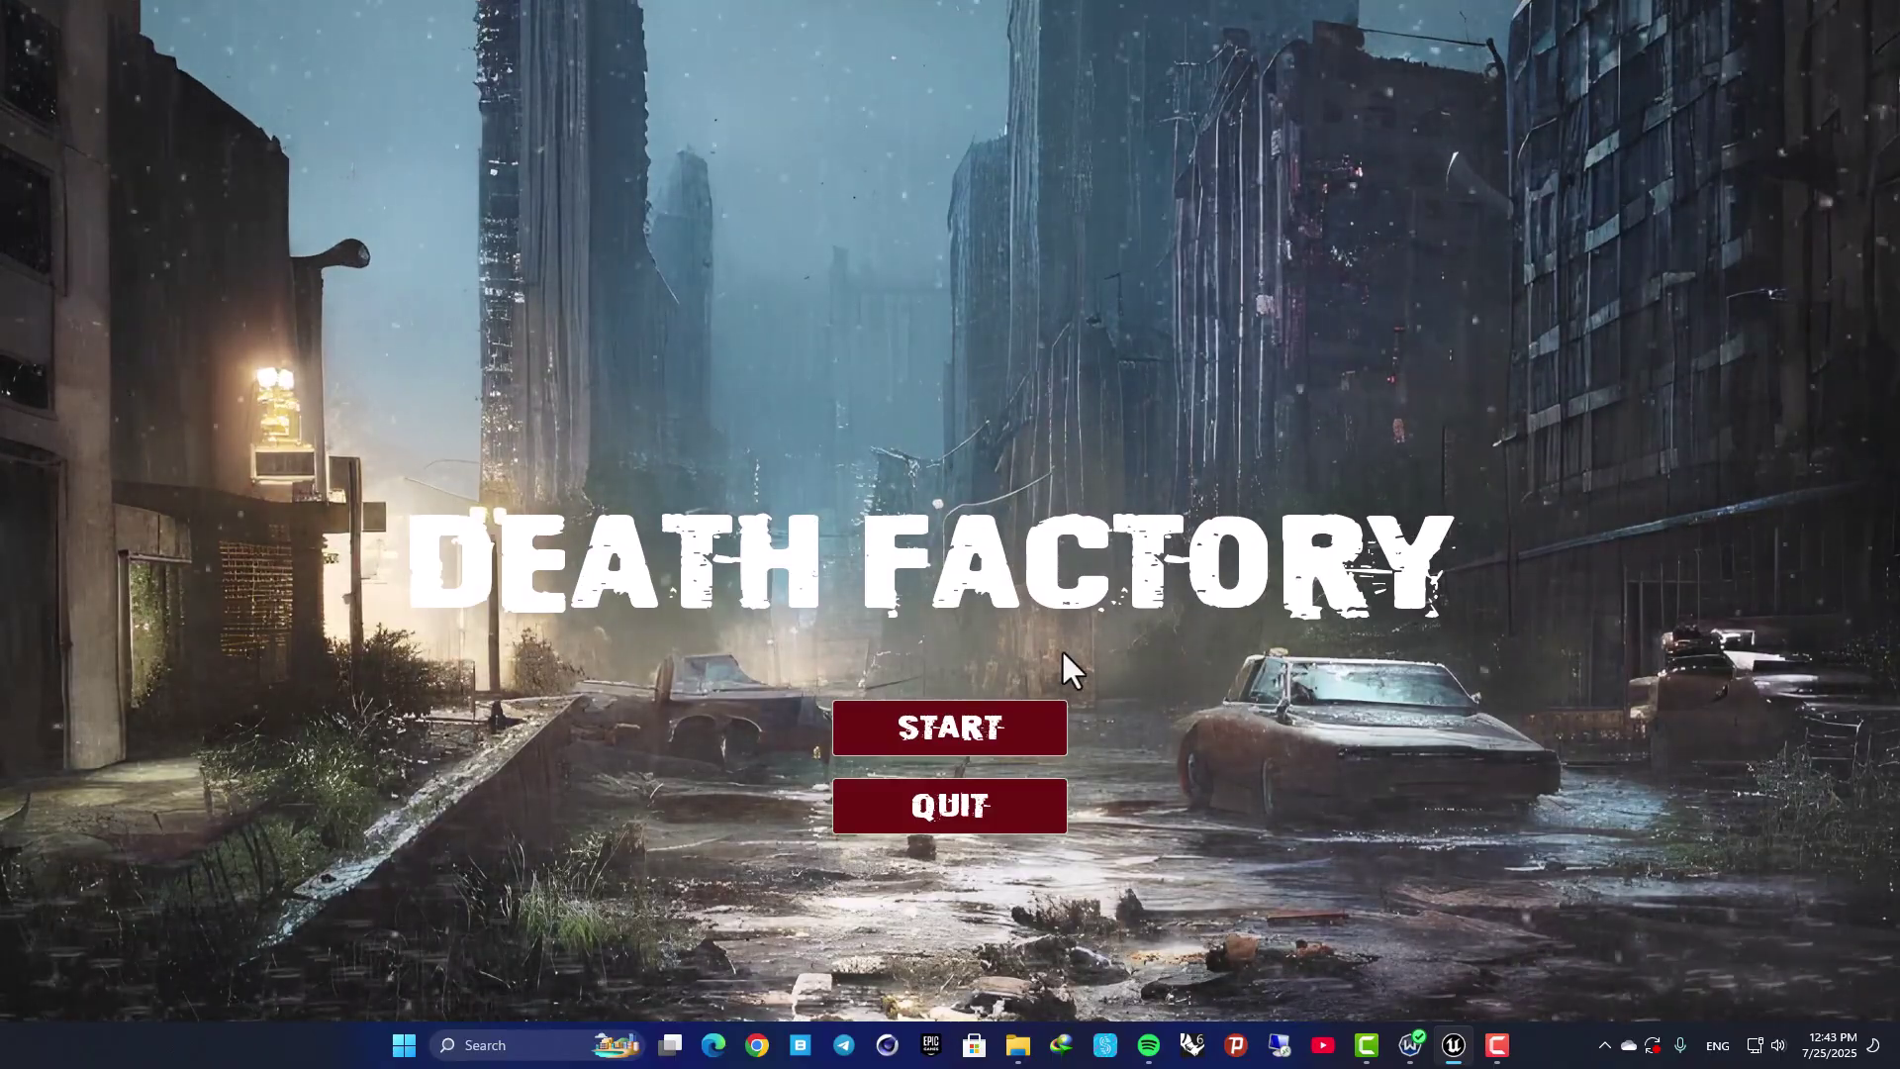
key("Escape")
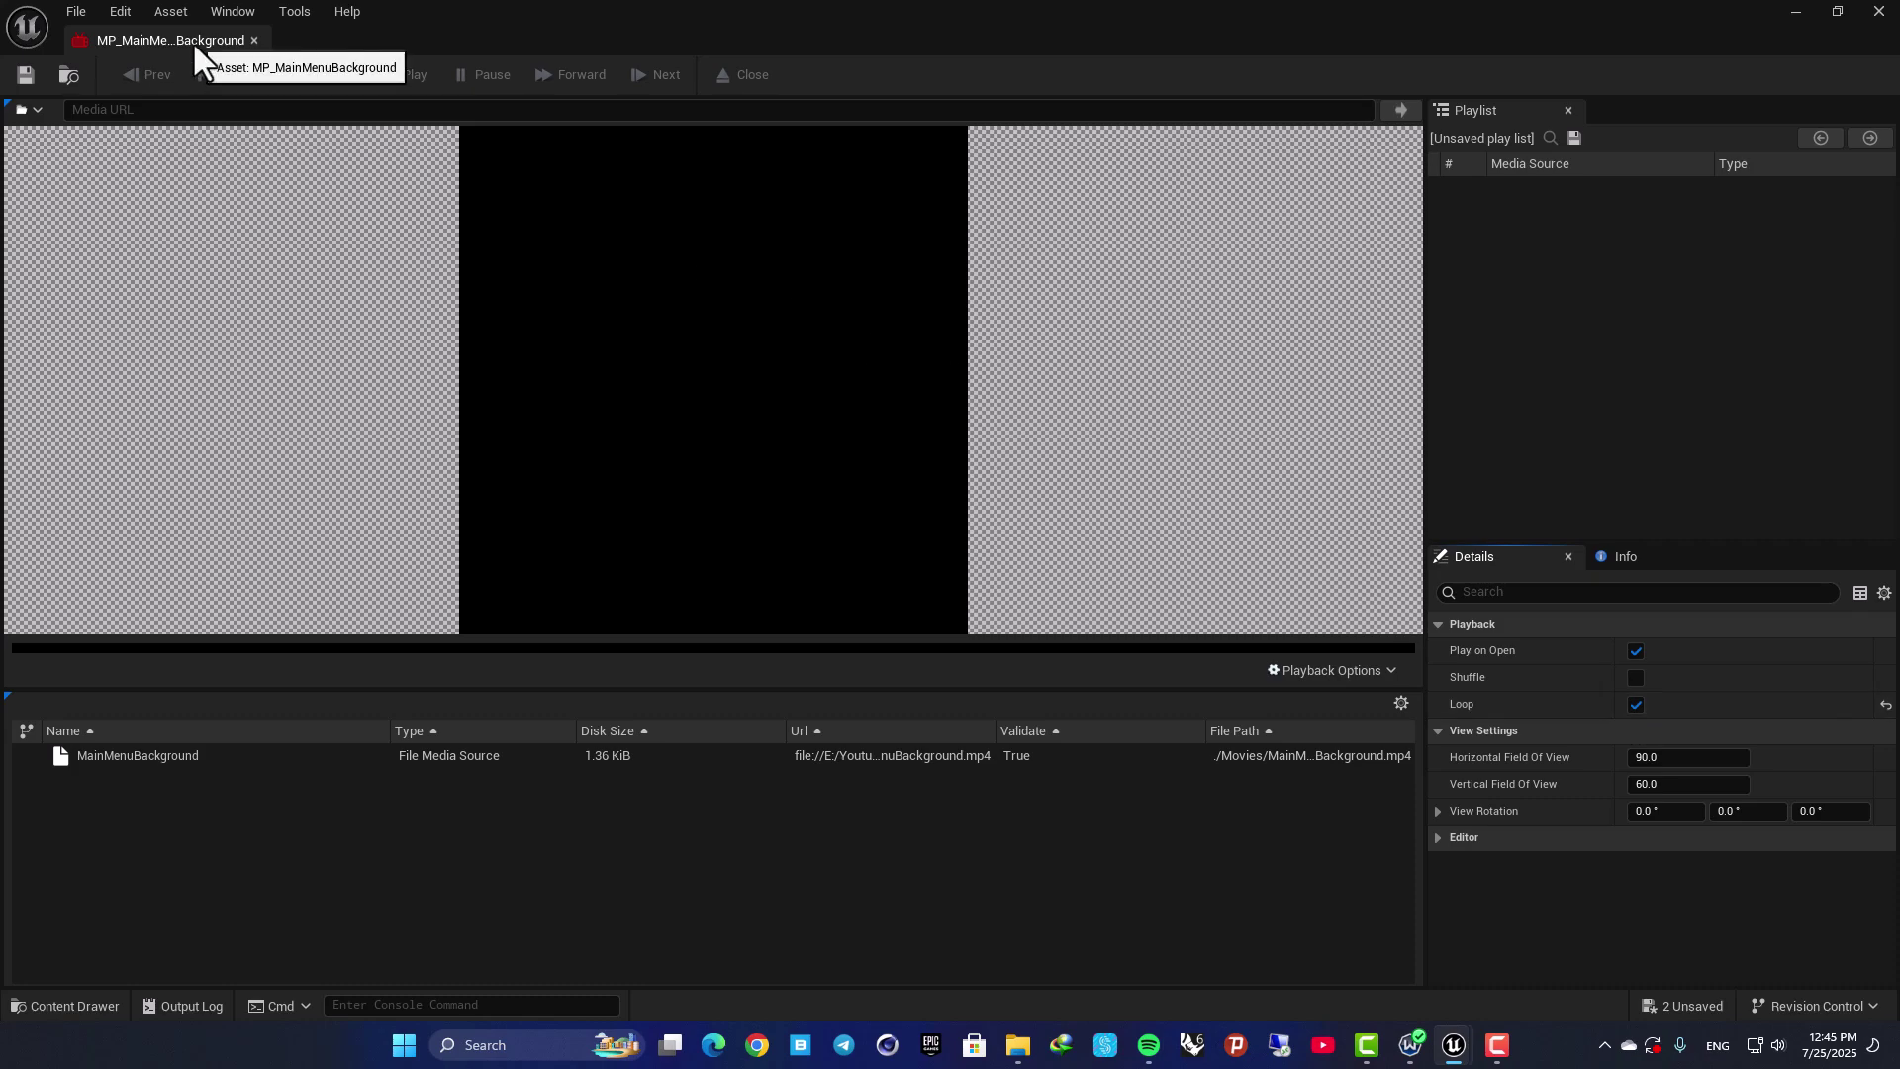
Step: Close the MP_MainMenuBackground editor tab to return to the MainMenu level
left_click(254, 40)
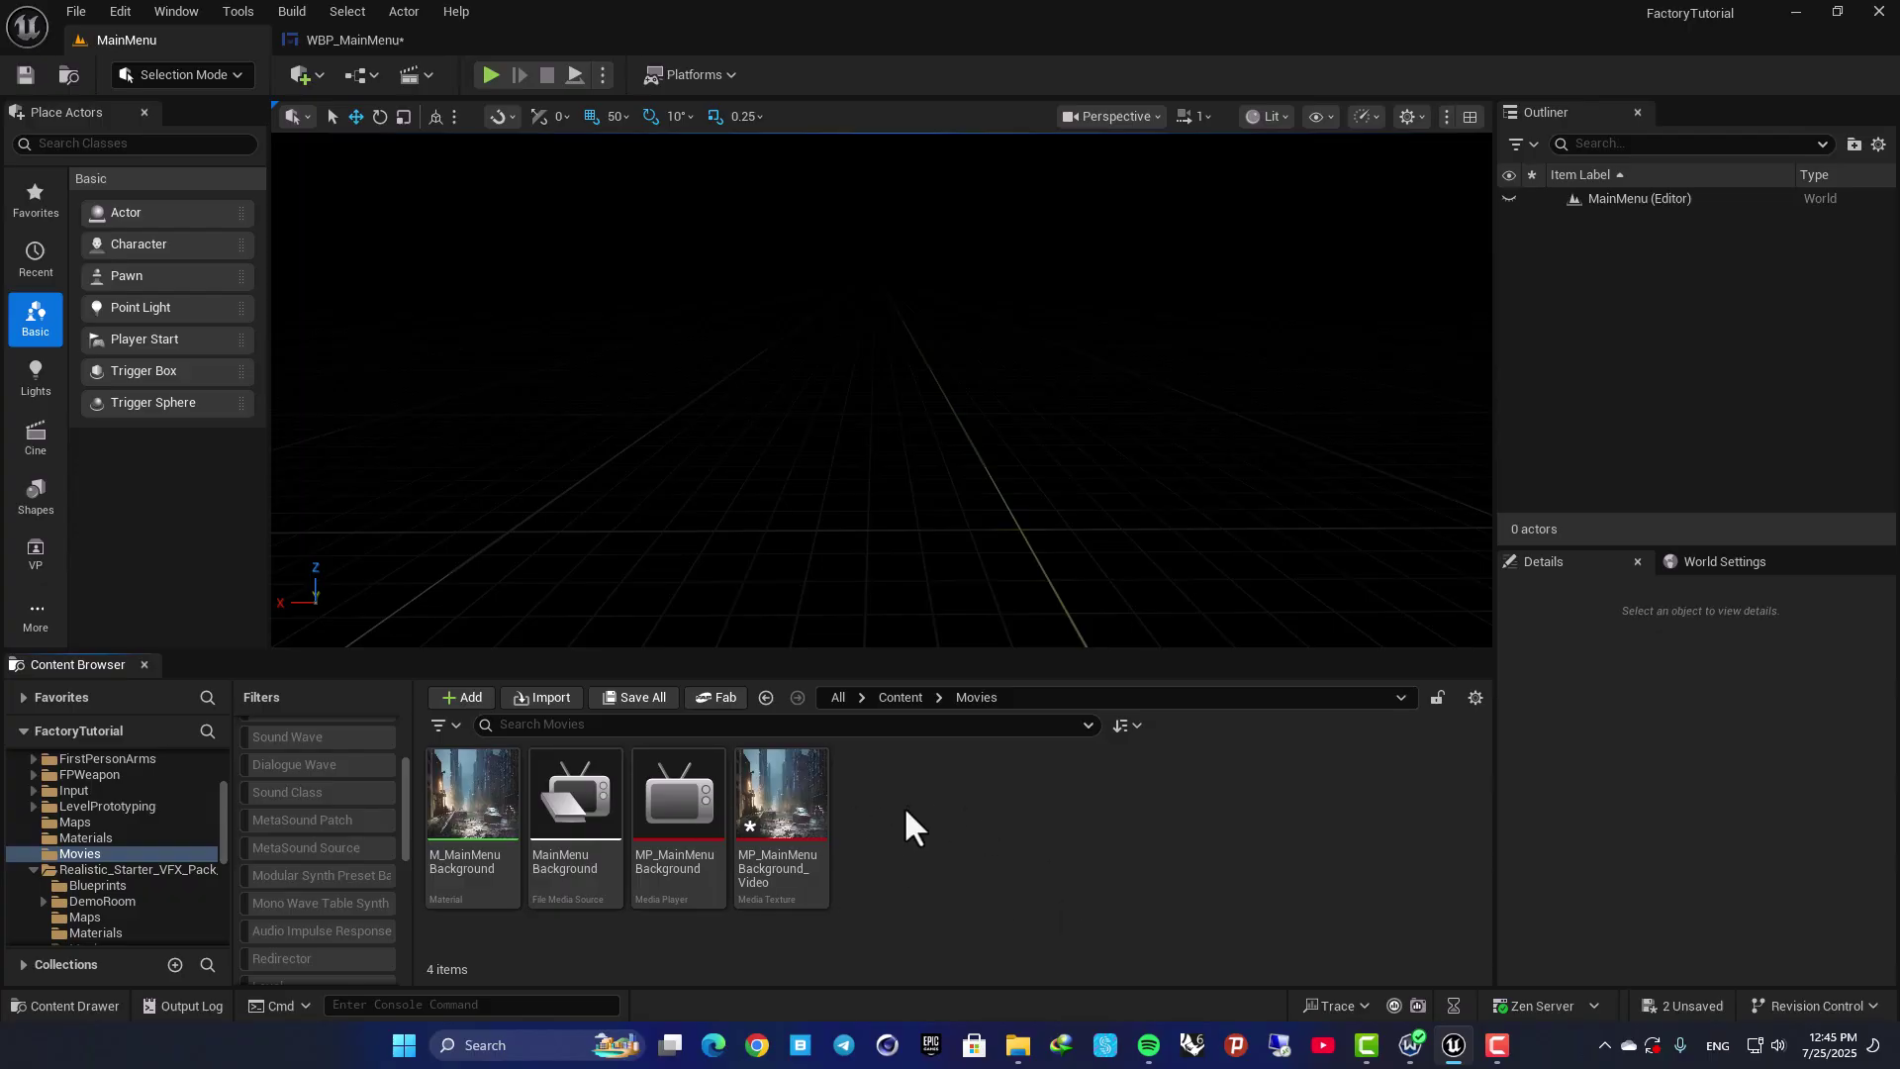
Step: Drag the light-rain-109591 WAV from Downloads into the Movies folder, then minimize File Explorer
left_click(1018, 1045)
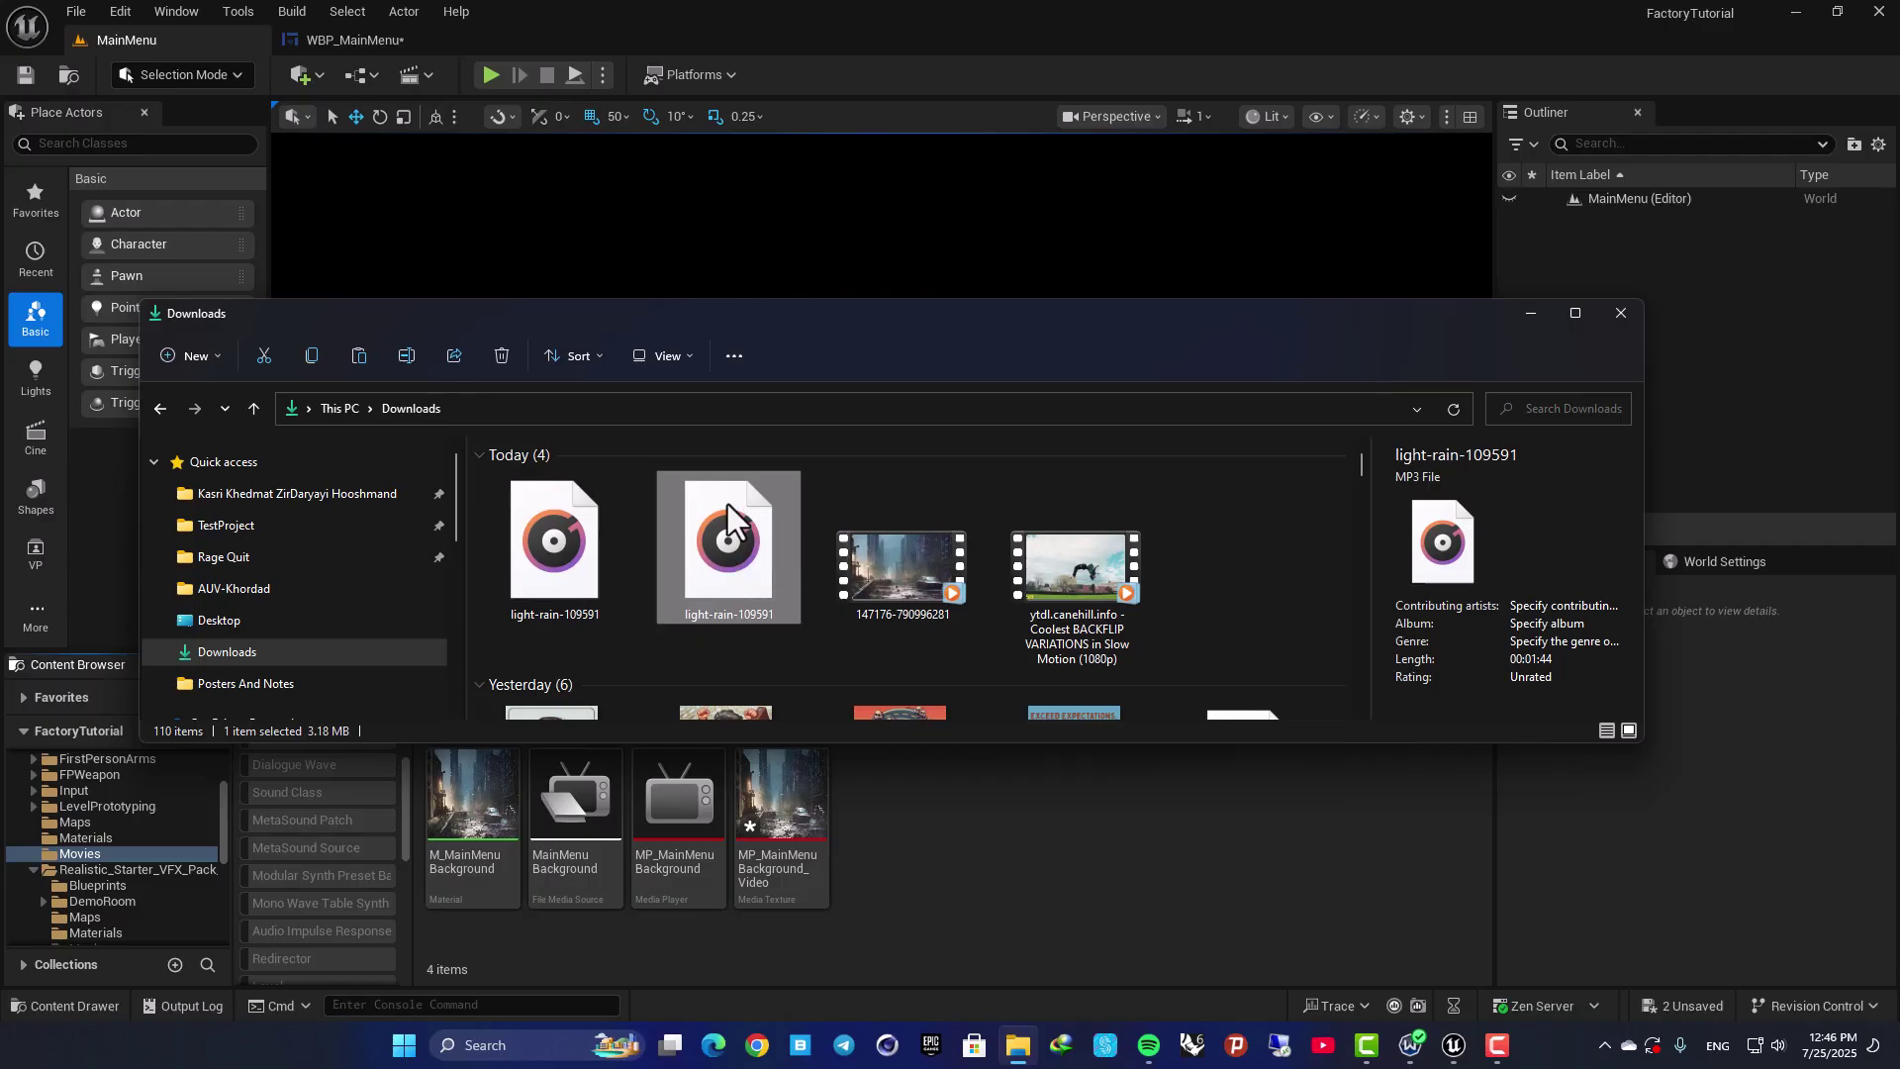
left_click(549, 564)
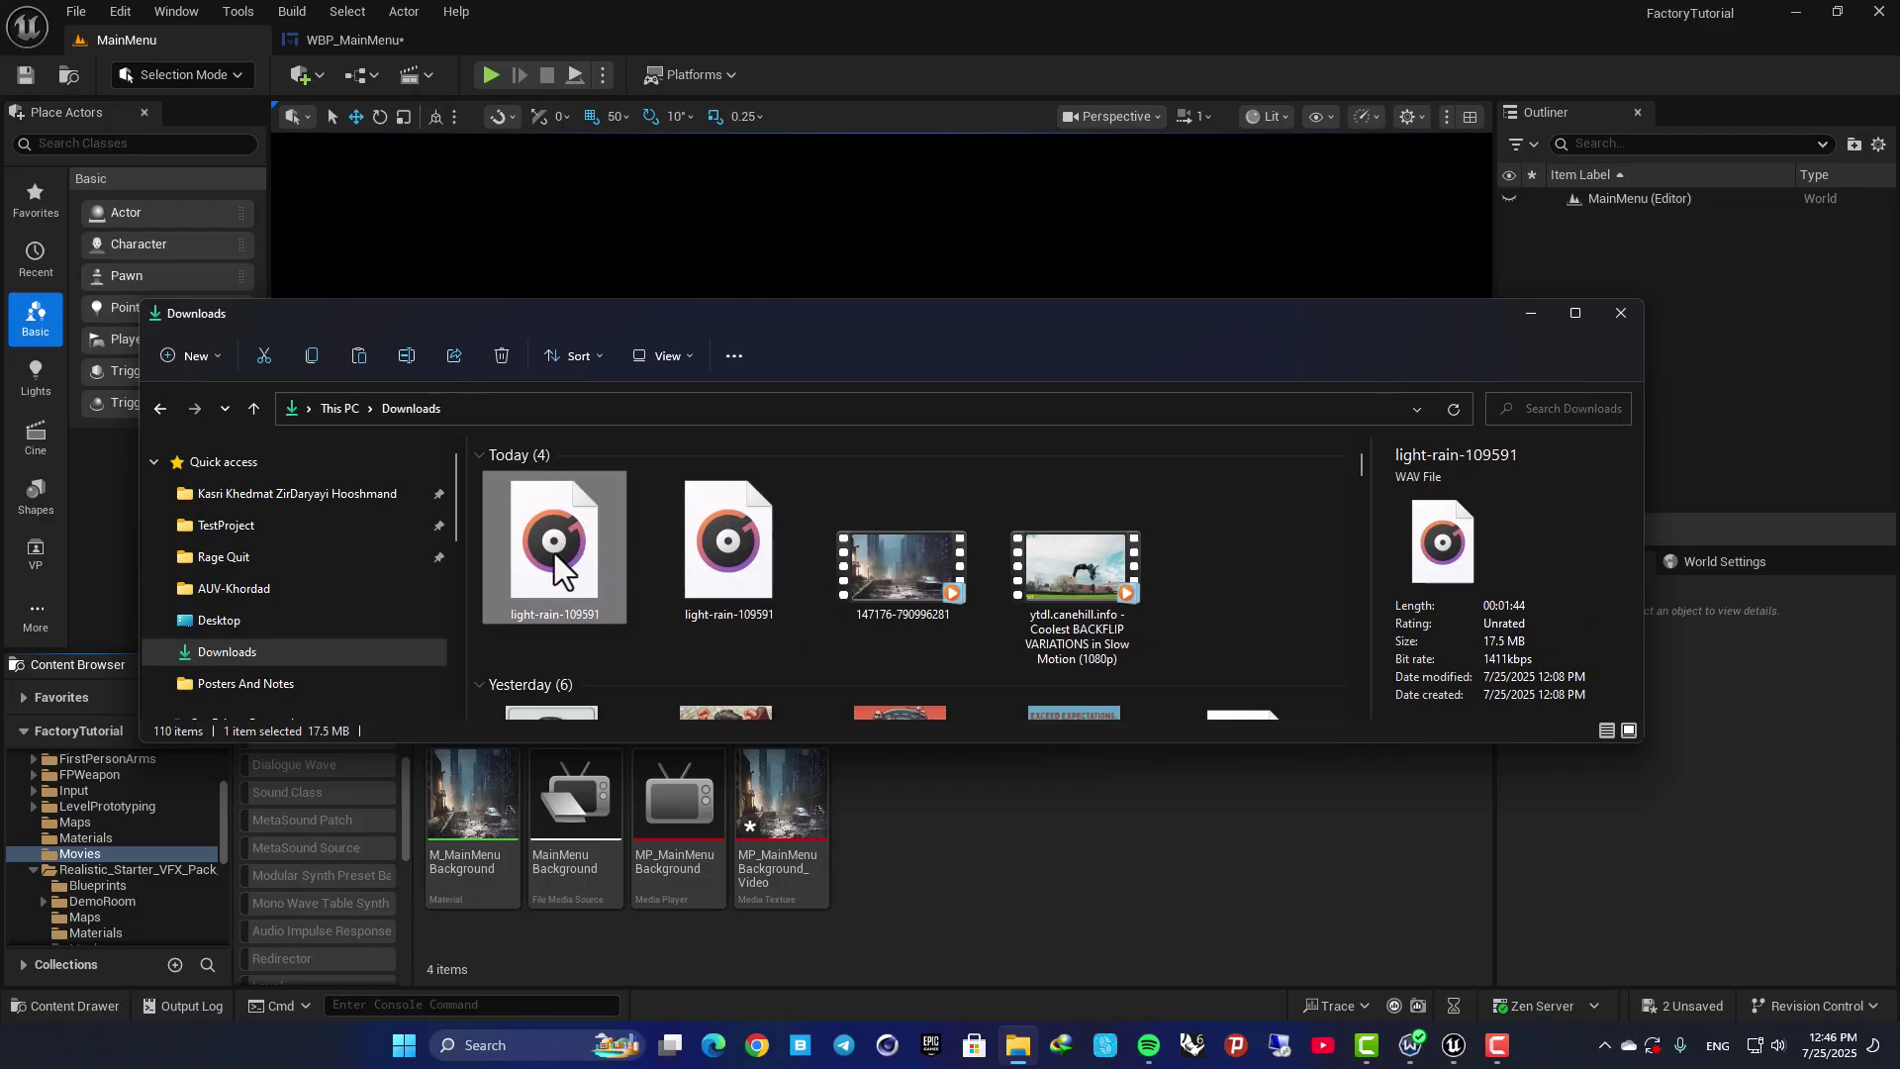
left_click_drag(555, 546, 993, 826)
left_click(1530, 313)
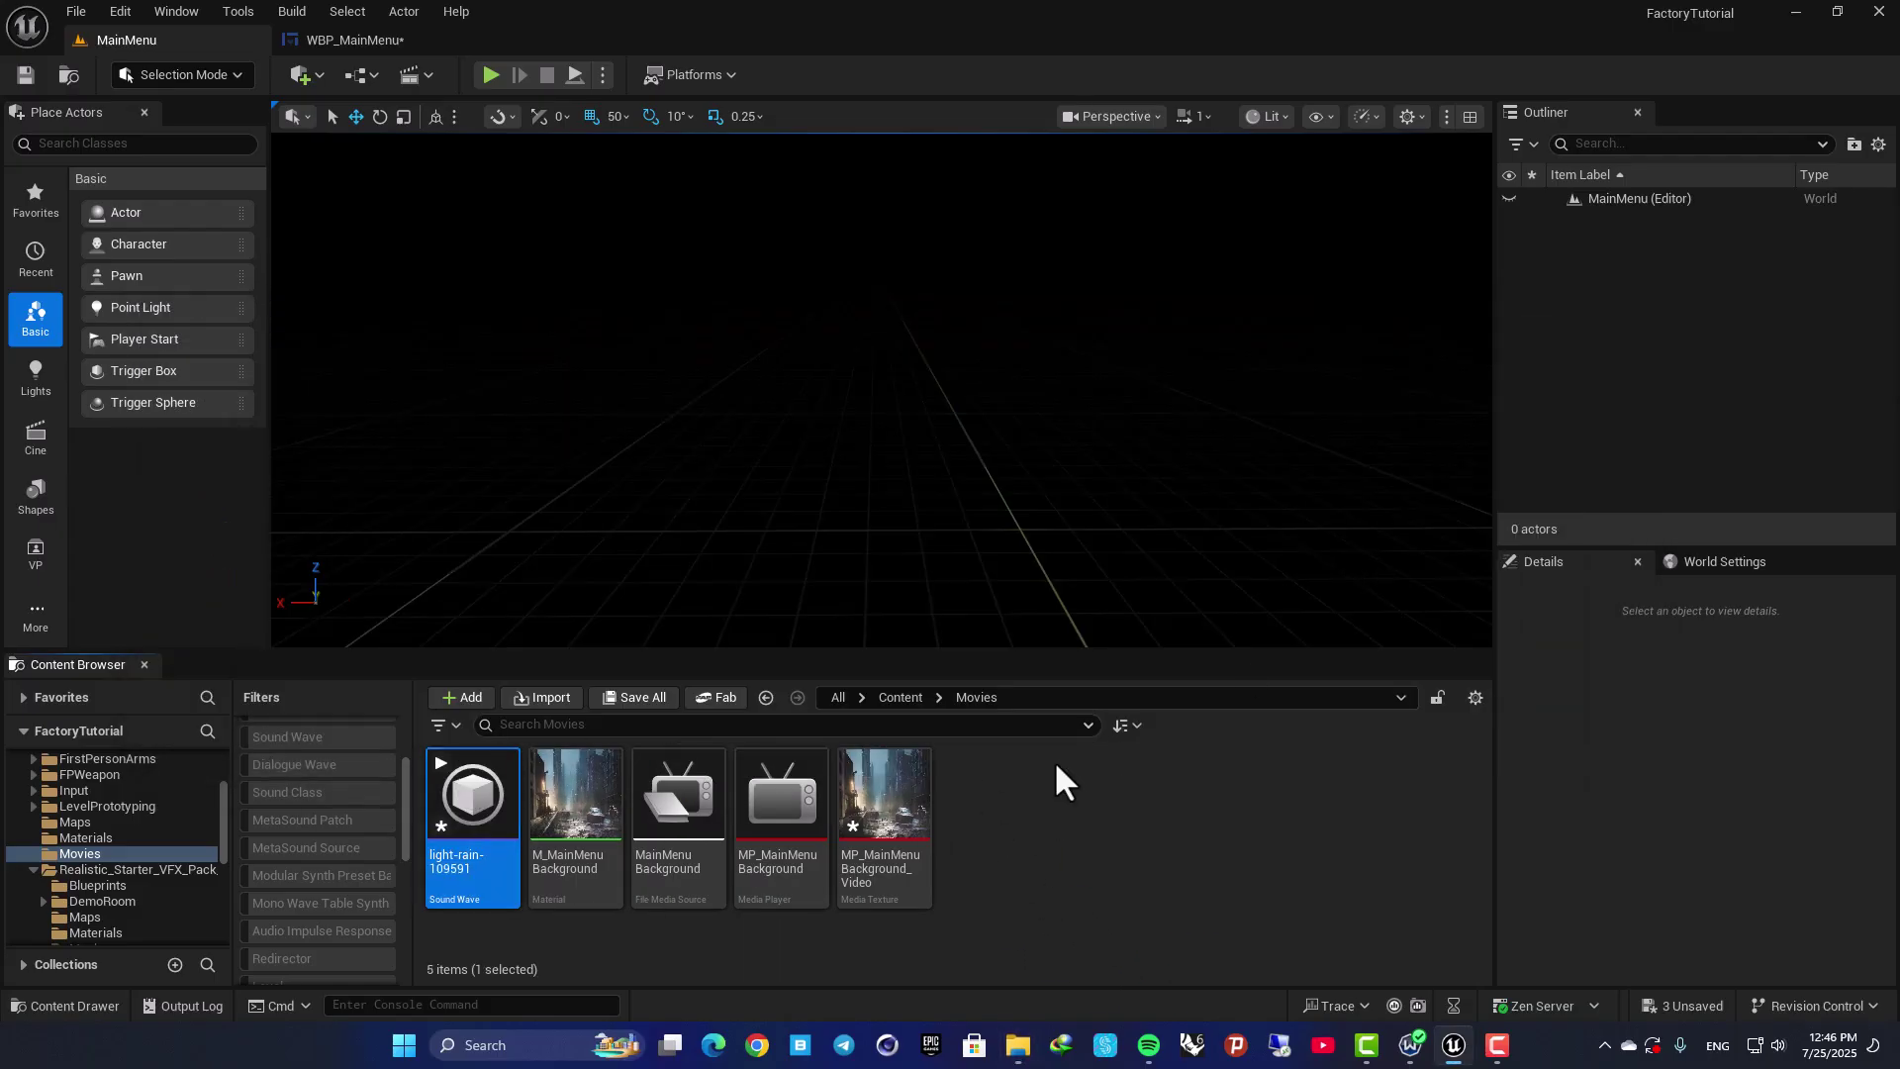
Step: Rename the light-rain sound wave to SW_LightRain and switch back to the WBP_MainMenu graph
left_click(489, 869)
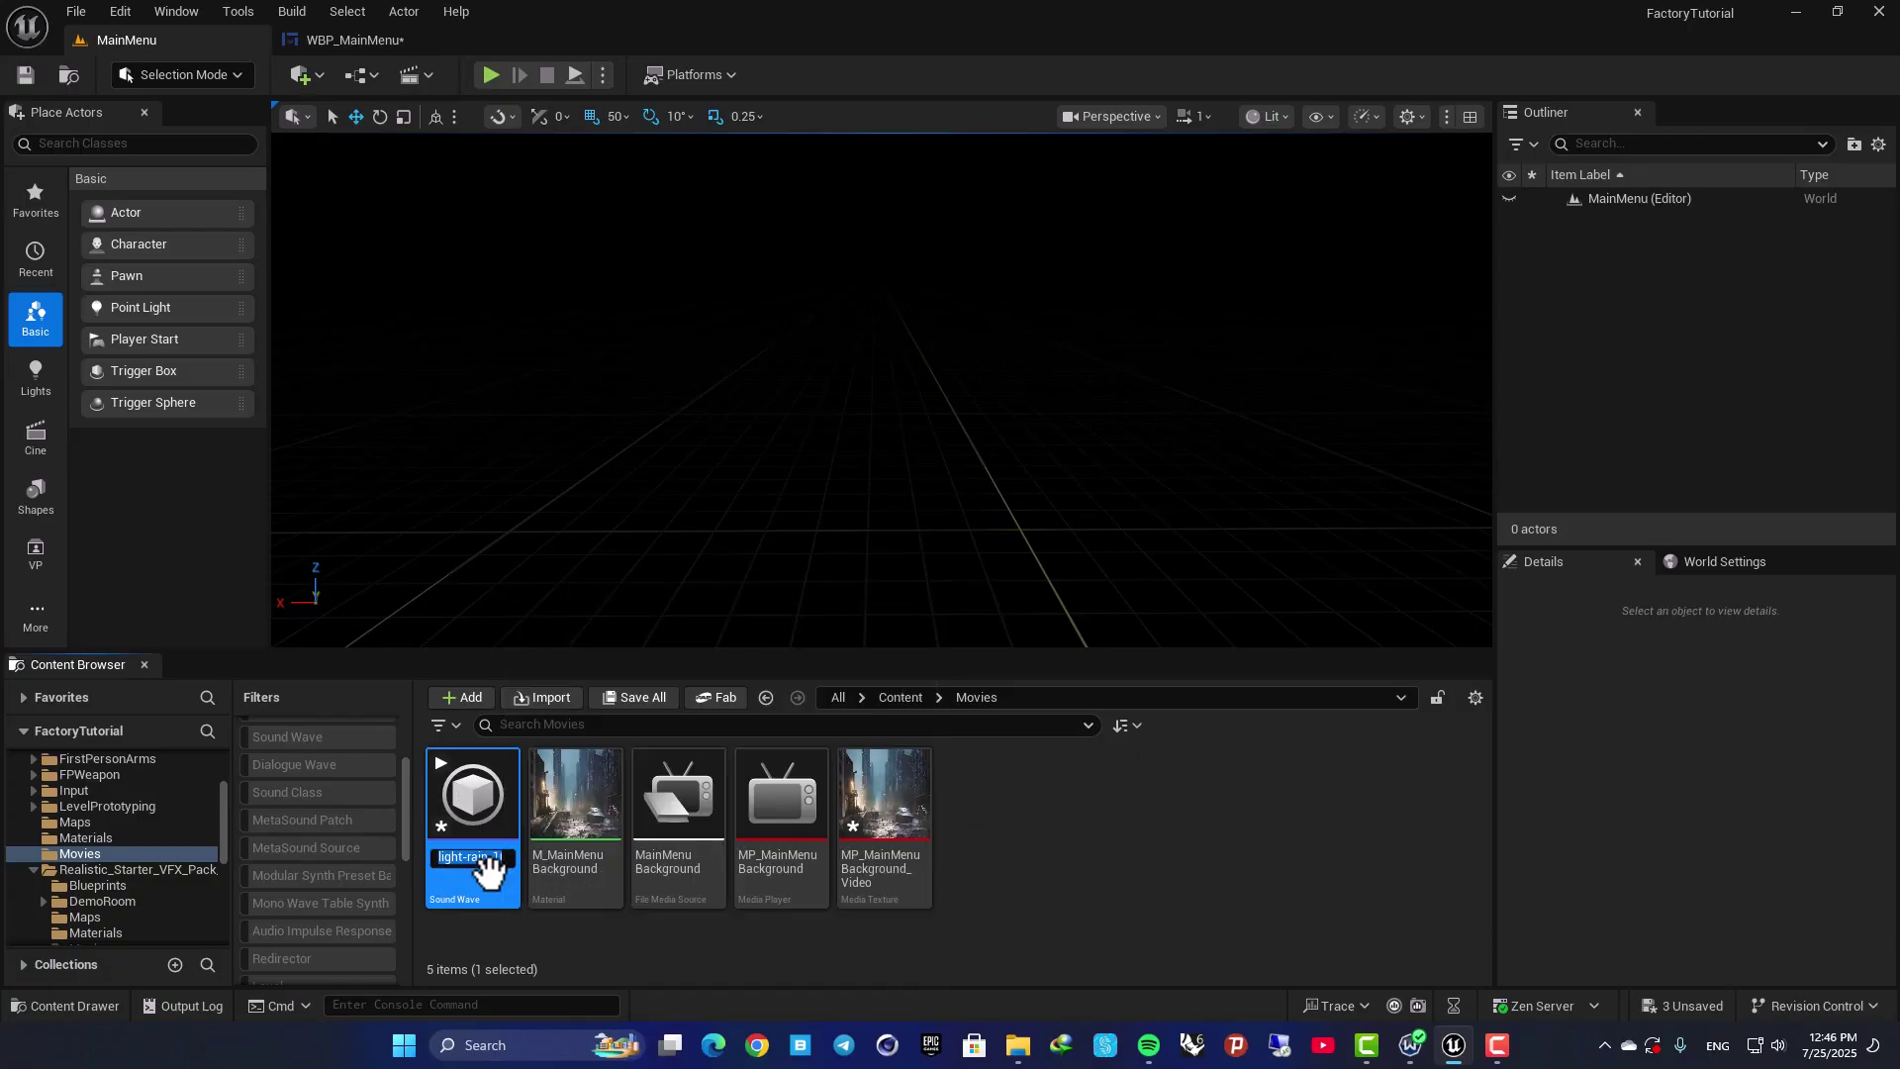
type("S")
type("W_LightRain")
key("Return")
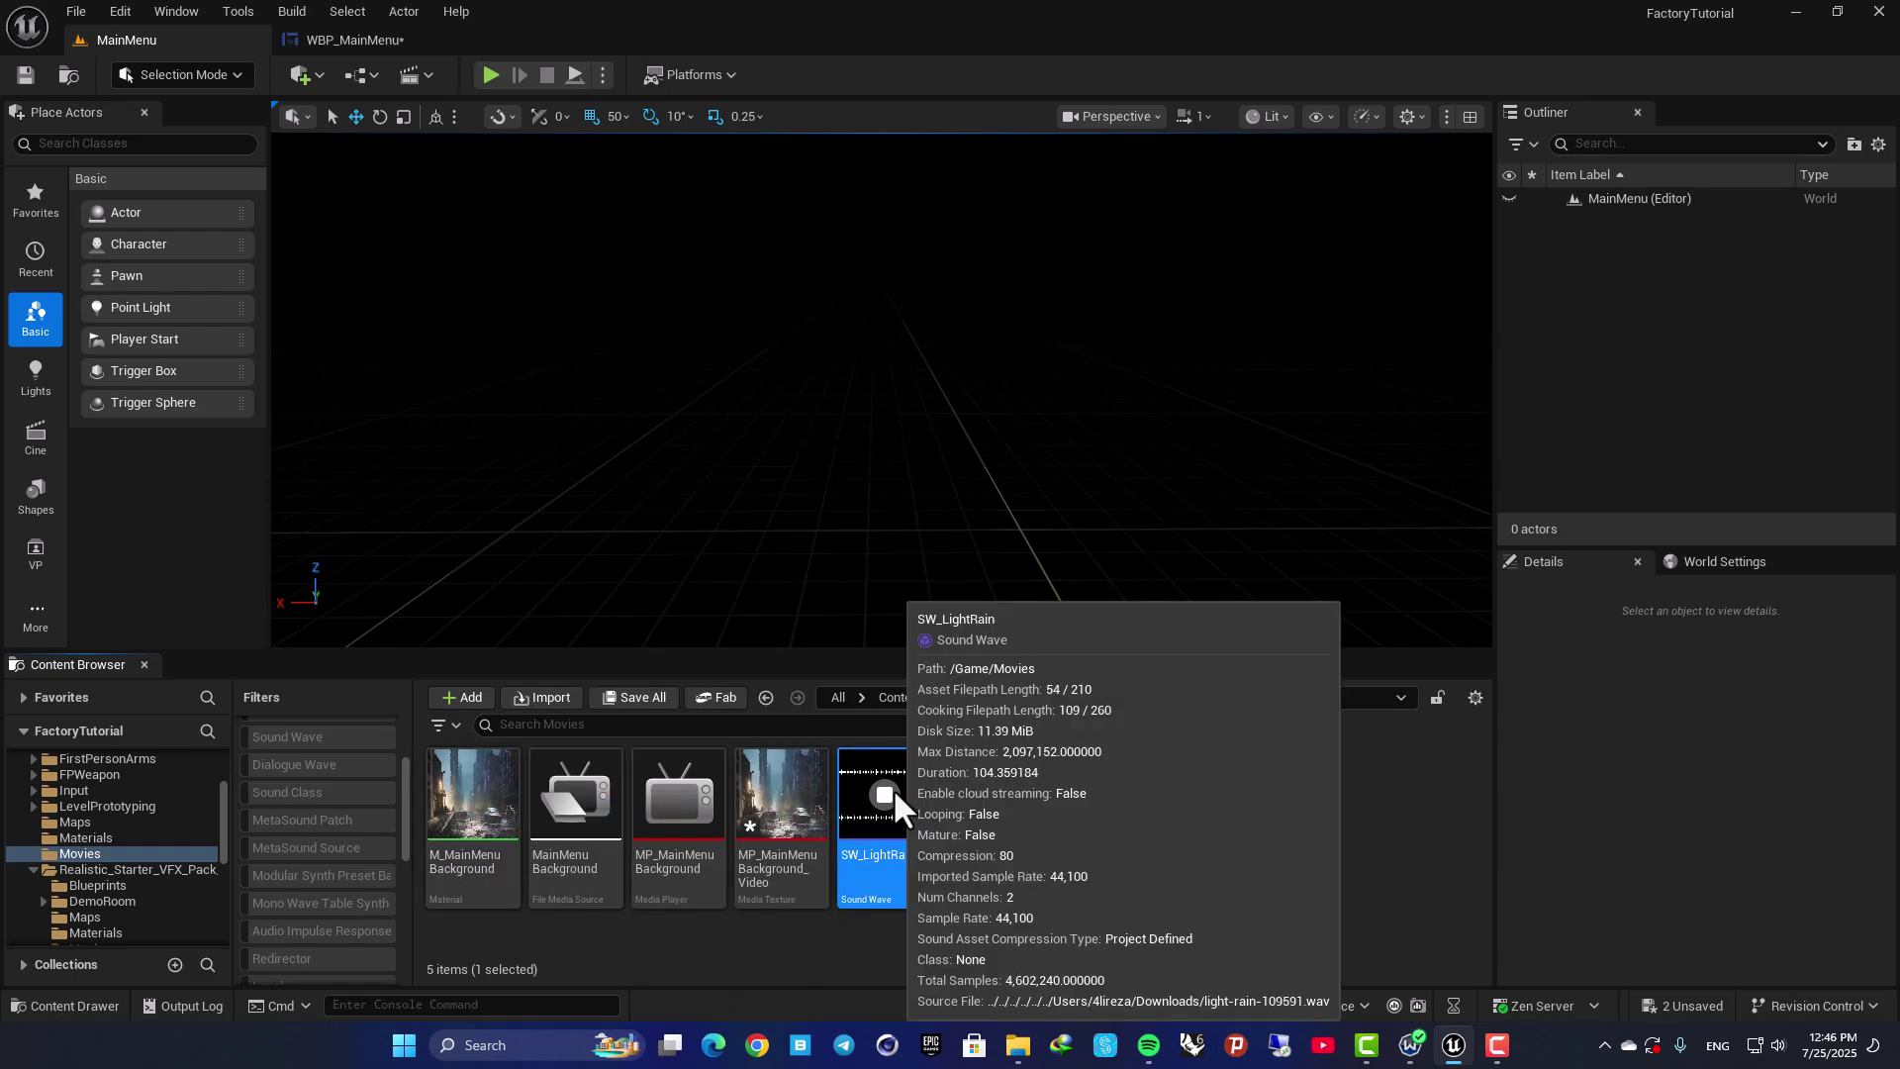
left_click(977, 780)
Step: Make room after Open Source and chain a Play Sound 2D node playing SW_LightRain
left_click(360, 38)
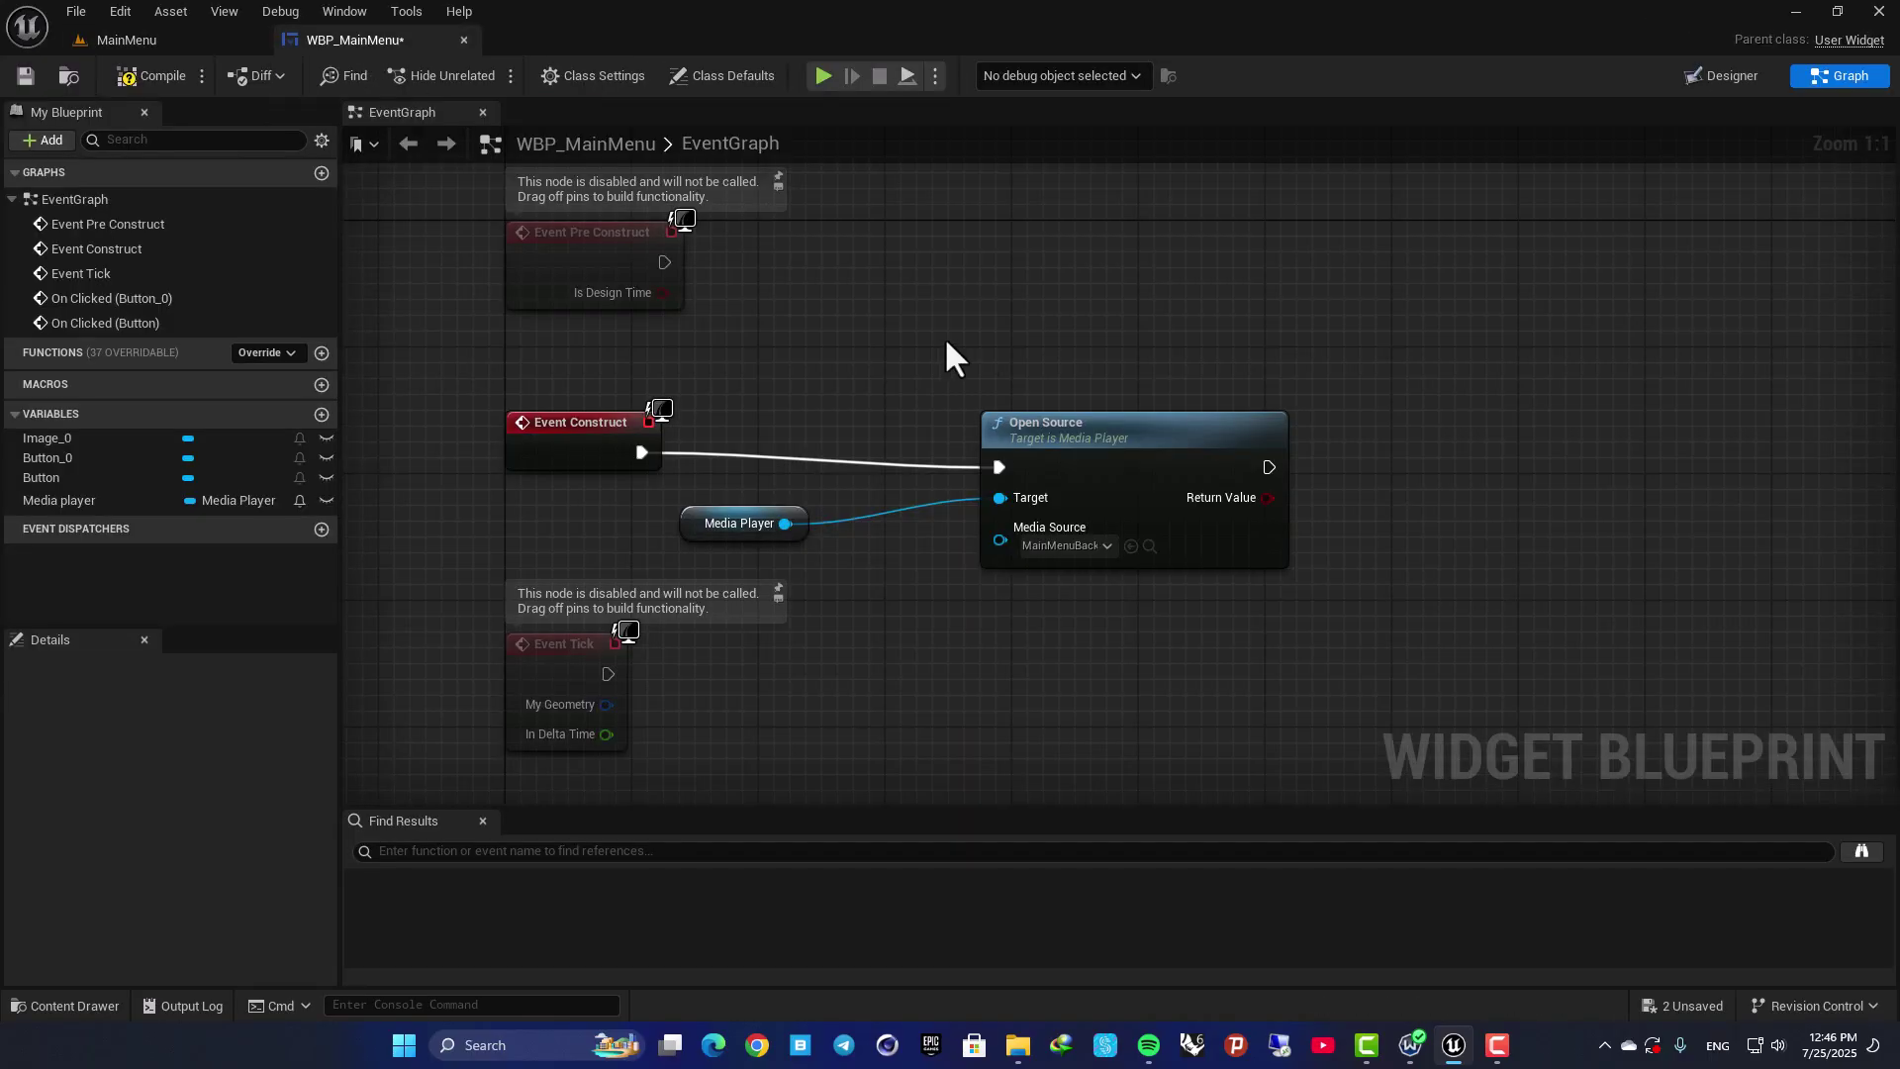
left_click_drag(1048, 428, 1015, 426)
right_click_drag(1095, 306, 792, 316)
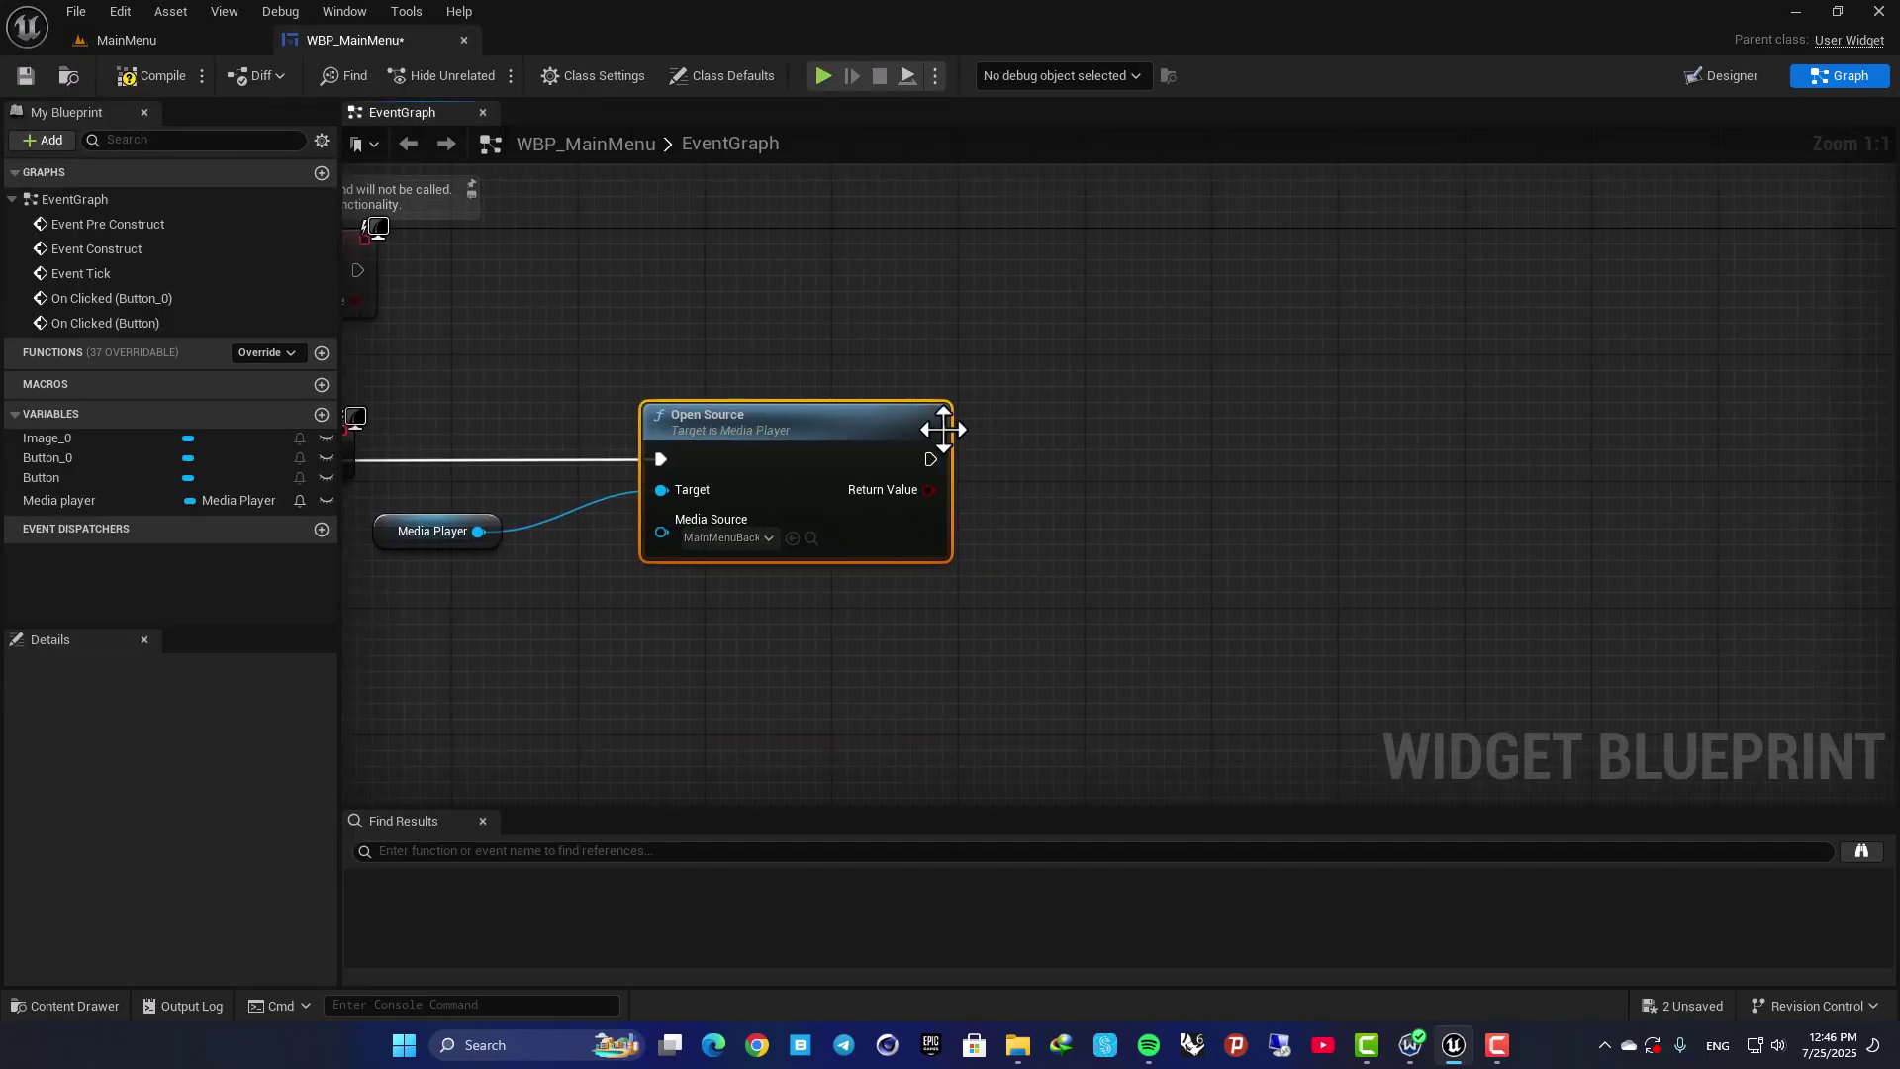
left_click_drag(930, 459, 1133, 423)
type("play sound")
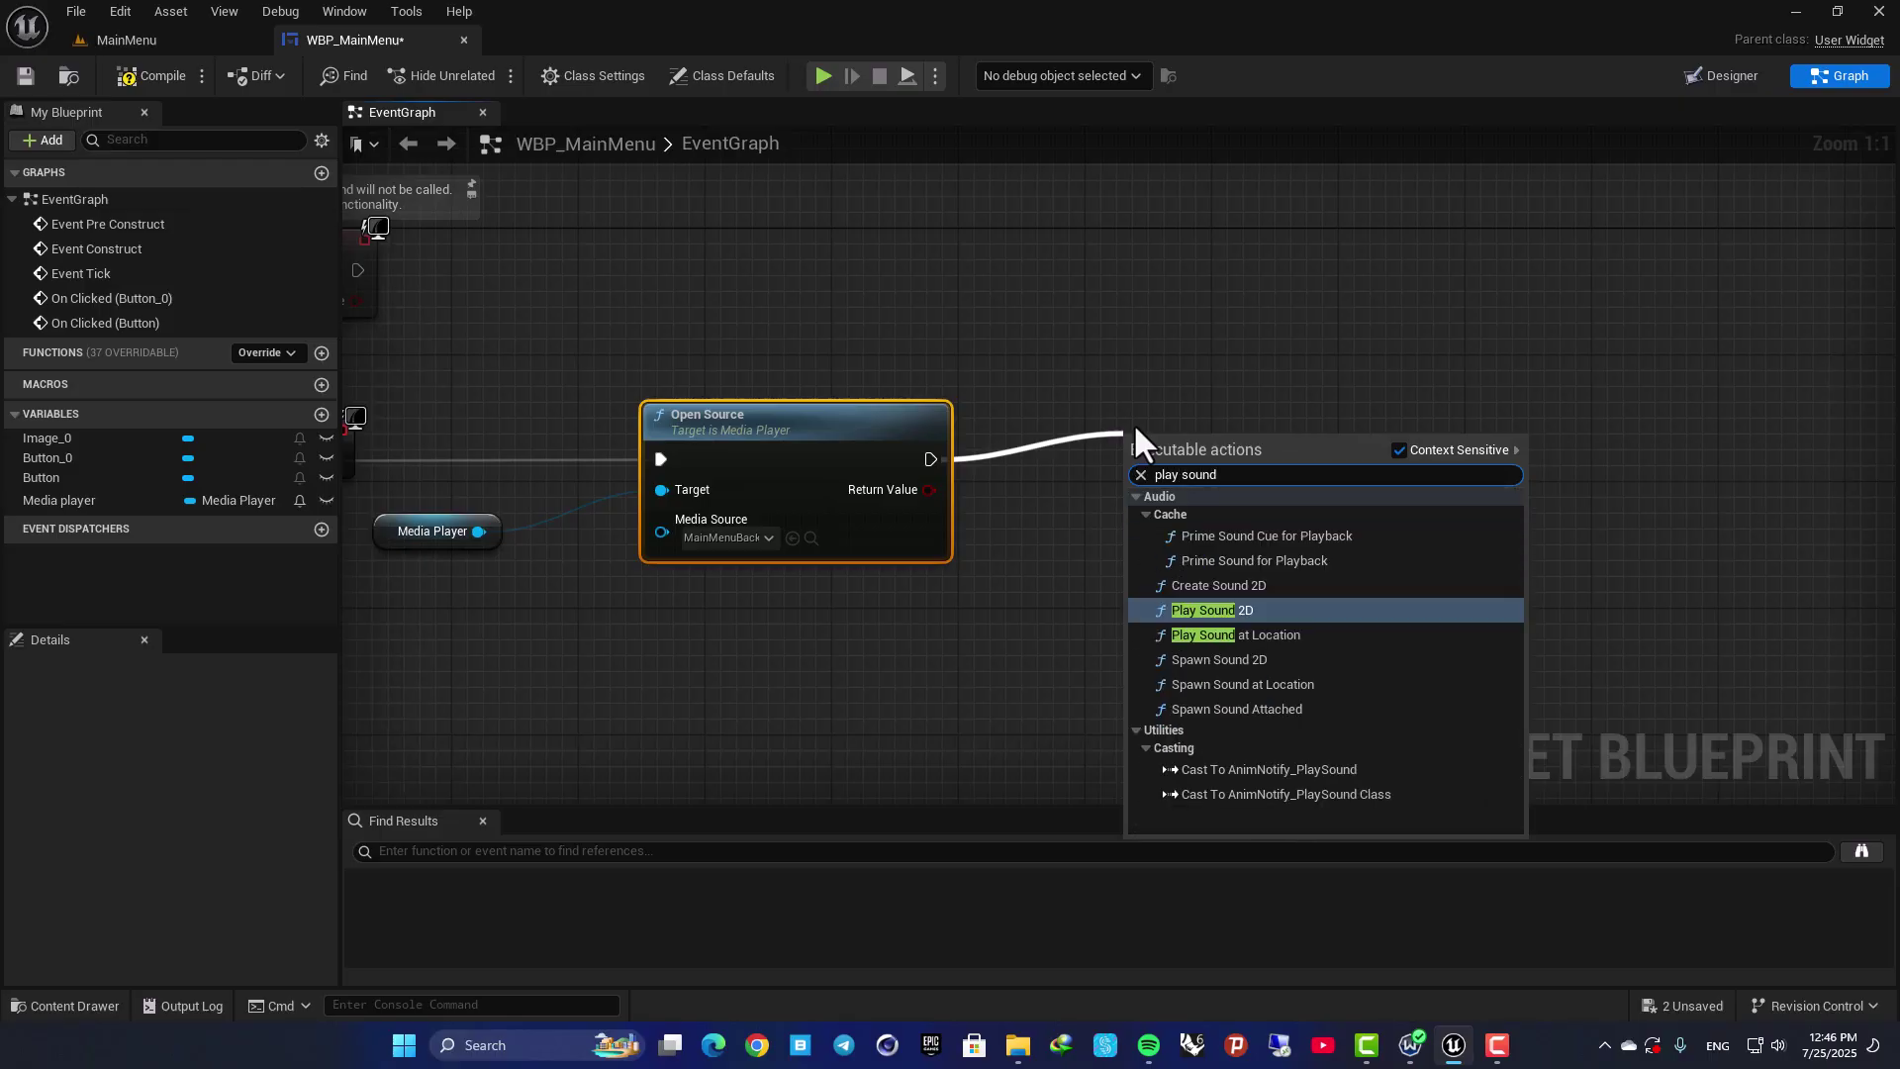
key("Return")
left_click(1189, 508)
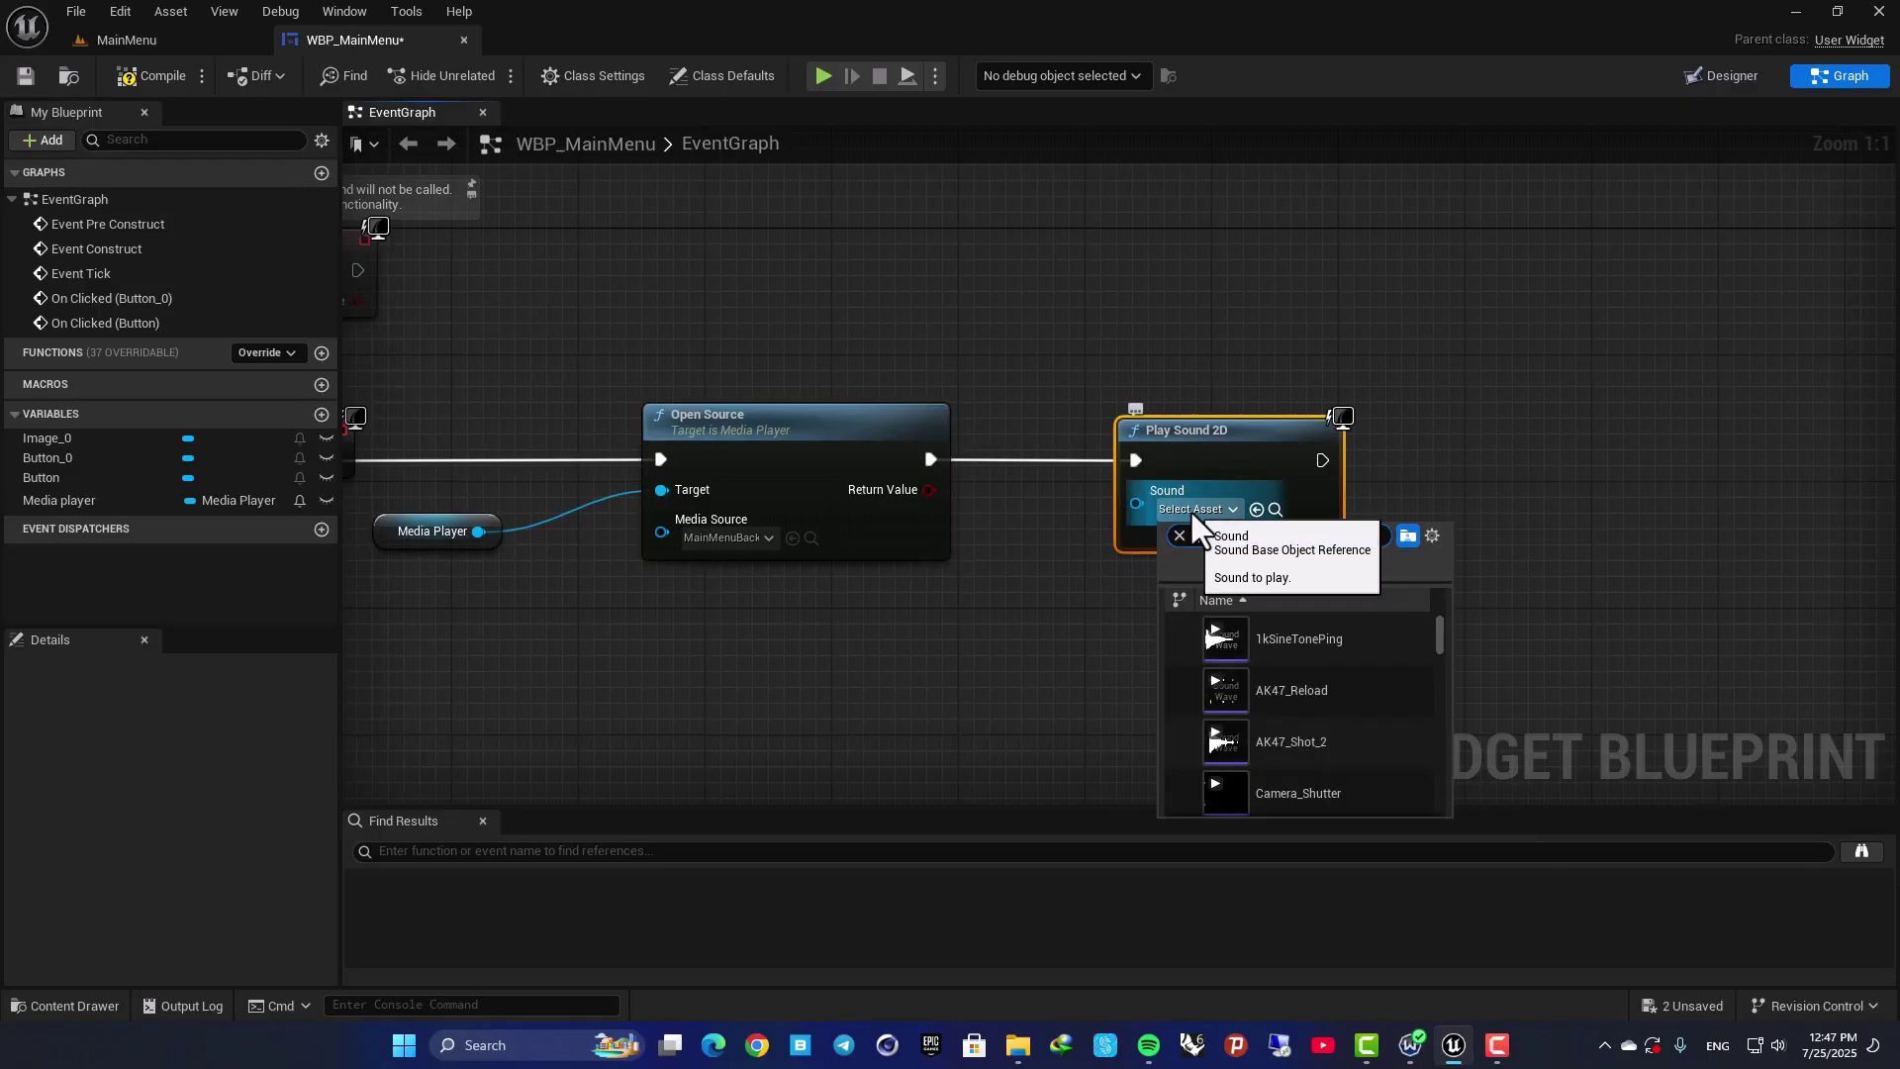
type("rain")
left_click(1261, 638)
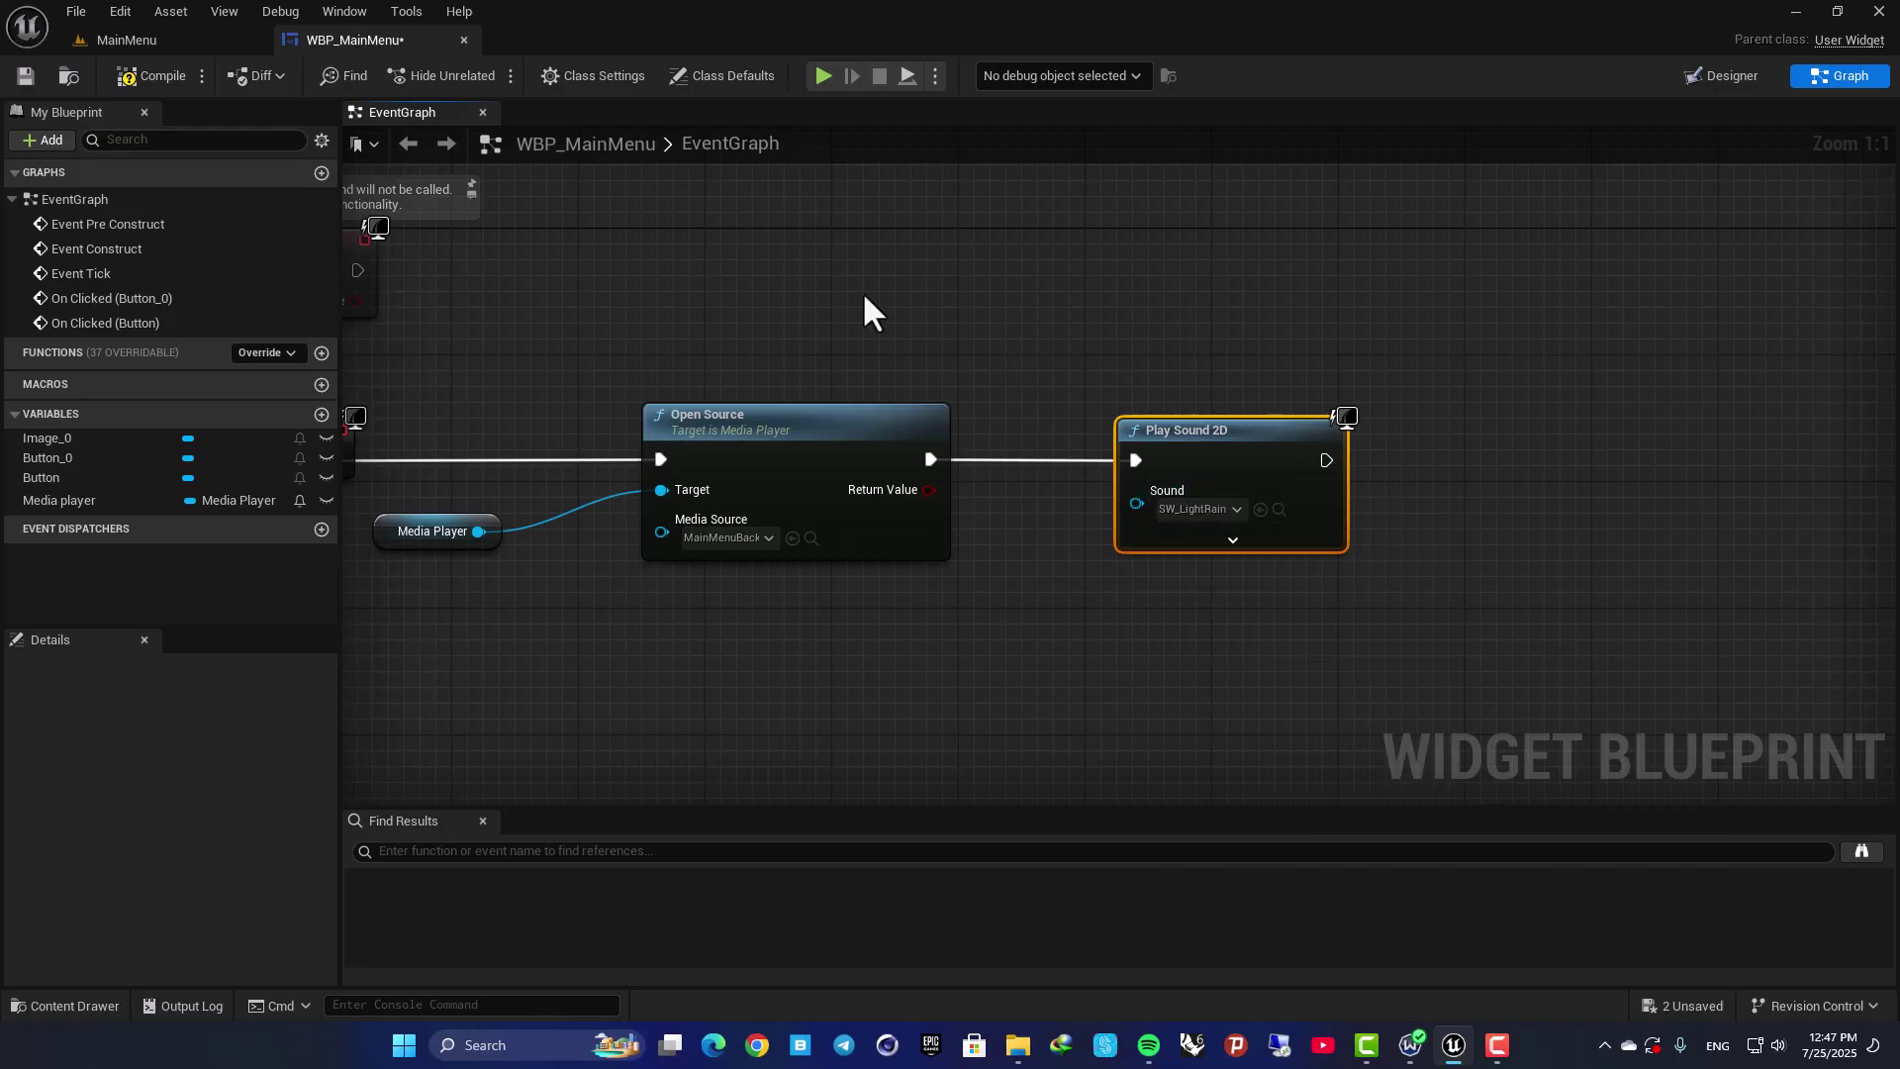
left_click(174, 35)
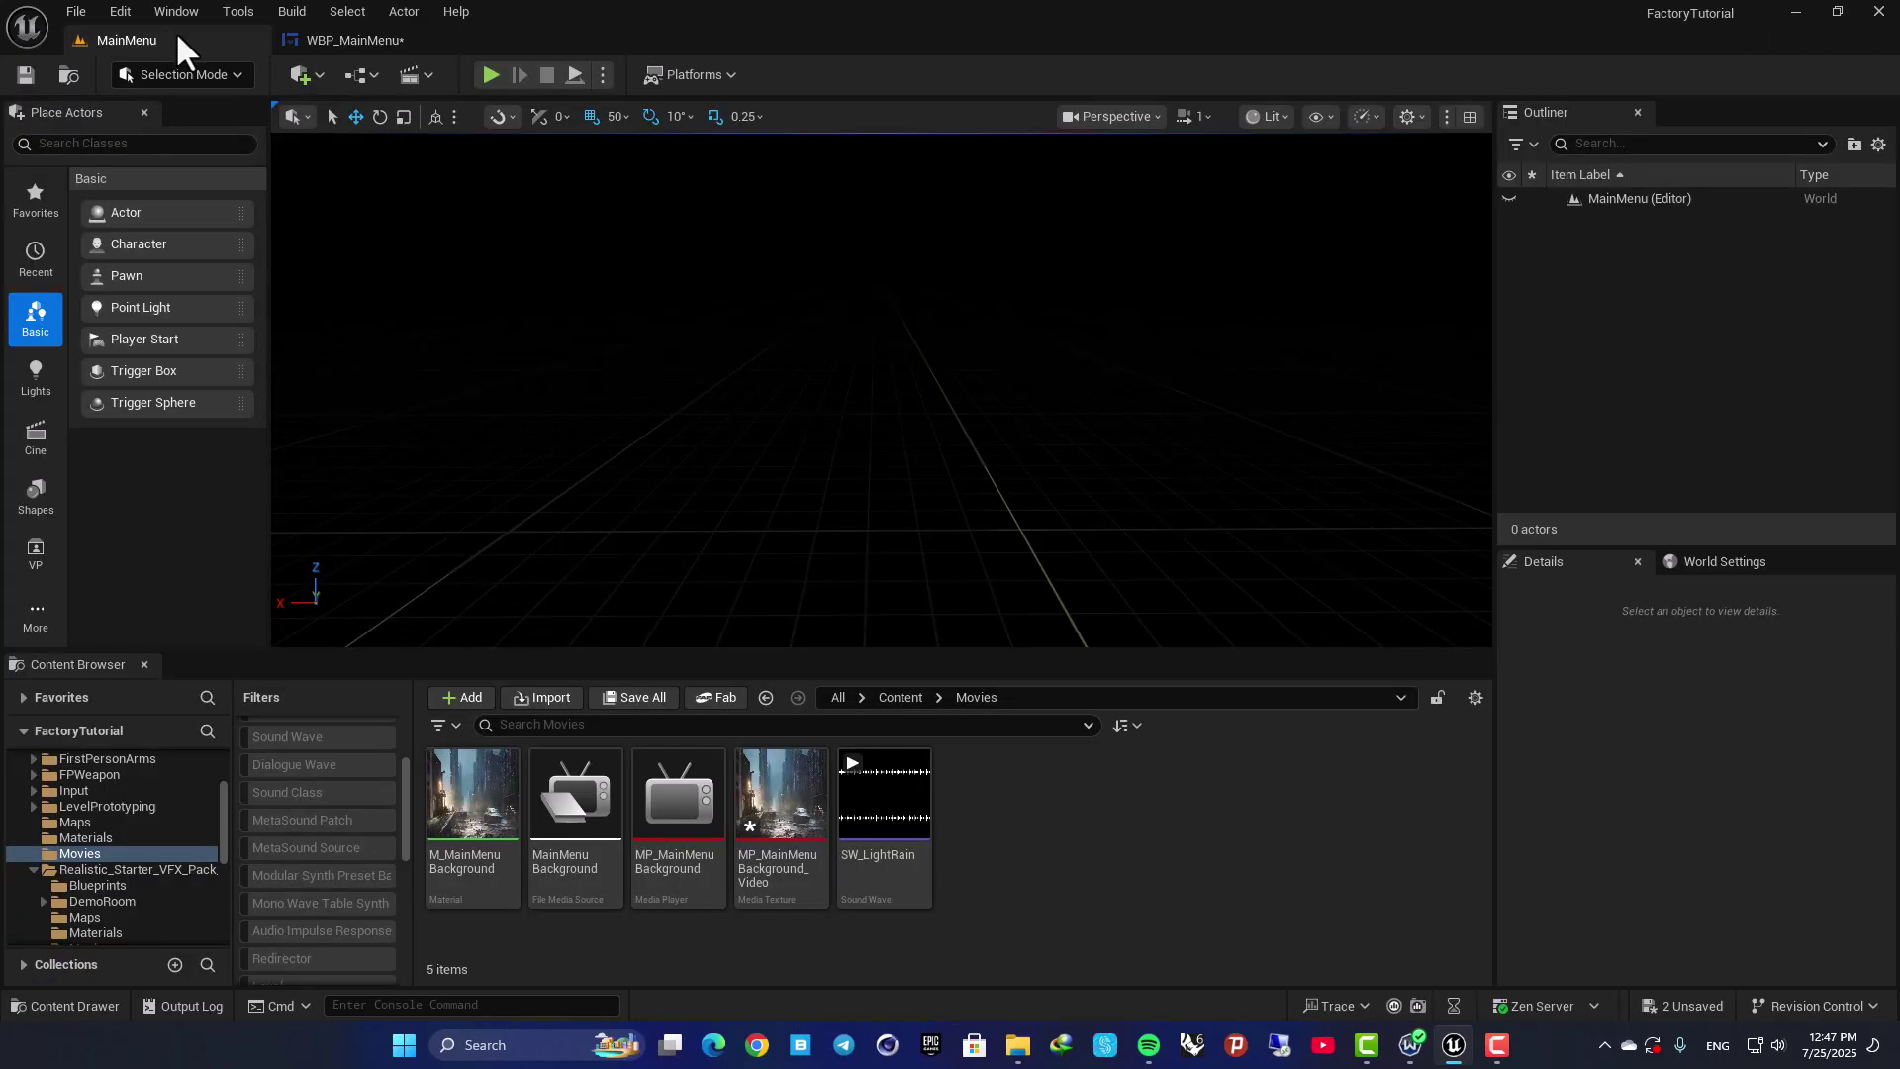
left_click(489, 75)
key("F11")
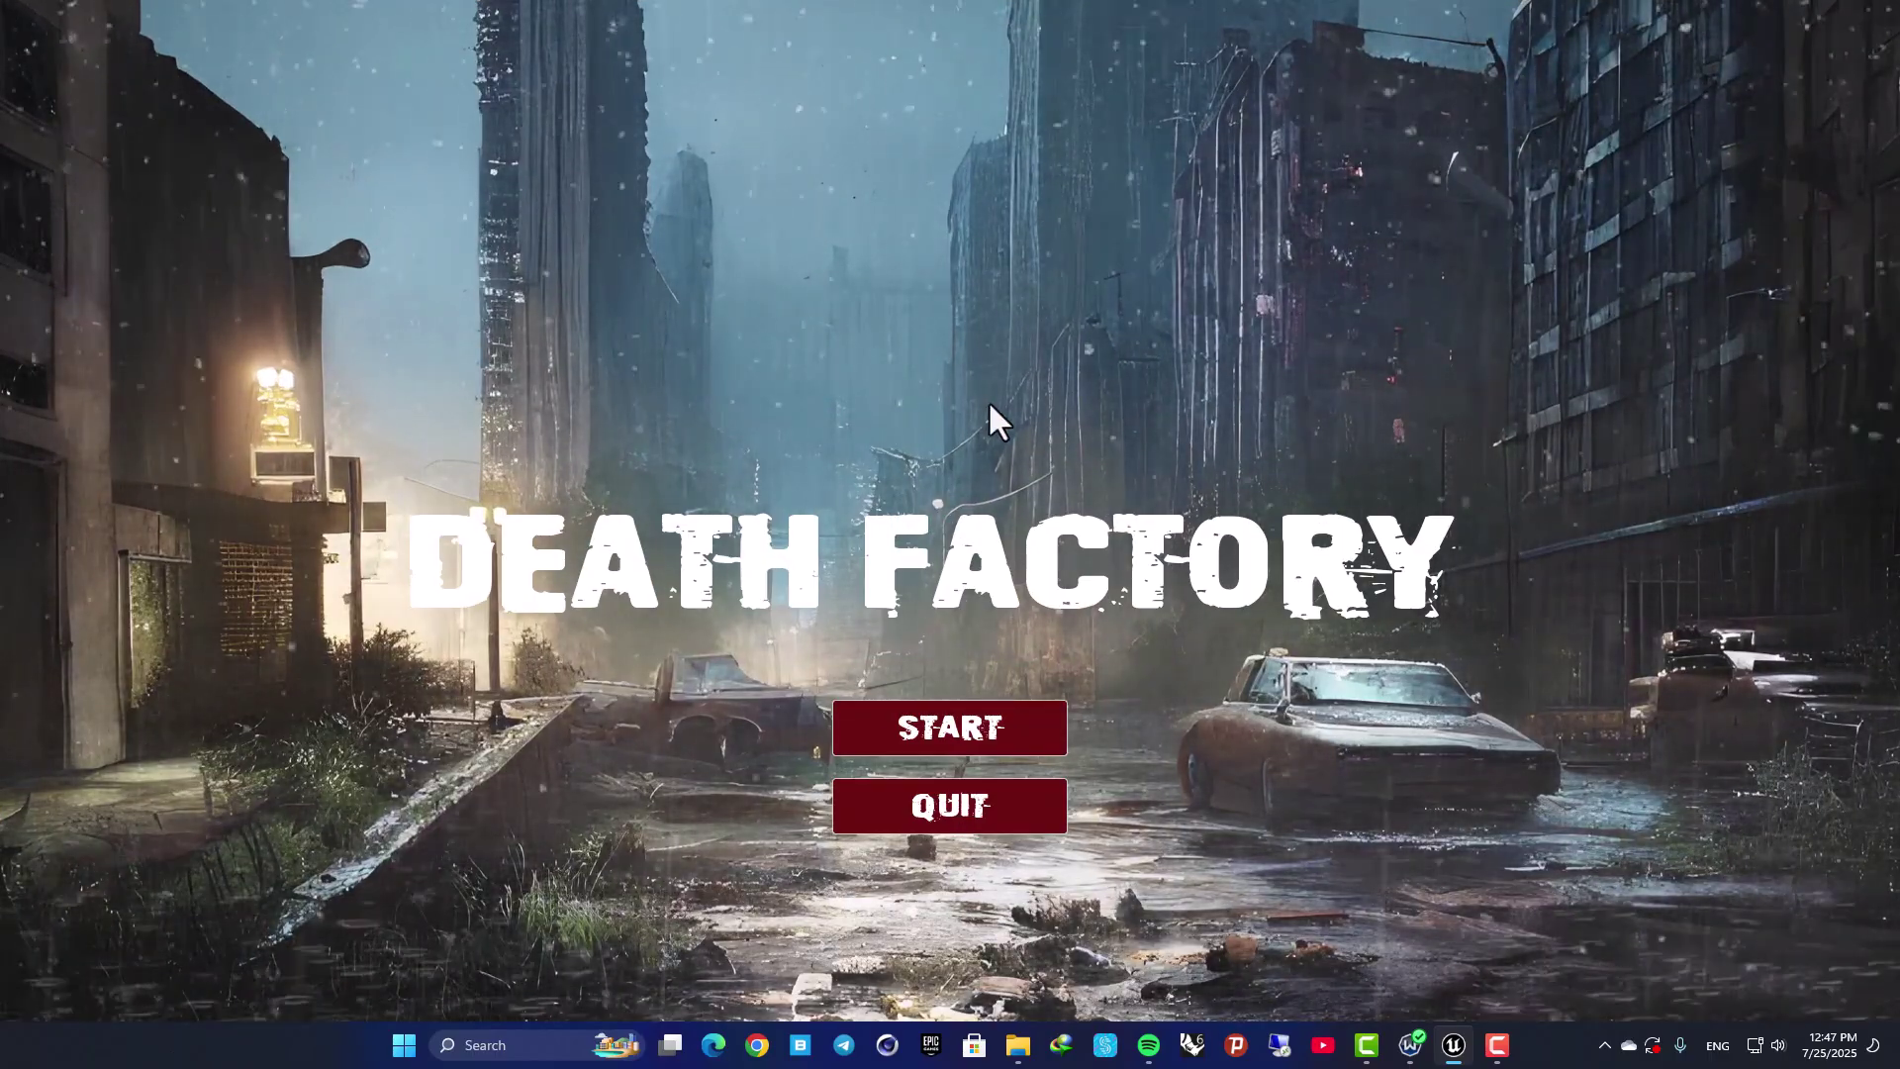
key("Escape")
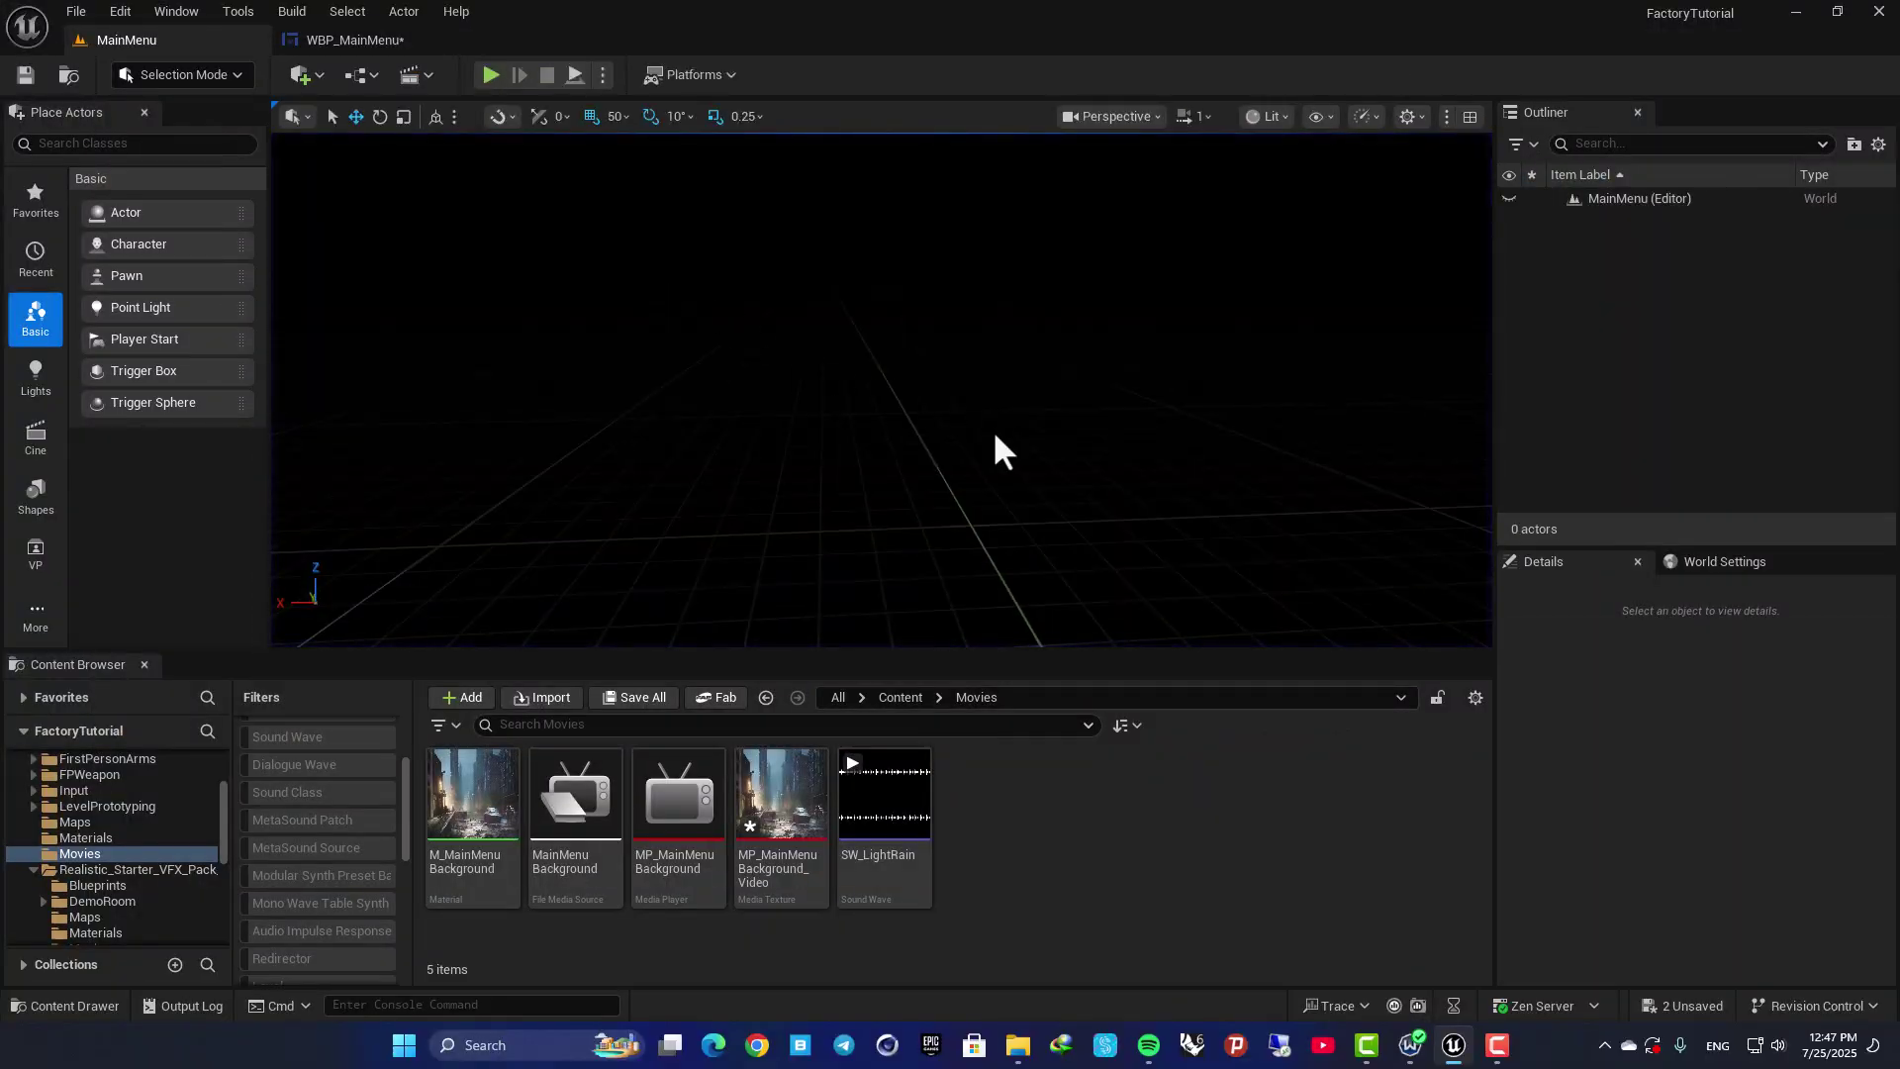